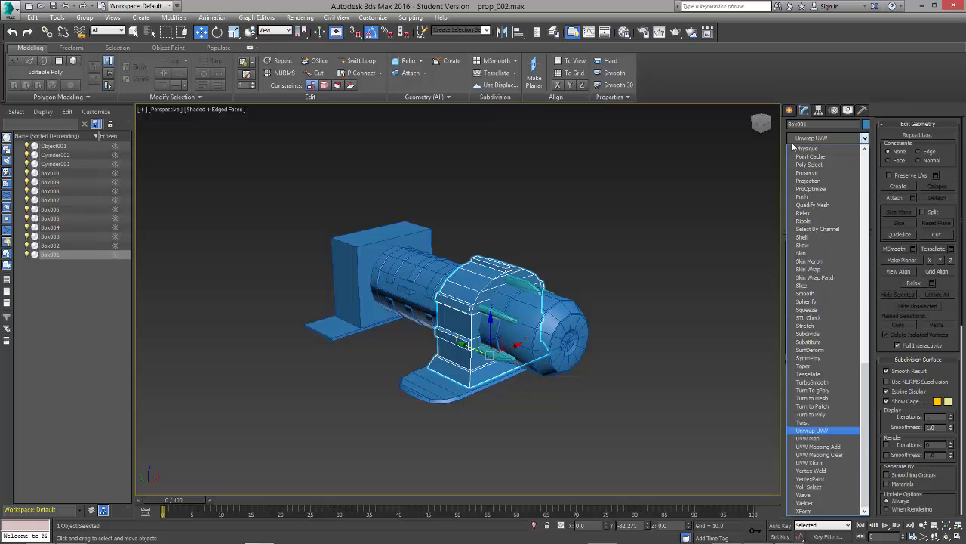
Step: Add an Unwrap UVW modifier to the arched bracket and look over its default UV layout in the UV editor
key(Return)
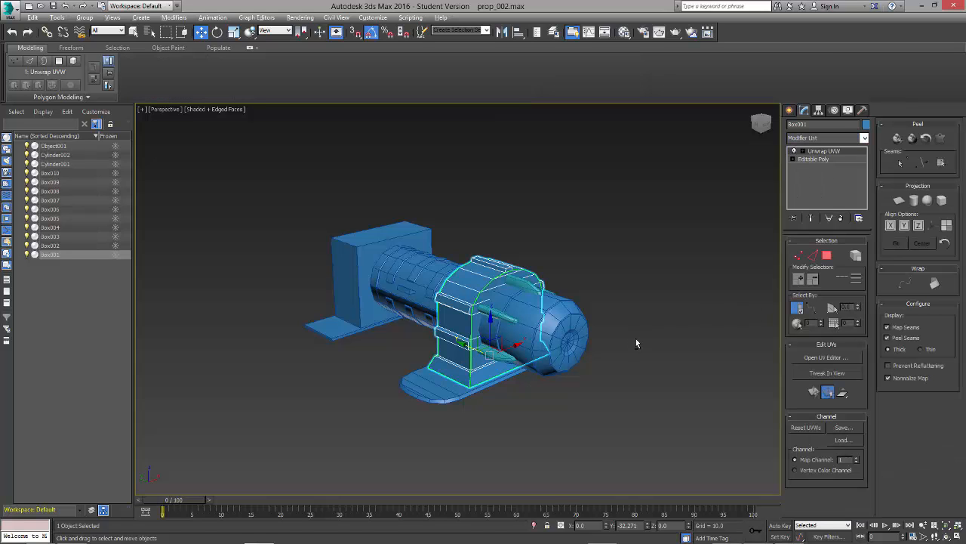
click(822, 357)
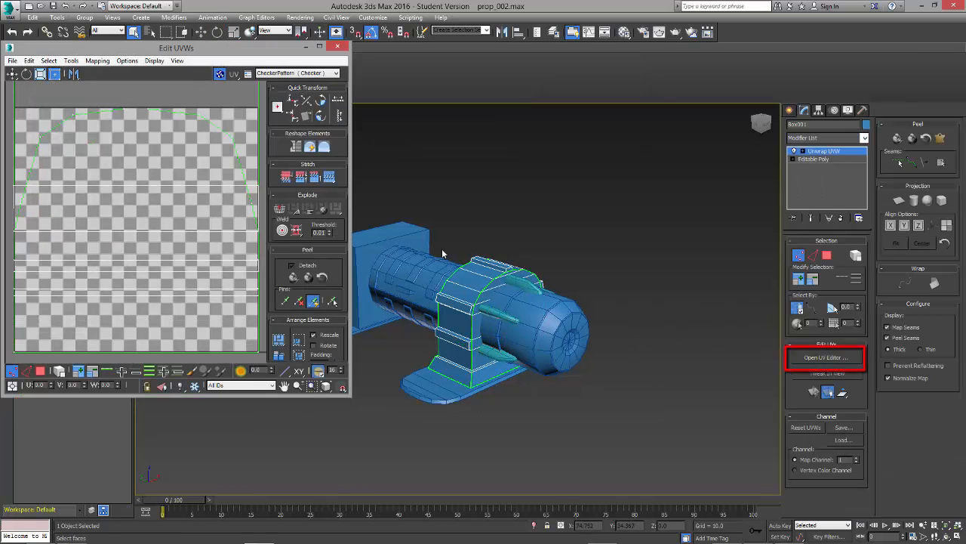
scroll(144, 227, down, 5)
scroll(108, 257, up, 2)
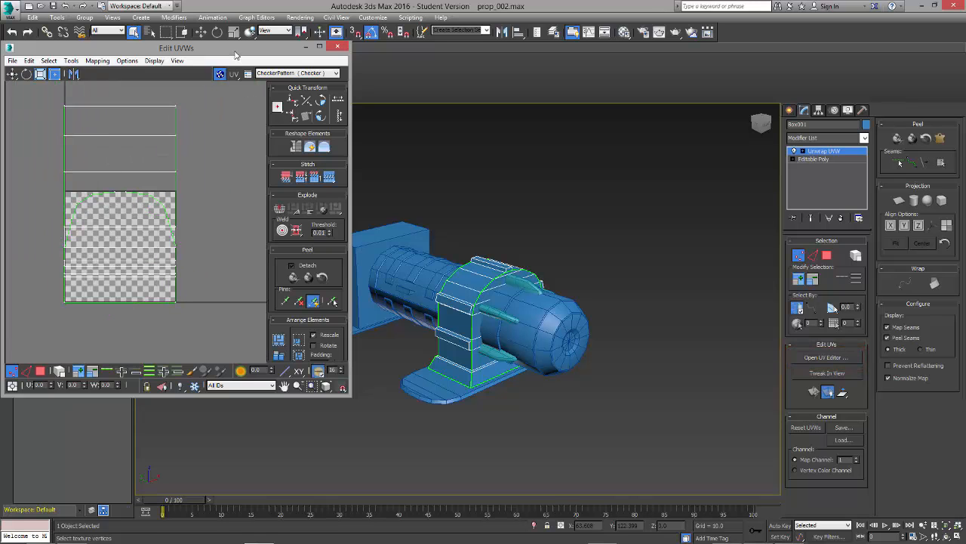
drag(274, 48, 798, 90)
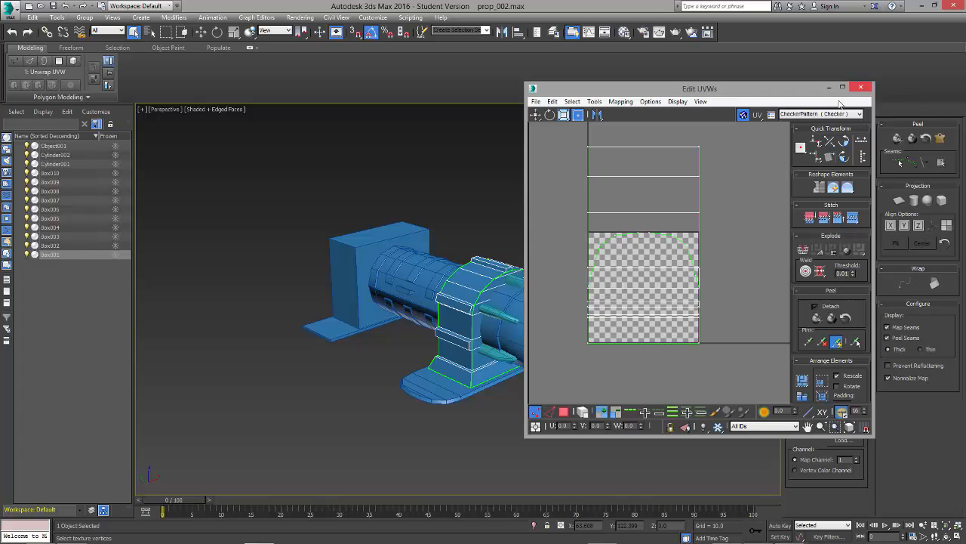
click(861, 87)
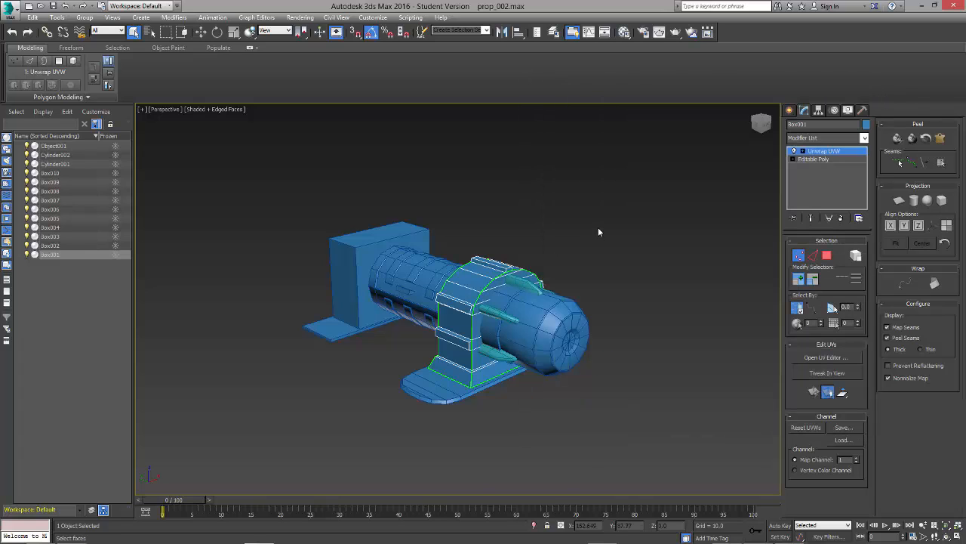
Step: Put a Checker map in the diffuse colour of the first sample material, 01 - Default
key(m)
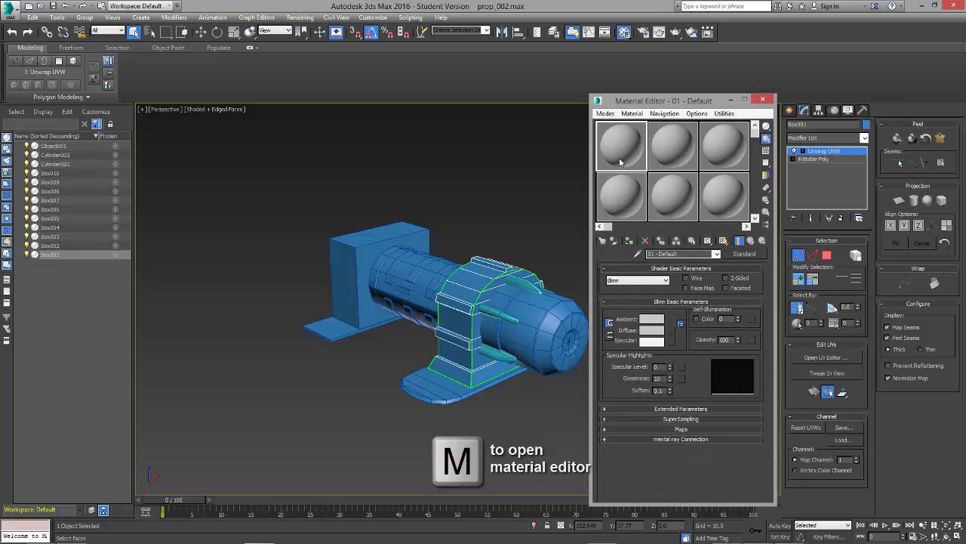
click(654, 281)
click(654, 281)
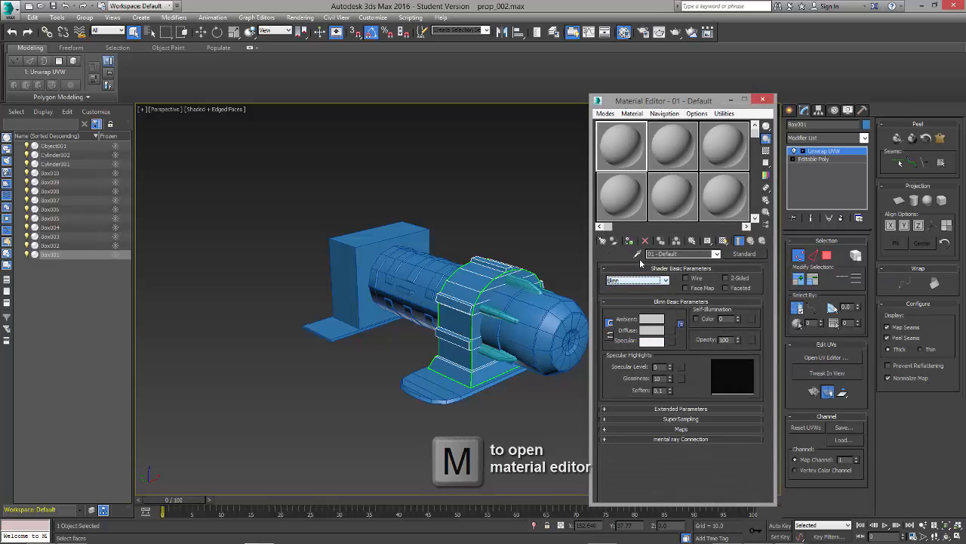
click(671, 333)
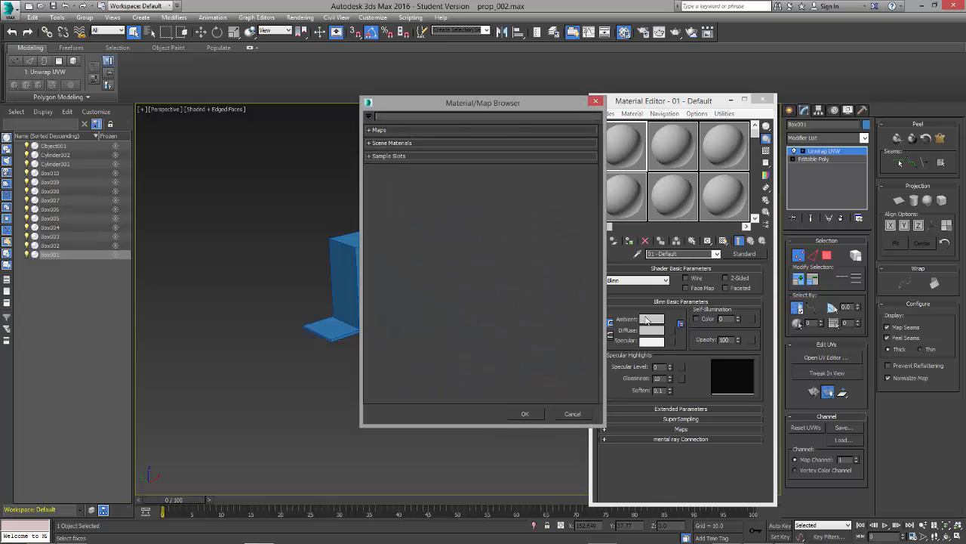
click(373, 130)
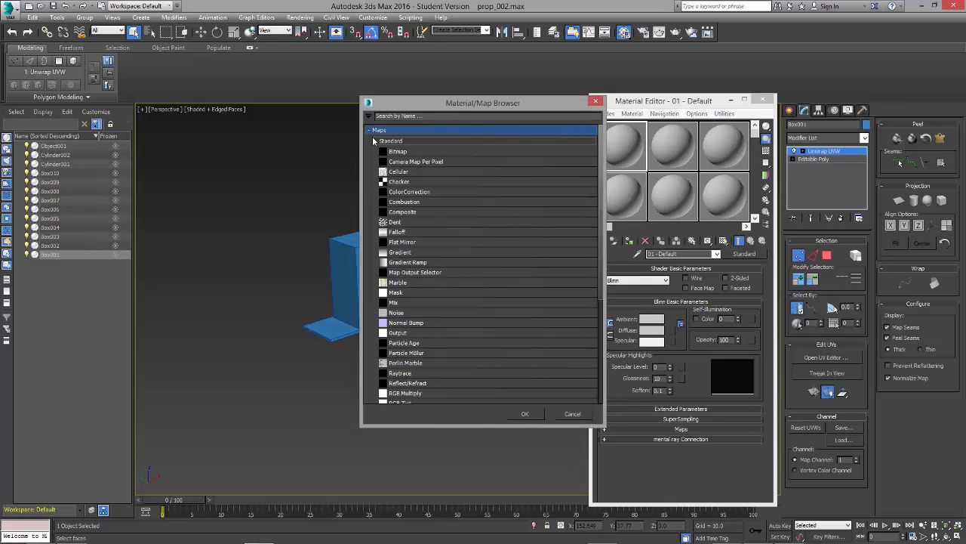
click(393, 185)
click(536, 416)
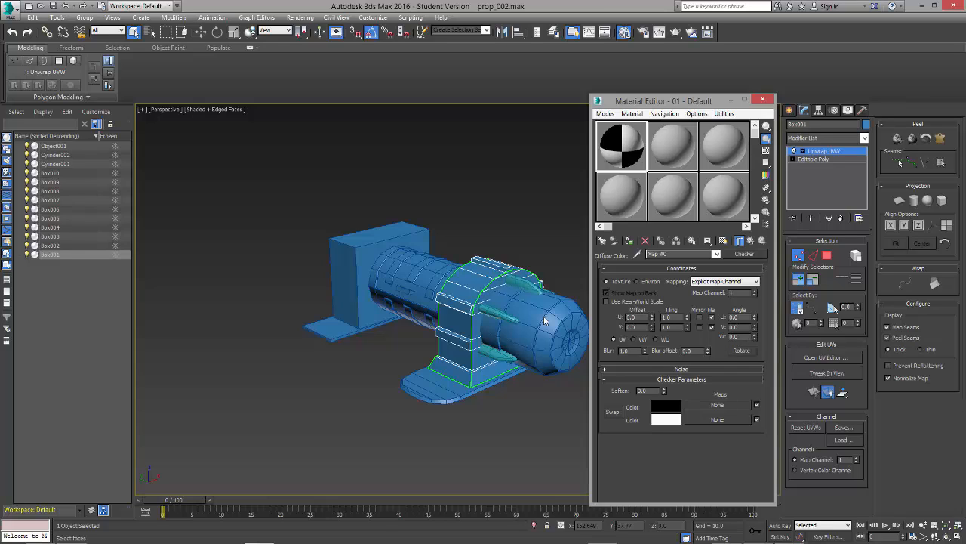
Step: Assign the checker material to the bracket and show the map shaded in the viewport
click(632, 243)
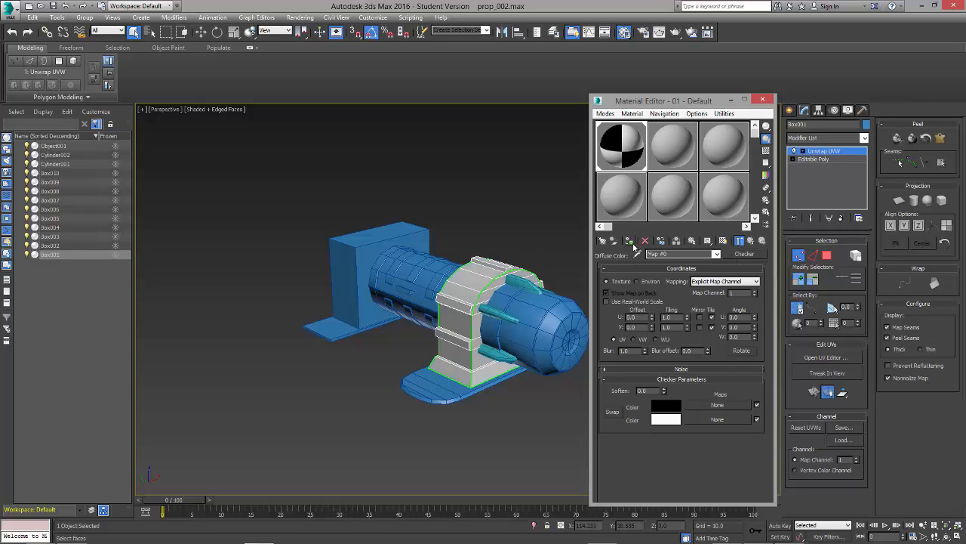
click(723, 241)
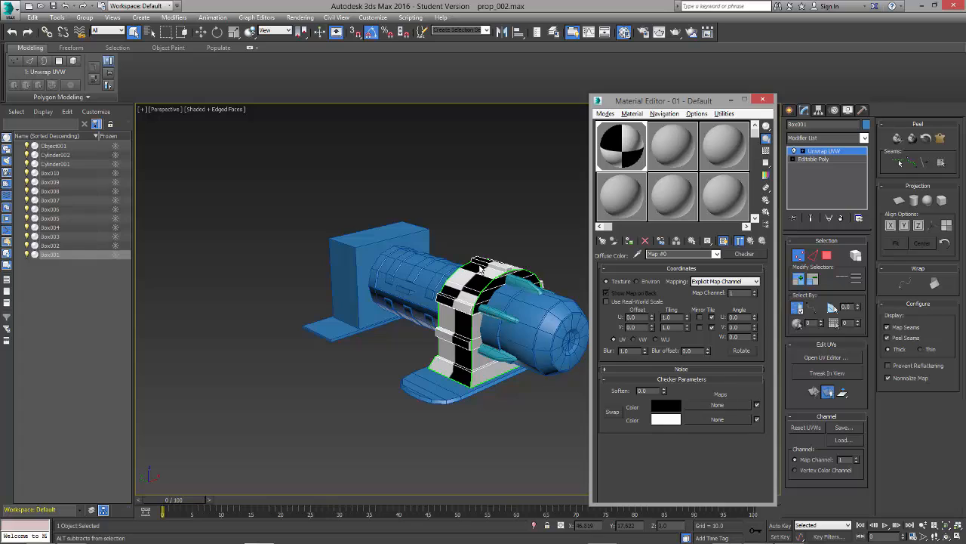
alt+middle_drag(520, 294, 507, 319)
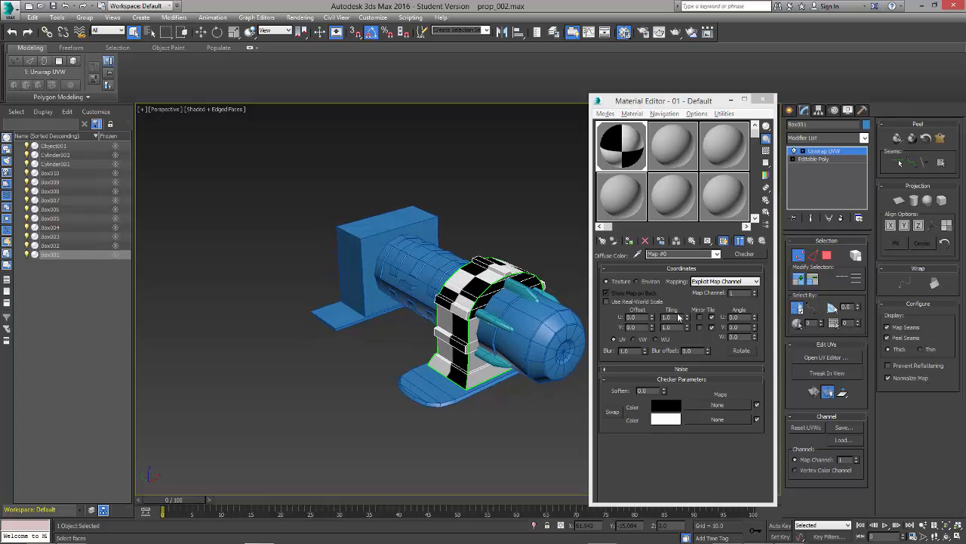
Step: Set the checker map's U and V tiling to 20
drag(689, 319, 689, 308)
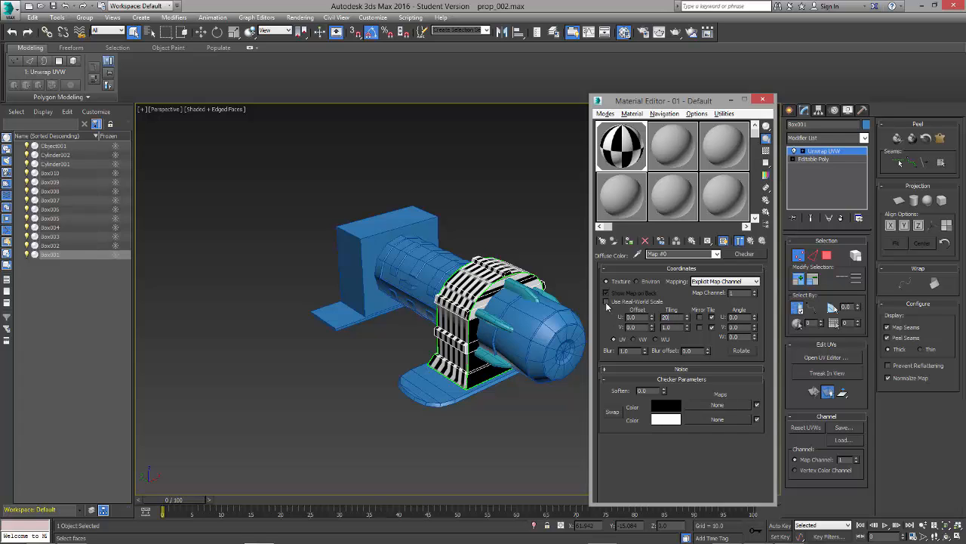
key(Tab)
text(20)
key(Return)
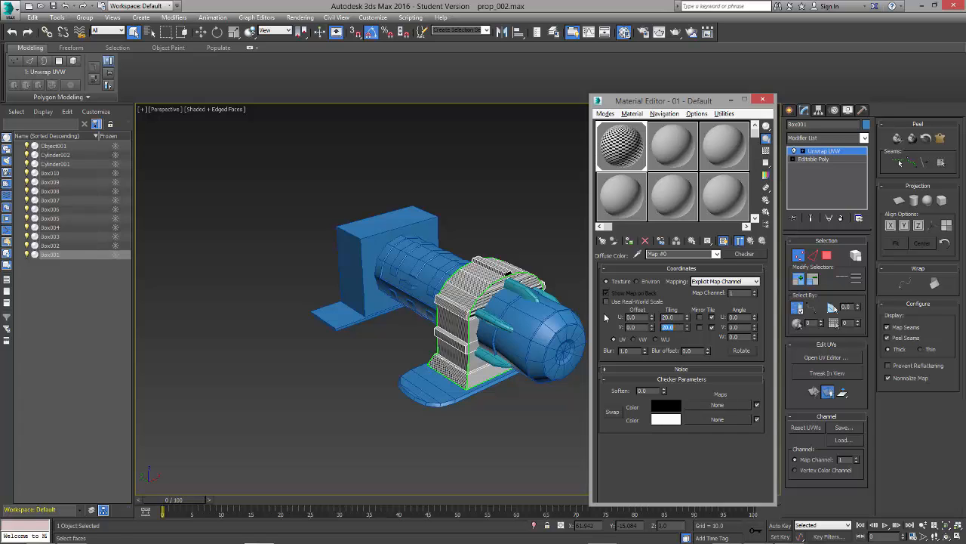
Step: Change the checker's white colour to grey and close the material editor
alt+middle_drag(539, 300, 452, 303)
scroll(468, 237, down, 2)
scroll(468, 237, up, 4)
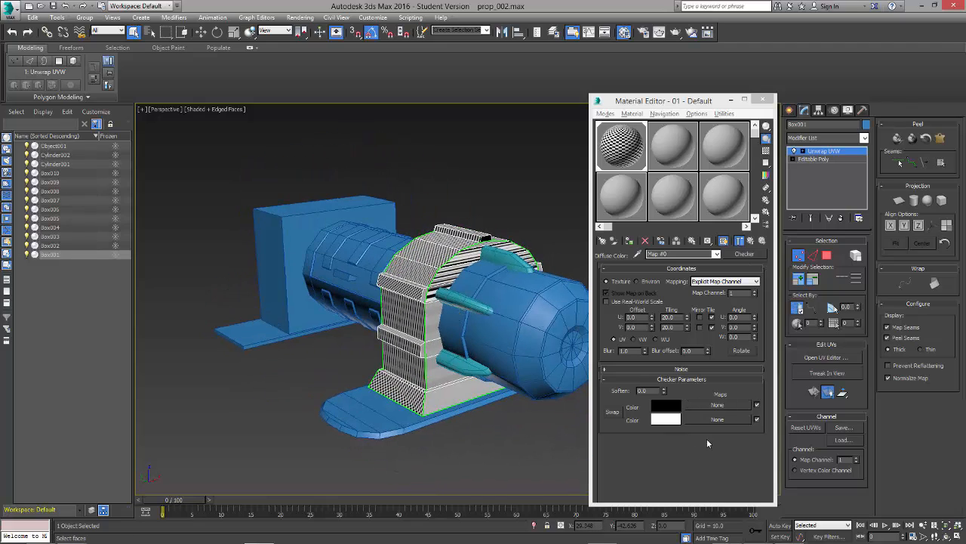
click(671, 425)
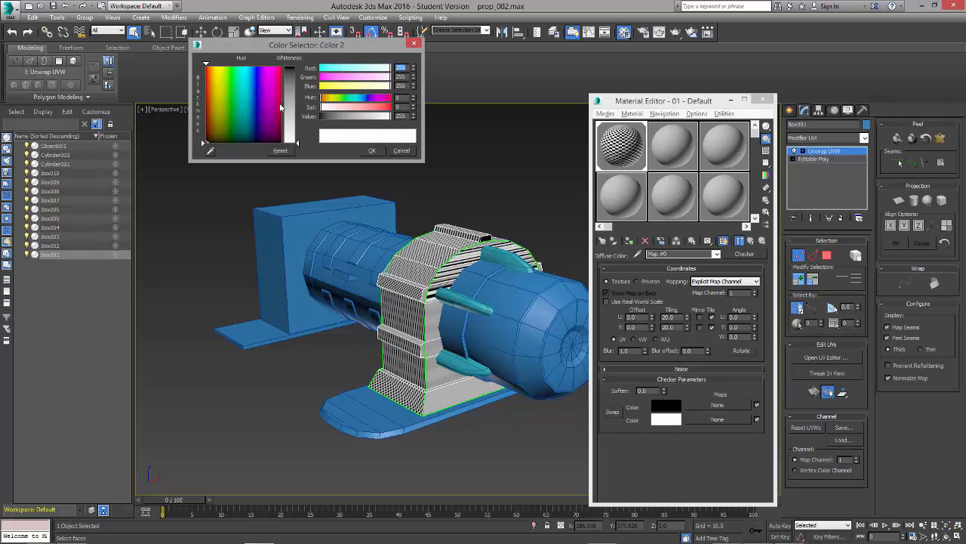
drag(295, 111, 295, 113)
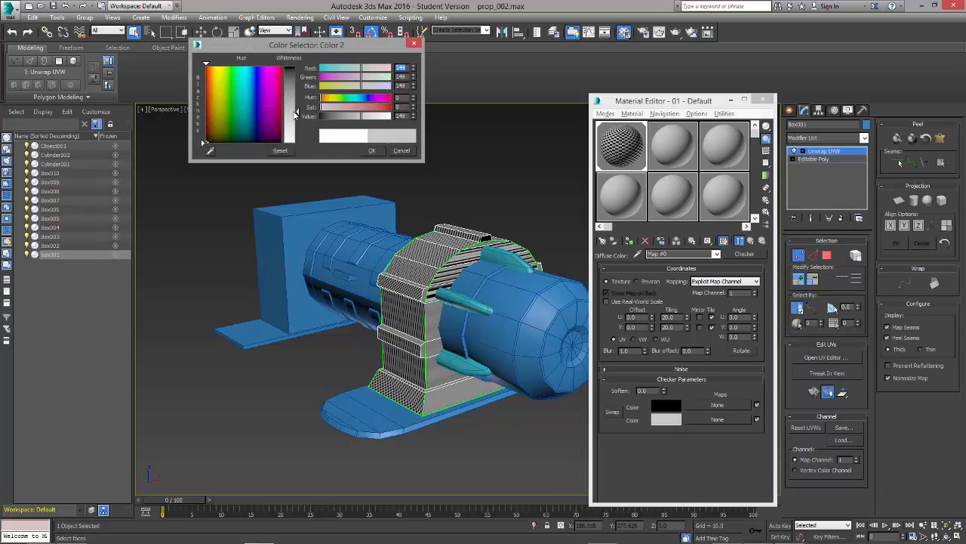
click(371, 150)
alt+middle_drag(558, 285, 556, 254)
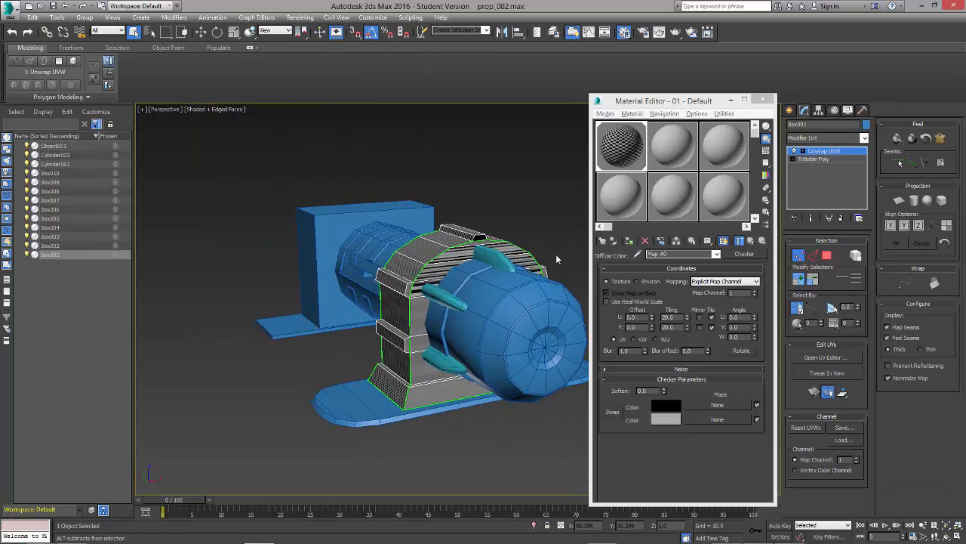
click(763, 99)
Step: Reopen the UV editor with its checker background hidden and place it beside the bracket
alt+middle_drag(628, 231, 613, 295)
click(816, 365)
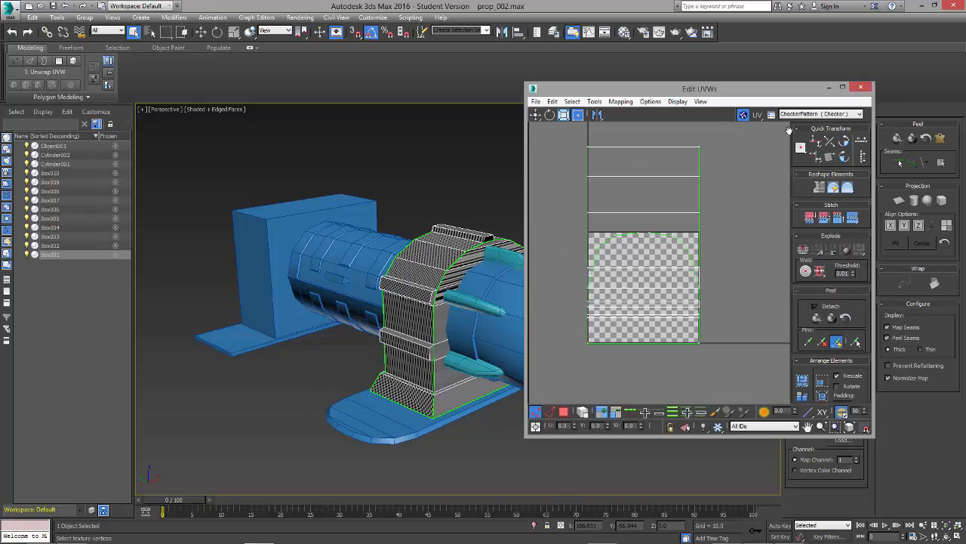
click(743, 115)
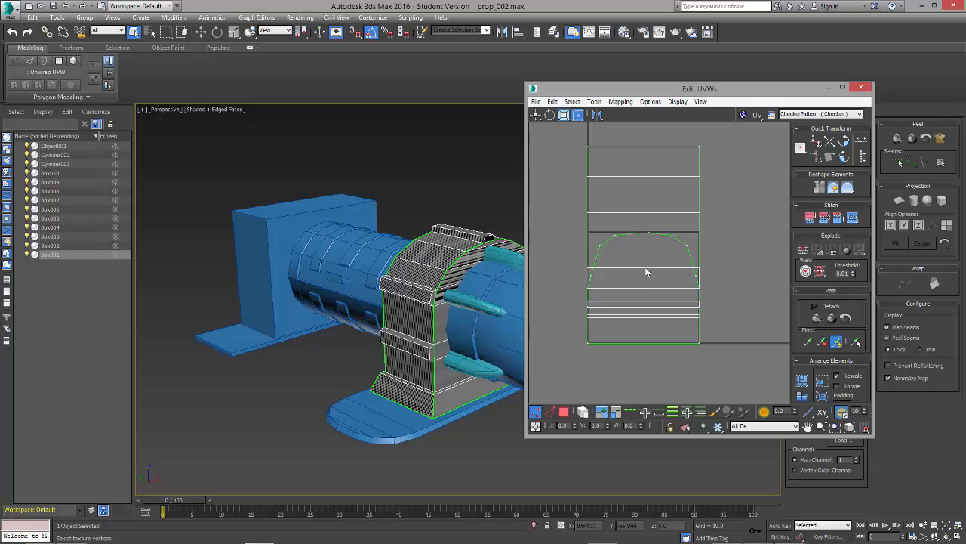
scroll(674, 299, down, 5)
scroll(674, 300, up, 3)
scroll(431, 265, up, 1)
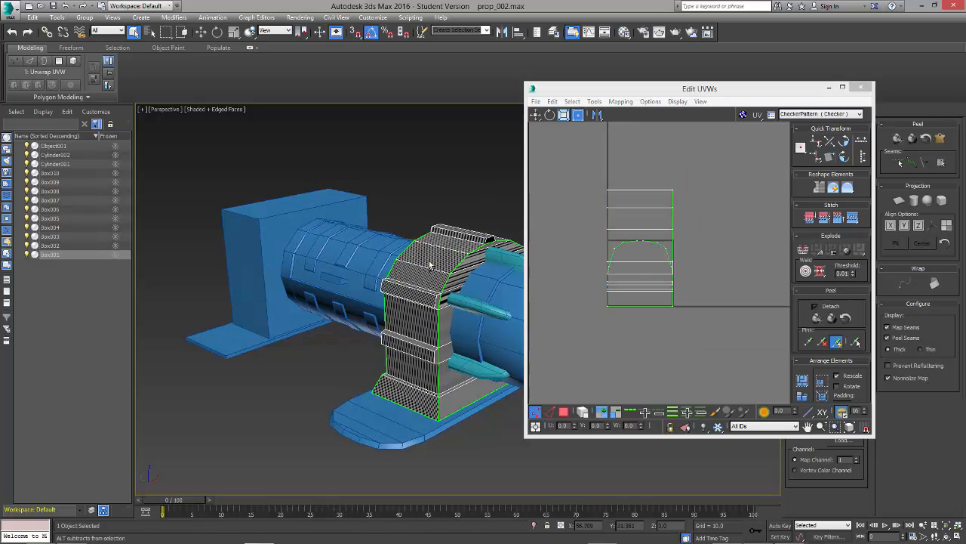
alt+middle_drag(430, 264, 304, 237)
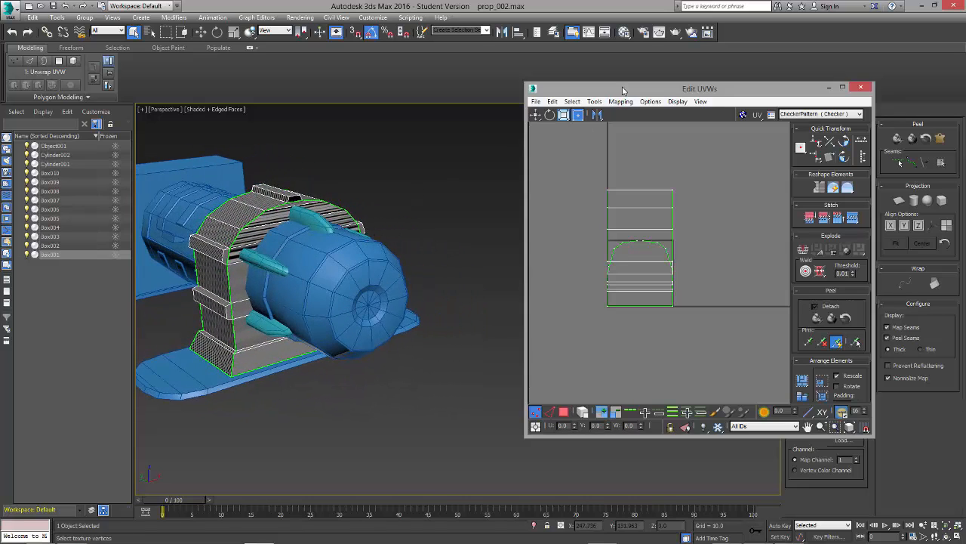
drag(622, 91, 522, 107)
mouse_move(336, 240)
alt+middle_down()
mouse_move(323, 242)
mouse_move(331, 249)
alt+middle_up()
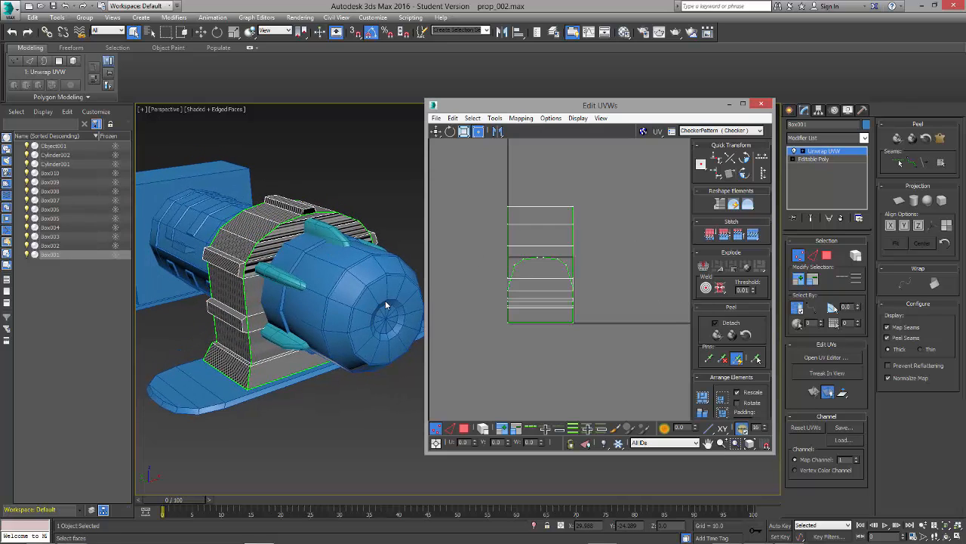
Step: Switch to polygon selection in the unwrap modifier and select all of the bracket's faces
click(828, 258)
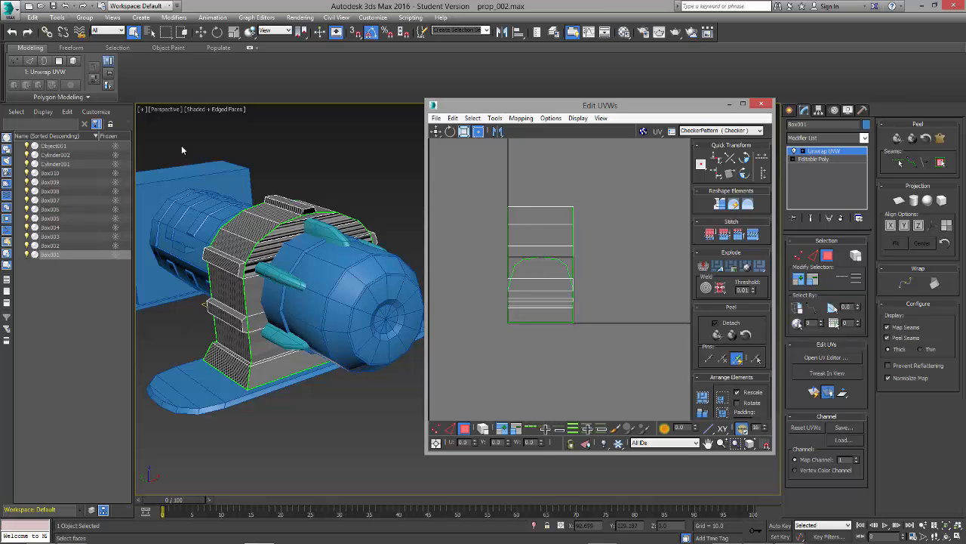
drag(182, 150, 497, 479)
alt+middle_drag(496, 479, 370, 257)
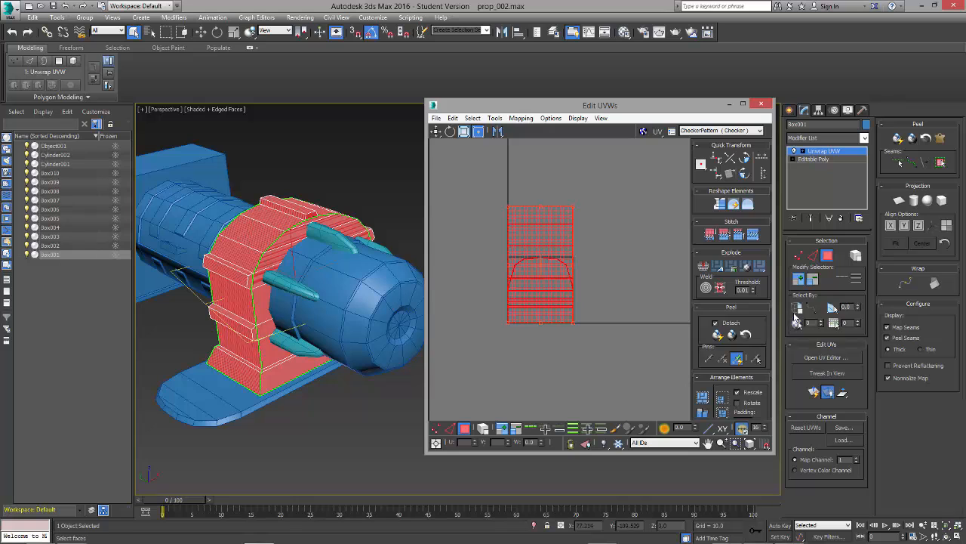
Step: Try selecting the bracket's faces with Ignore Backfacing turned on and inspect which faces are included
click(797, 308)
click(404, 160)
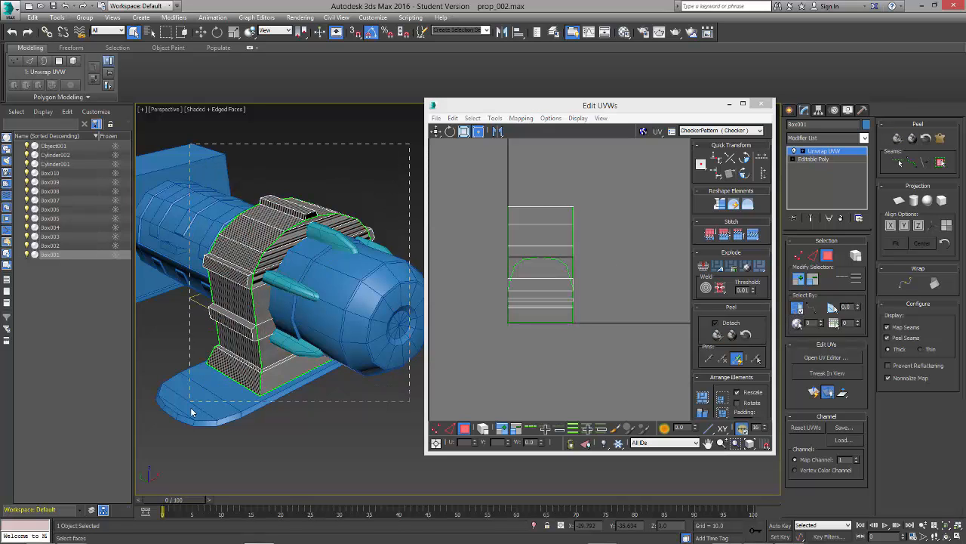
drag(191, 409, 188, 411)
alt+middle_drag(322, 121, 324, 144)
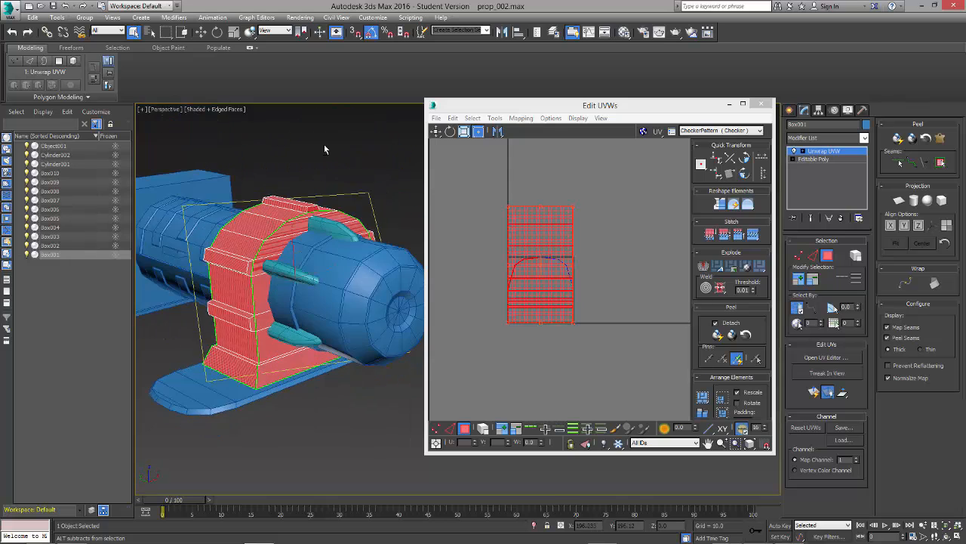
Step: Reselect every face of the bracket, front and rear, with Ignore Backfacing turned off
click(396, 164)
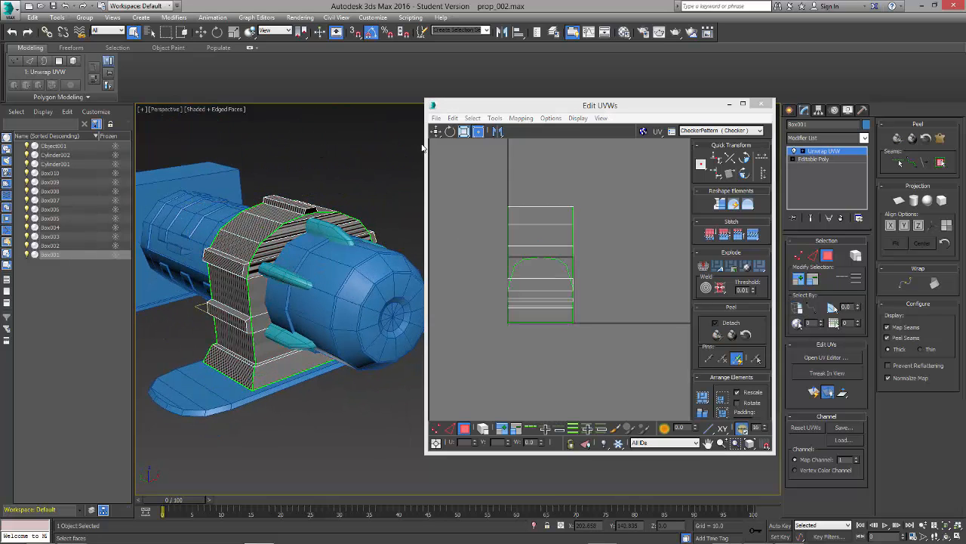
drag(155, 445, 155, 446)
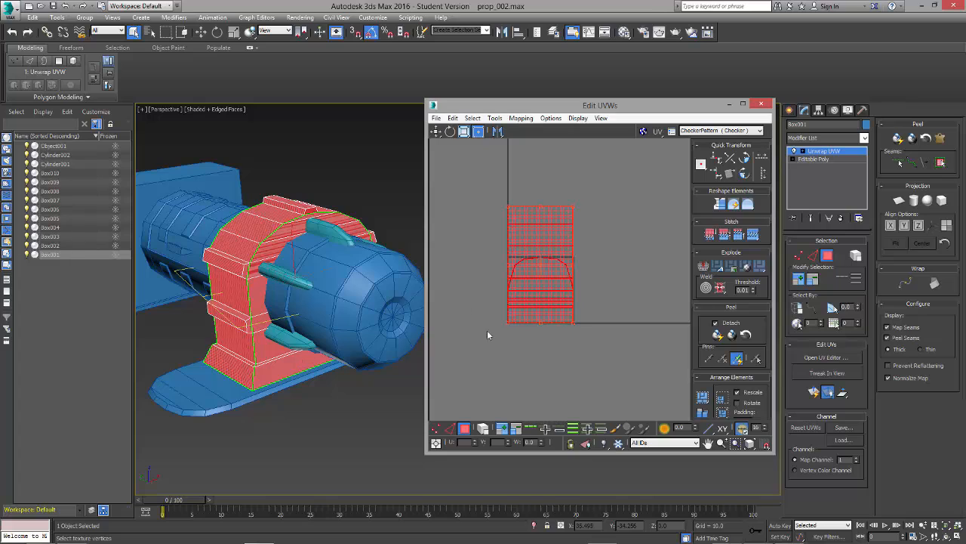
Step: Apply Normal Mapping to all of the bracket's faces with the Box Mapping method
click(520, 119)
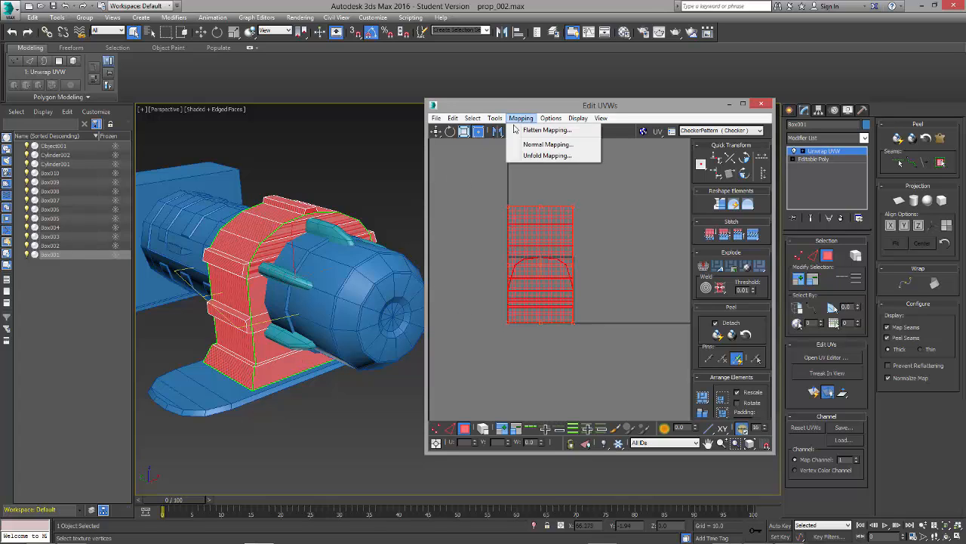
click(530, 144)
drag(50, 11, 321, 124)
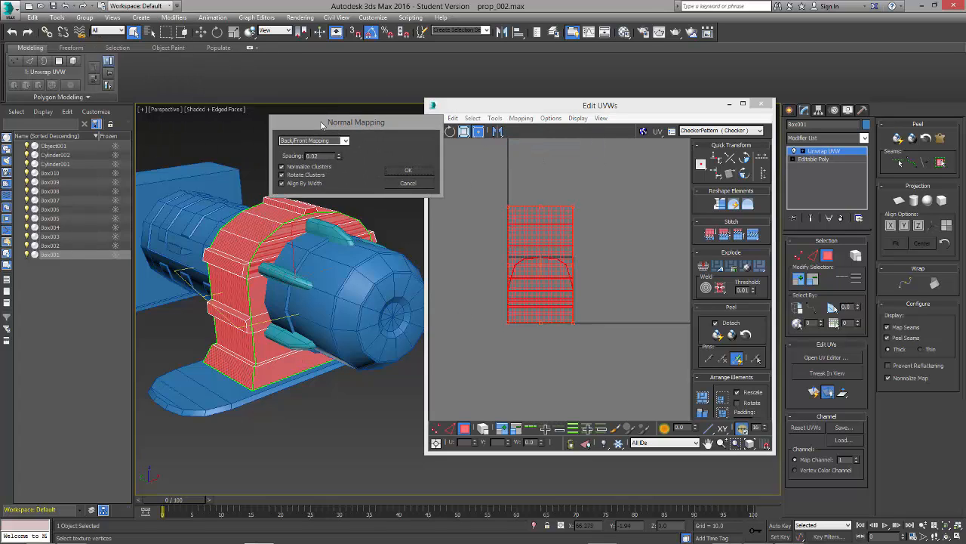
click(324, 140)
click(322, 170)
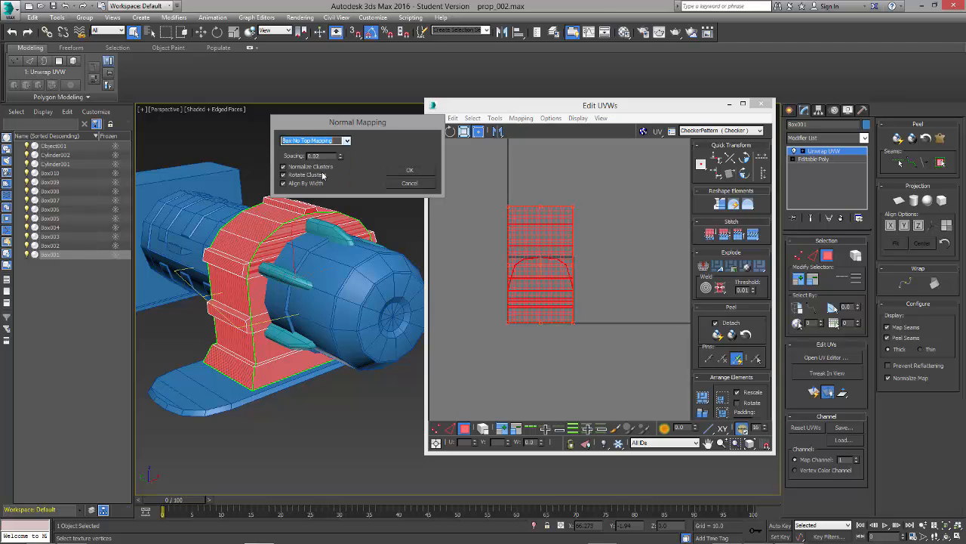
click(312, 141)
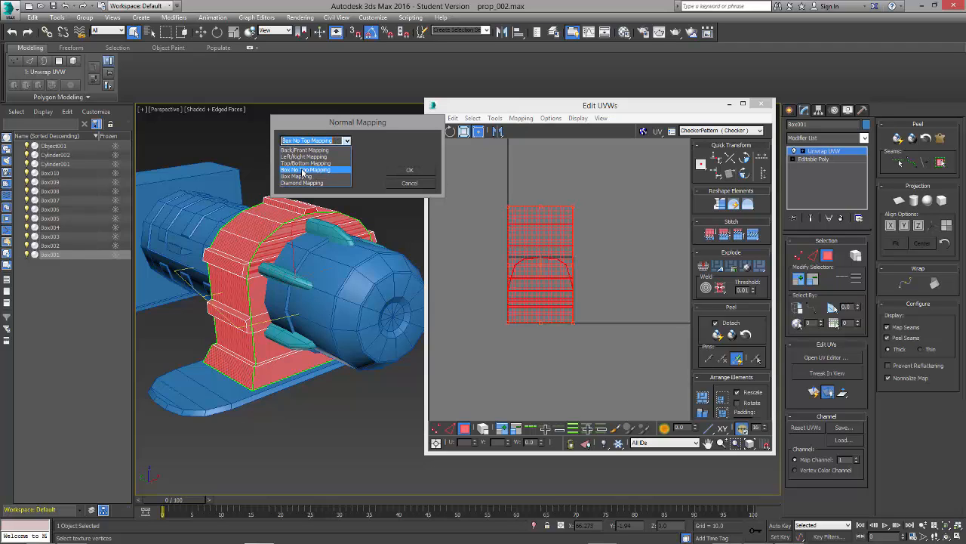
click(301, 179)
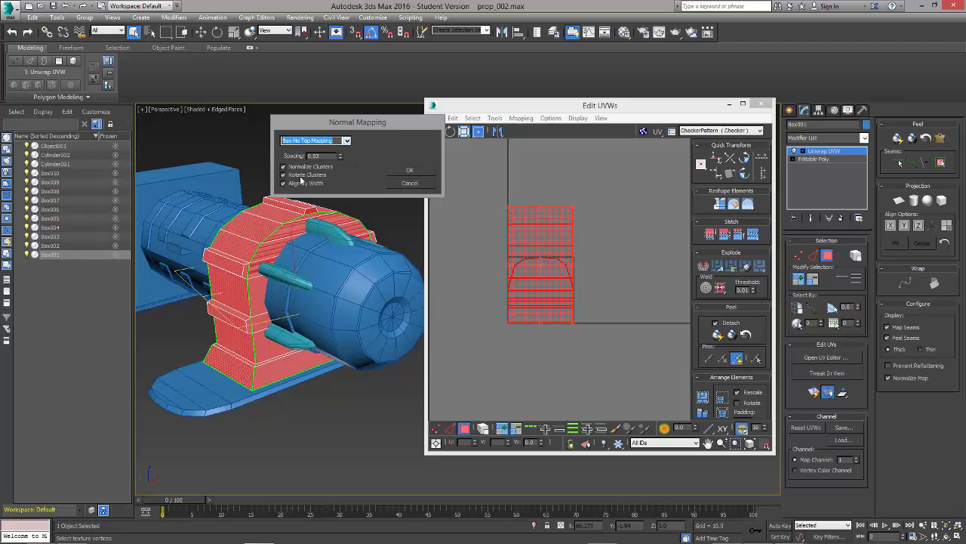
click(413, 173)
mouse_move(362, 249)
alt+middle_down()
mouse_move(360, 404)
mouse_move(235, 360)
mouse_move(261, 218)
mouse_move(378, 241)
alt+middle_up()
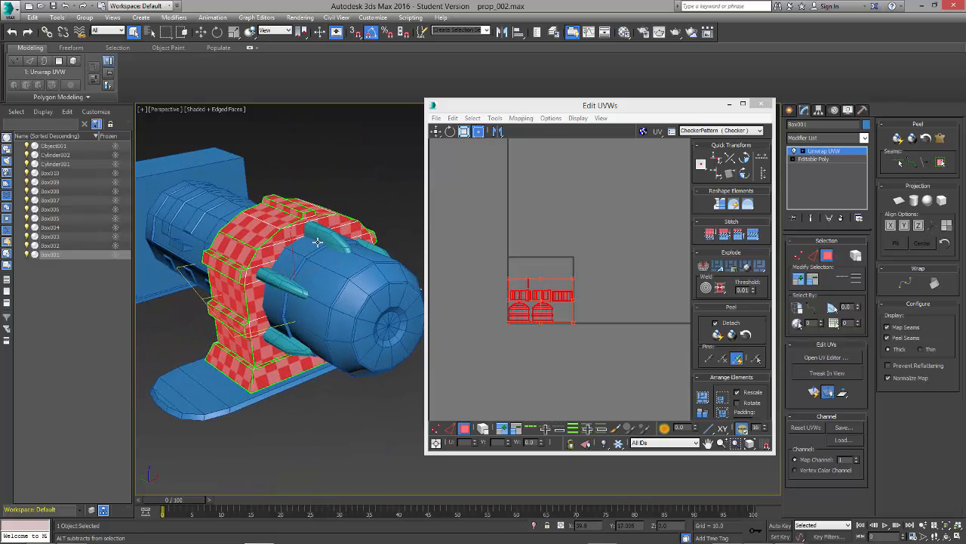
Step: Clear the face selection and turn on element selection in the UV editor
click(573, 364)
scroll(559, 340, up, 3)
scroll(559, 341, up, 5)
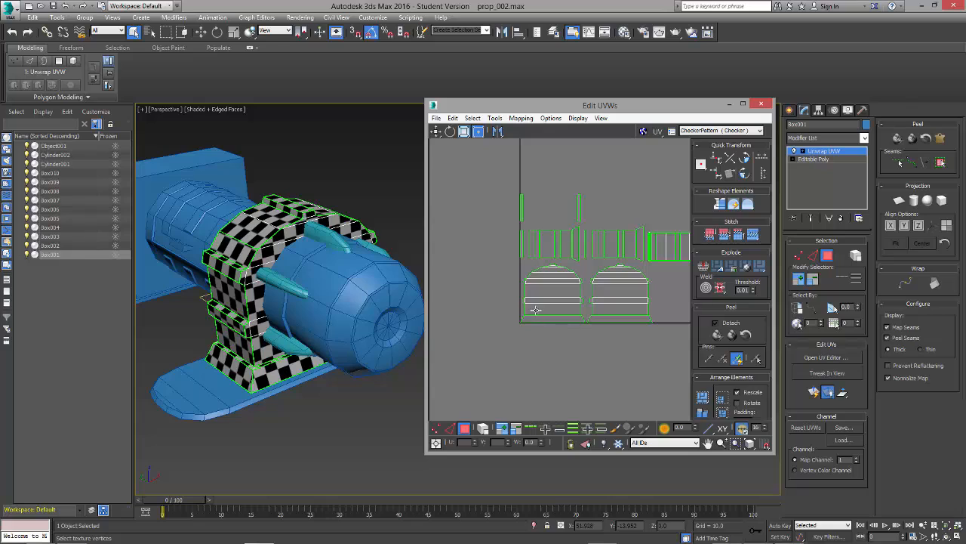
click(535, 310)
click(495, 292)
click(484, 429)
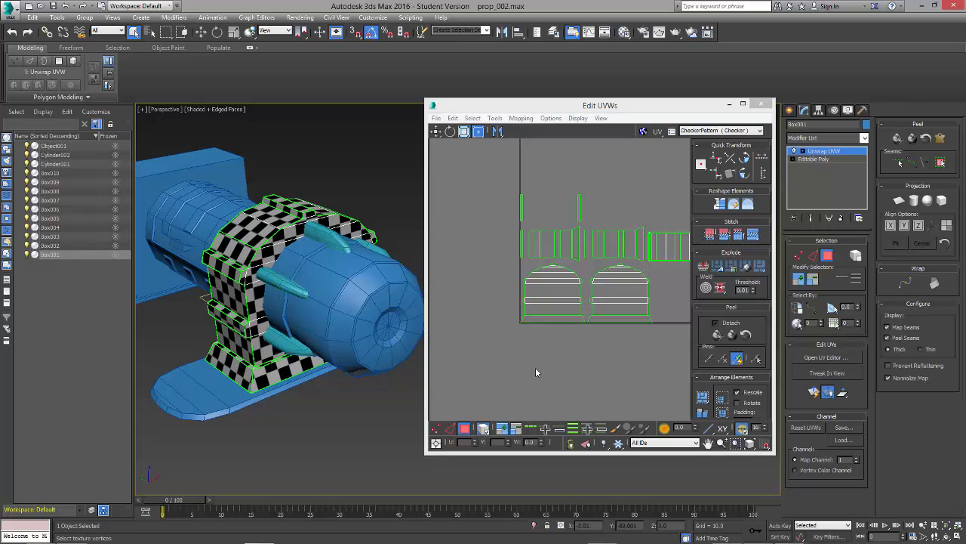
Step: Move the bracket's two arched face clusters out of the UV tile to its left side
click(554, 311)
scroll(557, 339, down, 2)
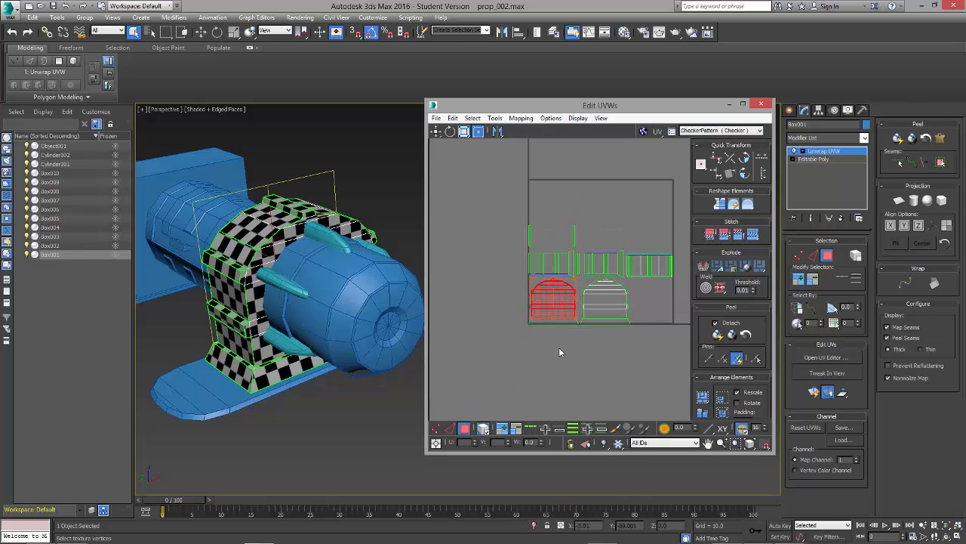
key(w)
drag(555, 296, 462, 302)
click(605, 307)
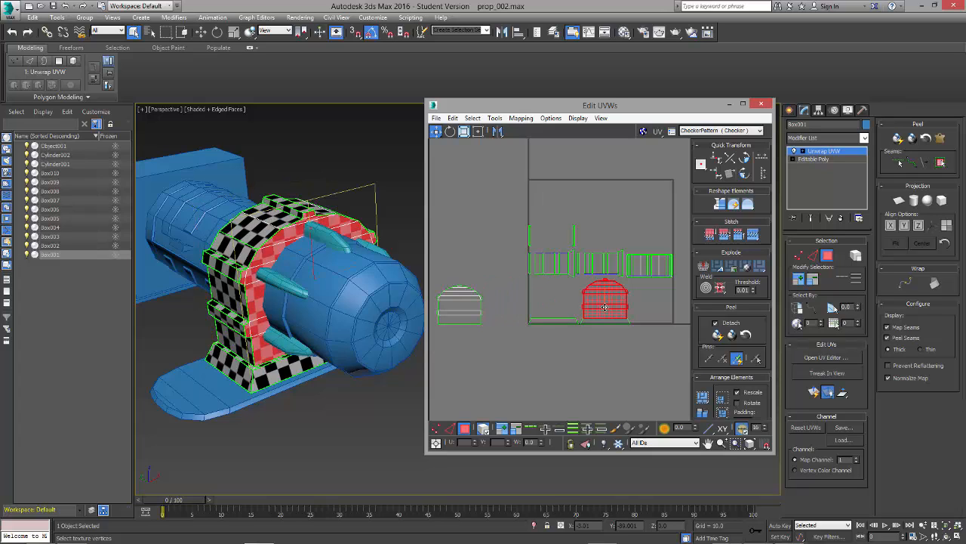
drag(605, 308, 509, 312)
Step: Select both arched clusters together, move them below the UV tile and deselect them
click(466, 310)
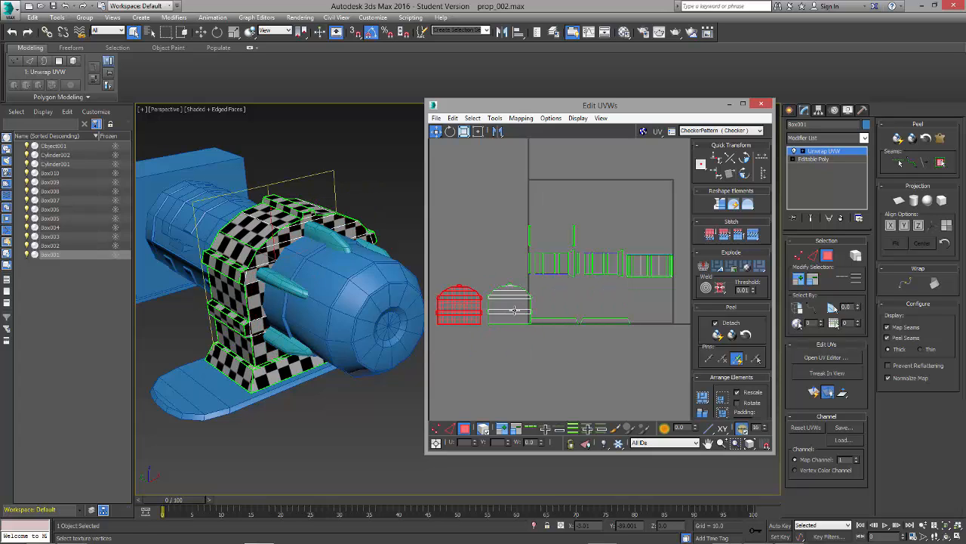
click(514, 310)
ctrl+click(469, 317)
drag(520, 310, 535, 388)
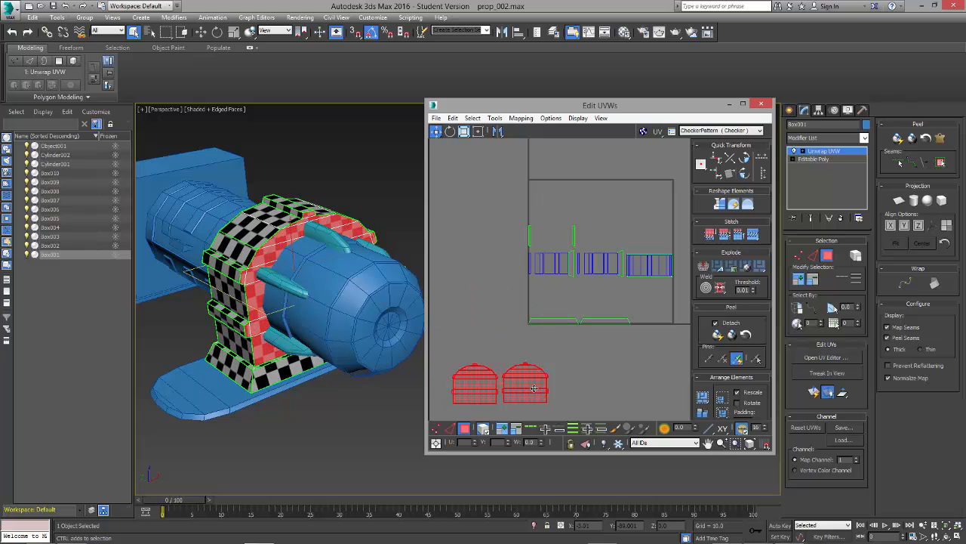
click(491, 352)
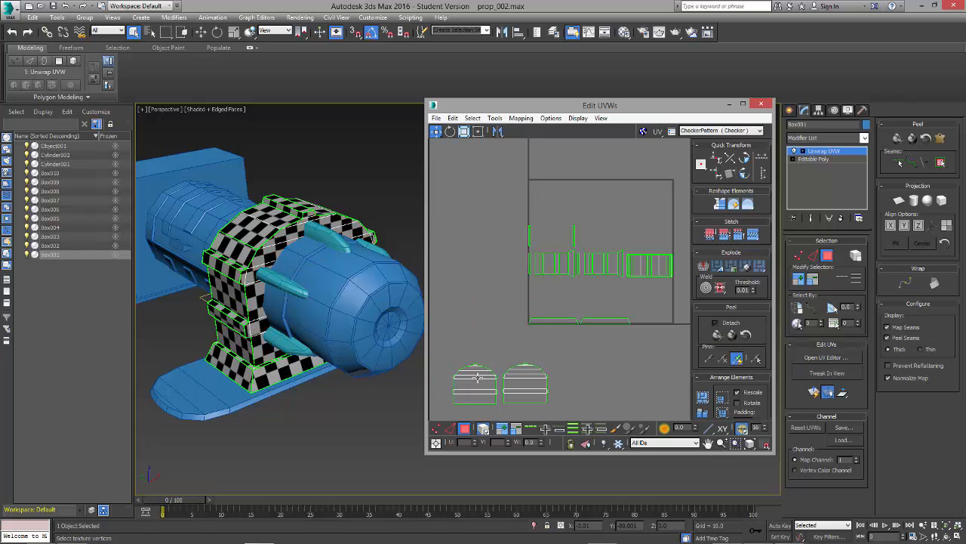
Step: Examine which faces of the bracket belong to the individual clusters in the UV row
click(548, 268)
alt+middle_drag(279, 298, 318, 302)
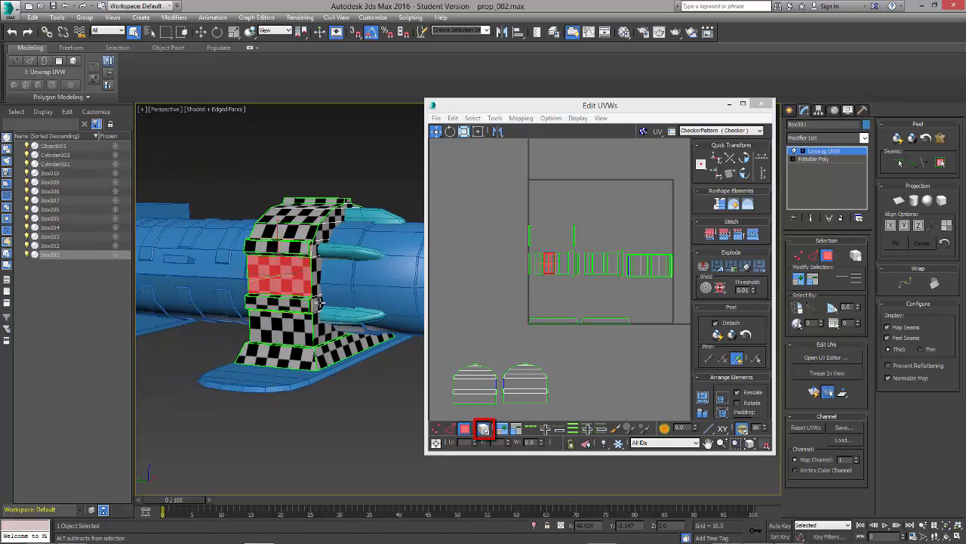
click(563, 264)
click(550, 329)
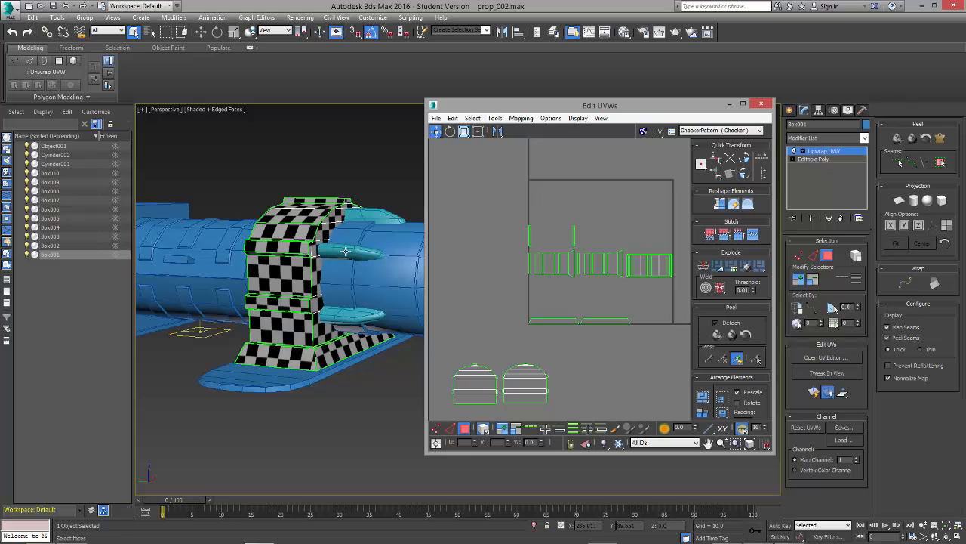
mouse_move(602, 319)
middle_down()
mouse_move(599, 336)
mouse_move(600, 311)
middle_up()
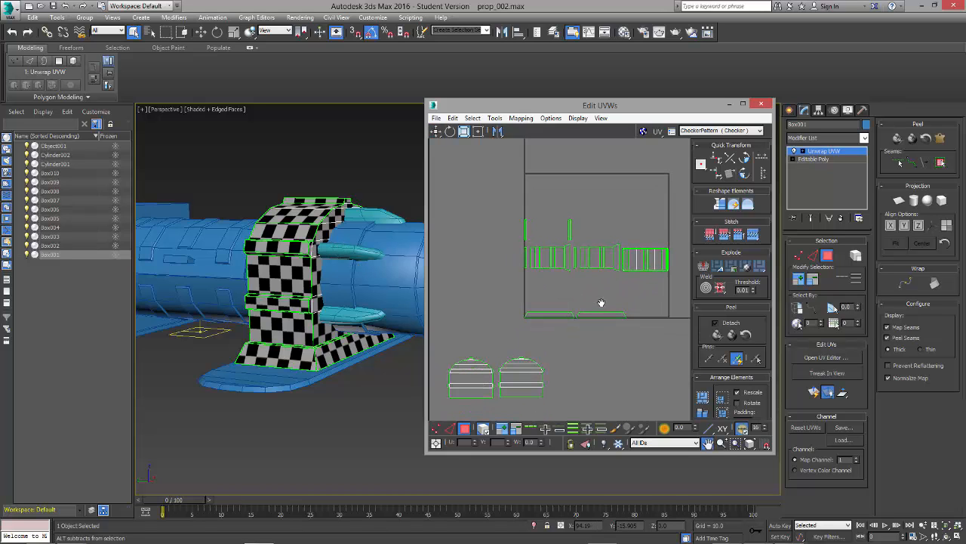
Step: Select the flat outer panels between the ribs, from one side of the bracket up over its crown
click(284, 335)
ctrl+click(294, 266)
alt+middle_drag(313, 262, 291, 253)
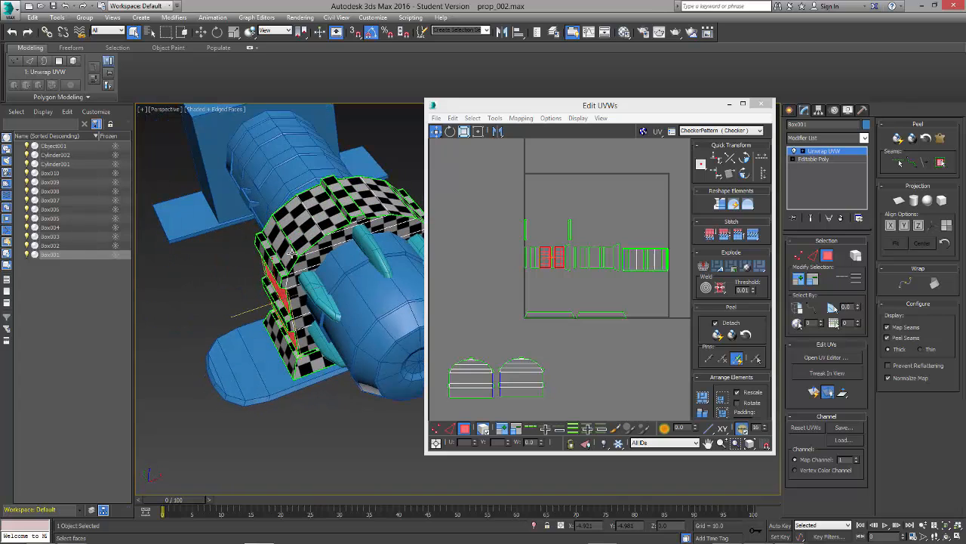
ctrl+click(286, 250)
ctrl+click(300, 230)
ctrl+click(323, 215)
alt+middle_drag(328, 223, 333, 255)
ctrl+click(357, 249)
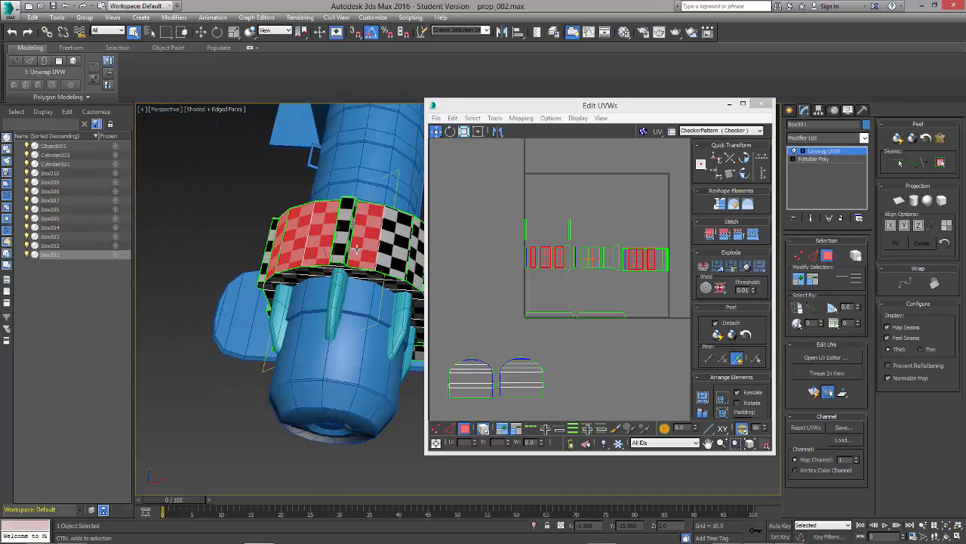
Step: Add the flat outer panels on the bracket's opposite side and move all panel clusters above the UV tile
alt+middle_drag(385, 303, 380, 297)
middle_drag(379, 297, 289, 240)
ctrl+click(324, 261)
ctrl+click(348, 267)
ctrl+click(306, 304)
ctrl+click(311, 352)
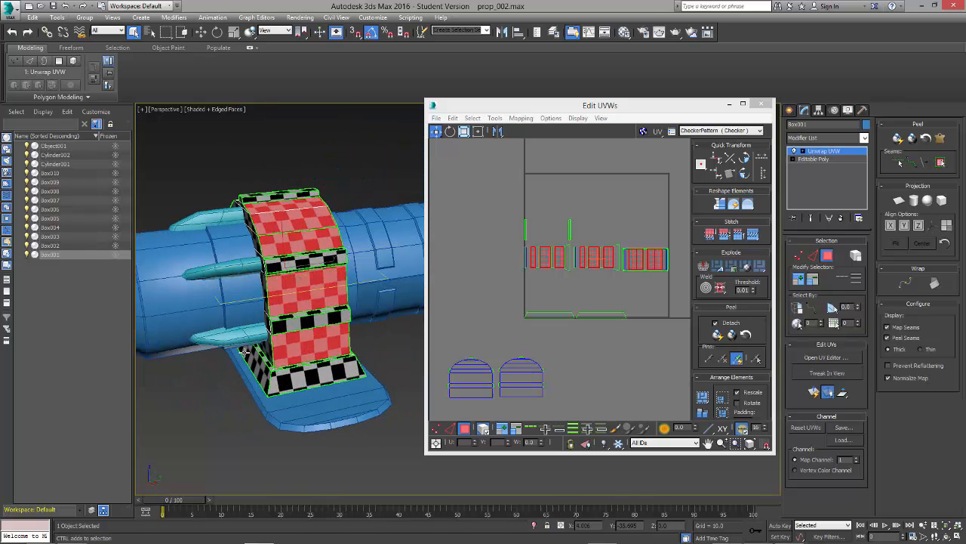
alt+middle_drag(244, 352, 367, 361)
drag(546, 263, 506, 148)
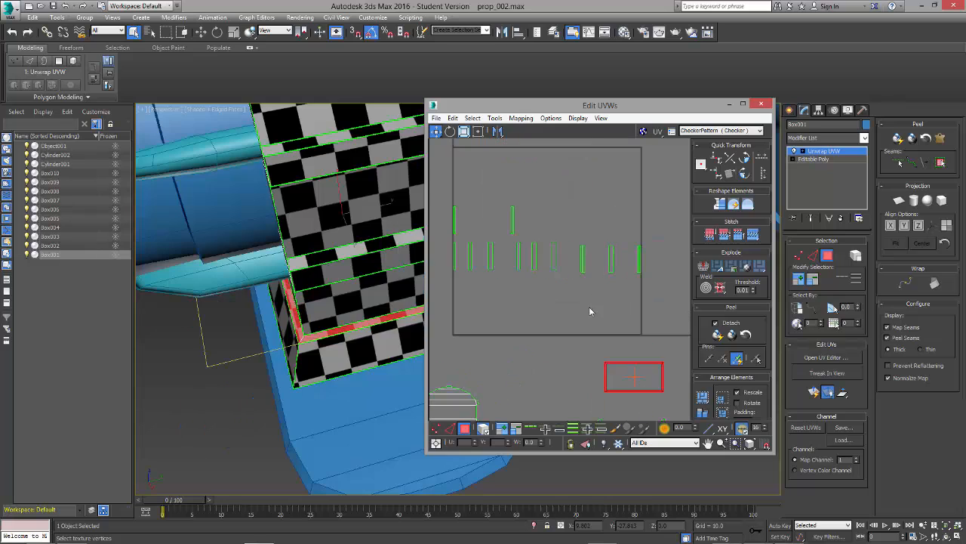
click(656, 207)
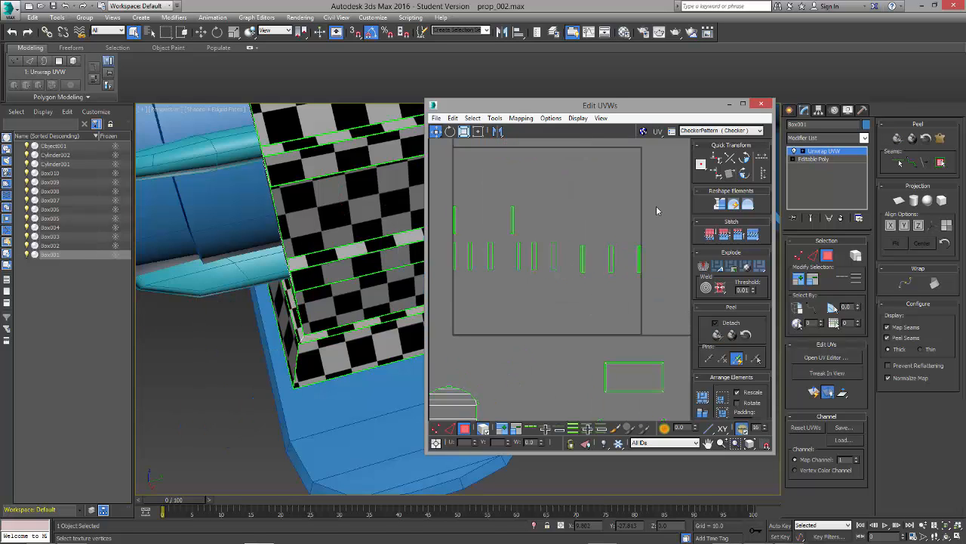
Step: Move the flared base clusters below the UV tile and select the rib strips left inside it
drag(450, 285, 449, 285)
scroll(283, 244, down, 5)
alt+middle_drag(282, 245, 378, 315)
middle_drag(507, 346, 579, 270)
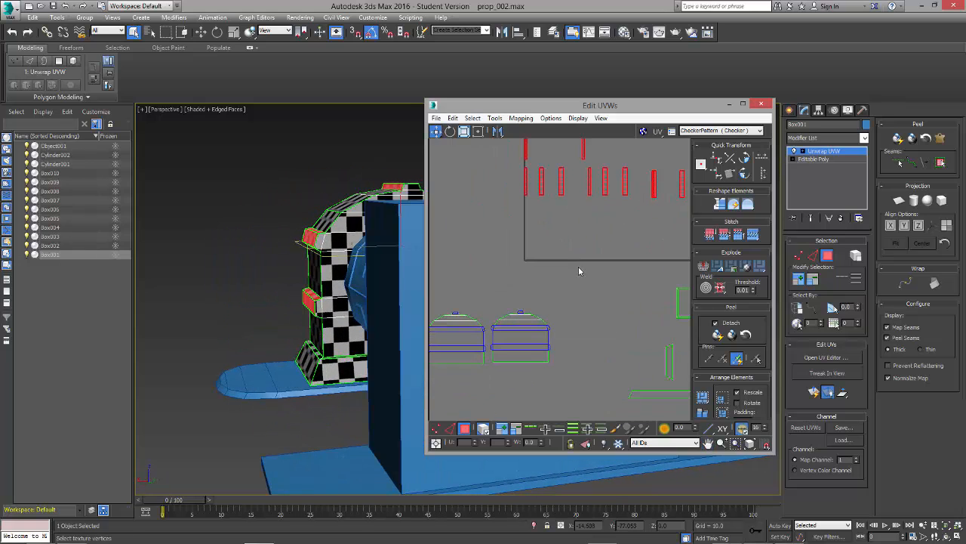
middle_drag(479, 323, 501, 318)
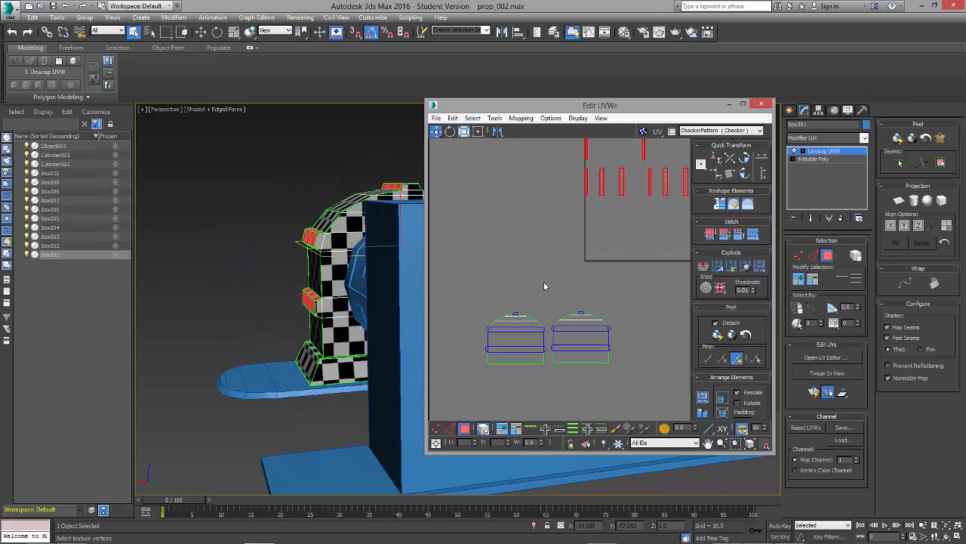
alt+middle_drag(266, 262, 302, 277)
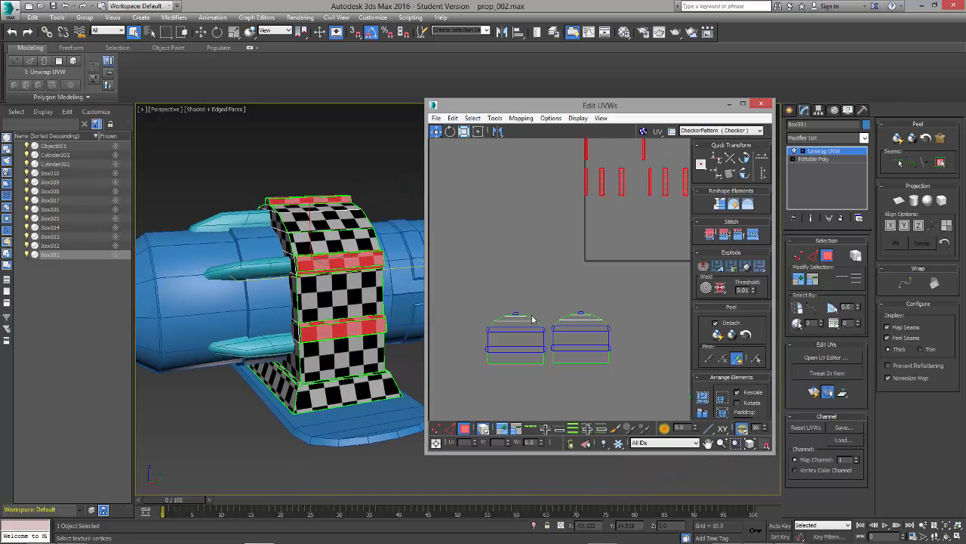
Step: Turn off element selection and add the rib end faces on both arched clusters to the rib selection
scroll(529, 306, up, 1)
click(596, 311)
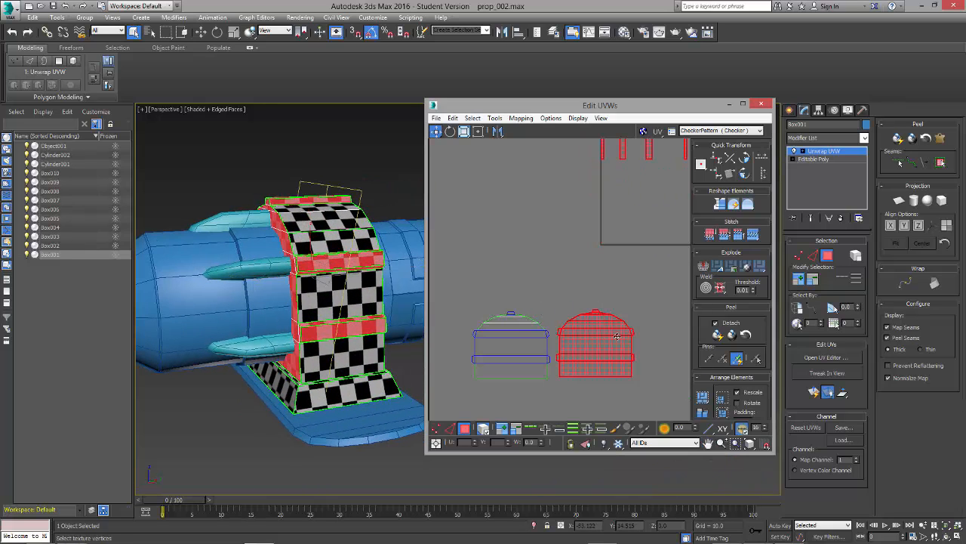
click(527, 401)
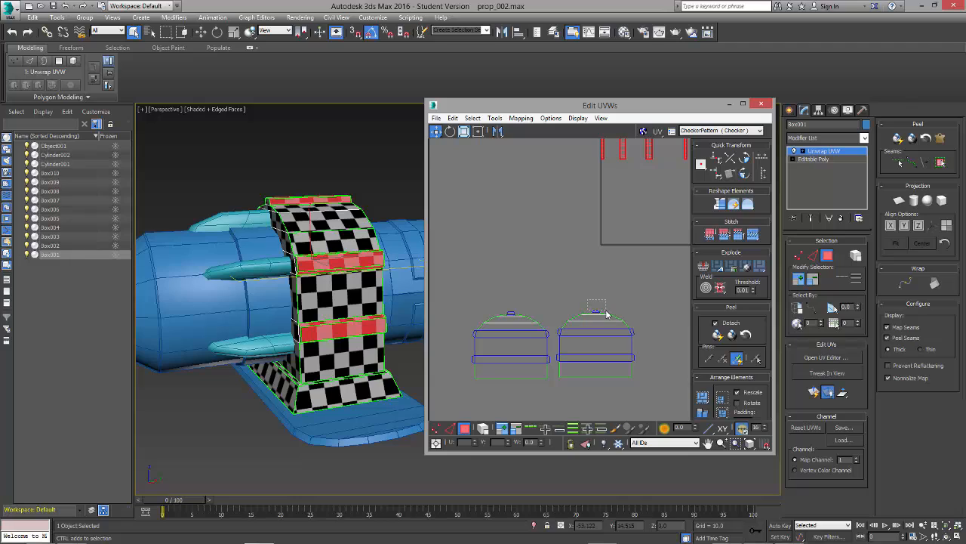
drag(606, 313, 594, 312)
ctrl+click(510, 314)
ctrl+click(474, 334)
ctrl+click(473, 360)
ctrl+click(548, 360)
ctrl+click(548, 334)
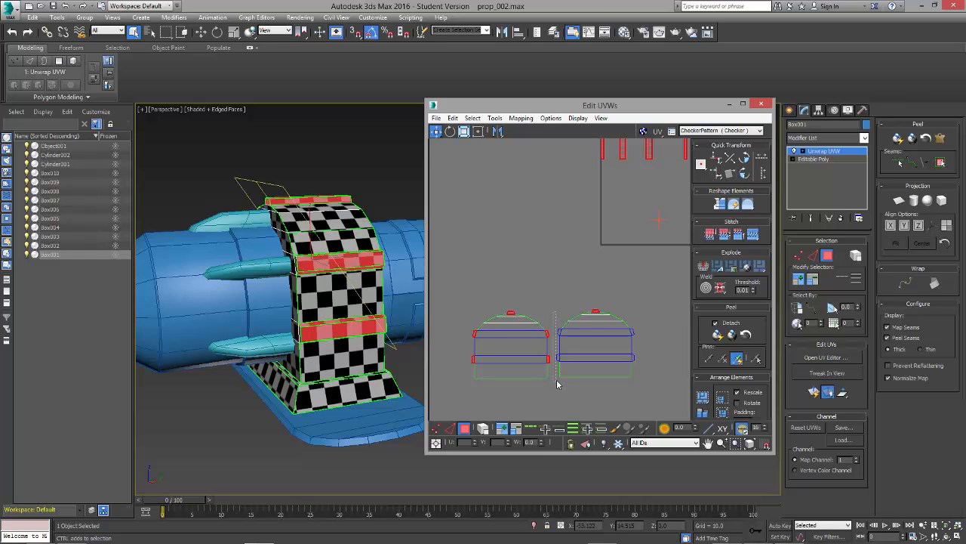
ctrl+drag(558, 378, 560, 379)
Step: Apply Normal Mapping to the selected rib faces with the Diamond Mapping method
scroll(641, 359, down, 4)
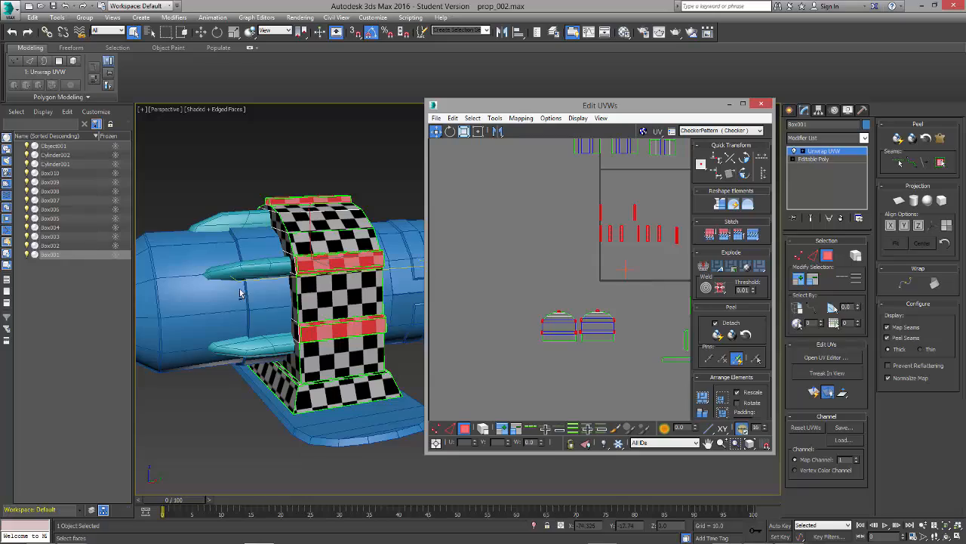
alt+middle_drag(240, 293, 312, 305)
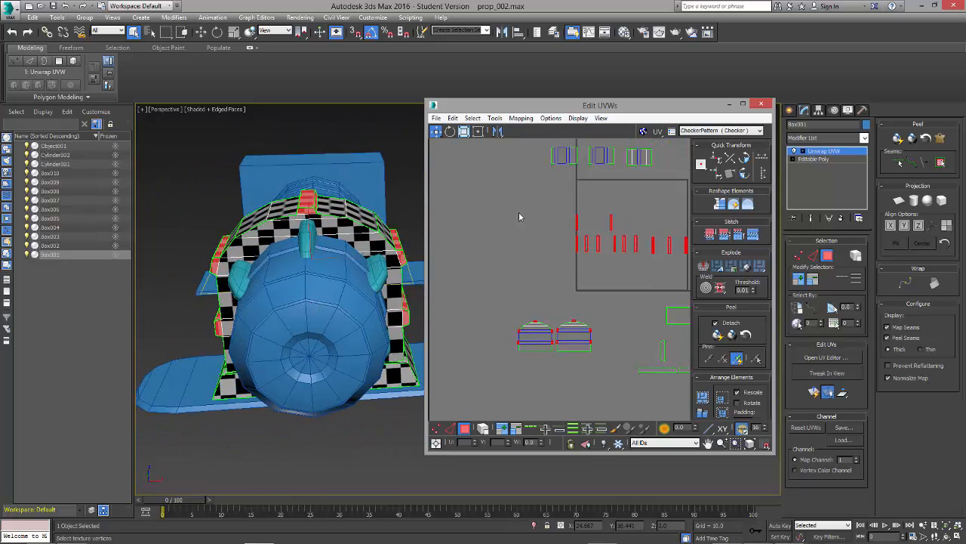
click(521, 118)
click(553, 144)
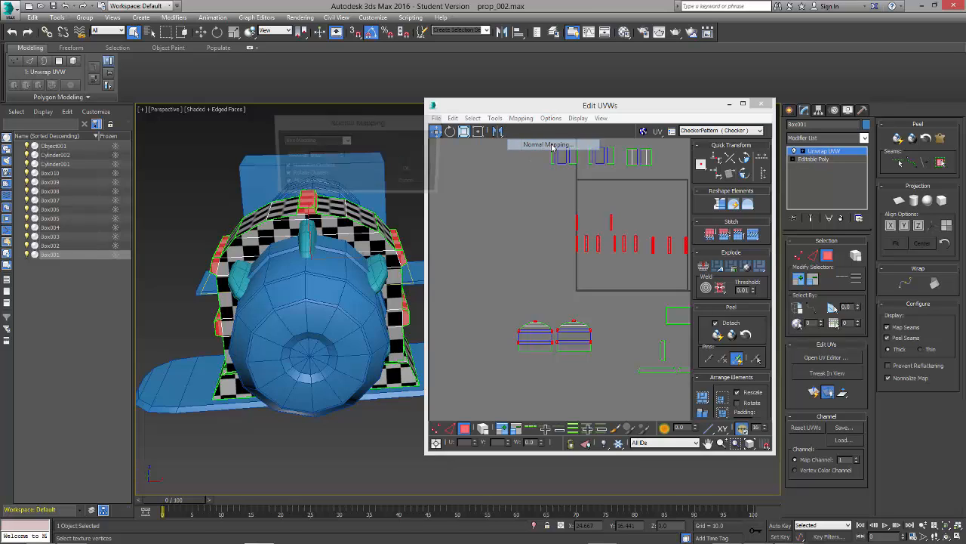
click(346, 141)
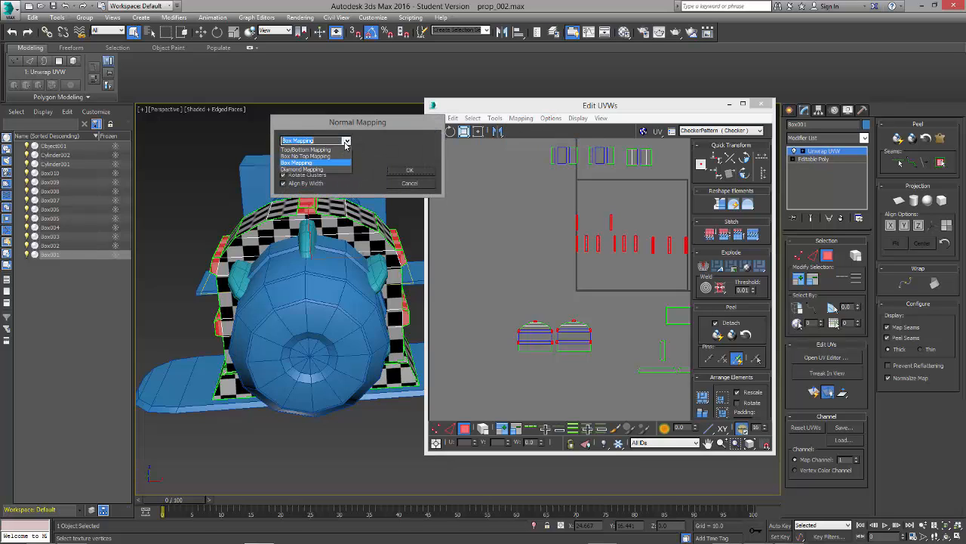
click(332, 186)
click(346, 141)
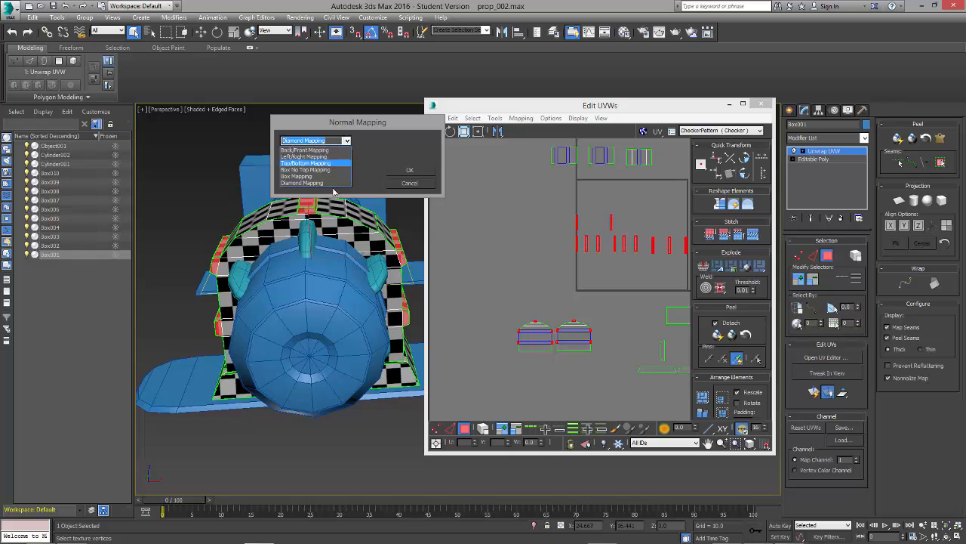
click(329, 180)
click(398, 173)
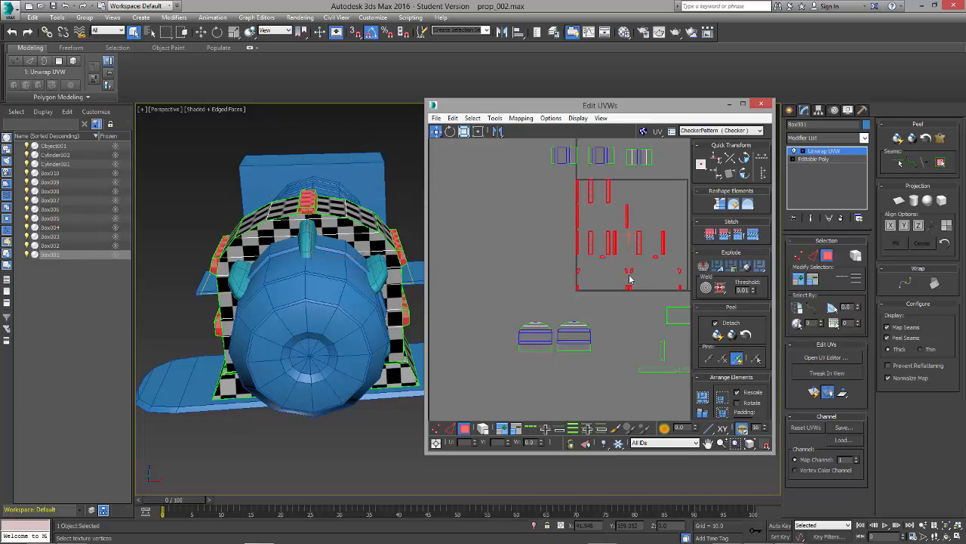
middle_drag(625, 276, 580, 311)
scroll(580, 302, down, 3)
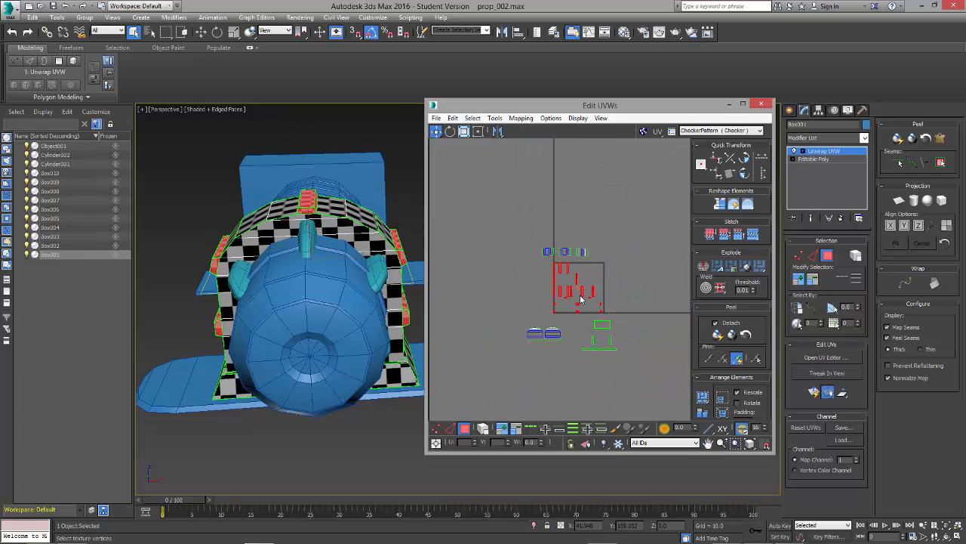
Step: Switch to edge selection and stitch the long side strips to the outer face of the upper rib on the bracket's side
scroll(581, 294, up, 6)
click(572, 335)
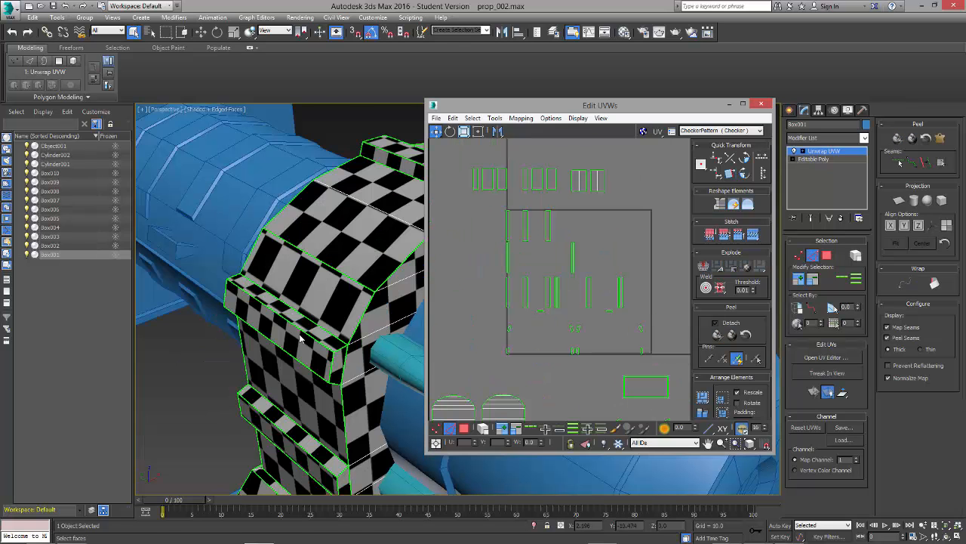
click(303, 330)
ctrl+click(296, 356)
alt+middle_drag(304, 403, 334, 361)
alt+middle_drag(359, 323, 208, 340)
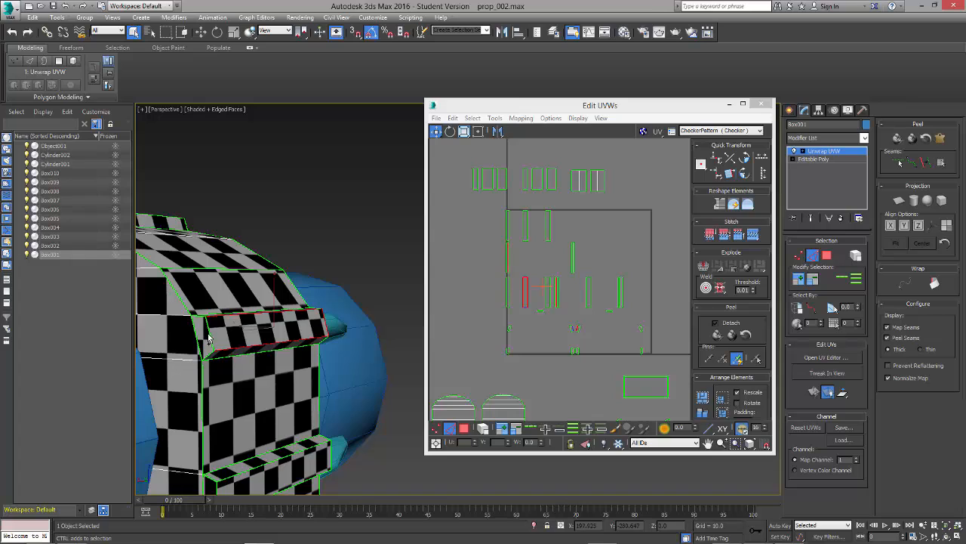
click(753, 237)
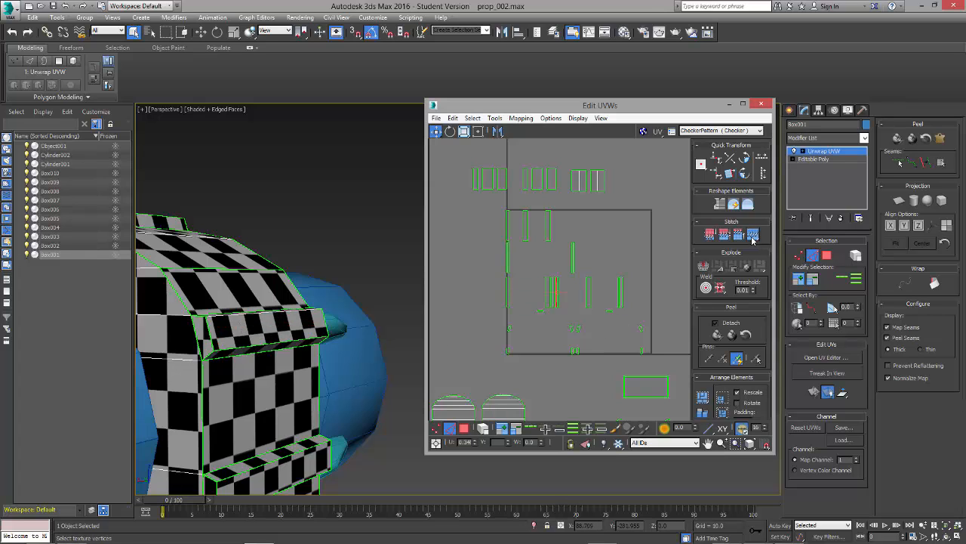
Step: Stitch the first end cap to the outer face of the same upper side rib
scroll(605, 271, up, 4)
middle_drag(516, 319, 602, 308)
scroll(599, 310, up, 2)
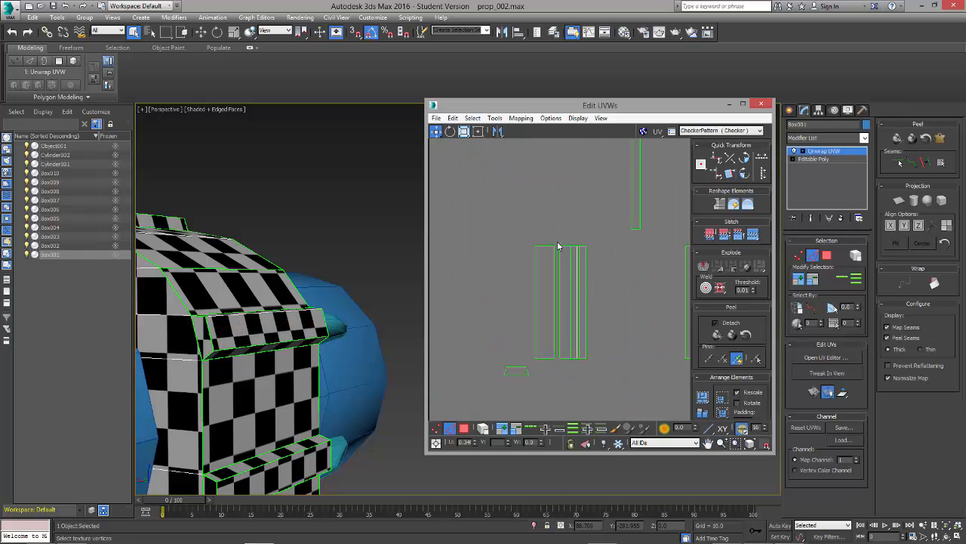
alt+middle_drag(385, 282, 290, 328)
click(285, 325)
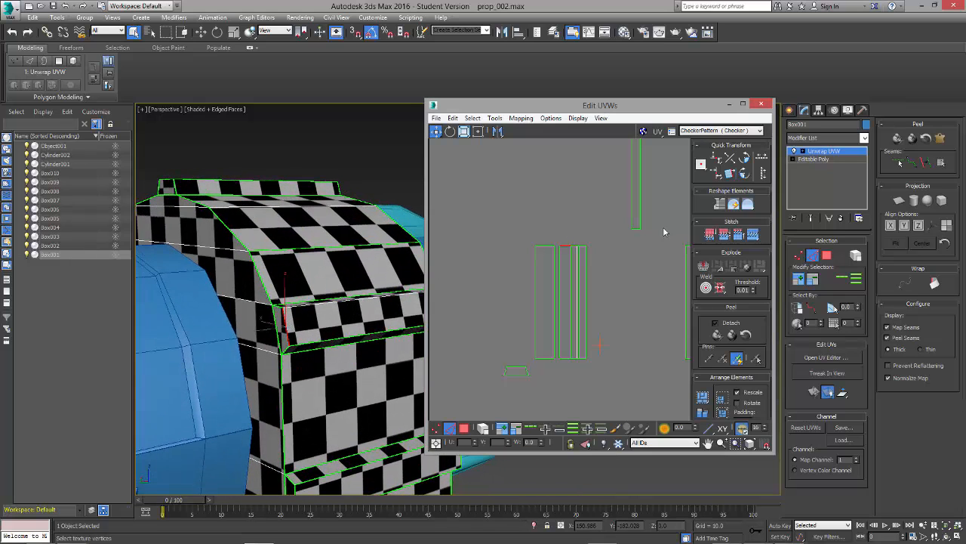
click(744, 235)
Step: Stitch the remaining long strip and the opposite end cap to that upper side rib
click(370, 332)
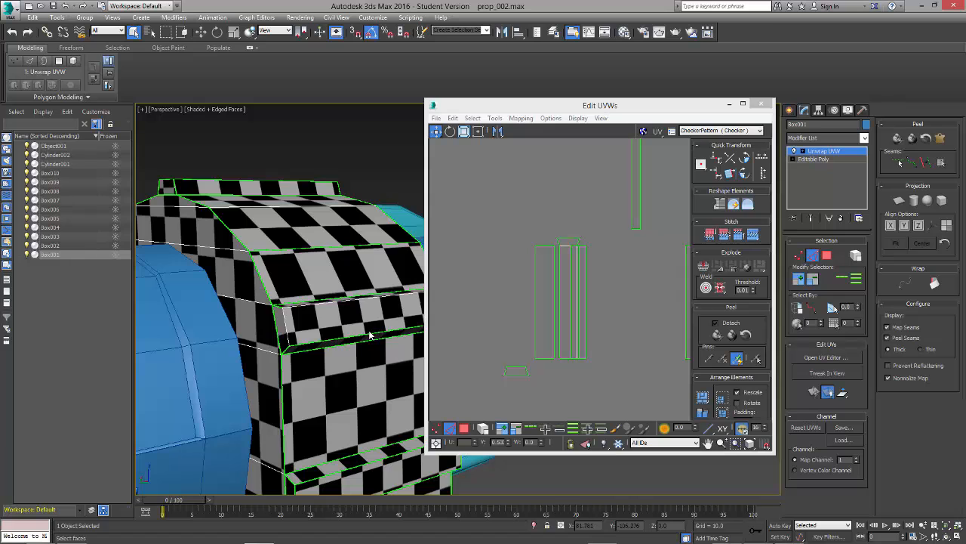
click(370, 333)
click(753, 234)
alt+middle_drag(400, 302, 347, 346)
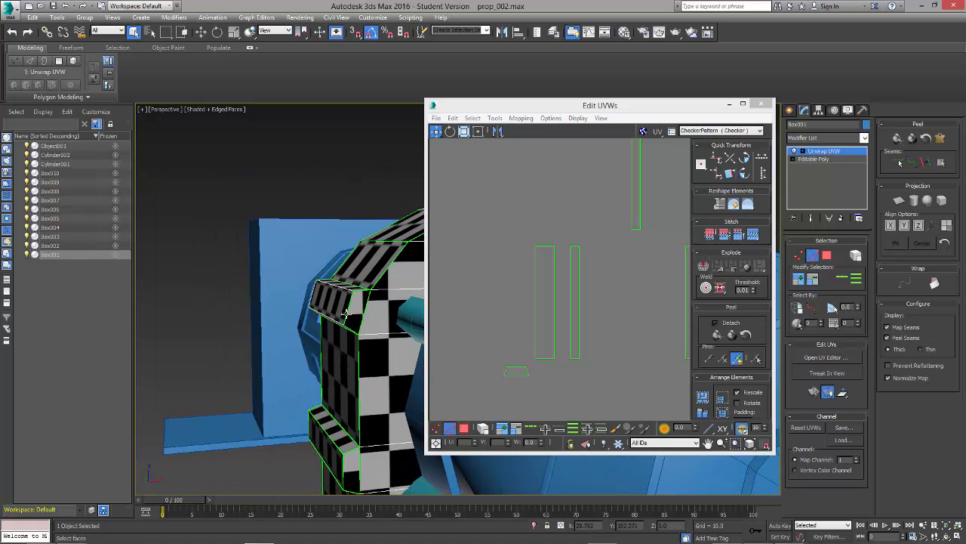
click(349, 308)
click(752, 235)
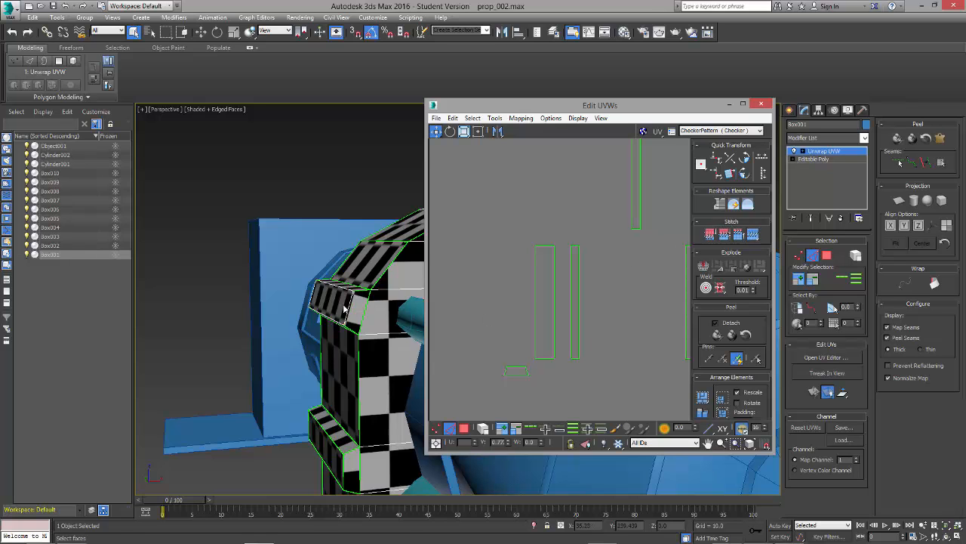
Step: Stitch the end caps and long side strips to the outer face of the rib on top of the arch
alt+middle_drag(344, 309, 329, 280)
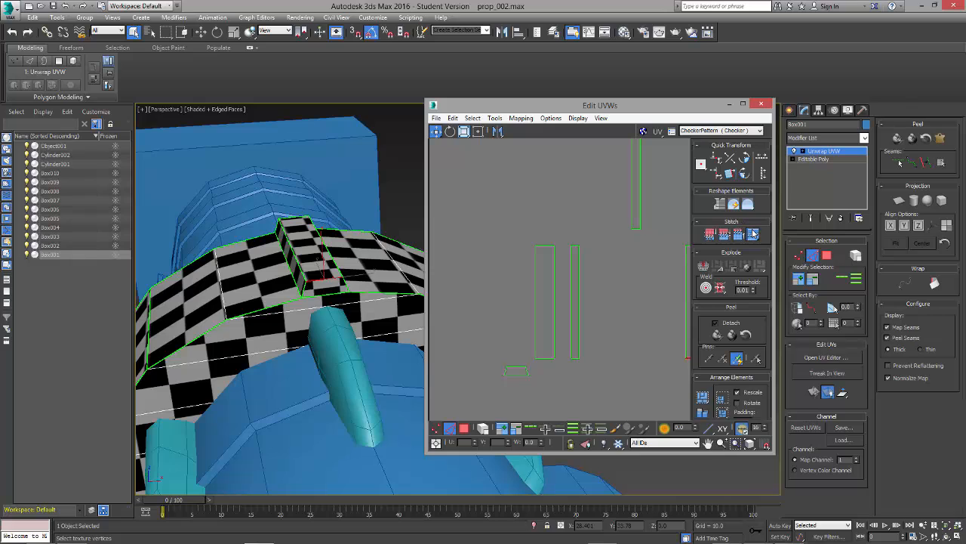
click(312, 259)
click(329, 259)
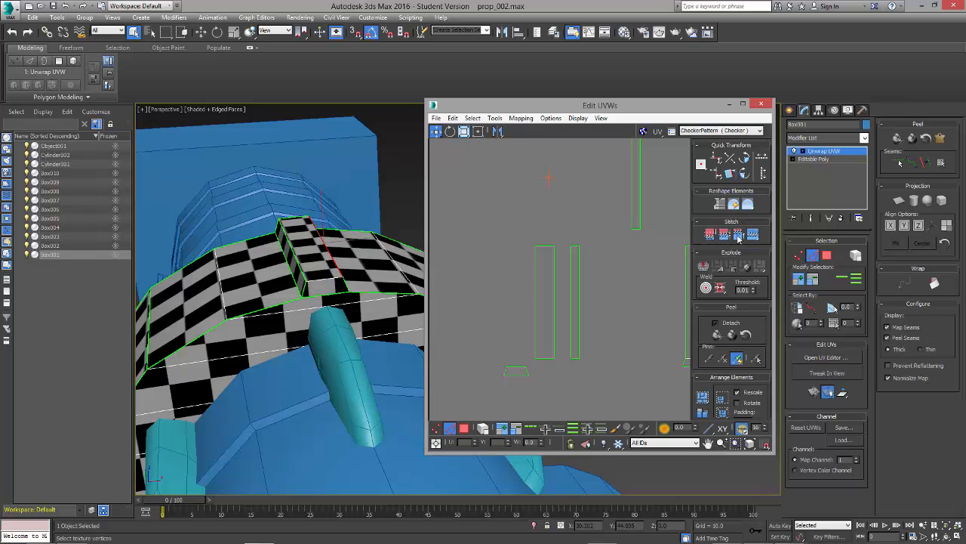
click(332, 264)
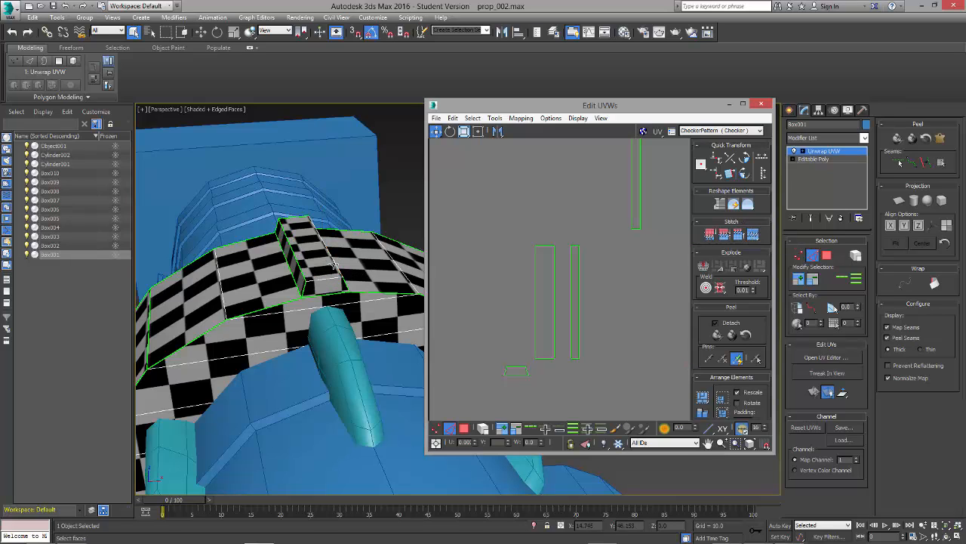
click(297, 263)
click(358, 252)
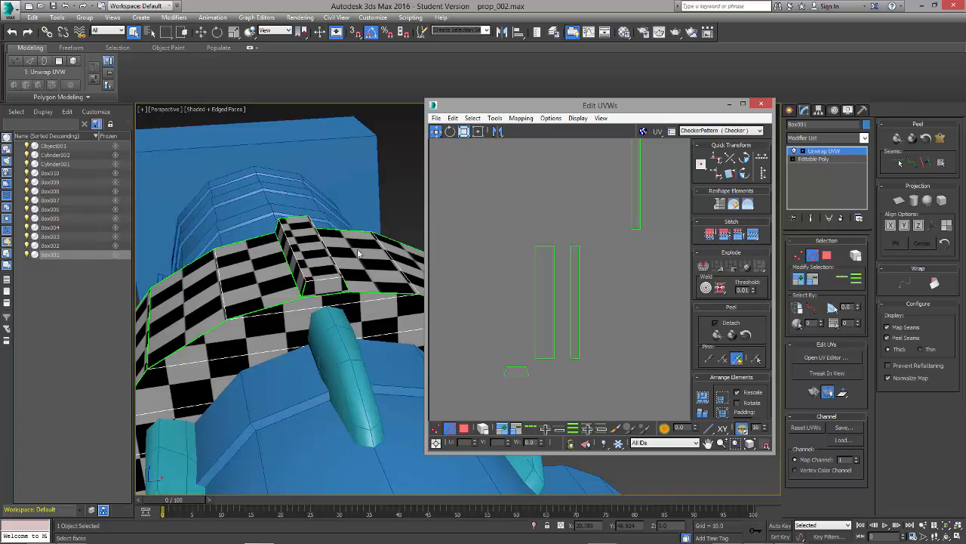
click(297, 218)
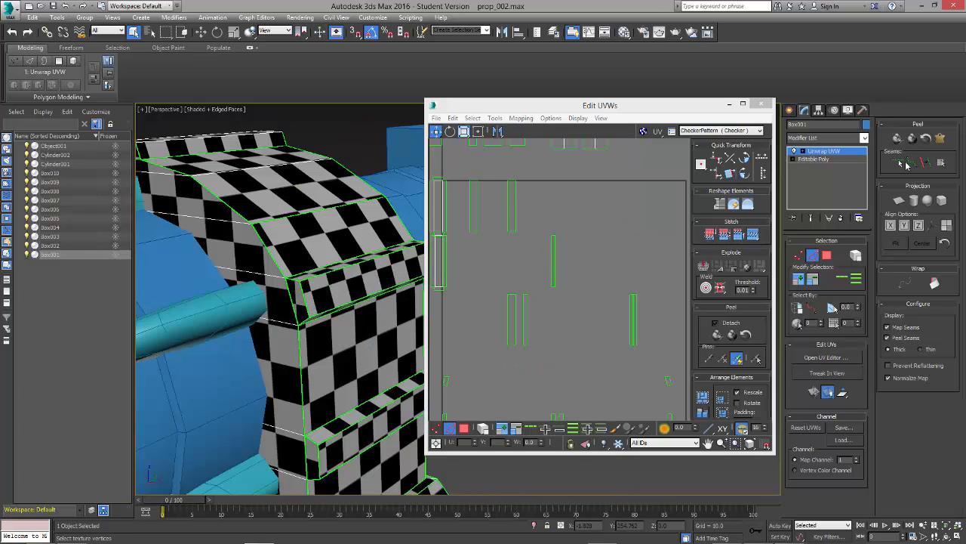
Step: Stitch the long side strips to the outer face of the upper rib on the bracket's opposite side
click(755, 236)
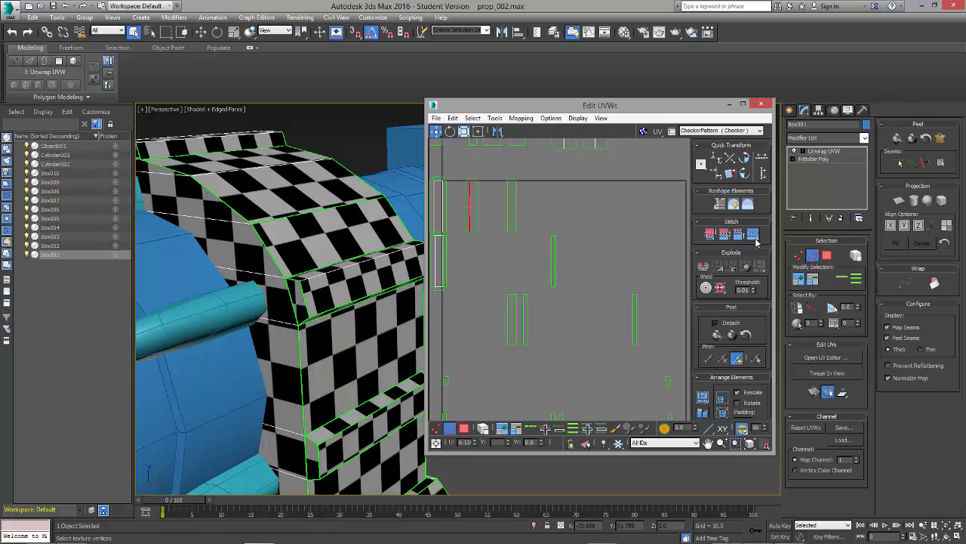
click(328, 311)
click(757, 234)
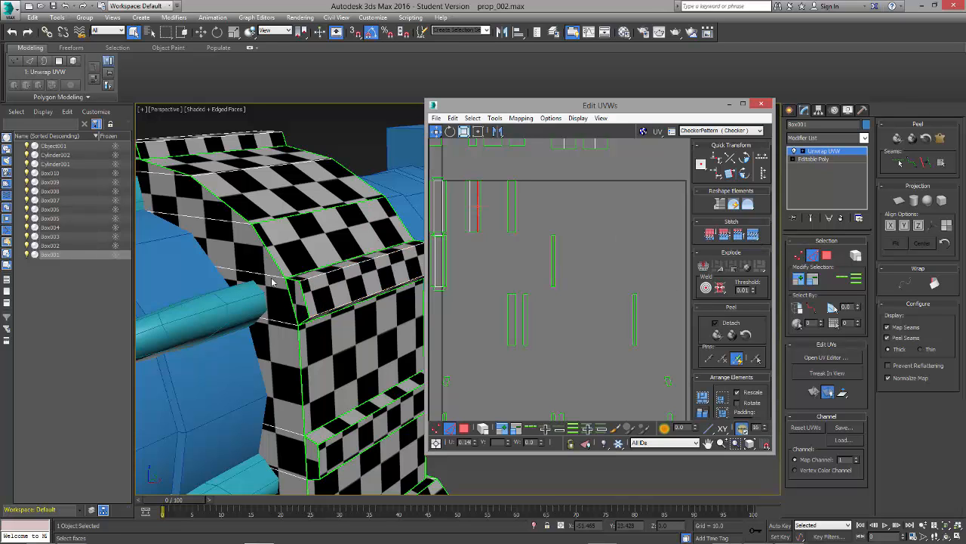
Step: Stitch both long side strips to the outer face of the lower rib on the opposite side
alt+middle_drag(350, 374, 299, 357)
click(339, 293)
click(756, 235)
click(369, 325)
click(754, 235)
Step: Stitch the end caps at both ends of the upper and lower ribs on the opposite side
click(295, 356)
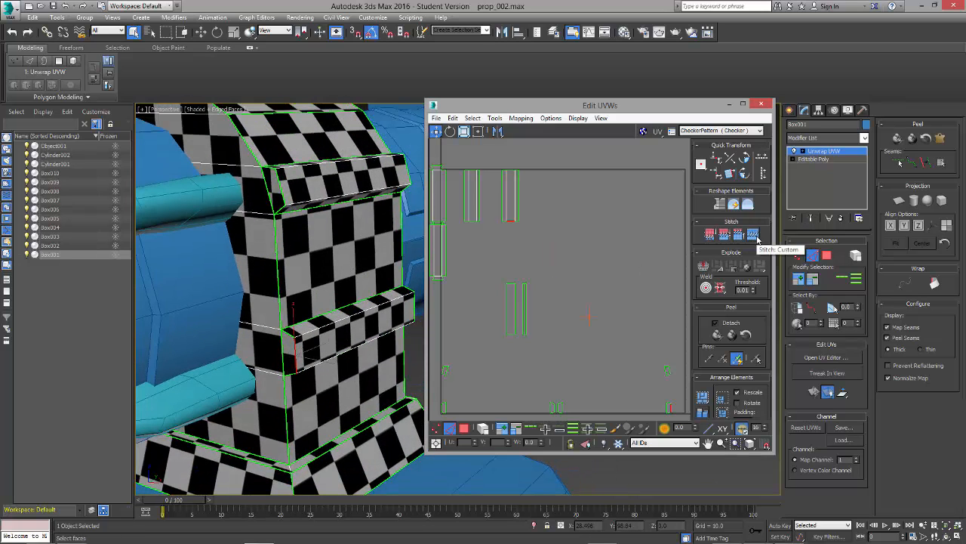
click(282, 197)
alt+middle_drag(325, 235, 341, 213)
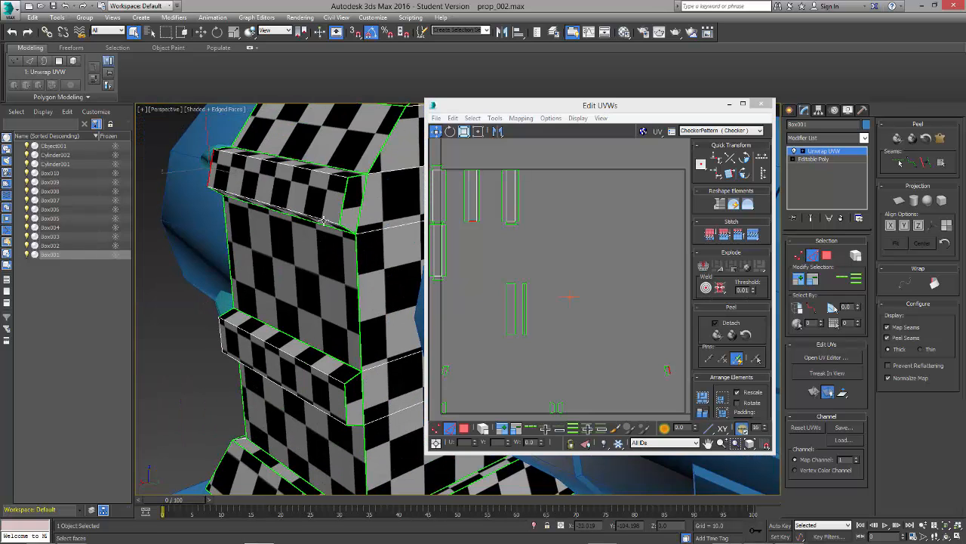
click(341, 212)
click(750, 235)
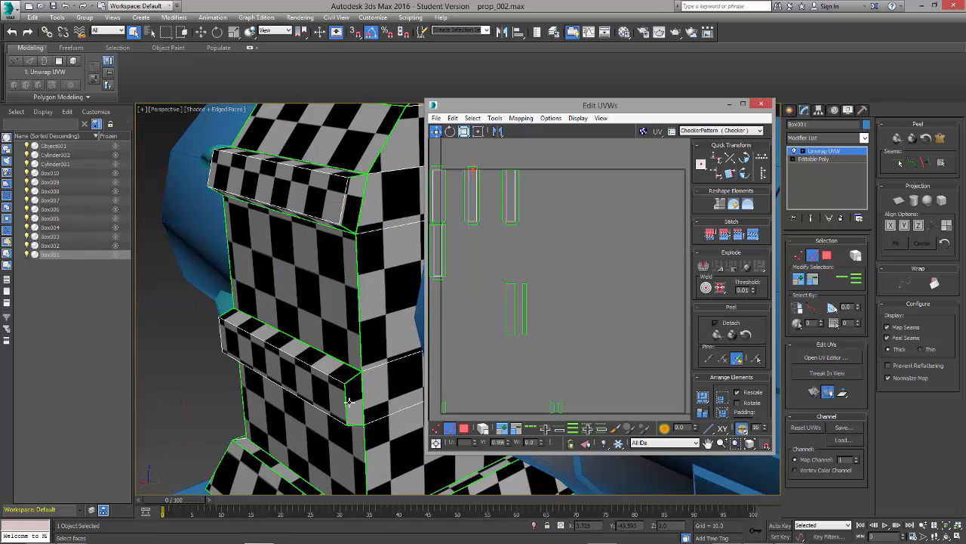
click(348, 402)
click(747, 235)
alt+middle_drag(273, 267, 261, 306)
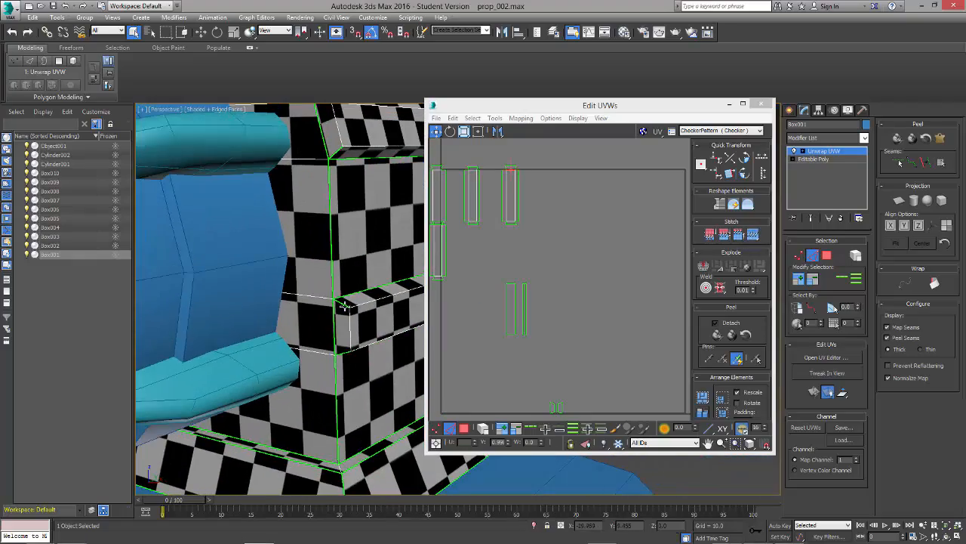
click(344, 296)
alt+middle_drag(362, 265, 289, 301)
middle_drag(517, 259, 548, 249)
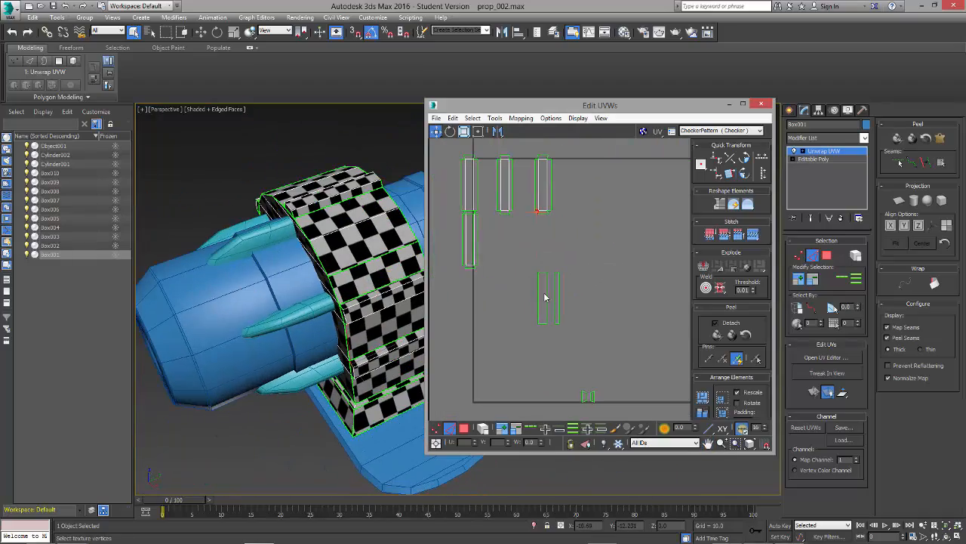
Step: Stitch the long side strips and end caps to the outer face of the last unjoined lower rib
click(546, 297)
alt+middle_drag(291, 340, 283, 295)
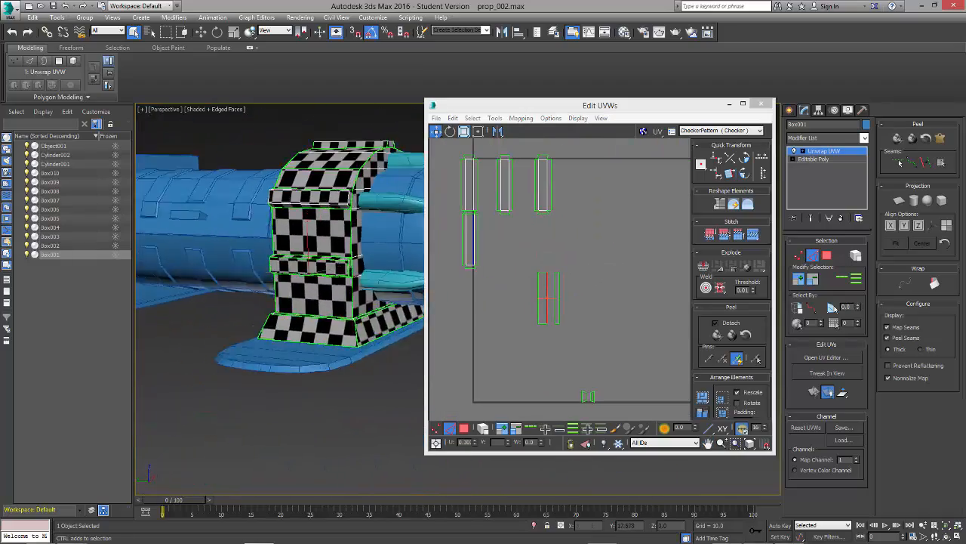
scroll(319, 264, up, 3)
click(323, 271)
click(752, 234)
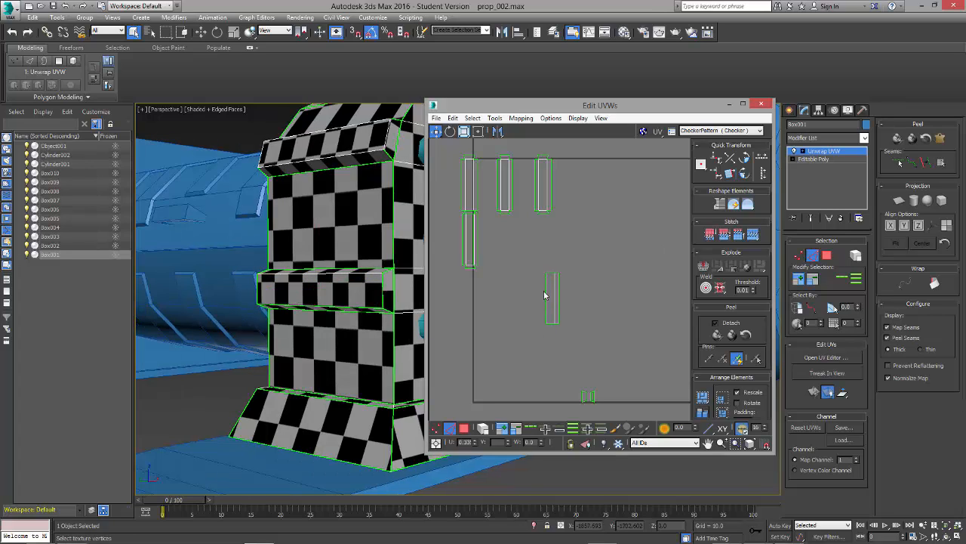
click(547, 296)
click(747, 235)
click(551, 273)
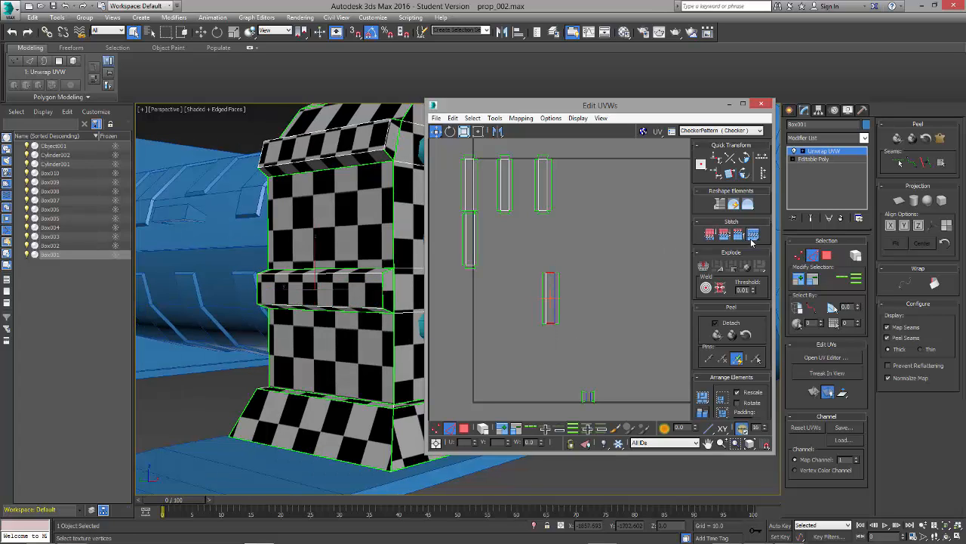
click(751, 235)
Step: Examine the checker pattern on the bracket and the UV clusters inside and around the tile
scroll(582, 279, down, 2)
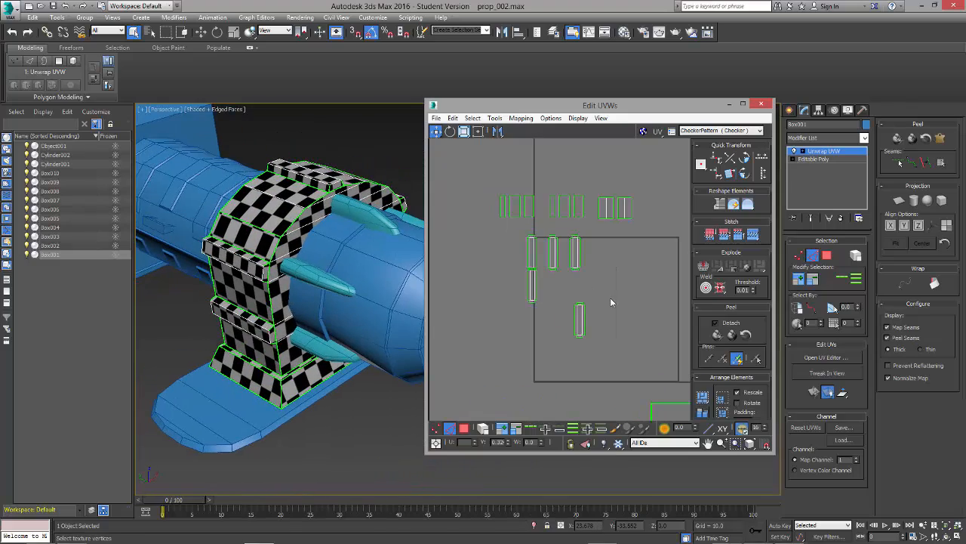
scroll(611, 302, down, 3)
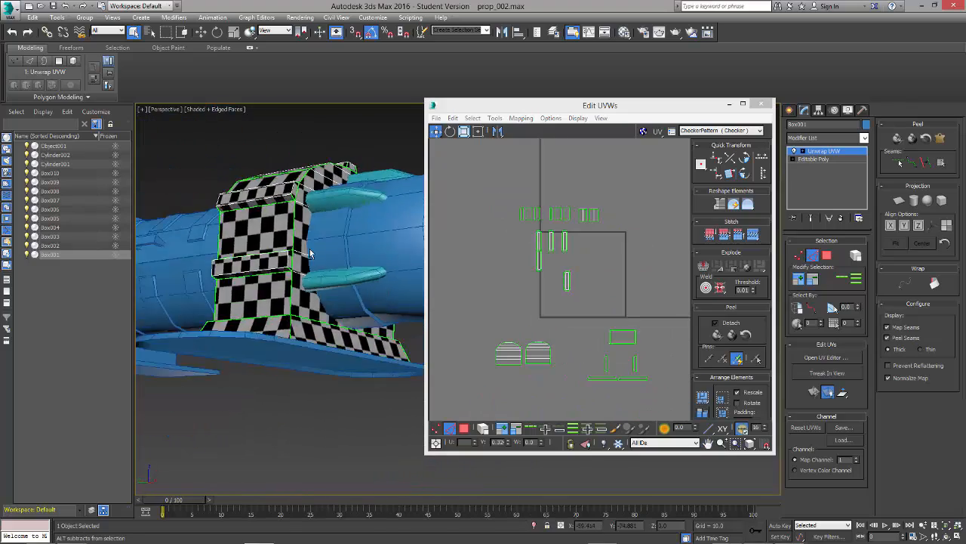
alt+middle_drag(302, 256, 332, 260)
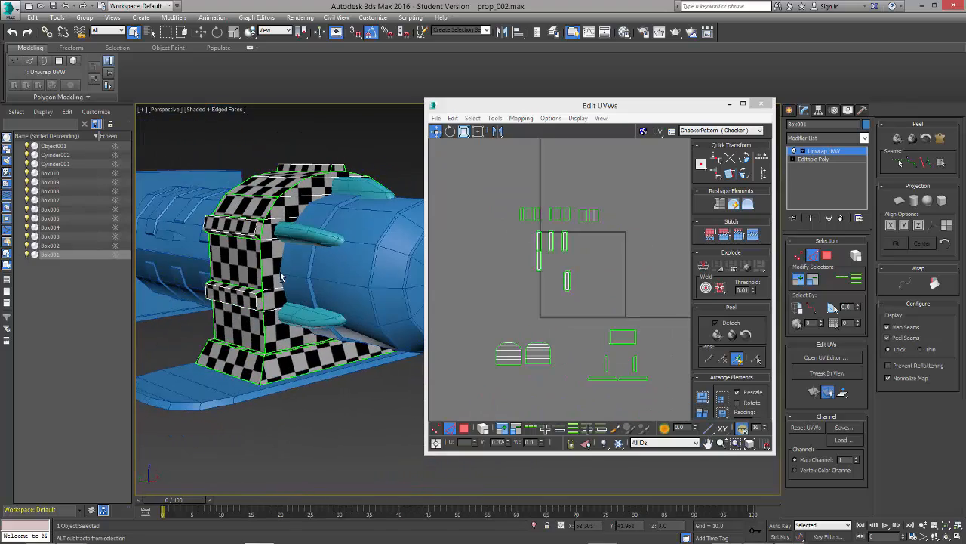
scroll(274, 322, up, 1)
scroll(626, 289, down, 1)
middle_drag(625, 289, 536, 276)
middle_drag(466, 308, 545, 282)
scroll(536, 332, up, 1)
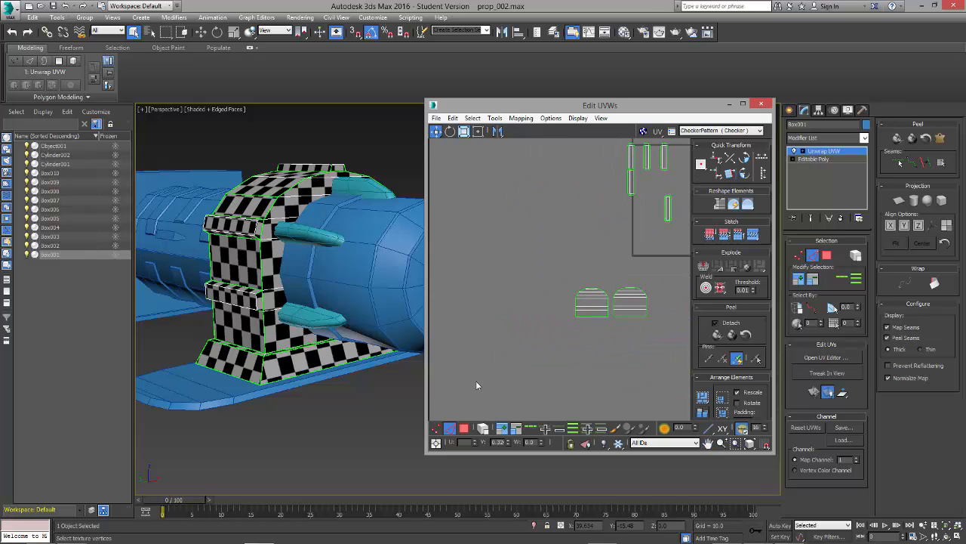
scroll(483, 379, down, 1)
middle_drag(593, 302, 548, 301)
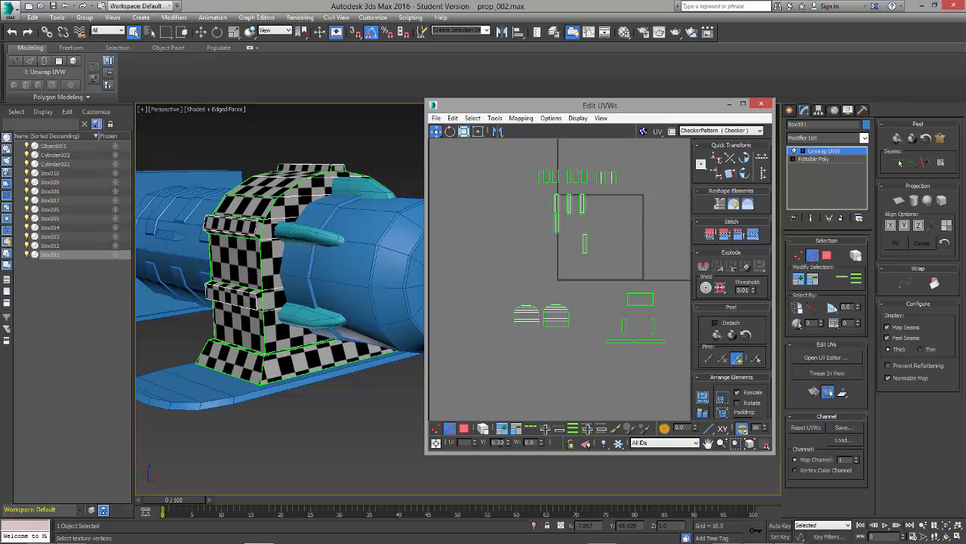
Step: Switch to polygon element selection, select one arched side cluster and inspect its checkers on the bracket
click(464, 429)
click(557, 315)
scroll(572, 351, up, 2)
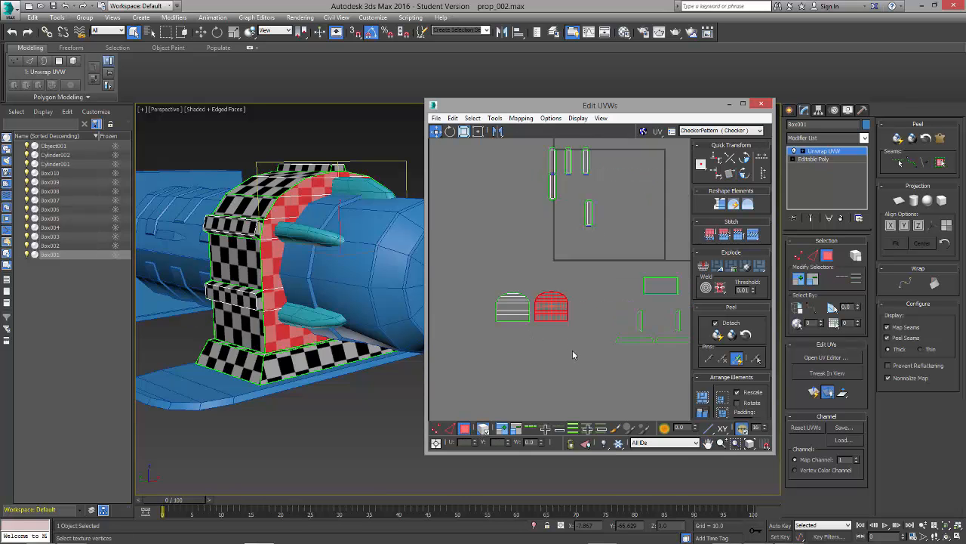
alt+middle_drag(332, 260, 290, 246)
scroll(290, 230, up, 3)
middle_drag(272, 211, 299, 235)
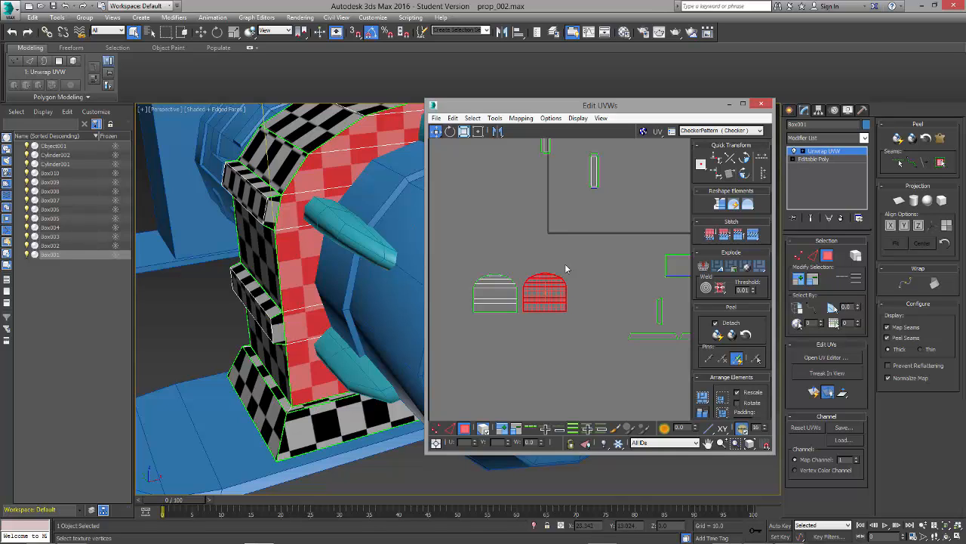
Step: Run the Relax tool on the selected arched cluster using Relax By Polygon Angles, then close its dialog
click(494, 118)
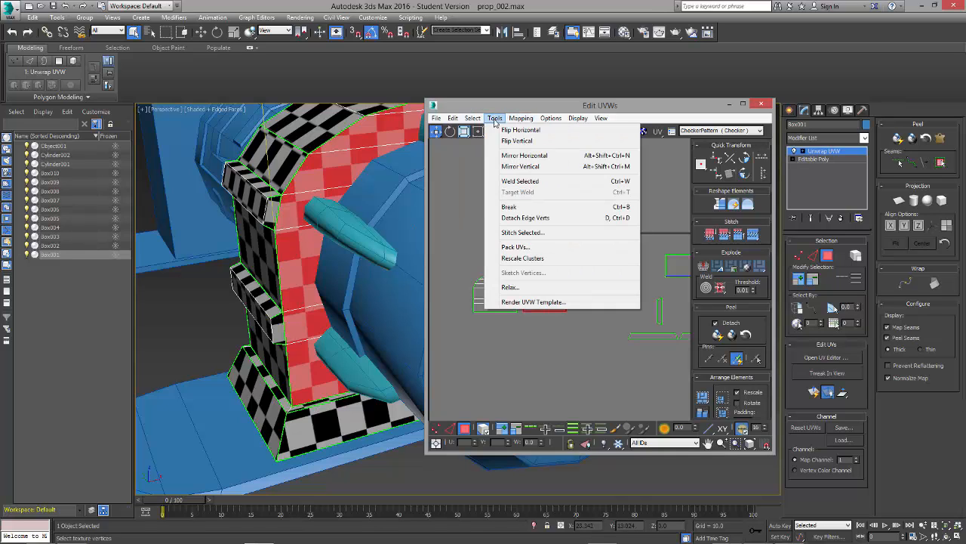
click(504, 287)
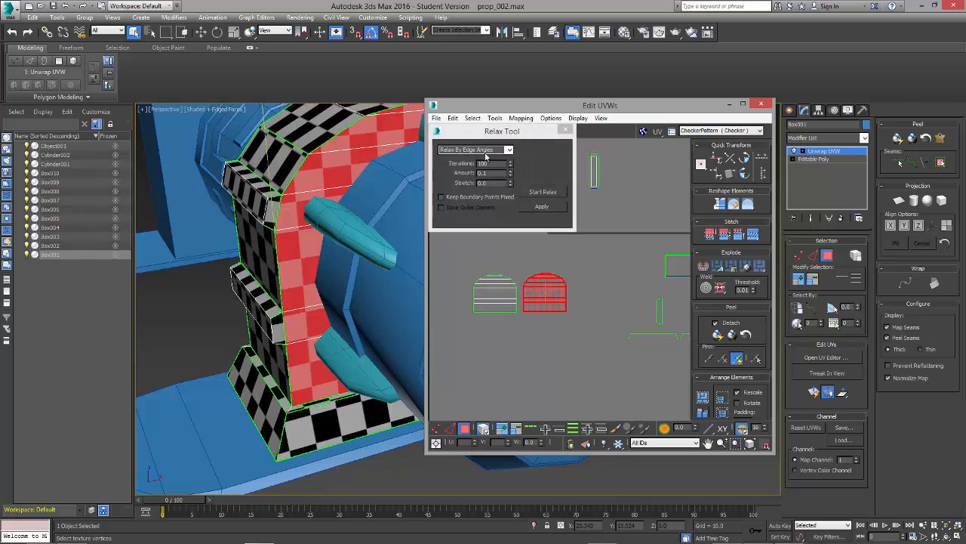
click(512, 151)
click(491, 162)
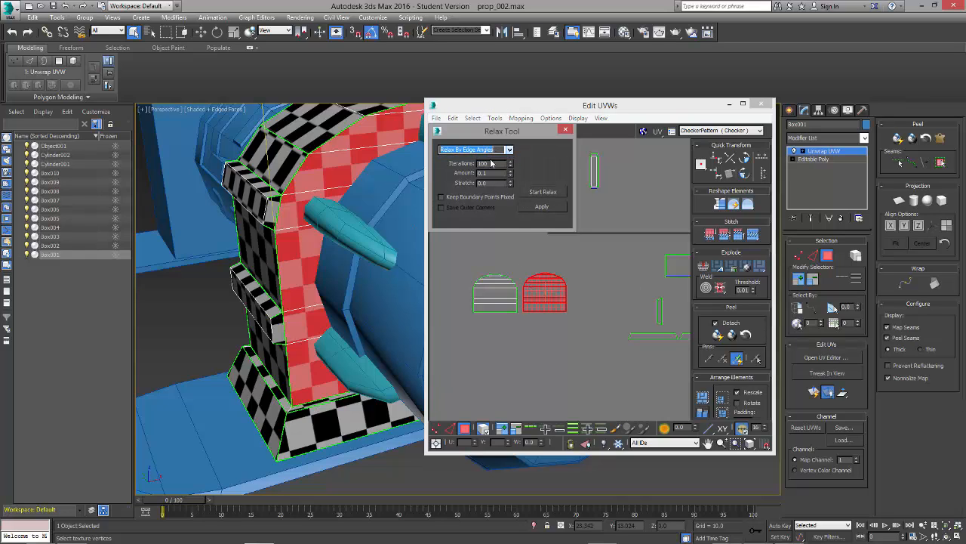
click(539, 192)
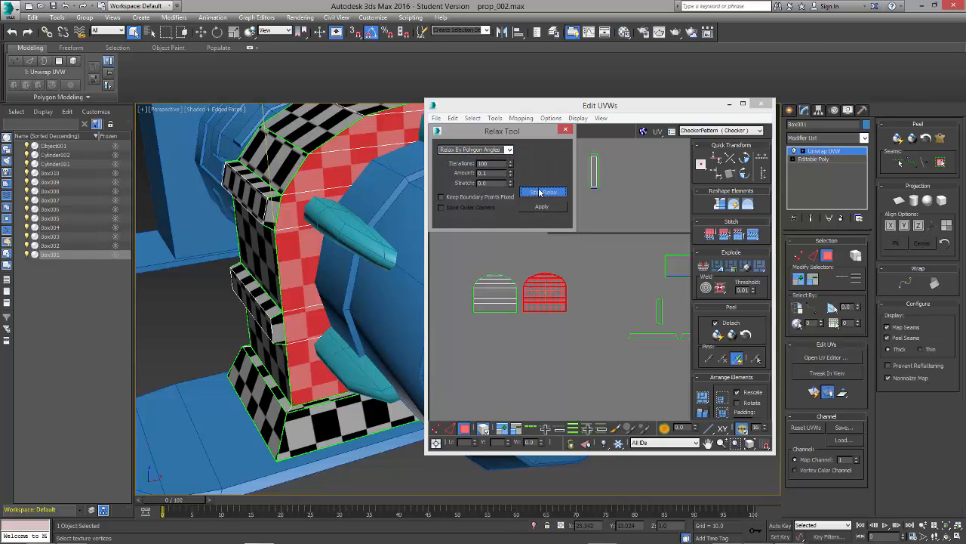
click(539, 192)
click(566, 130)
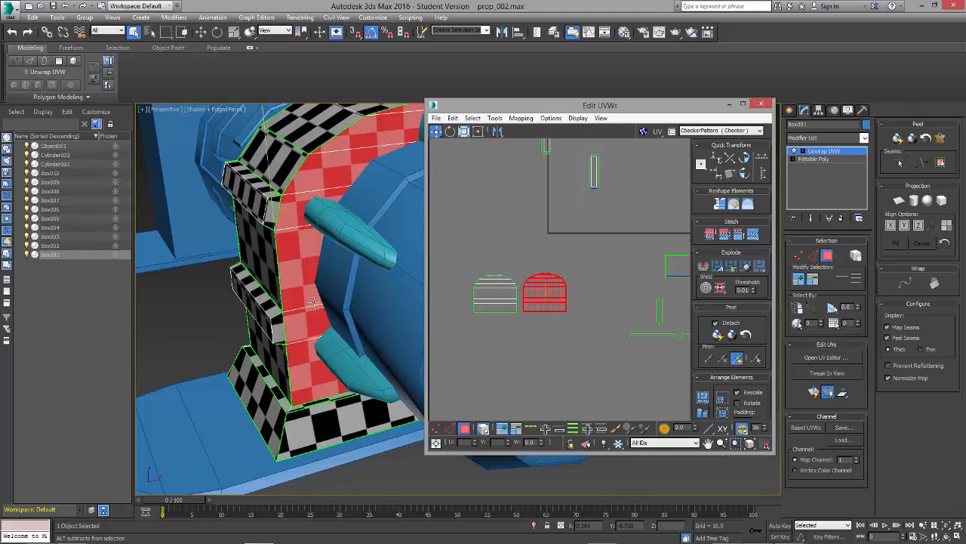
Step: Check the bracket's checker pattern and close the UV editor
alt+middle_drag(302, 272, 338, 293)
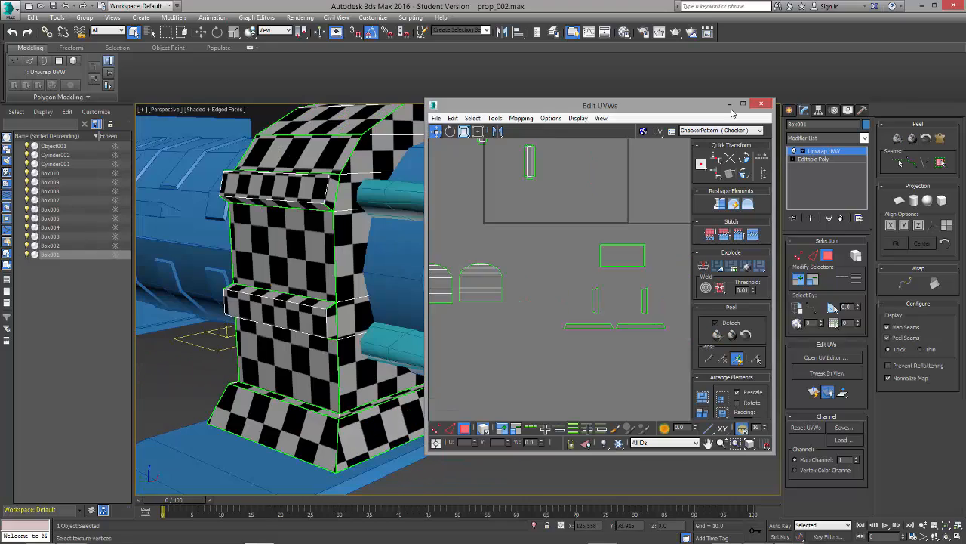
click(762, 104)
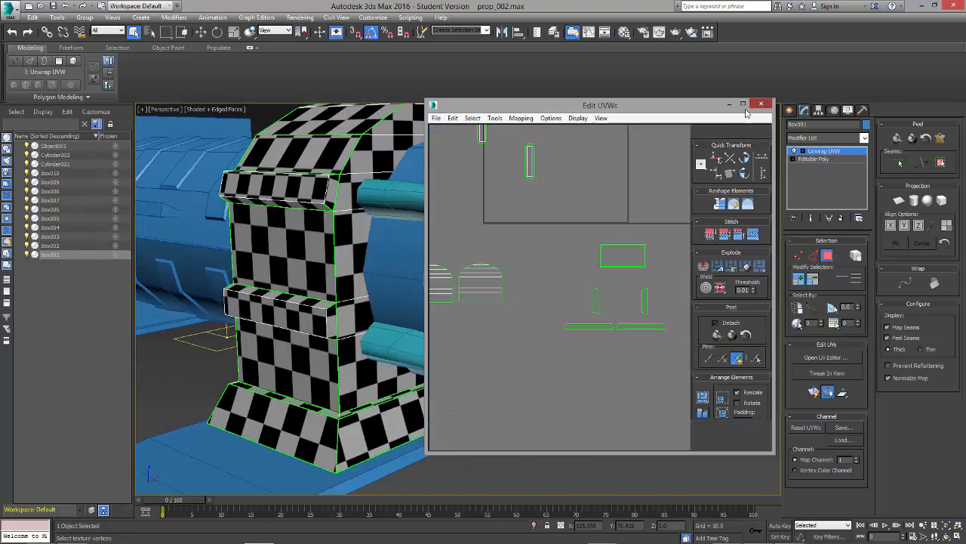
Step: Leave polygon selection, inspect the checkered bracket, then reselect it and activate the Scale tool
click(825, 255)
click(553, 438)
scroll(424, 204, down, 2)
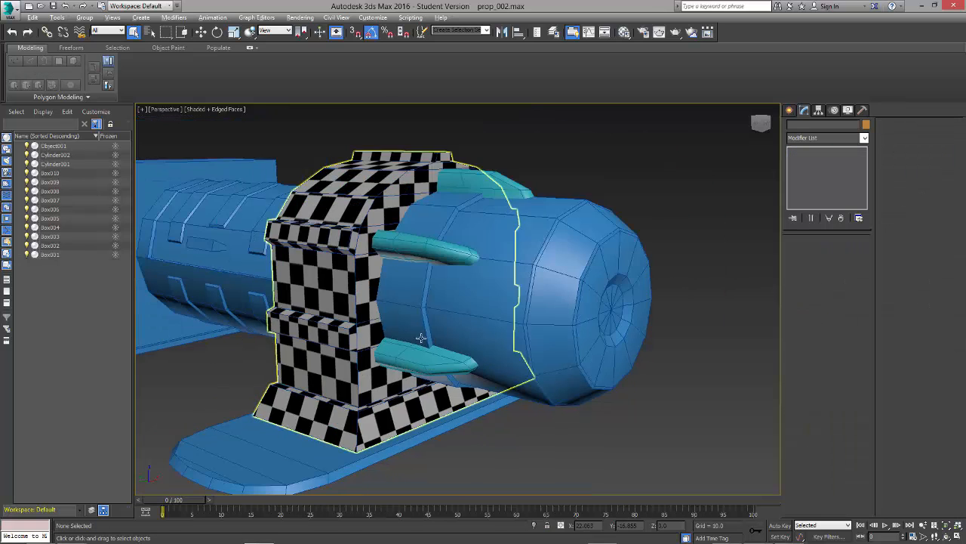
alt+middle_drag(423, 173, 379, 244)
click(380, 243)
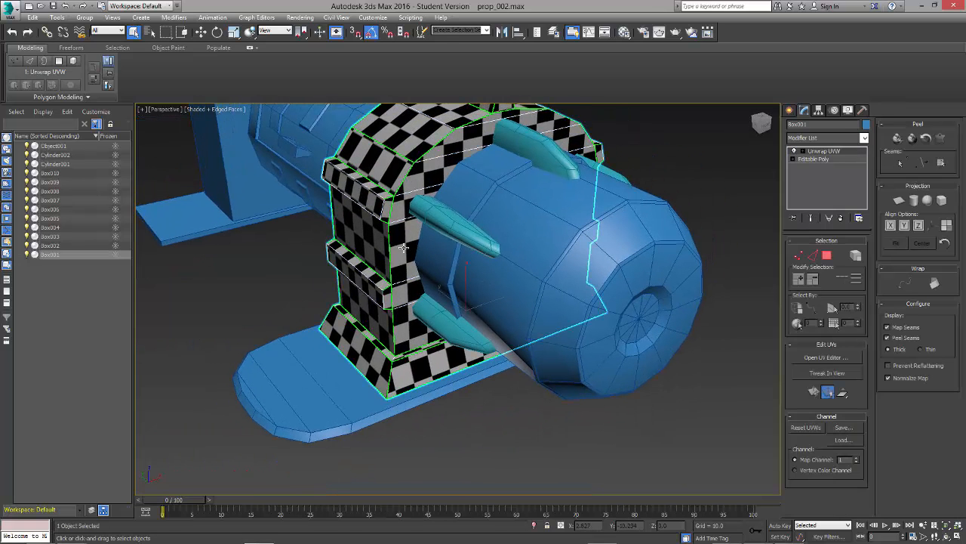
key(r)
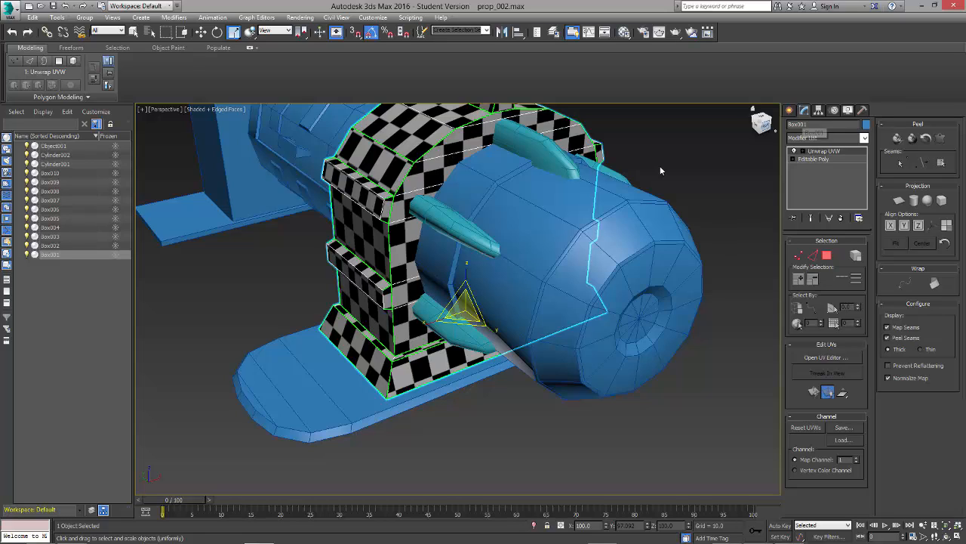
Step: Apply Reset XForm to the selected bracket and return to its modifier stack
click(863, 111)
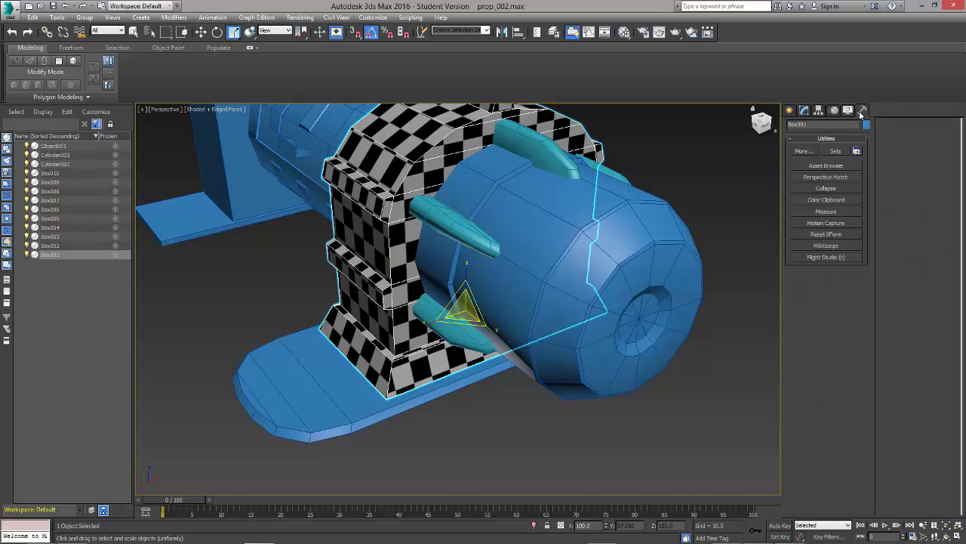
click(830, 235)
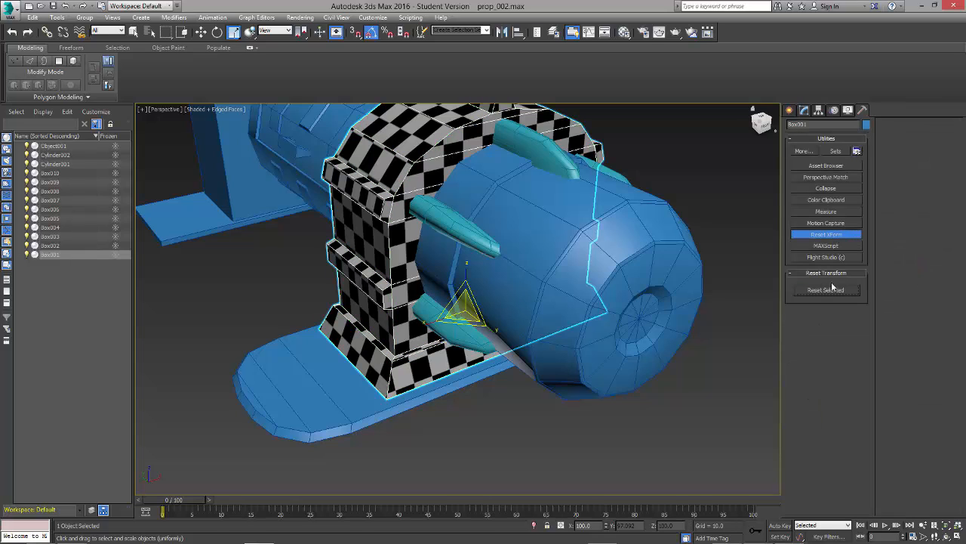
click(831, 234)
click(790, 110)
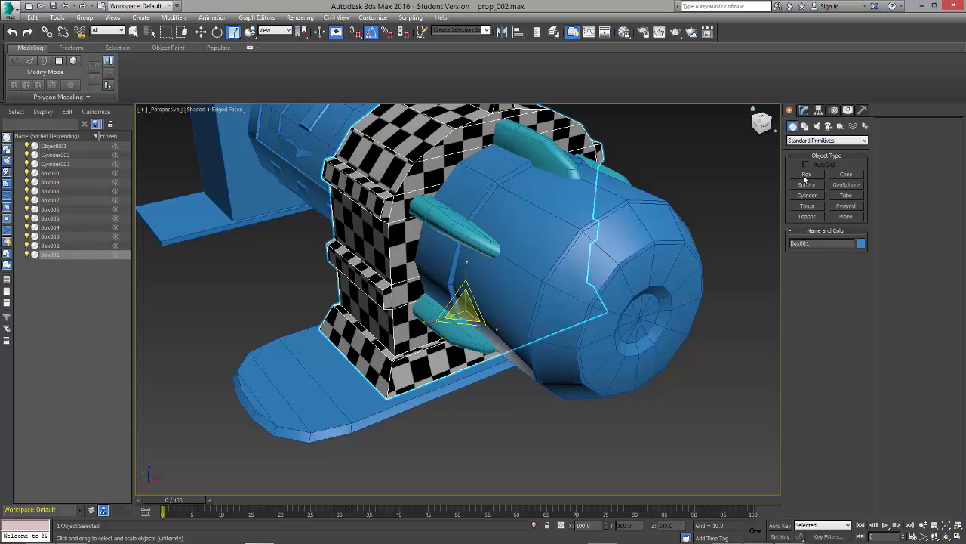
click(805, 110)
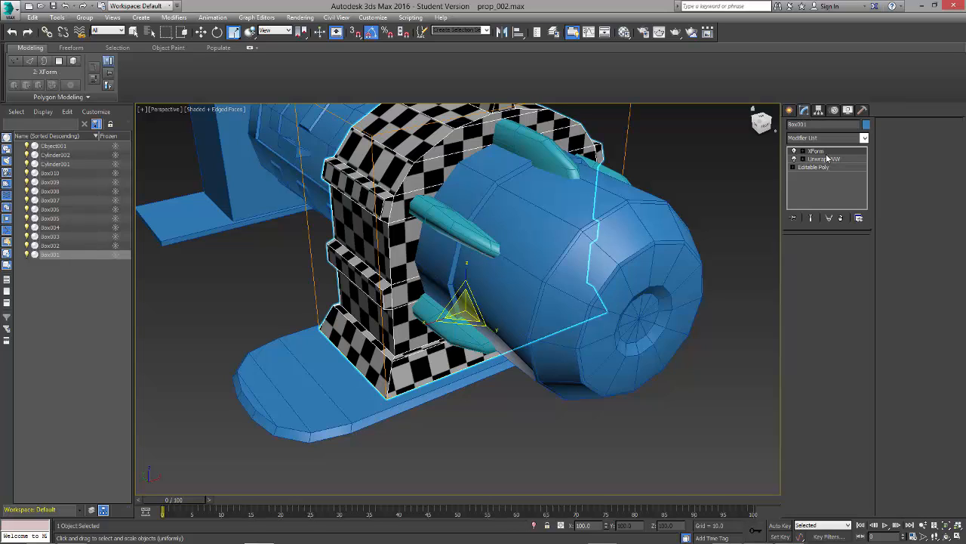
Step: Convert the bracket to Editable Poly and add a new Unwrap UVW modifier to it
right_click(476, 113)
mouse_move(514, 219)
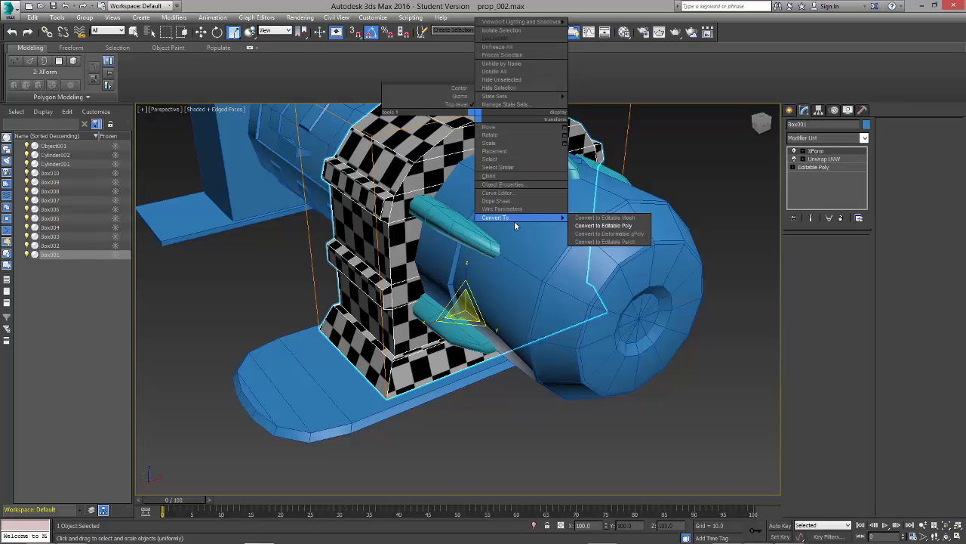
click(607, 226)
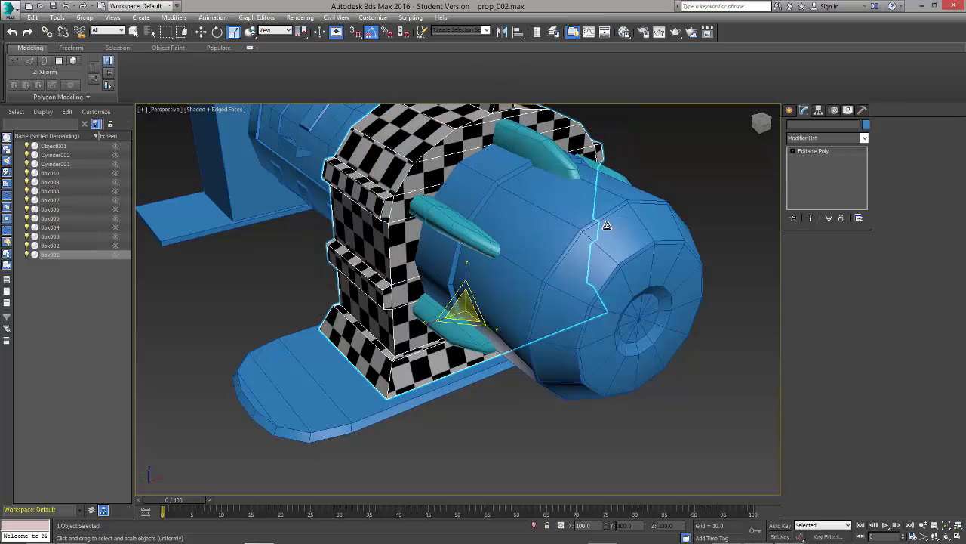
click(817, 139)
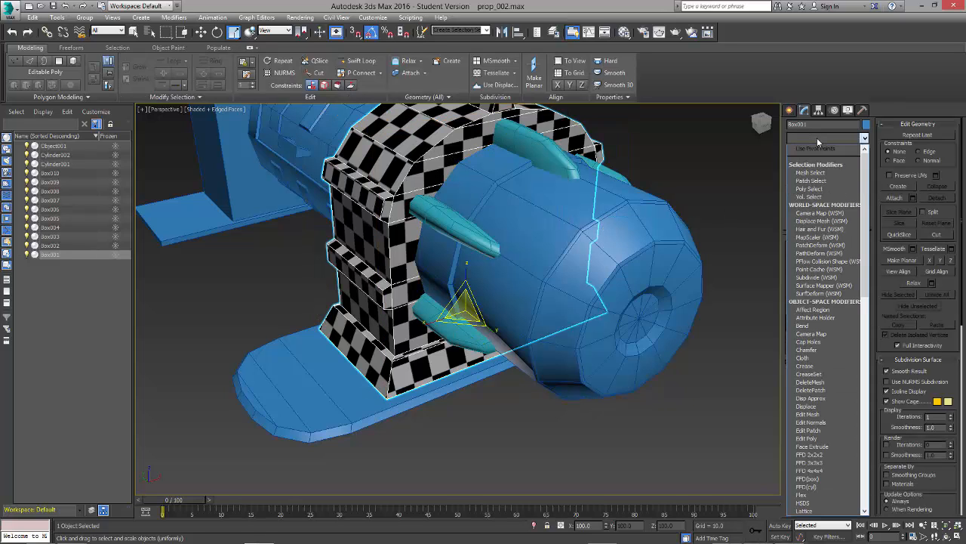
key(u)
key(Return)
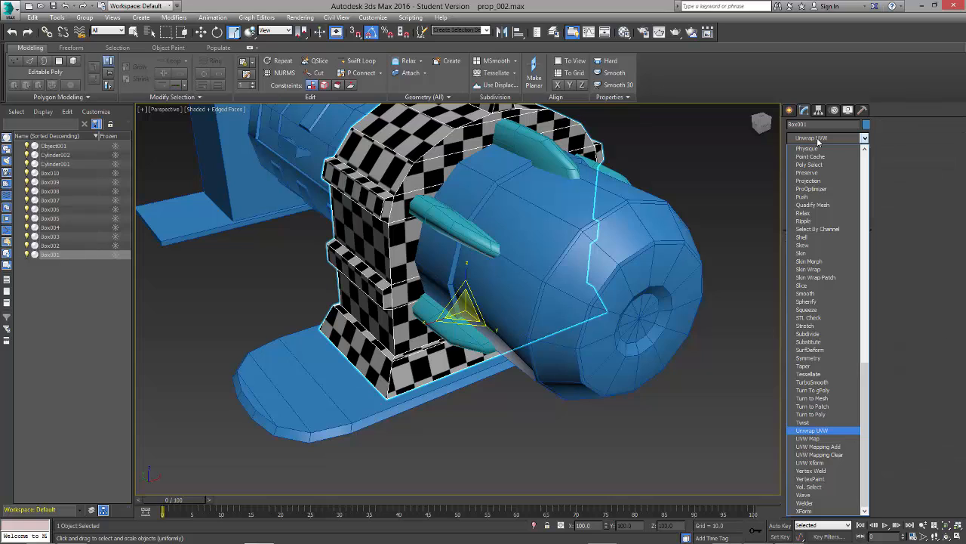
Step: Open the UV editor and select one of the two arched side clusters in polygon selection mode
alt+middle_drag(551, 276, 561, 235)
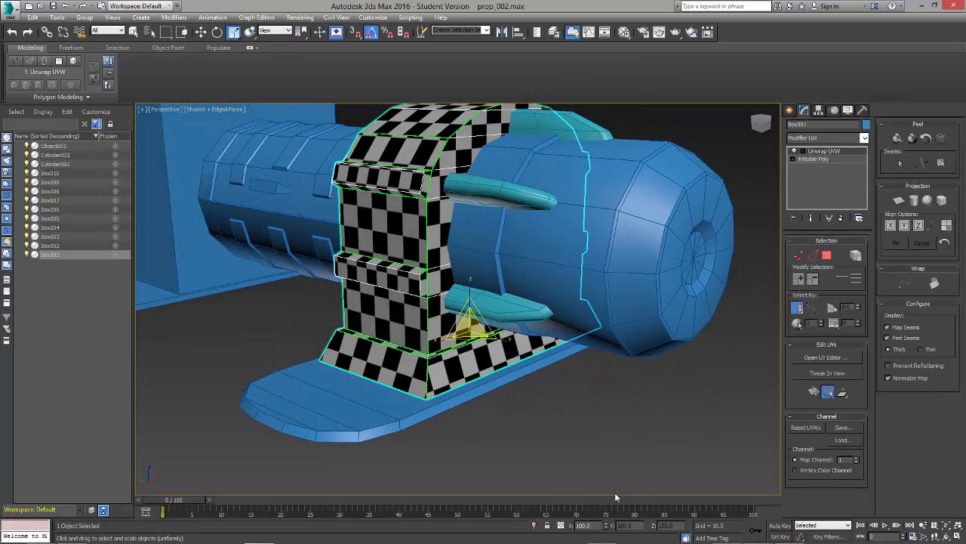
key(r)
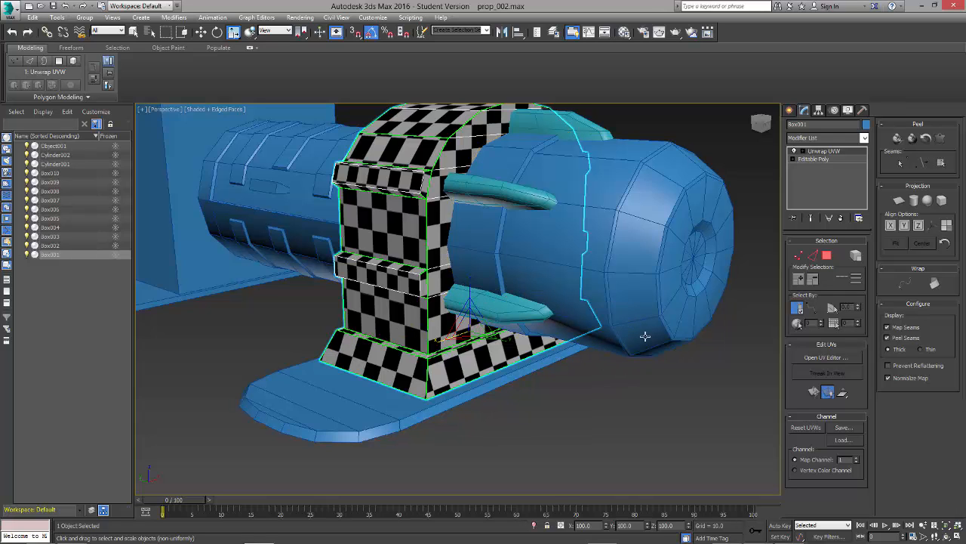
click(828, 358)
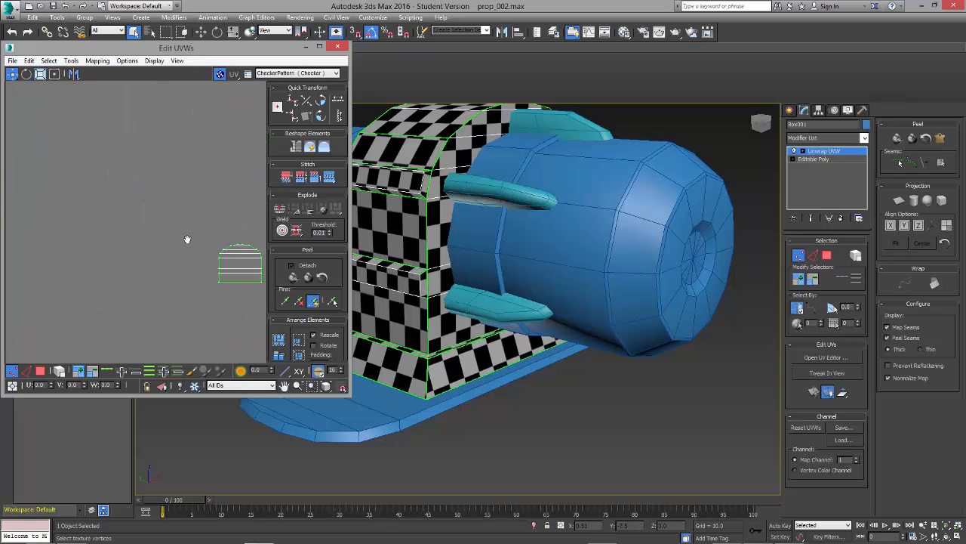
click(40, 371)
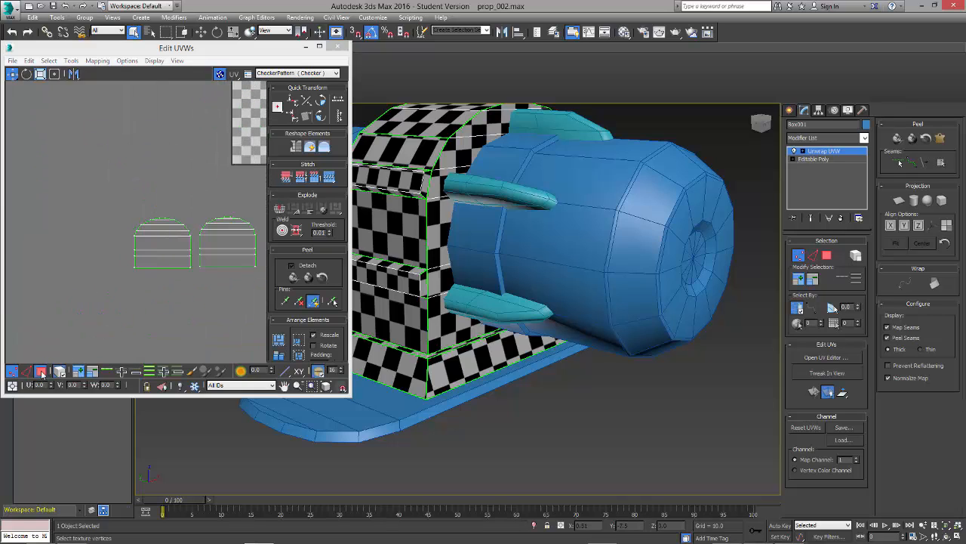
click(163, 254)
middle_drag(194, 182, 150, 179)
click(180, 241)
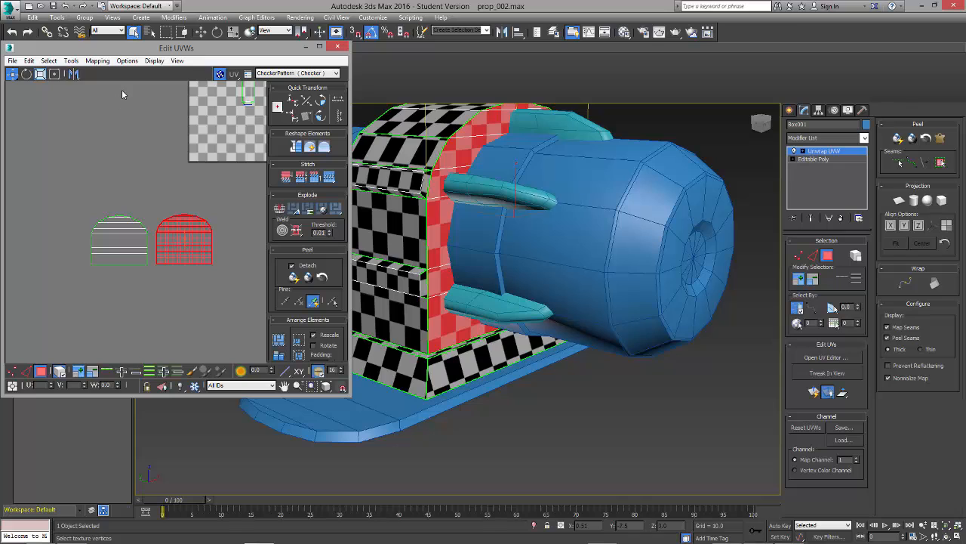
Step: Run the Relax tool on the arched side clusters using Relax By Polygon Angles
click(71, 60)
click(45, 227)
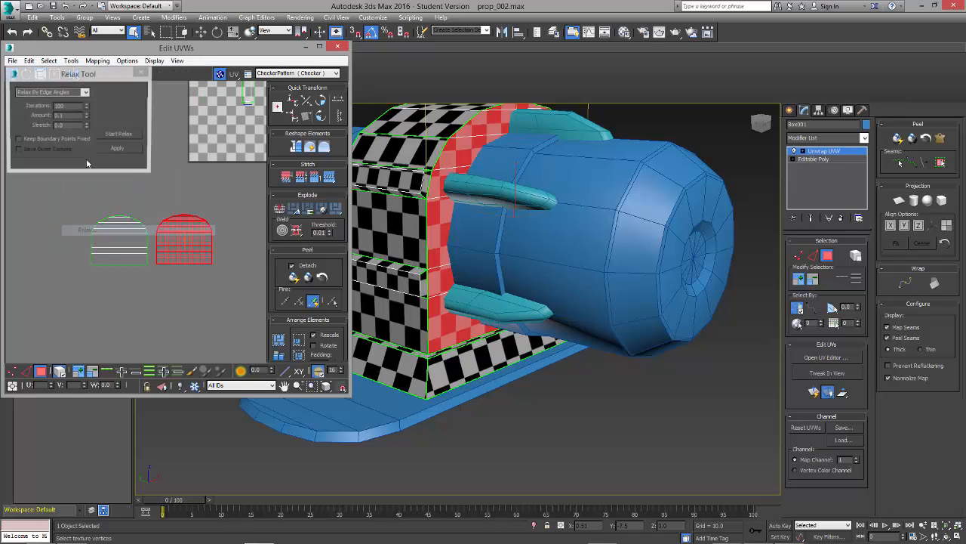
click(72, 92)
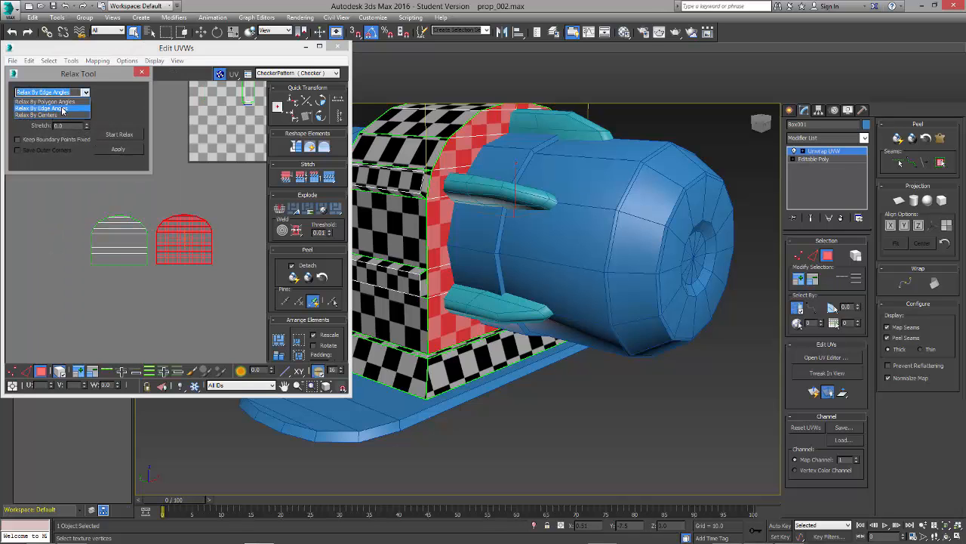
click(71, 99)
click(86, 92)
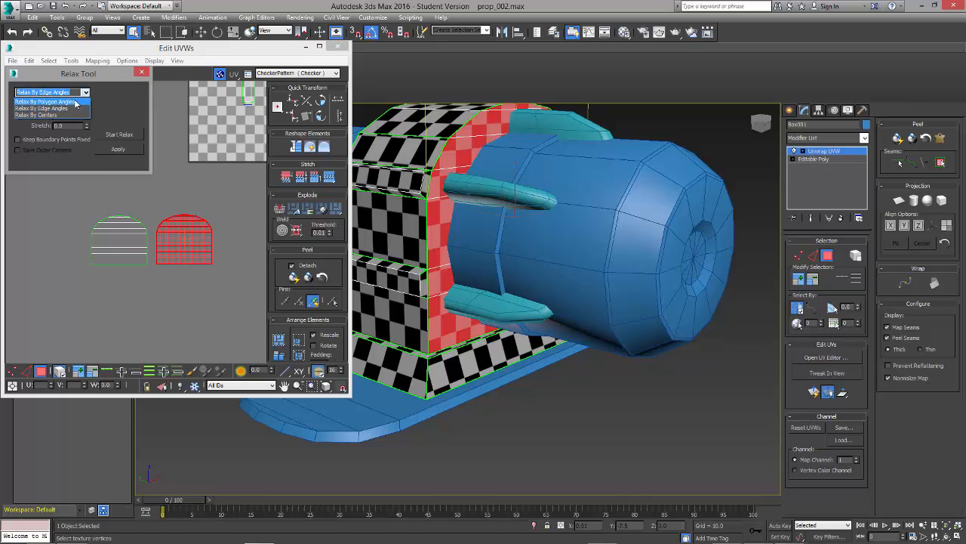
click(53, 118)
click(118, 135)
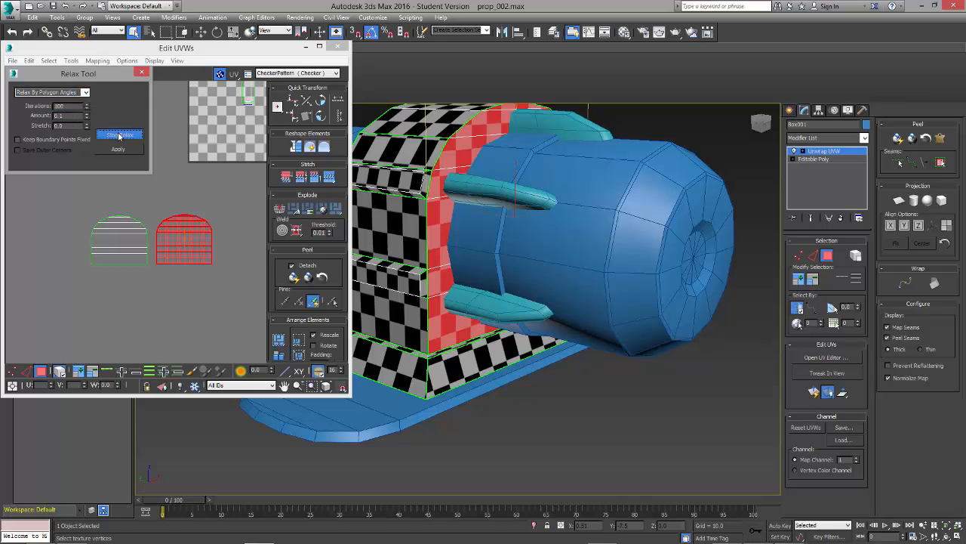
click(118, 136)
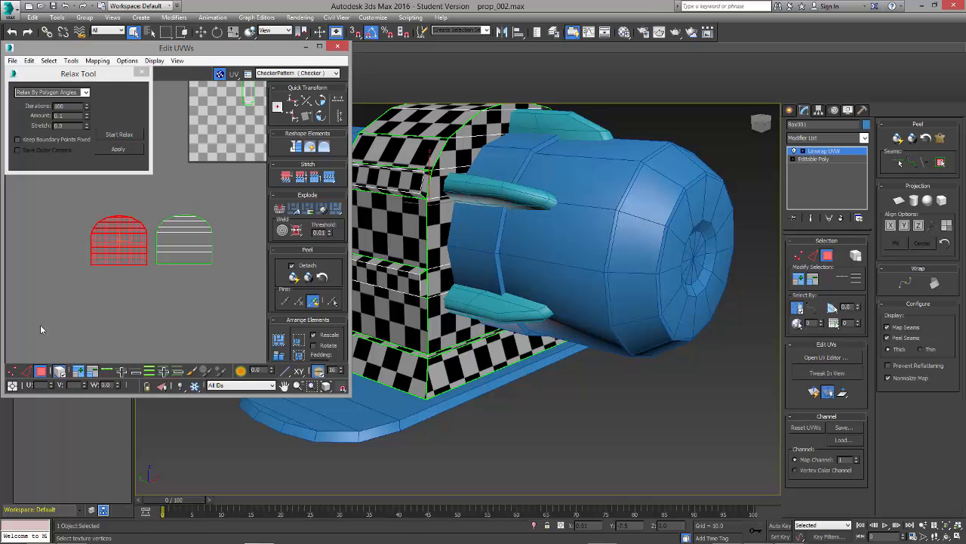
Step: Switch to vertex selection, relax each arched side cluster again and close the Relax Tool dialog
click(11, 371)
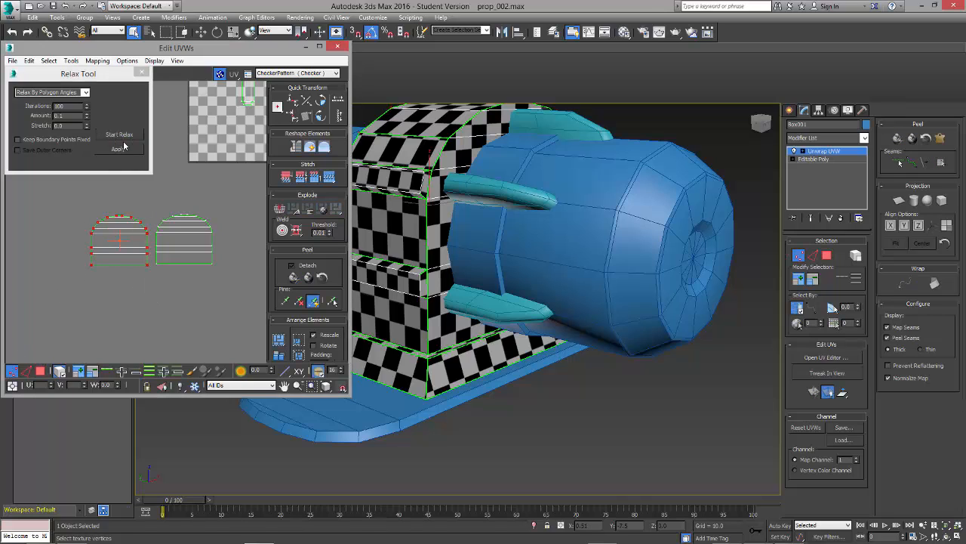
click(123, 148)
drag(151, 301, 150, 299)
click(118, 131)
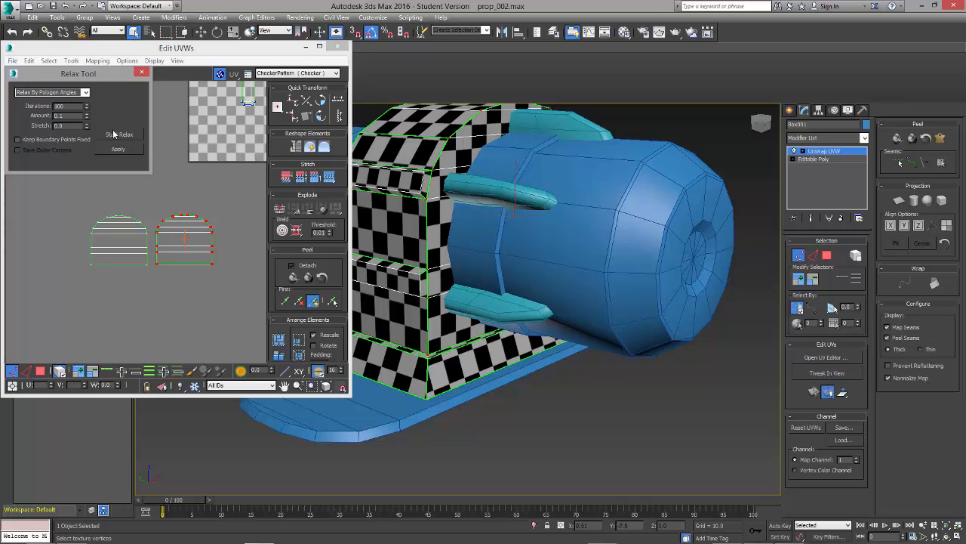
click(113, 133)
click(142, 74)
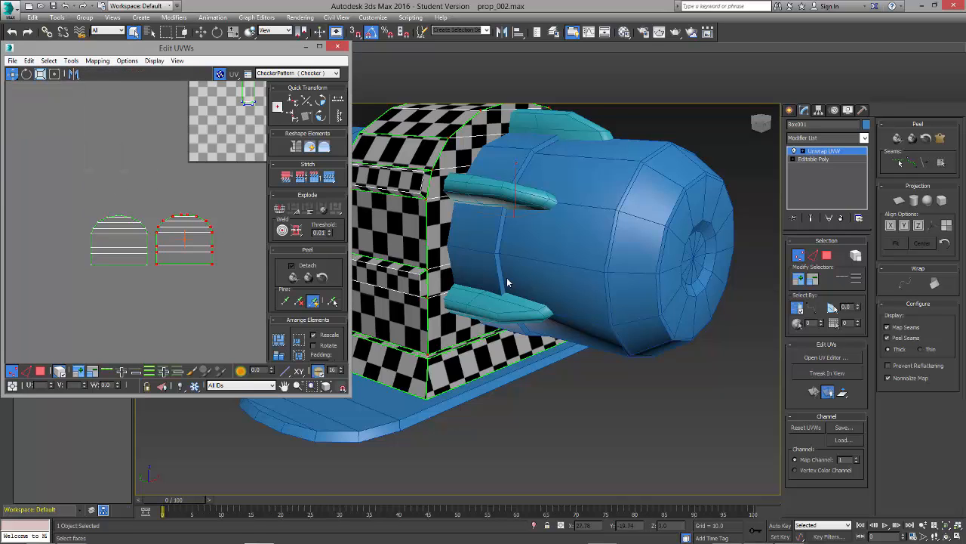
Step: Relax the rectangular cluster below the tile and the strip clusters in and above the tile with Relax By Polygon Angles
drag(254, 219, 151, 295)
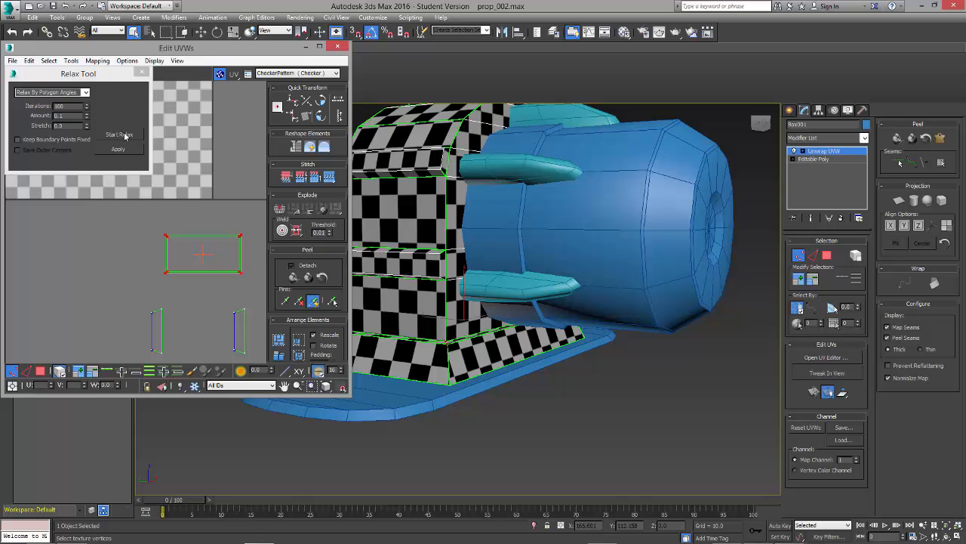
click(125, 136)
click(126, 136)
middle_drag(143, 227, 189, 326)
scroll(189, 323, down, 3)
middle_drag(143, 222, 201, 261)
scroll(202, 228, down, 2)
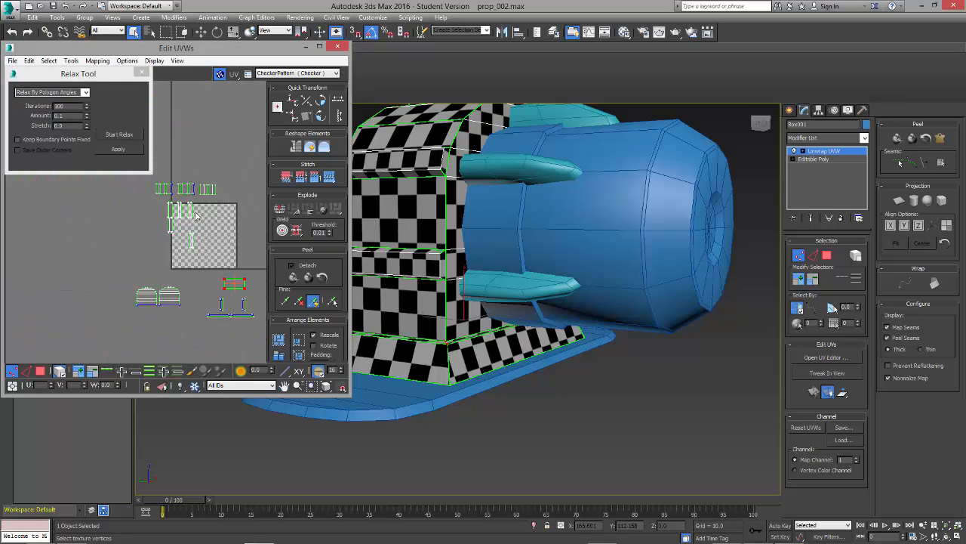
drag(130, 173, 130, 173)
scroll(196, 217, up, 1)
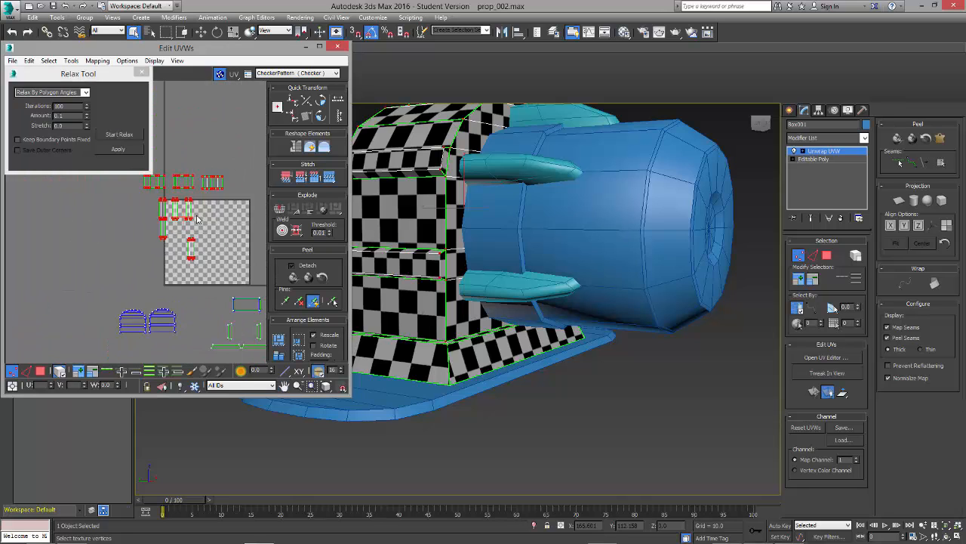
click(120, 134)
click(131, 137)
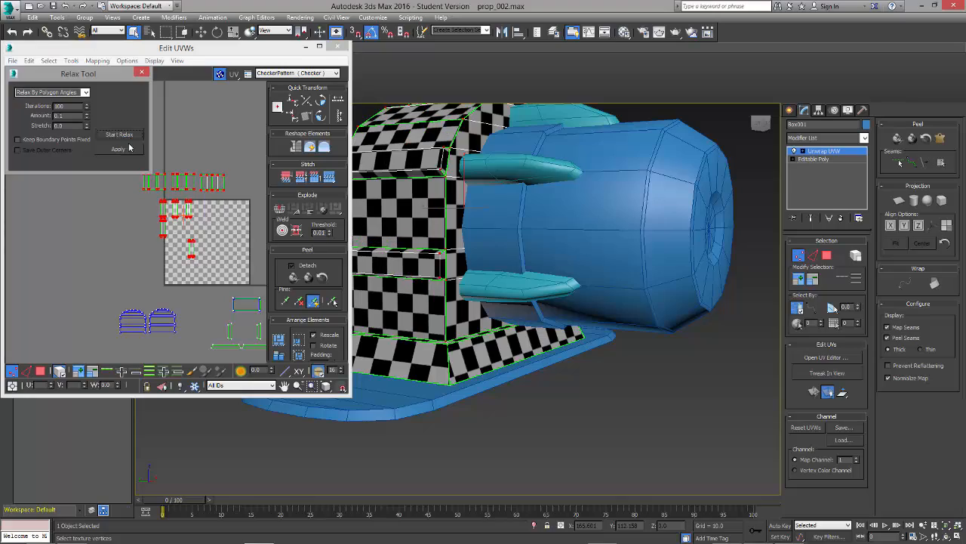
Step: Close the Relax Tool dialog, deselect the UV vertices and examine the checker pattern around the bracket
alt+middle_drag(536, 242, 445, 329)
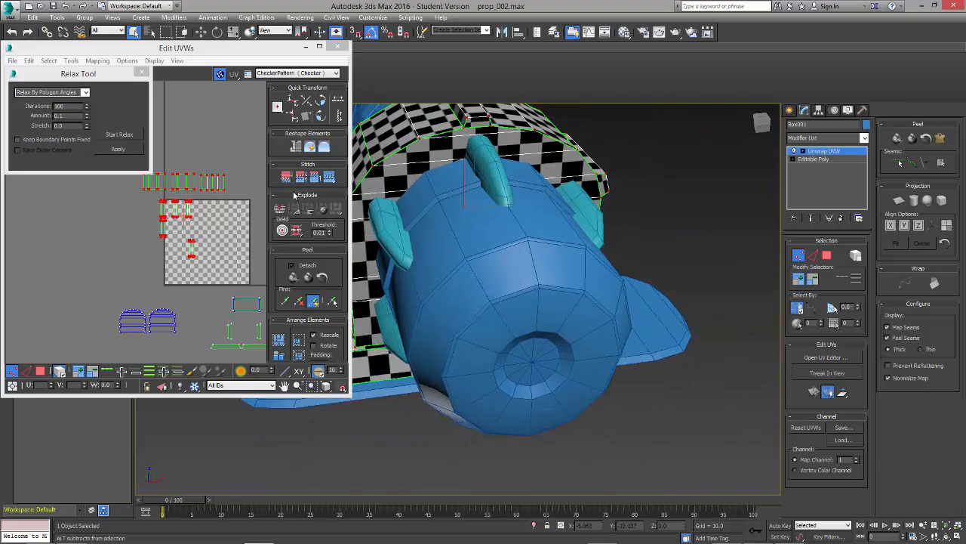
click(141, 72)
alt+middle_drag(431, 246, 290, 100)
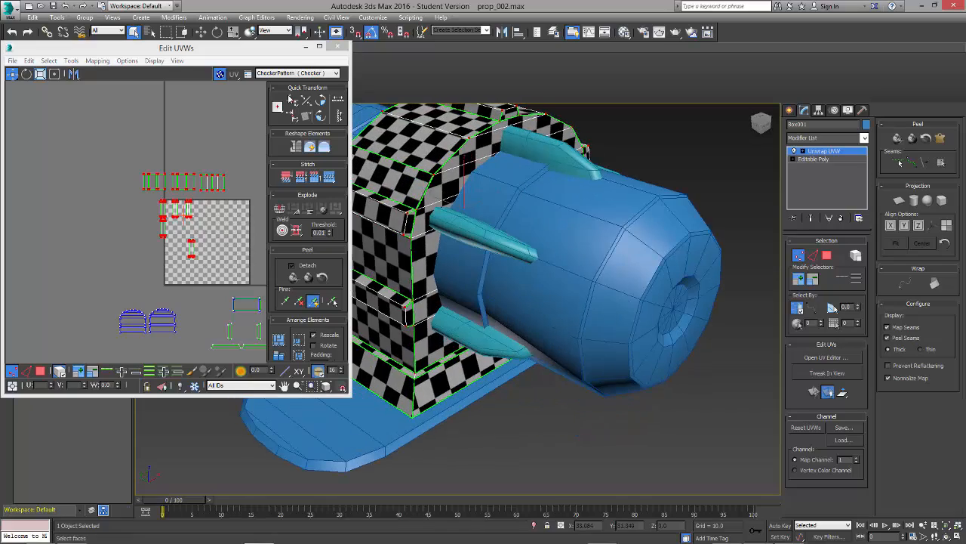
click(200, 164)
scroll(458, 245, down, 1)
alt+middle_drag(457, 245, 521, 355)
scroll(518, 304, up, 2)
scroll(518, 304, down, 4)
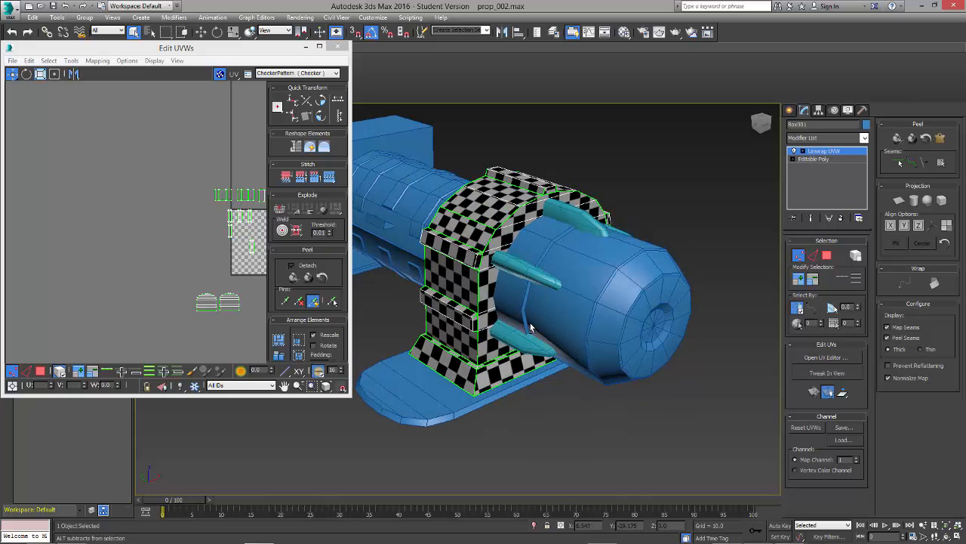
Step: Pack all of the bracket's UV clusters into the tile with Pack: Custom, keeping Rescale enabled
click(216, 184)
middle_drag(223, 248, 162, 200)
scroll(146, 188, up, 2)
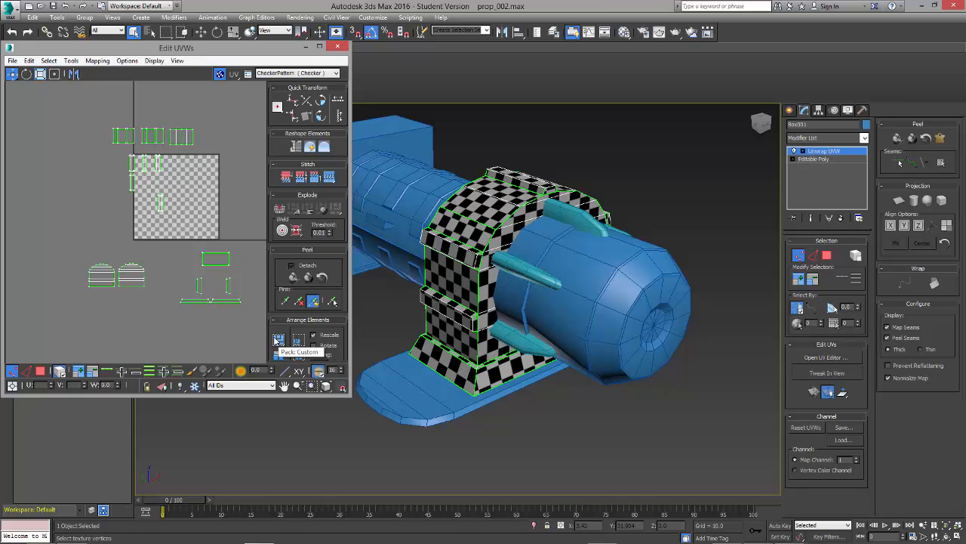
click(278, 340)
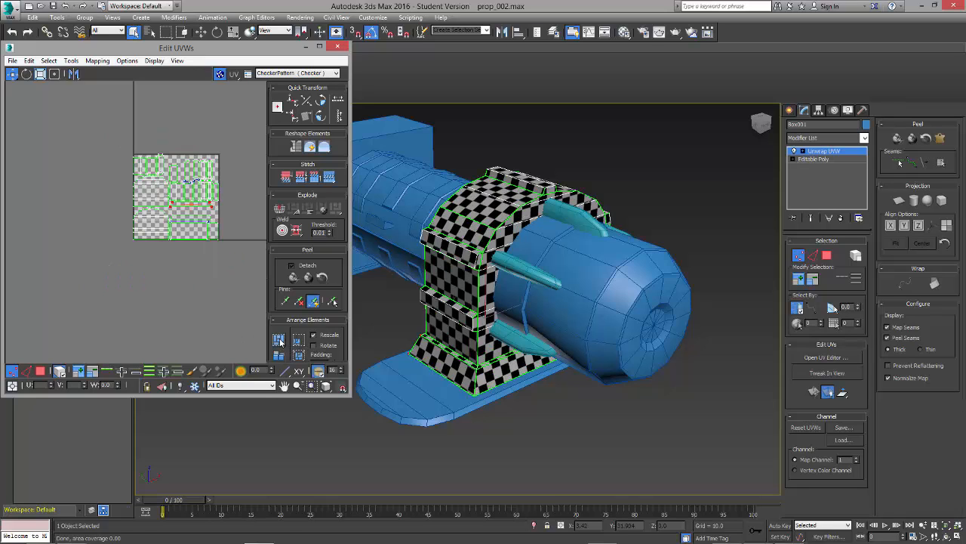
Step: Examine the packed UV layout in the tile and the checker pattern on the bracket's sides
alt+middle_drag(460, 366, 546, 353)
click(195, 281)
scroll(200, 236, up, 2)
scroll(198, 236, up, 2)
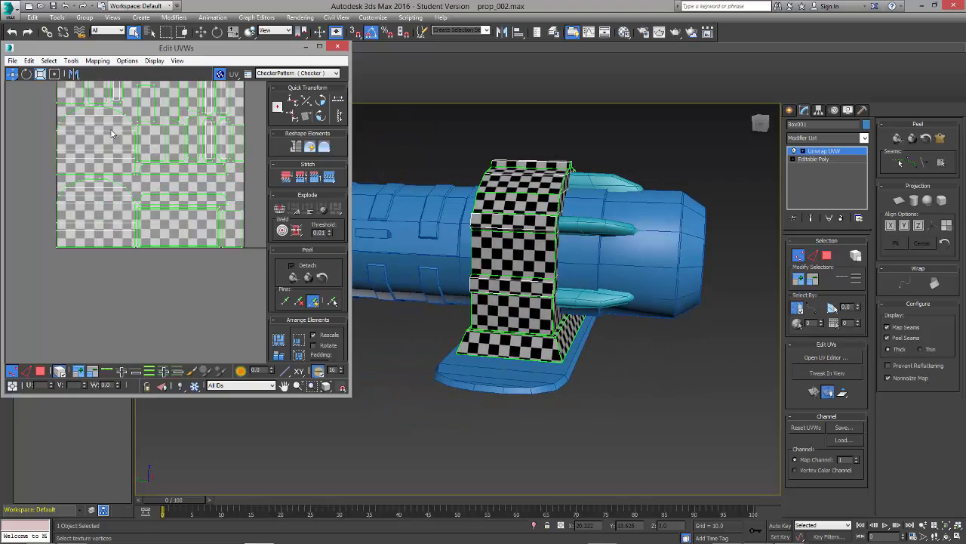
middle_drag(112, 134, 111, 208)
alt+middle_drag(562, 343, 596, 369)
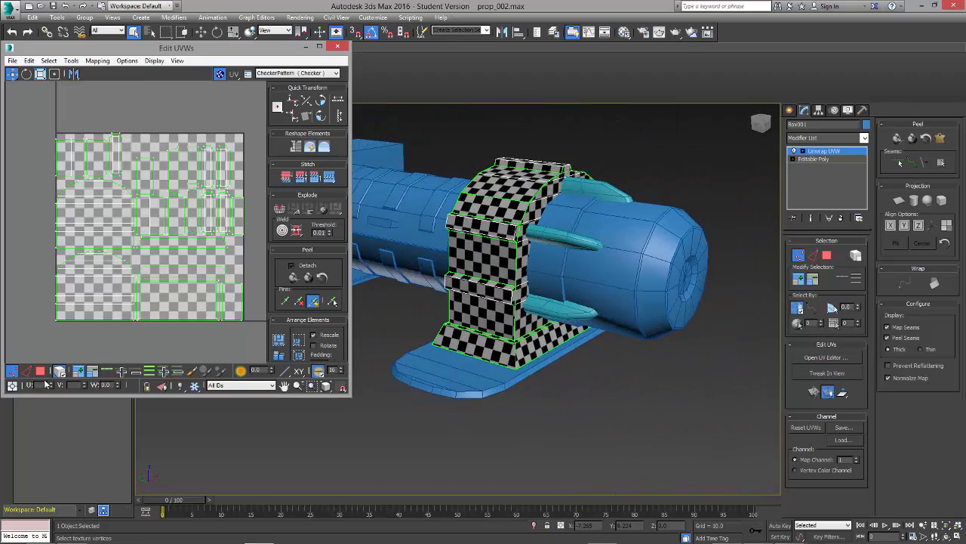
Step: Select the two arched side clusters and move them out of the tile to its left
click(41, 372)
click(107, 284)
click(109, 237)
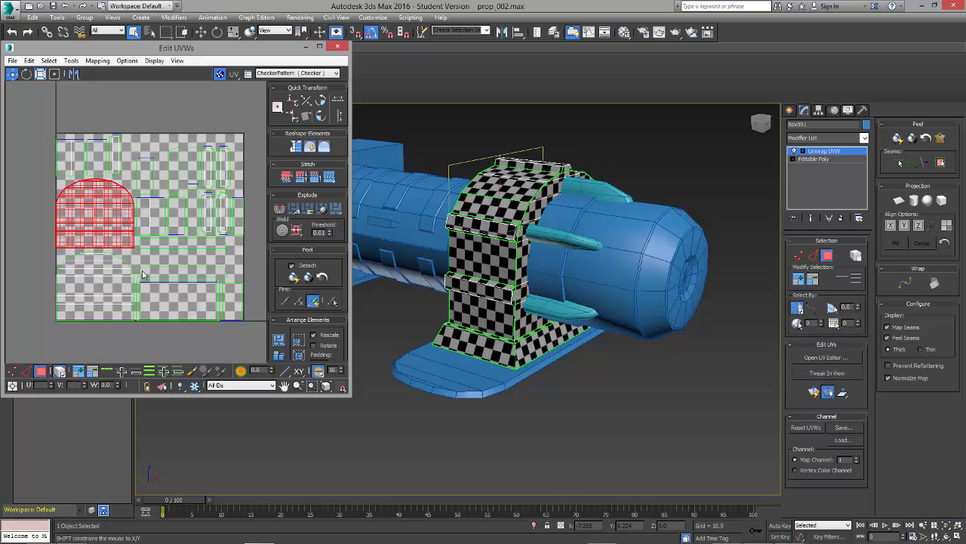
ctrl+click(112, 286)
middle_drag(112, 286, 232, 284)
scroll(232, 283, down, 2)
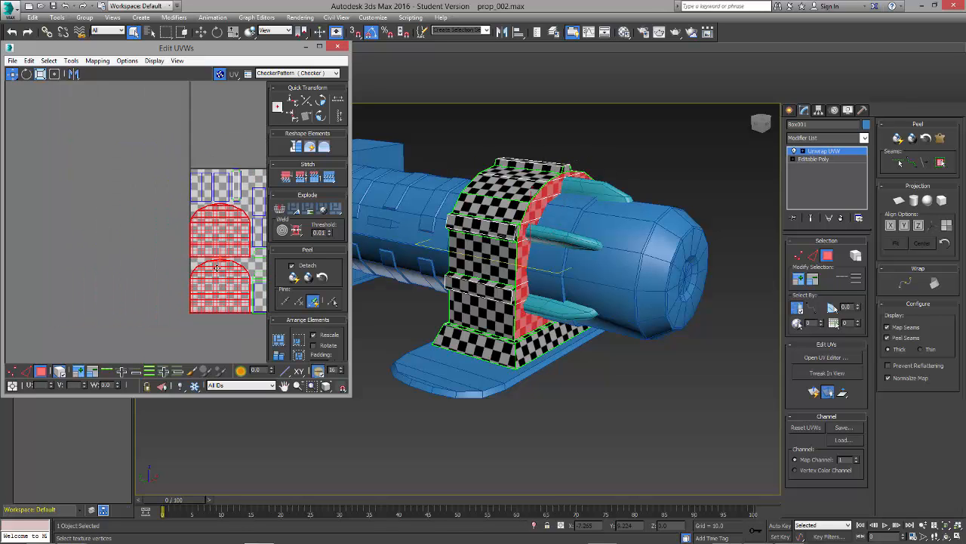
drag(215, 281, 103, 263)
middle_drag(195, 168, 68, 166)
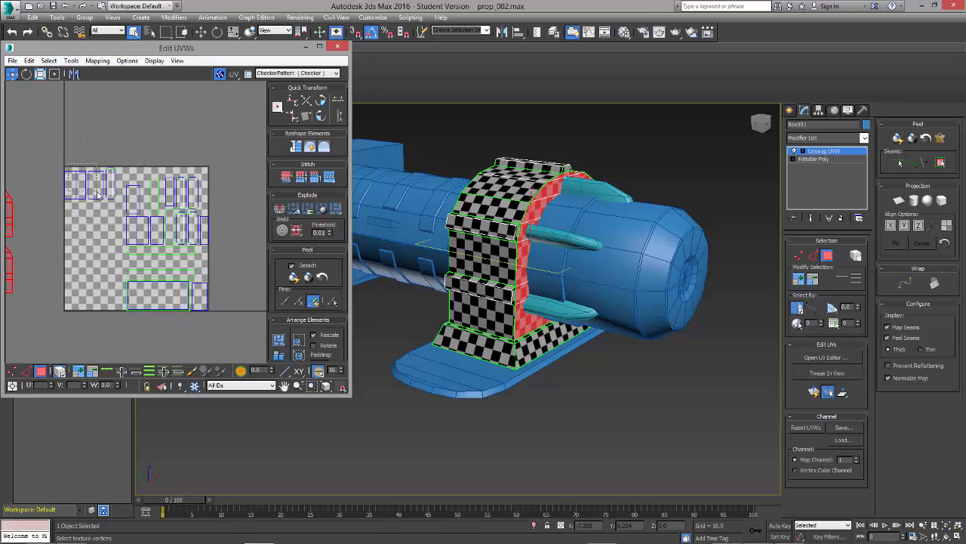
Step: Move the upper-left panel clusters above the tile and the bracket's base clusters below it
drag(97, 194, 117, 119)
click(164, 131)
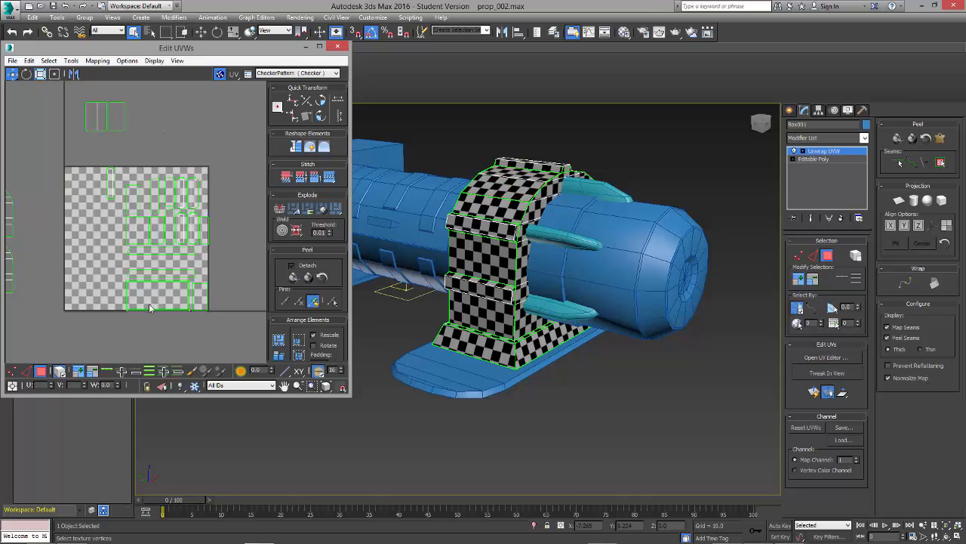
drag(175, 254, 163, 342)
click(171, 257)
click(165, 261)
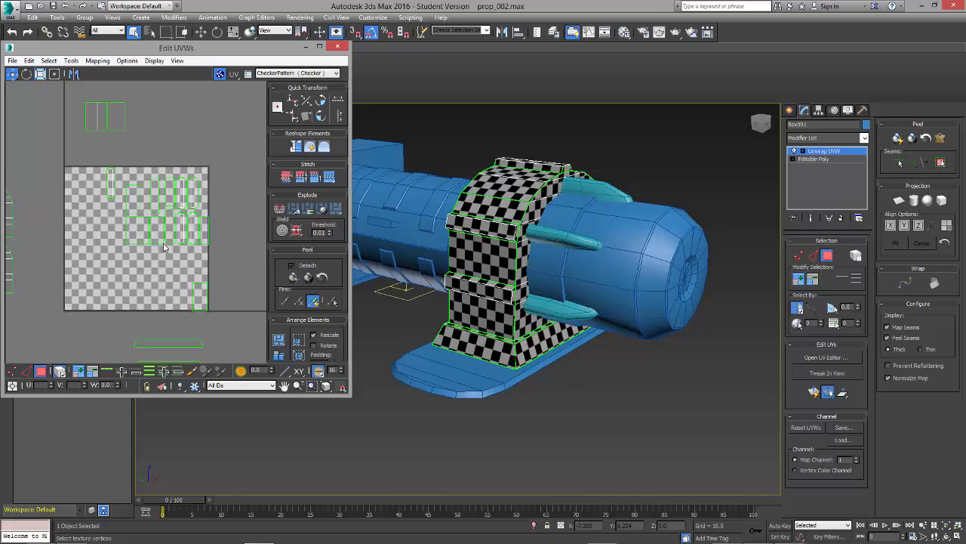
Step: Move the narrow strip clusters below the tile's right corner and the four ledge clusters out to the tile's right
click(156, 208)
drag(155, 198, 223, 331)
click(201, 228)
ctrl+click(179, 194)
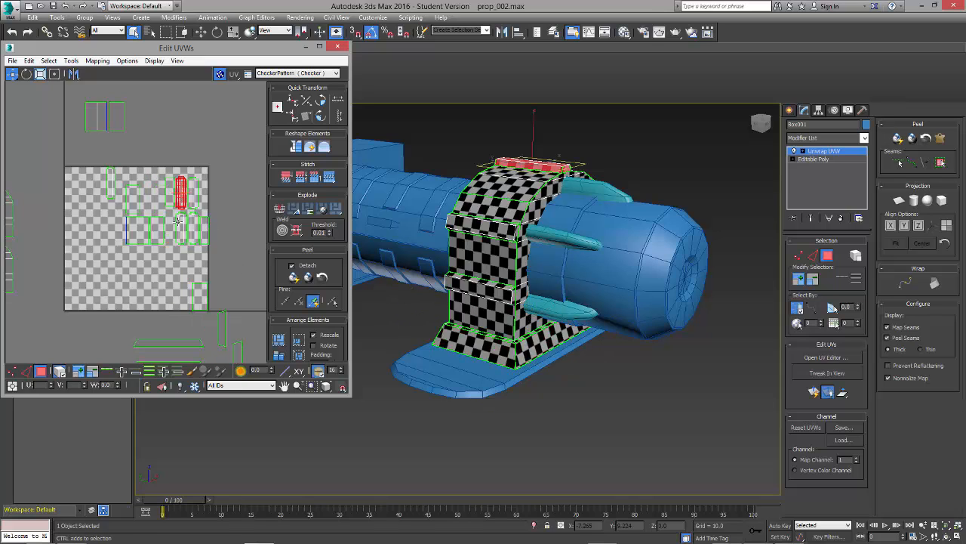
ctrl+click(182, 224)
ctrl+click(193, 193)
ctrl+click(193, 227)
drag(194, 228, 250, 206)
Step: Move the last ledge cluster to the tile's right and the remaining rectangular panel clusters above the tile
click(114, 184)
drag(114, 185, 218, 181)
drag(211, 259, 116, 175)
drag(135, 199, 154, 98)
click(201, 296)
drag(201, 296, 195, 122)
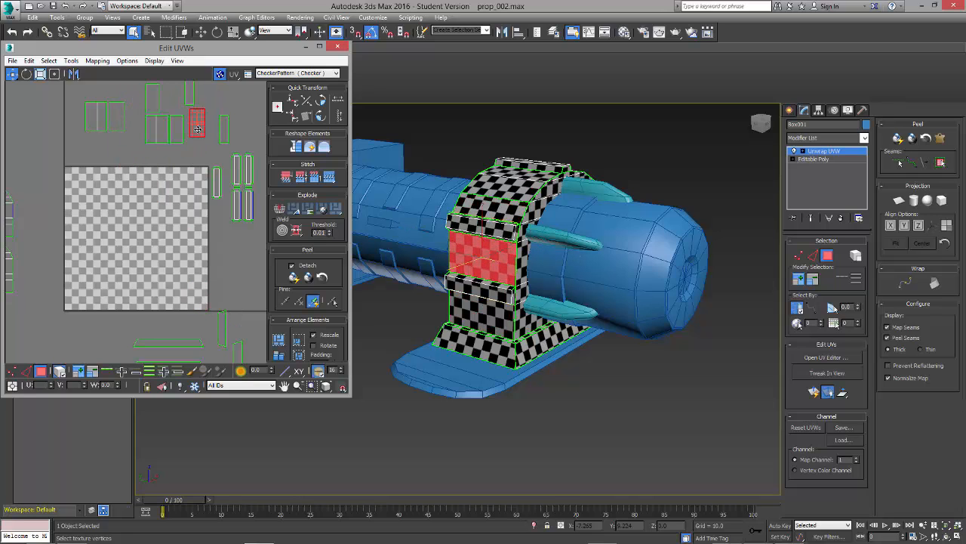
scroll(164, 202, down, 3)
drag(164, 199, 205, 191)
click(208, 220)
middle_drag(147, 221, 205, 272)
scroll(183, 221, up, 2)
middle_drag(184, 220, 152, 247)
scroll(153, 247, up, 2)
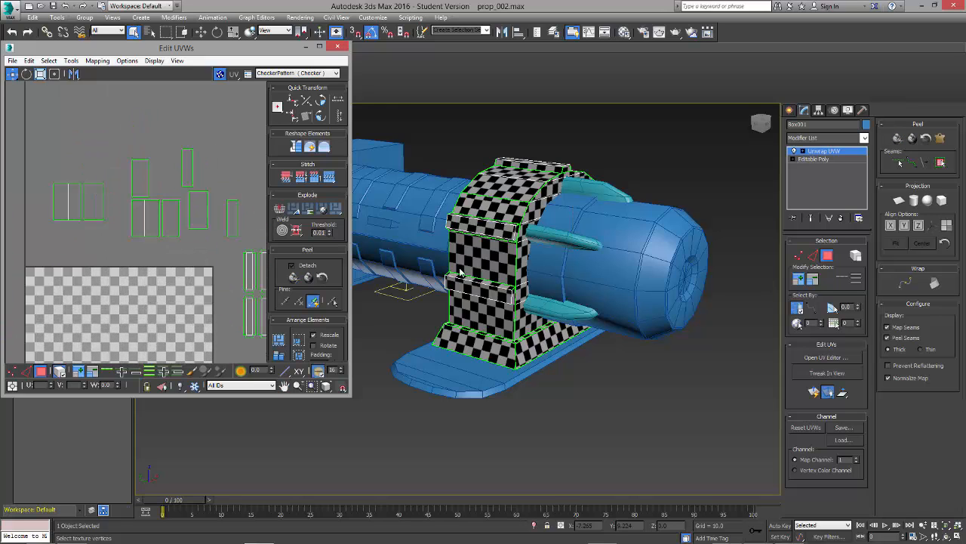
Step: Place the lower and upper flat outer panels of the bracket's near side next to each other as a row above the tile
alt+middle_drag(489, 341, 494, 313)
click(487, 313)
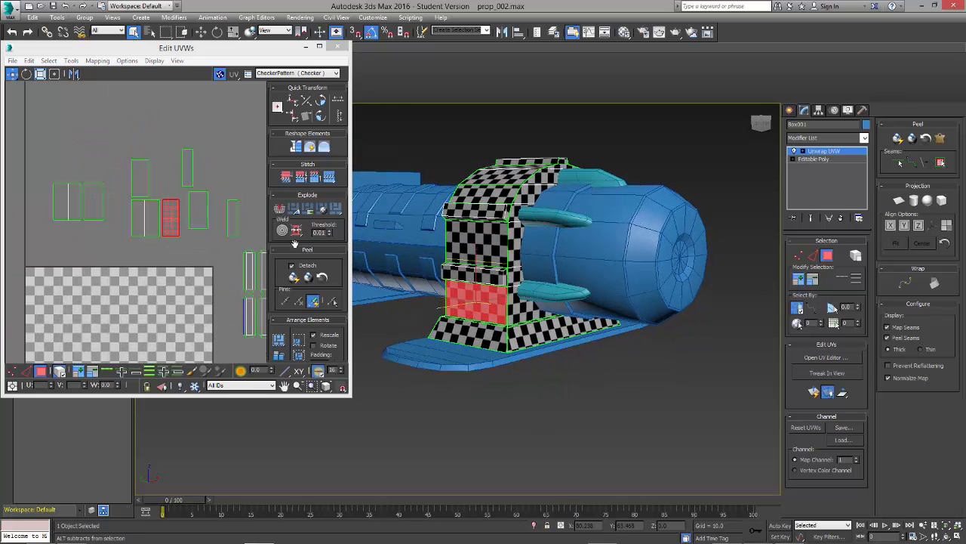
drag(172, 221, 79, 253)
drag(91, 203, 62, 127)
click(461, 241)
drag(198, 209, 89, 125)
Step: Separate the near side's curved top pair from its narrow curved panel and place the narrow panel in the row
click(481, 191)
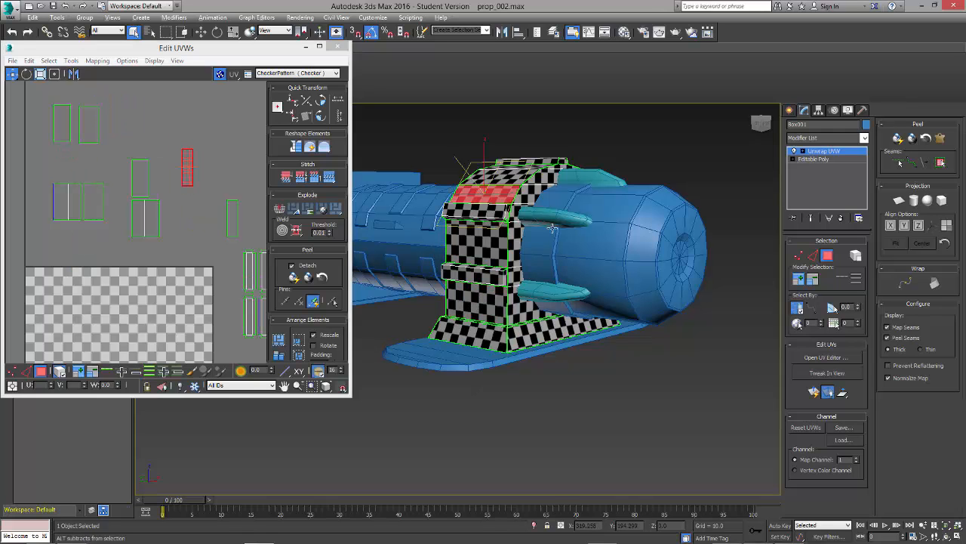
alt+middle_drag(481, 191, 451, 185)
ctrl+click(502, 189)
ctrl+click(544, 179)
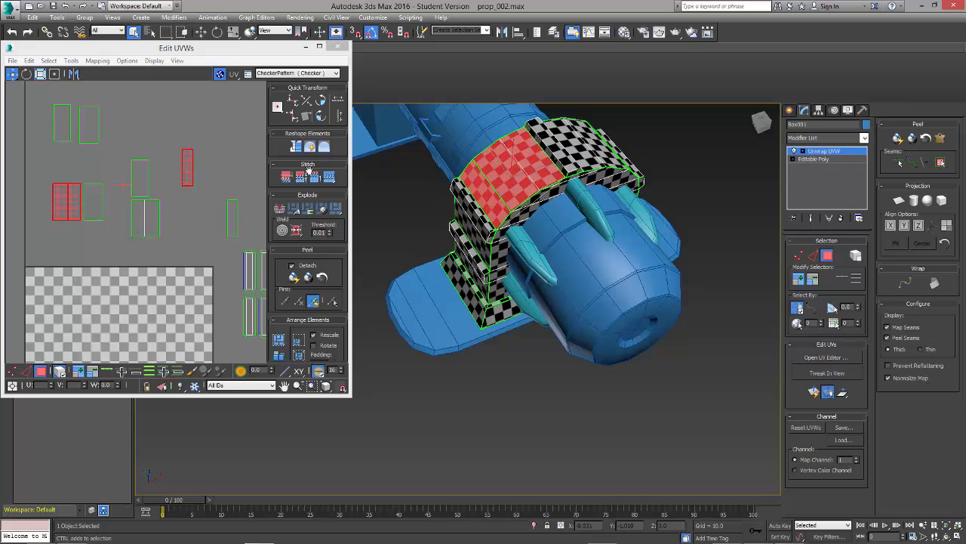
drag(72, 203, 92, 177)
click(501, 209)
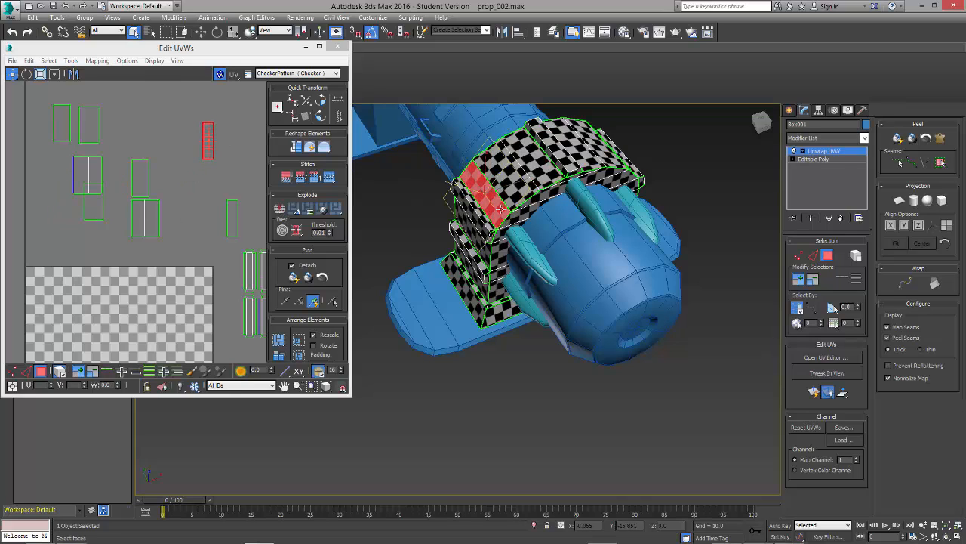
drag(211, 150, 119, 132)
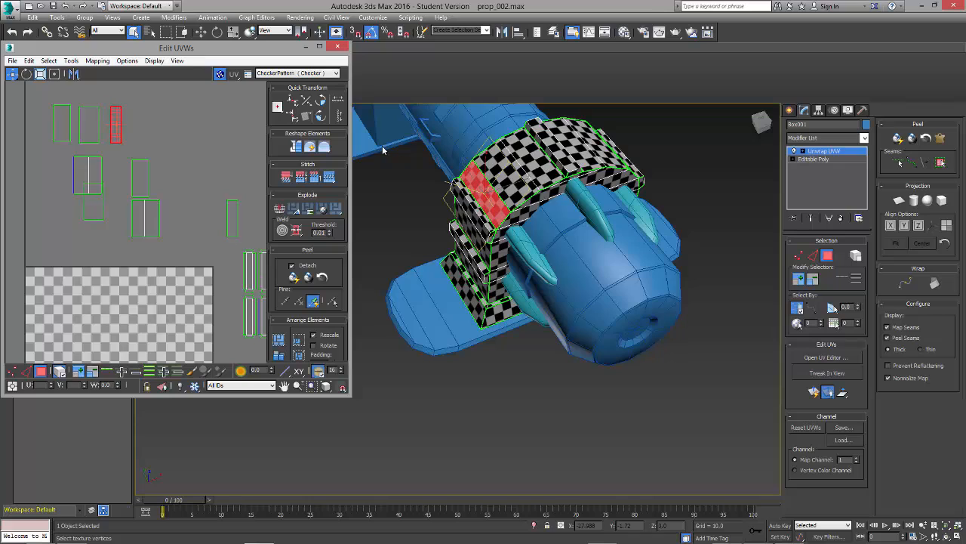
Step: Stitch the narrow curved panel to the curved top pair along their shared edge and move the joined cluster into the row
click(507, 181)
key(1)
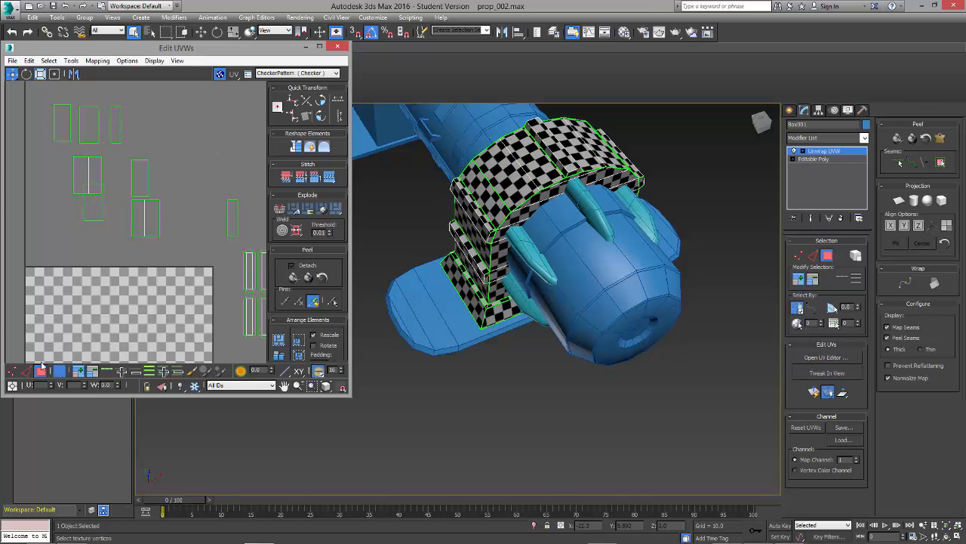
click(27, 371)
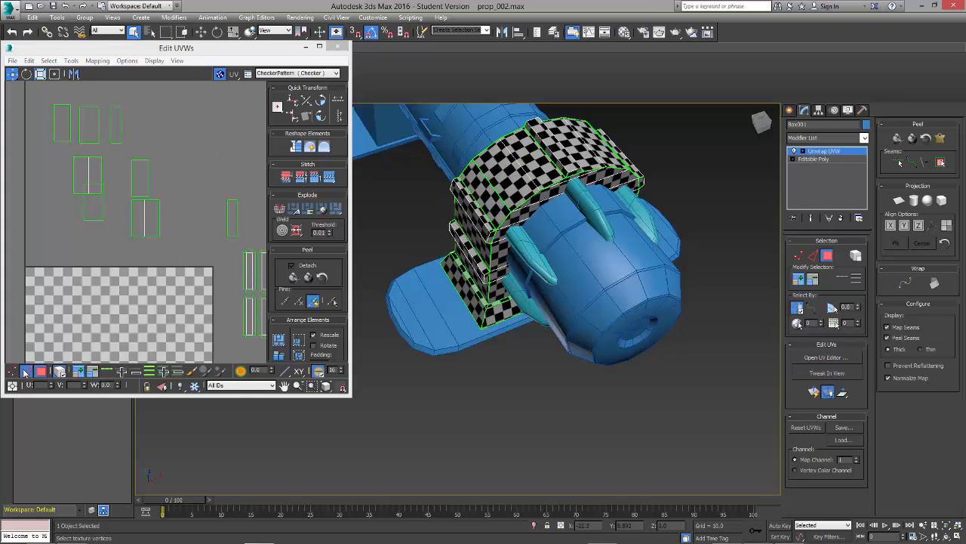
click(498, 198)
click(329, 177)
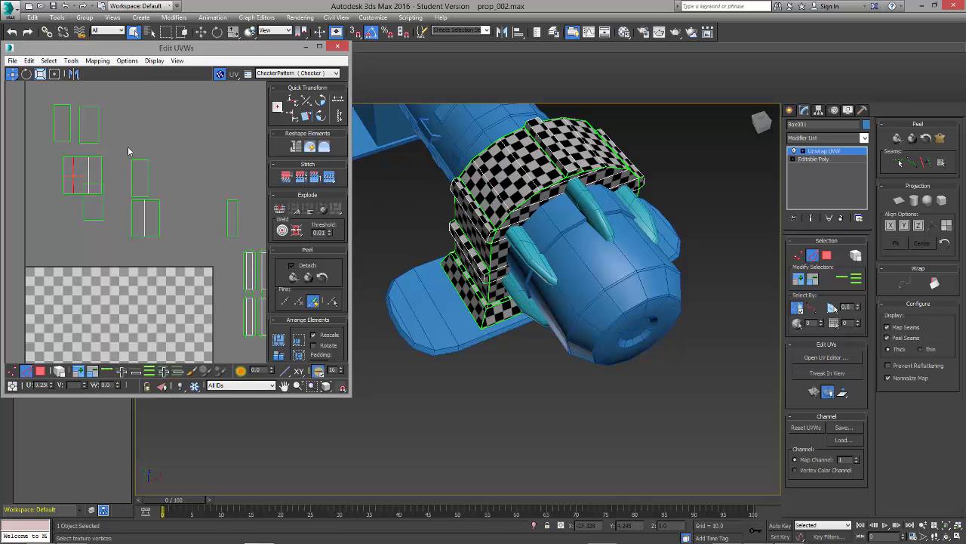
click(41, 371)
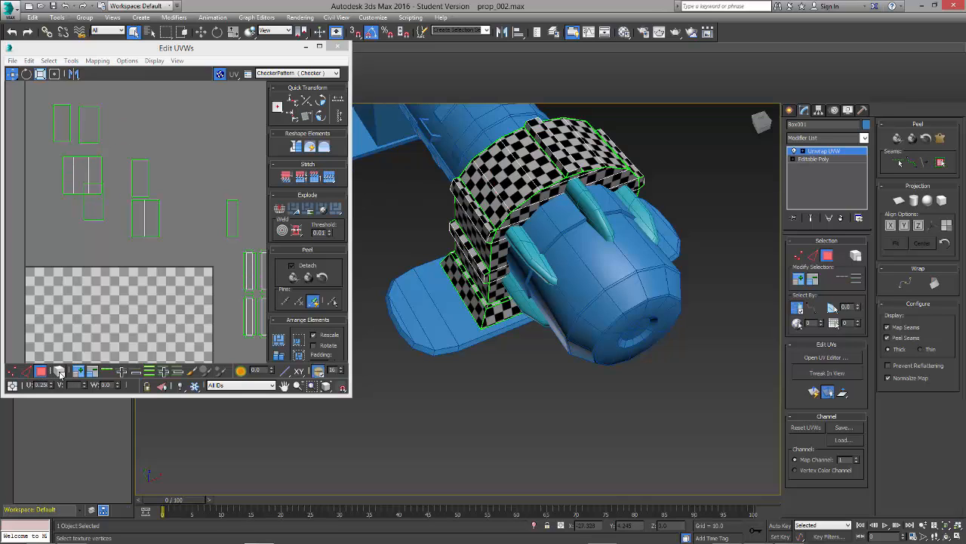
click(78, 180)
drag(89, 177, 130, 126)
Step: Move the opposite side's curved top pair and its narrow curved panel to the end of the row
alt+middle_drag(608, 249, 529, 298)
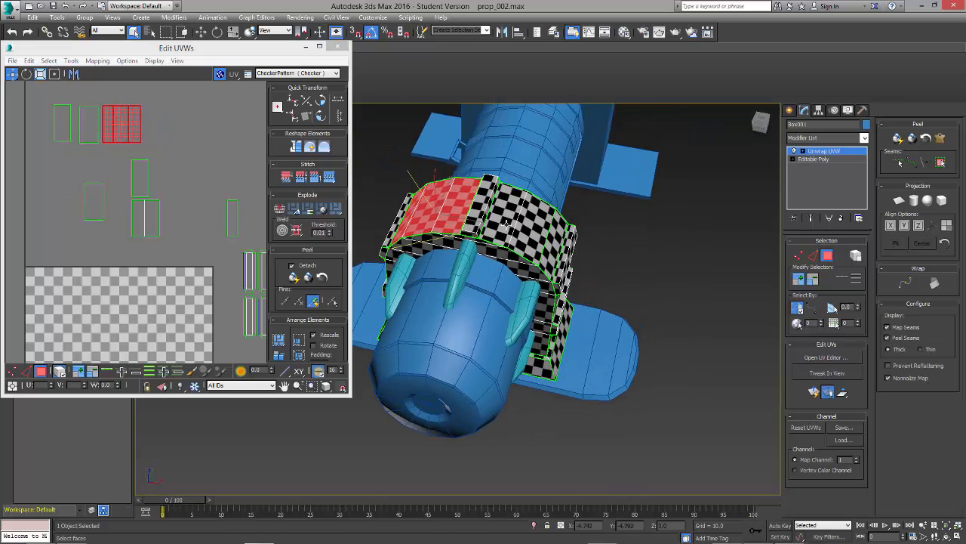
click(137, 217)
ctrl+click(151, 220)
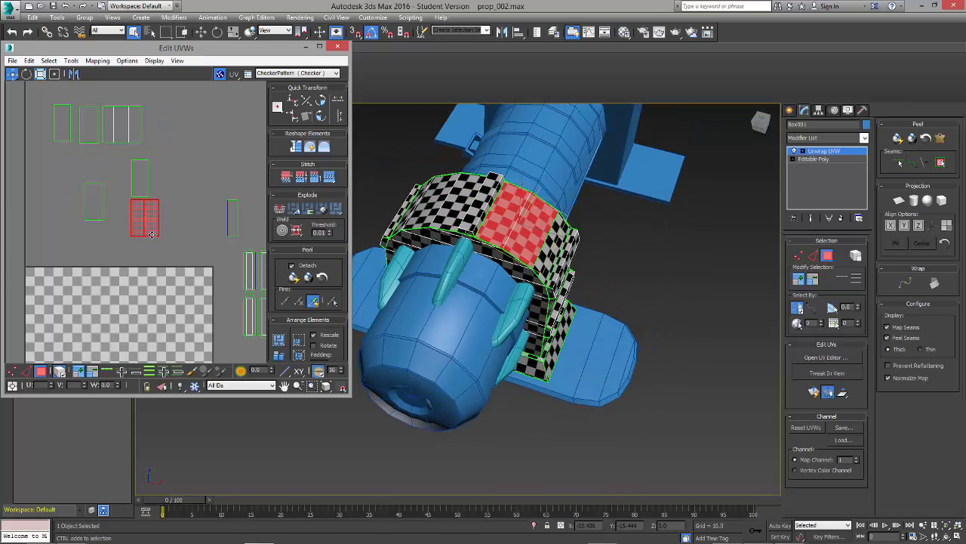
drag(151, 230, 161, 127)
click(93, 238)
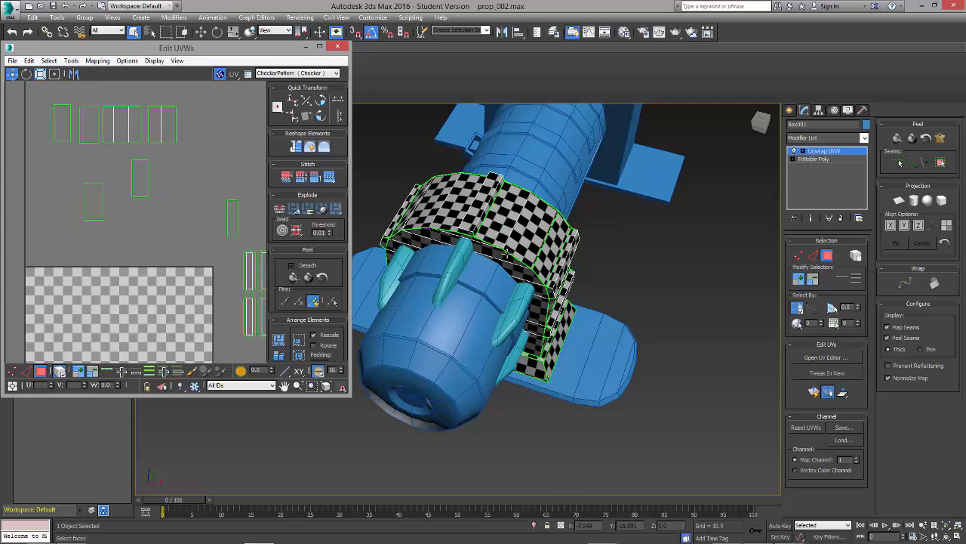
click(232, 219)
drag(233, 219, 188, 129)
click(141, 224)
Step: Stitch the opposite side's narrow curved panel to its curved top pair and line the joined cluster up in the row
click(26, 370)
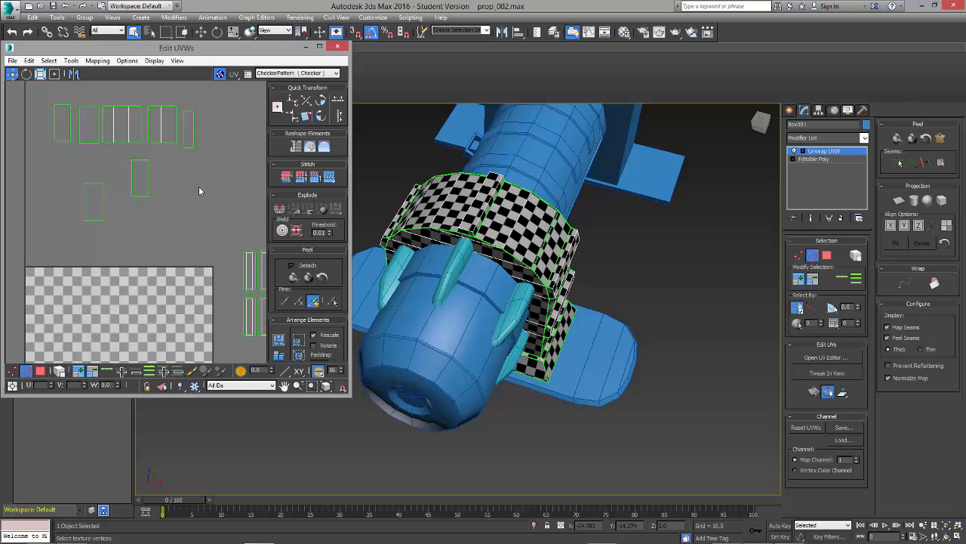
click(185, 137)
click(328, 179)
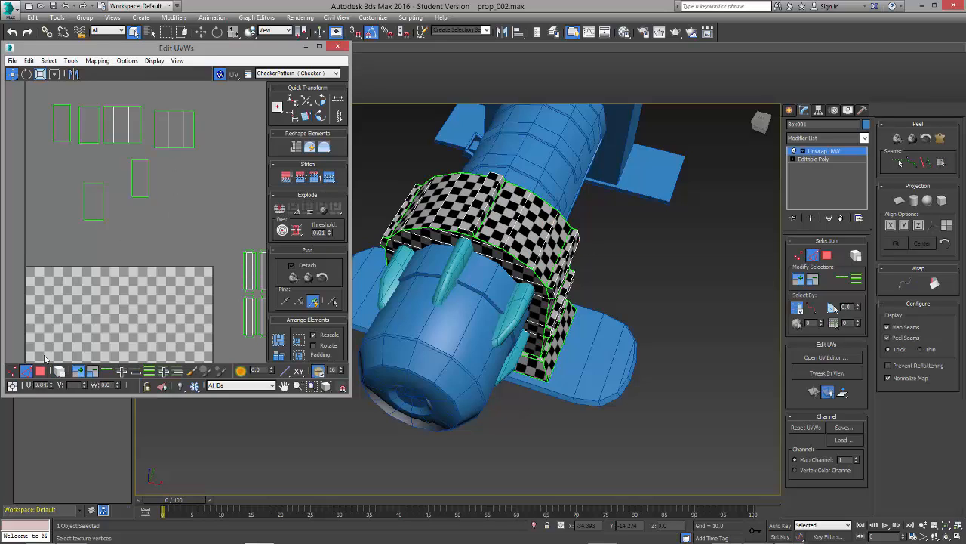
click(40, 370)
click(170, 124)
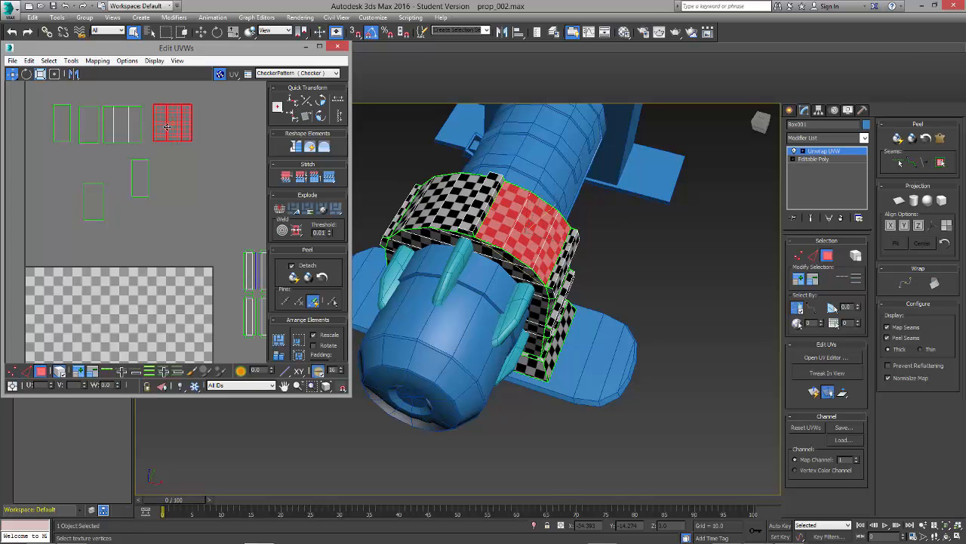
click(194, 173)
Step: Add the opposite side's upper and lower flat outer panels to the end of the row above the tile
alt+middle_drag(668, 340, 592, 296)
click(528, 278)
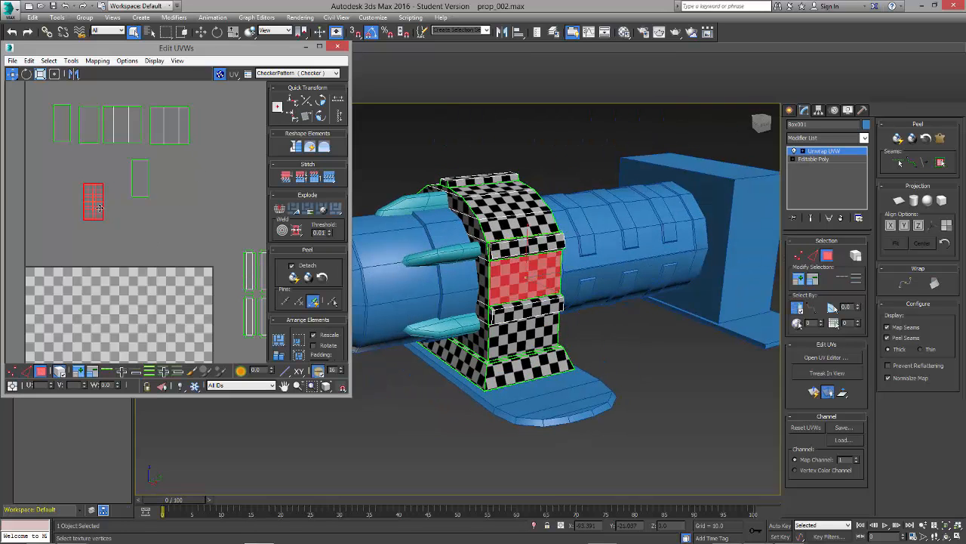
drag(95, 205, 207, 128)
click(520, 336)
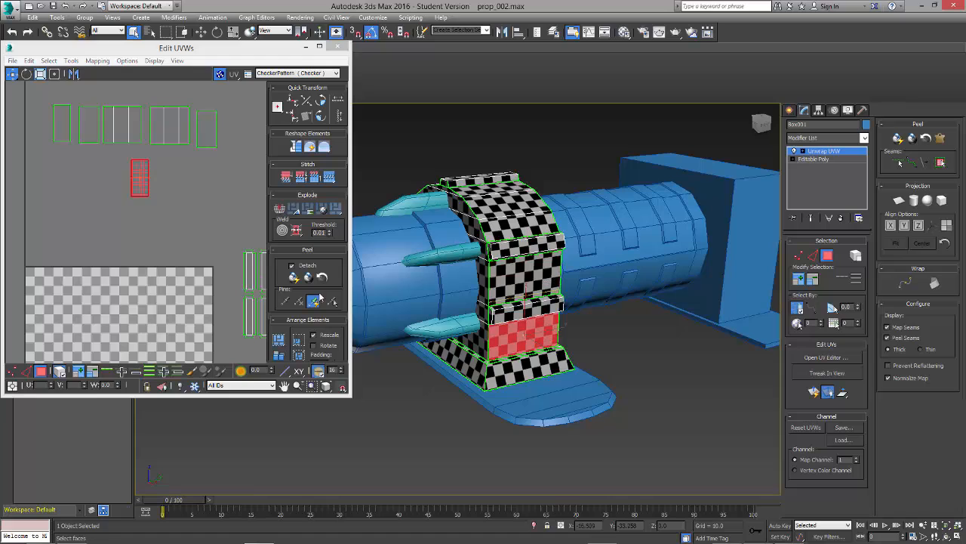
drag(145, 188, 241, 136)
click(260, 148)
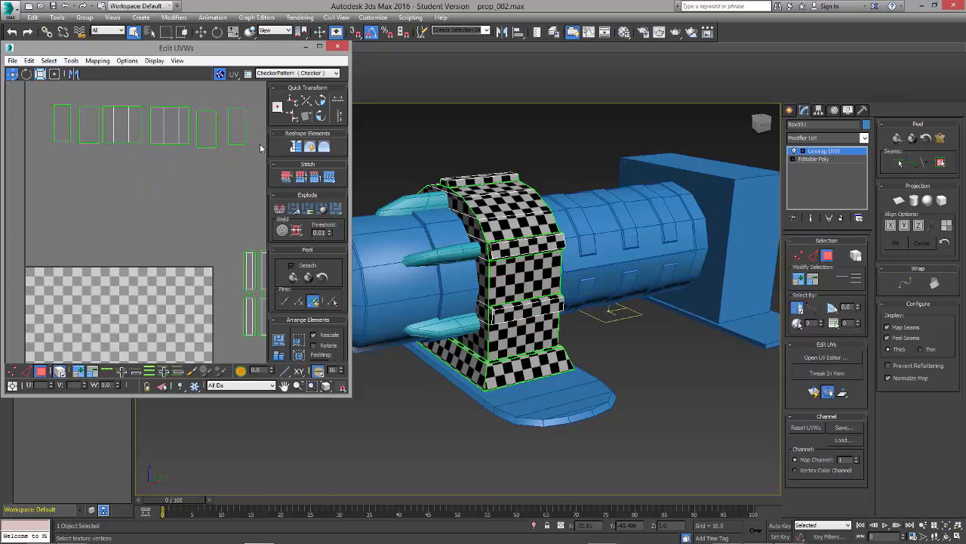
Step: Align the bottom vertices of all panels in the row horizontally, using the lower-right quick transform pivot
mouse_move(499, 369)
alt+middle_down()
mouse_move(561, 371)
mouse_move(513, 370)
alt+middle_up()
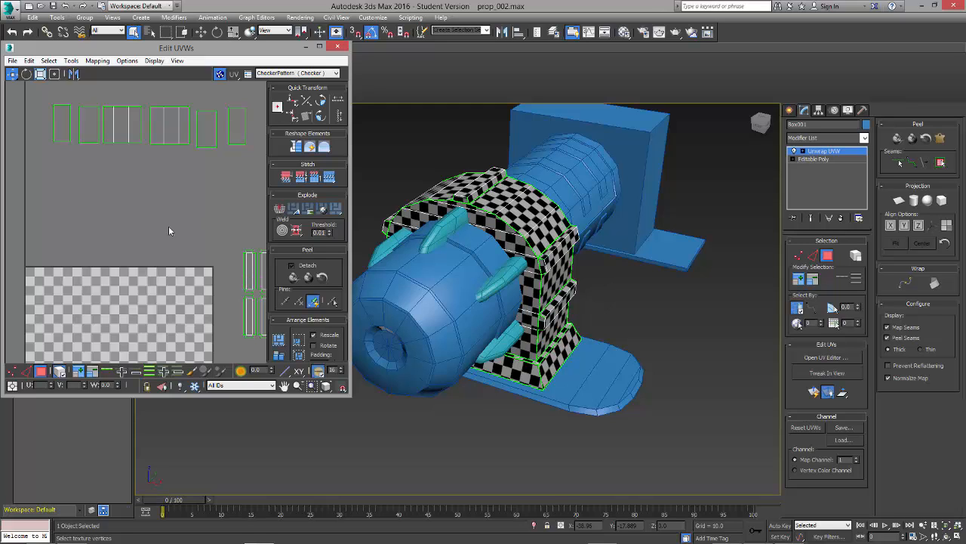
alt+middle_drag(518, 302, 473, 282)
middle_drag(217, 150, 211, 176)
click(12, 370)
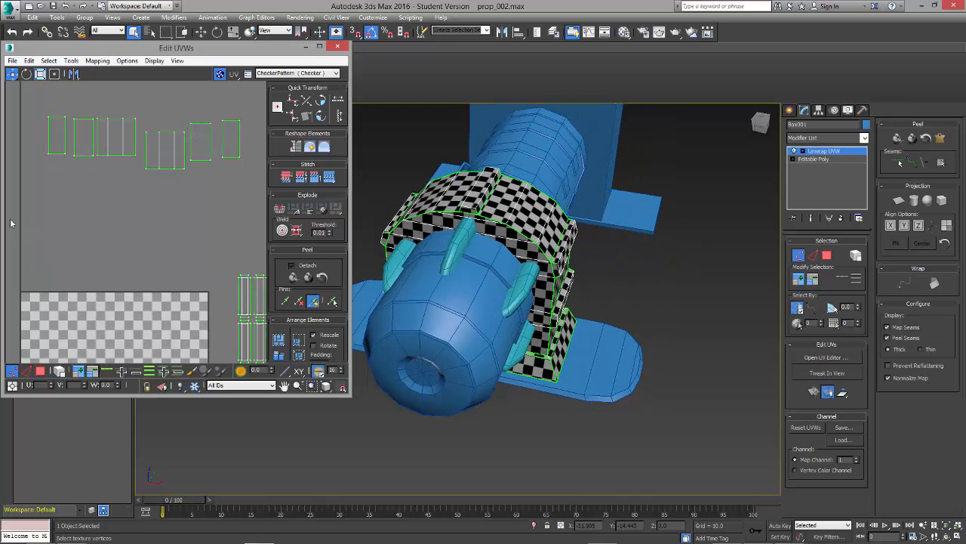
drag(219, 150, 257, 147)
click(295, 103)
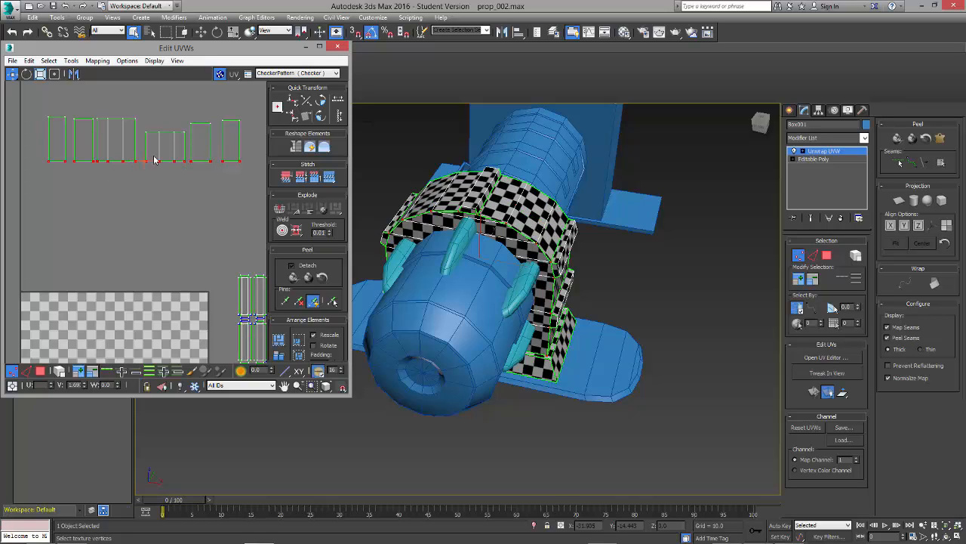
key(ctrl+z)
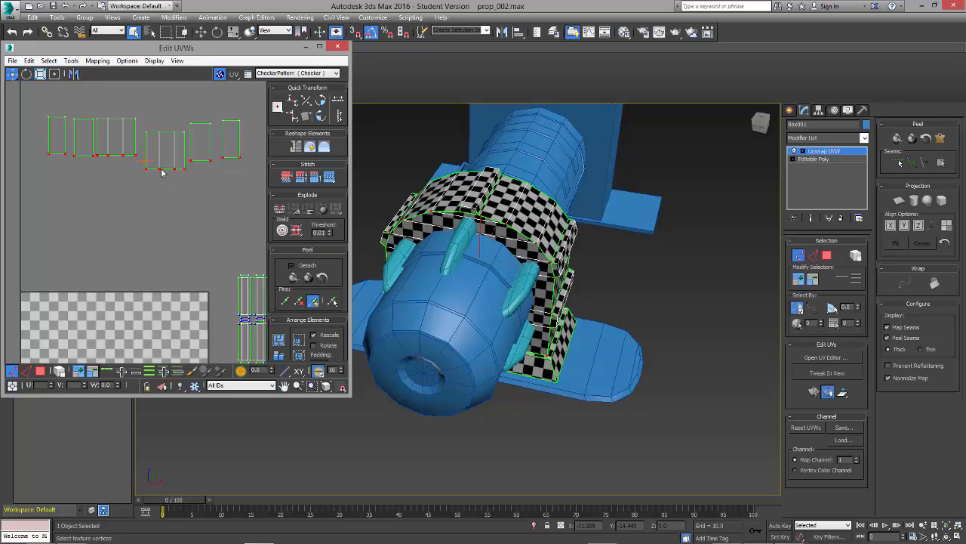
click(278, 108)
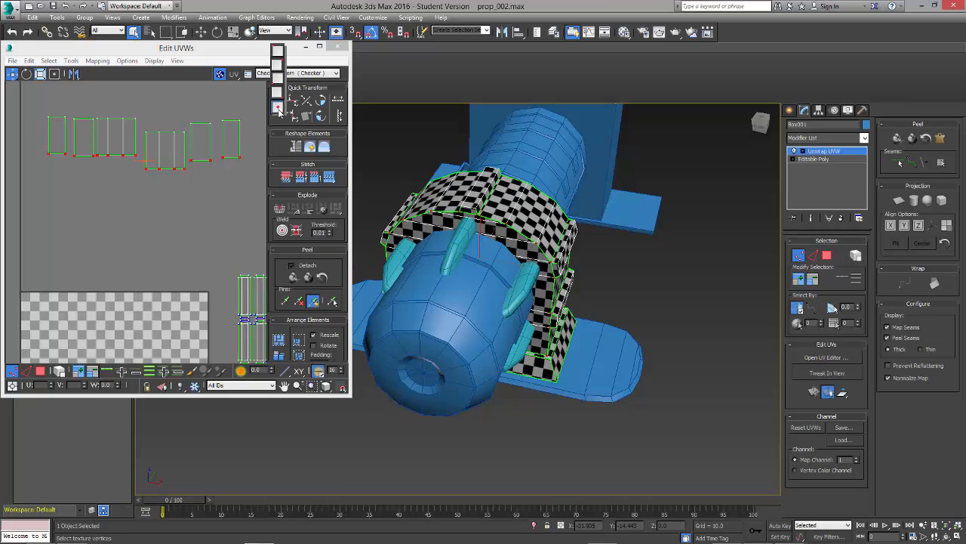
click(276, 92)
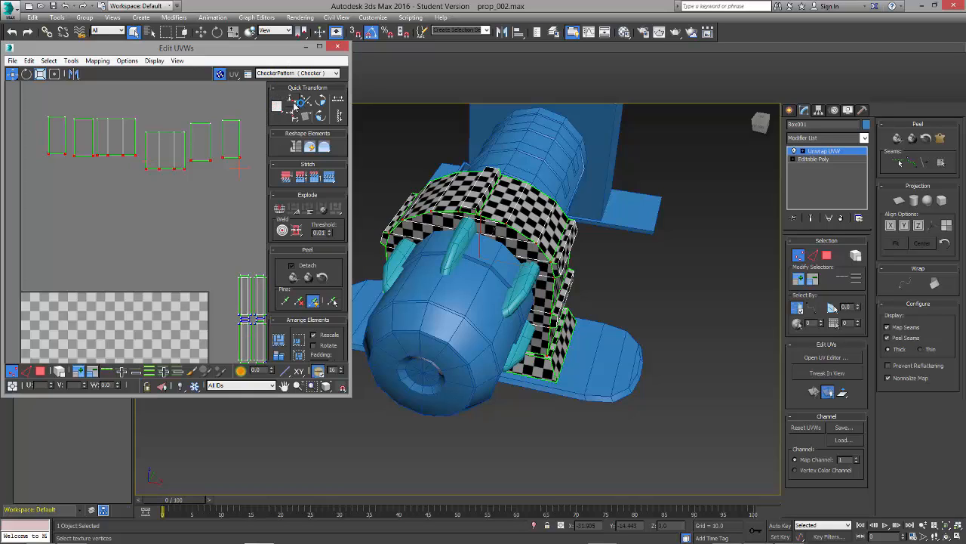
click(293, 106)
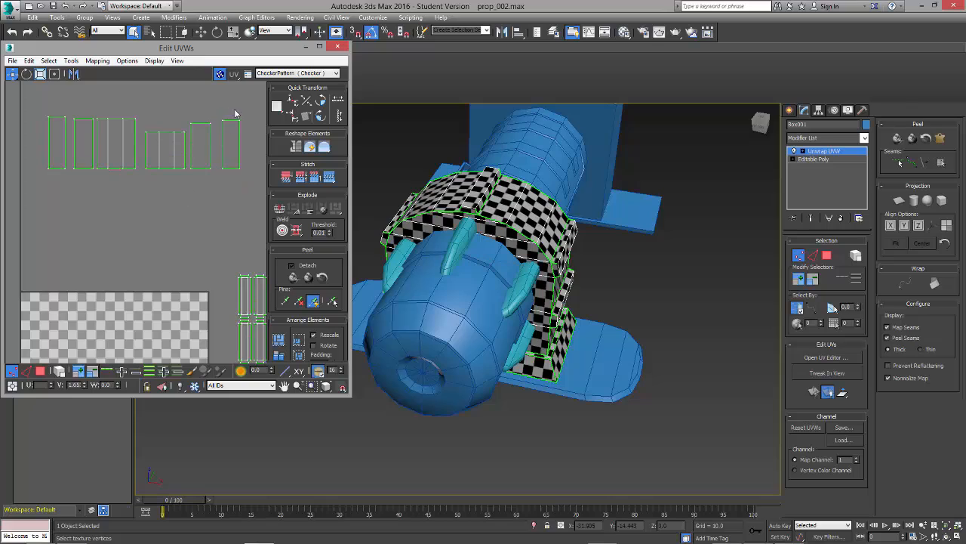
Step: Select the top vertices of all panels in the row, change the quick transform pivot and align them horizontally
drag(23, 107, 260, 154)
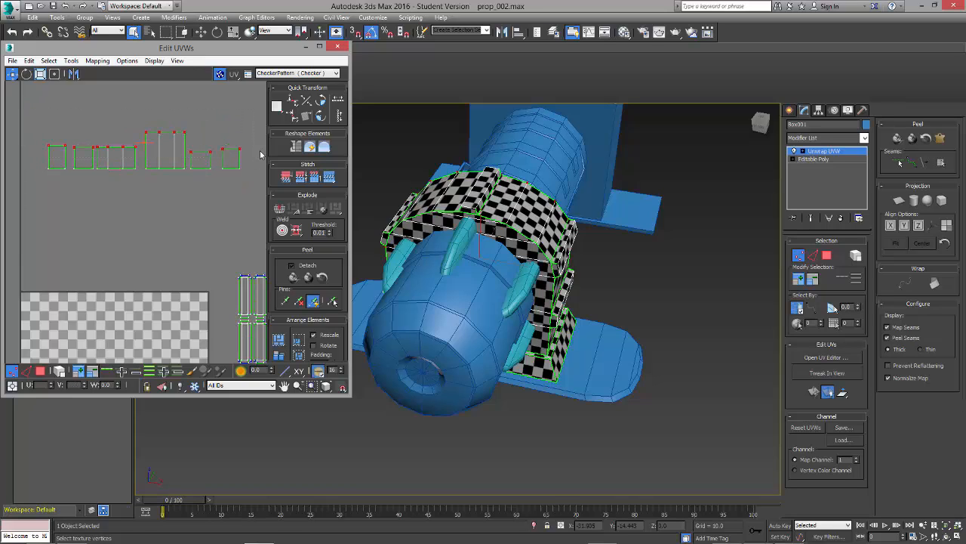
drag(278, 108, 283, 81)
click(294, 106)
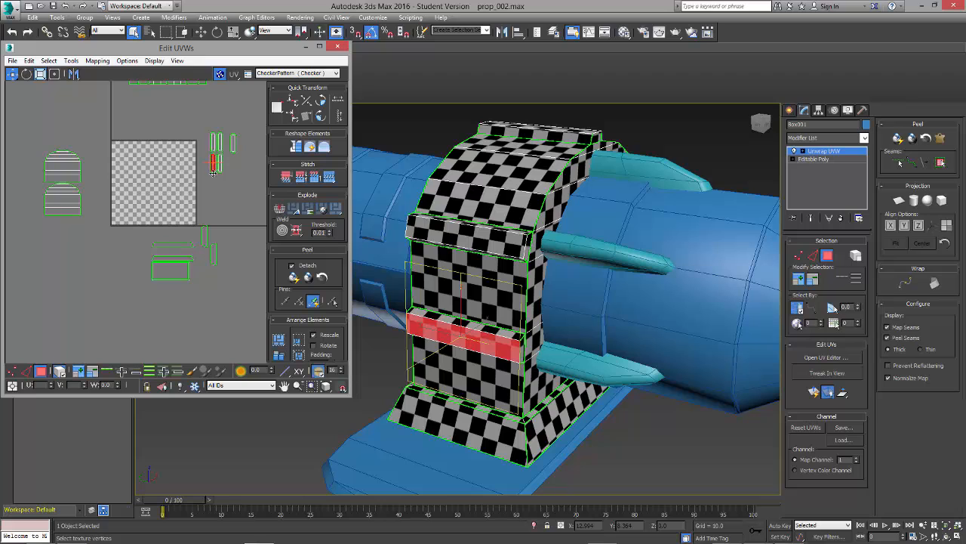
Step: Place the top ridge's strip and the opposite side's upper ridge strip in a row beside the near side's two ridge strips
scroll(213, 172, up, 3)
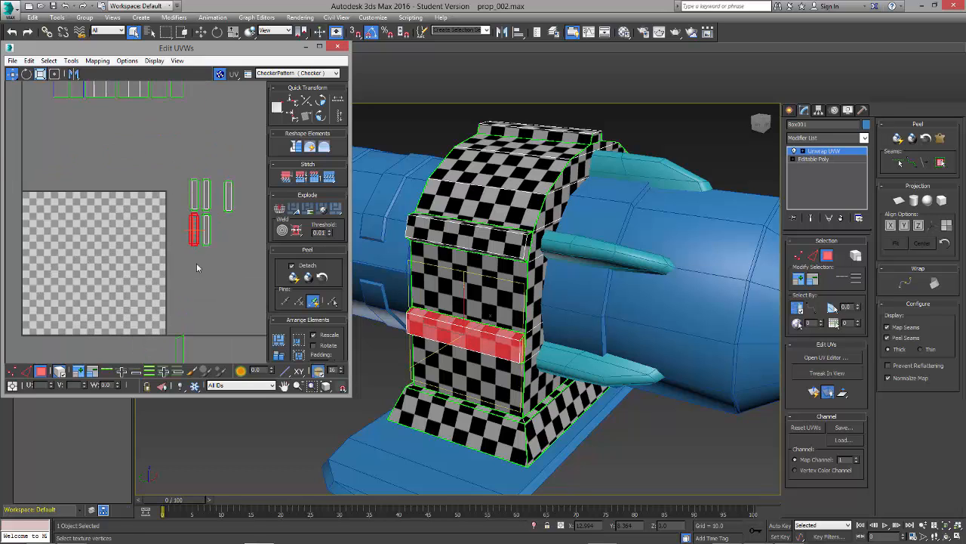
scroll(196, 265, up, 3)
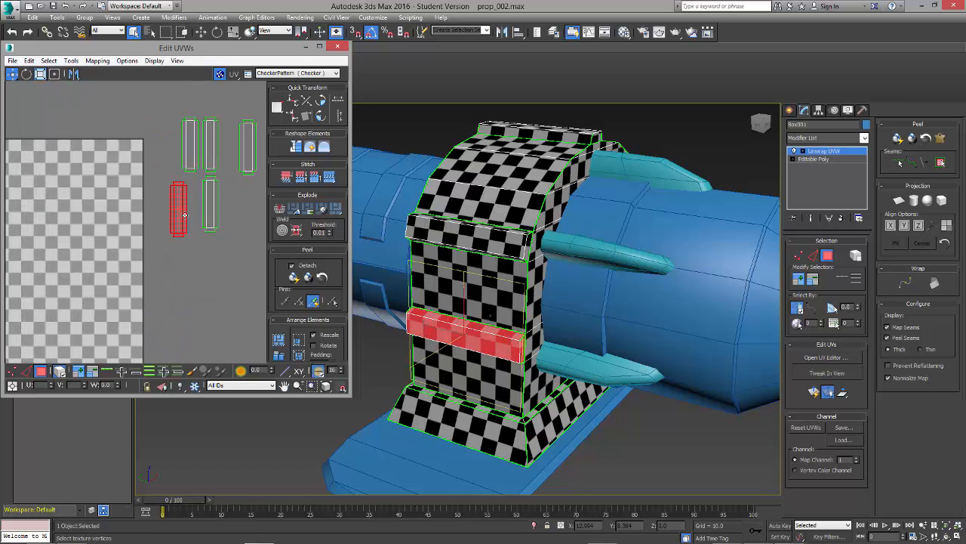
click(510, 247)
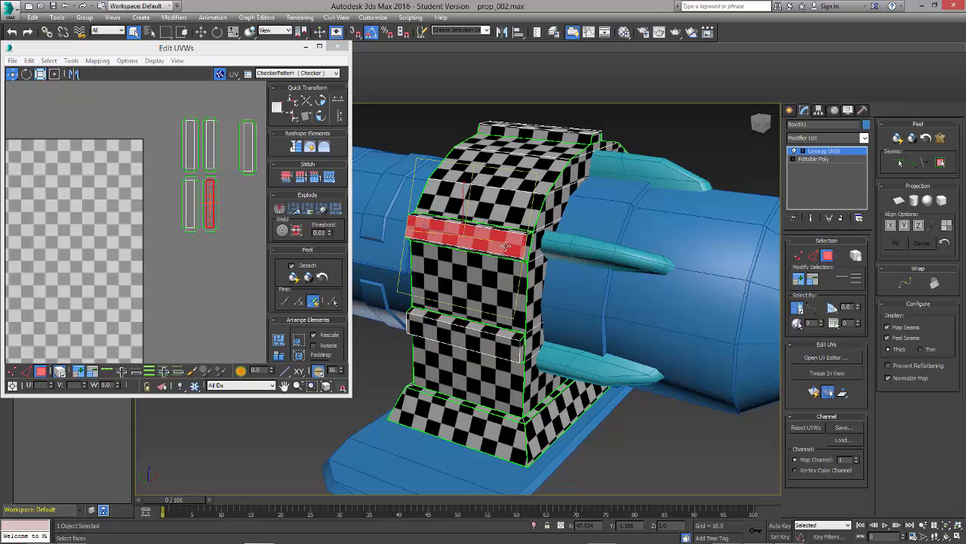
alt+middle_drag(563, 245, 523, 231)
click(563, 203)
double_click(105, 179)
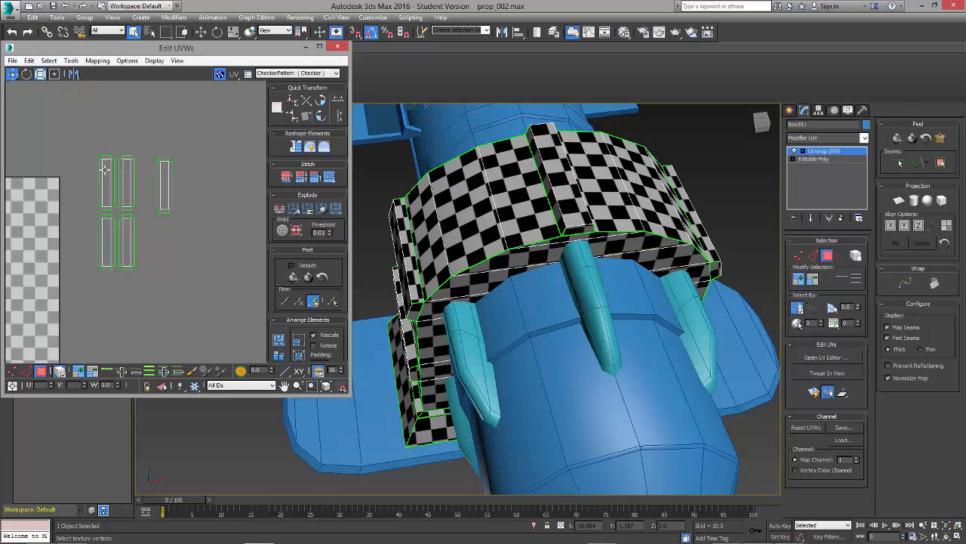
double_click(126, 181)
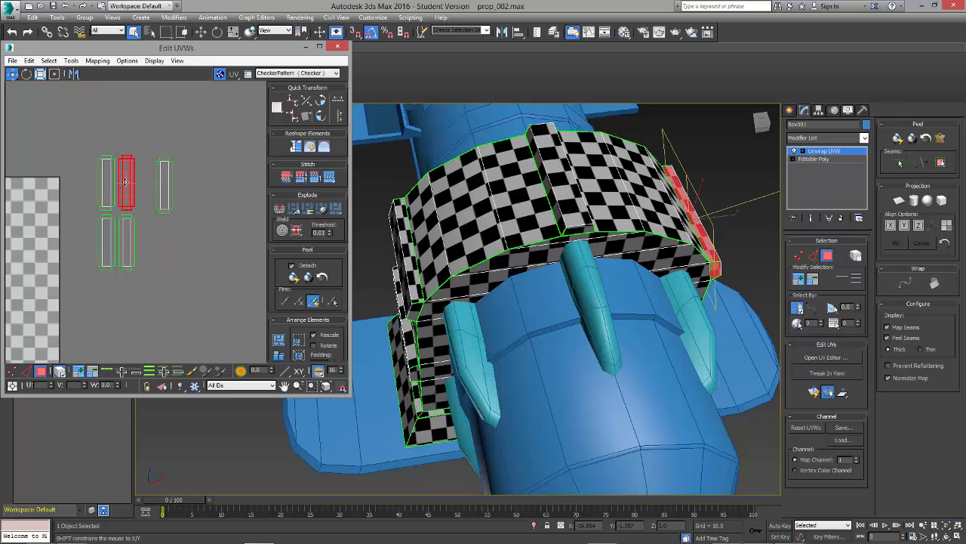
double_click(106, 188)
ctrl+double_click(126, 187)
drag(127, 190, 168, 248)
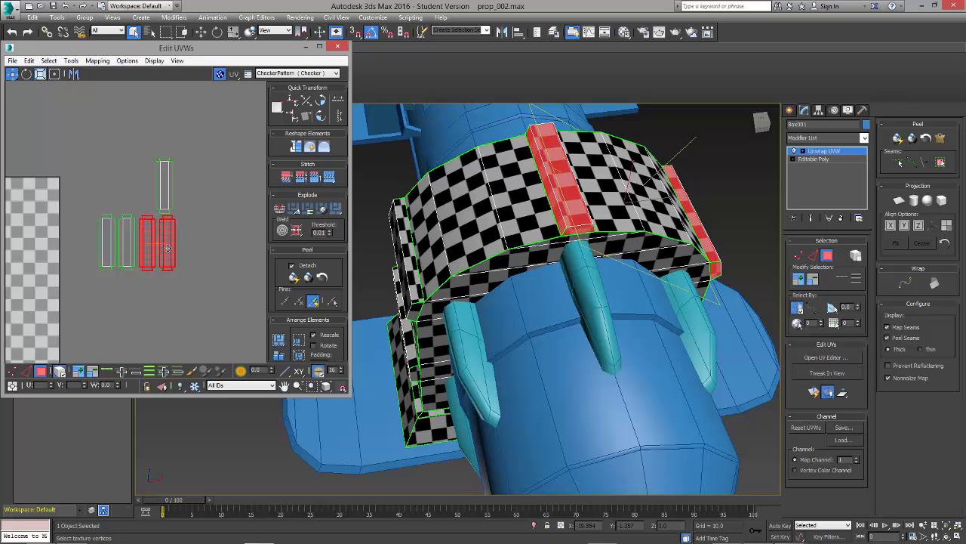
Step: Add the opposite side's lower ridge strip to the end of the row of ridge strips
scroll(173, 248, up, 4)
double_click(209, 149)
alt+middle_drag(644, 334, 553, 287)
middle_drag(229, 164, 139, 177)
scroll(137, 174, down, 1)
drag(135, 171, 173, 254)
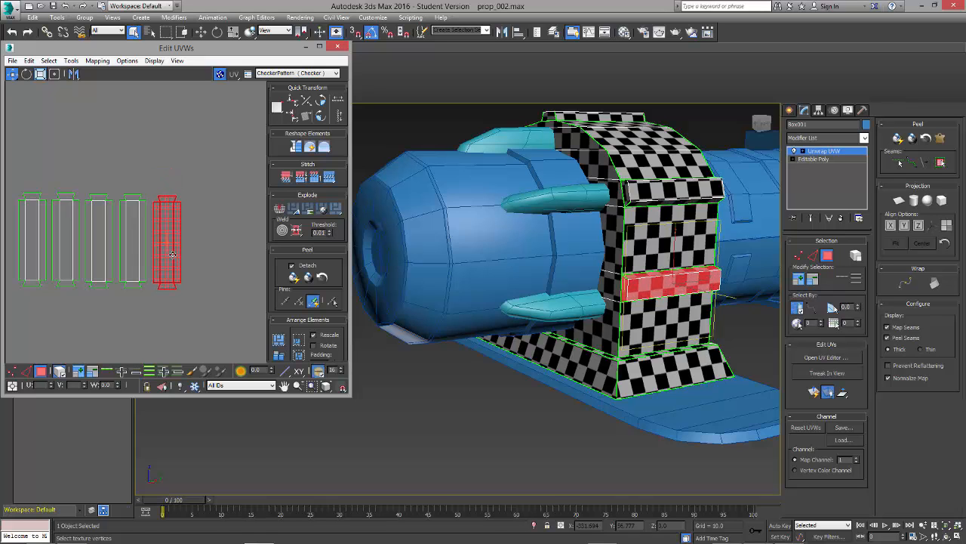
Step: Examine the order of the five ridge strips against the ridges running around the bracket
click(218, 237)
scroll(194, 255, down, 1)
alt+middle_drag(533, 319, 596, 336)
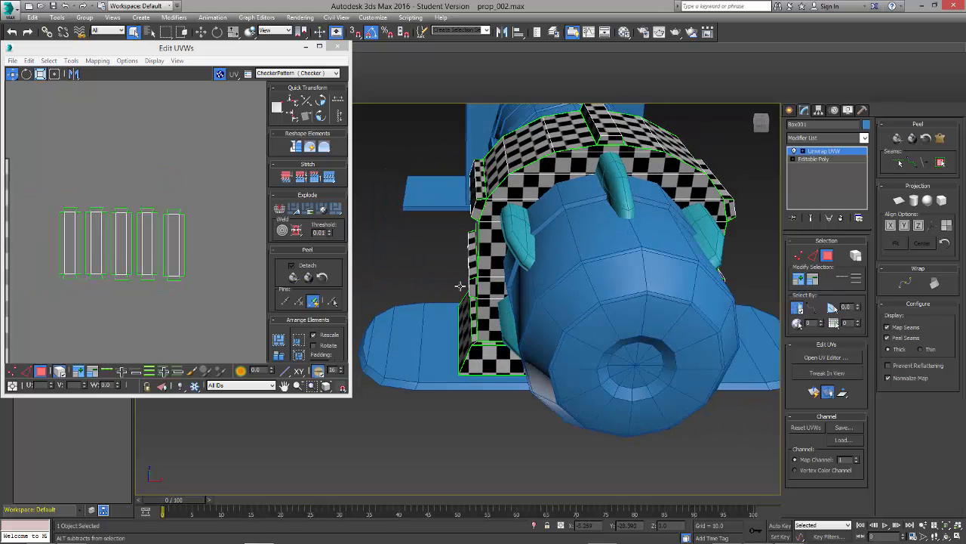
click(166, 189)
scroll(165, 189, down, 1)
alt+middle_drag(505, 297, 592, 266)
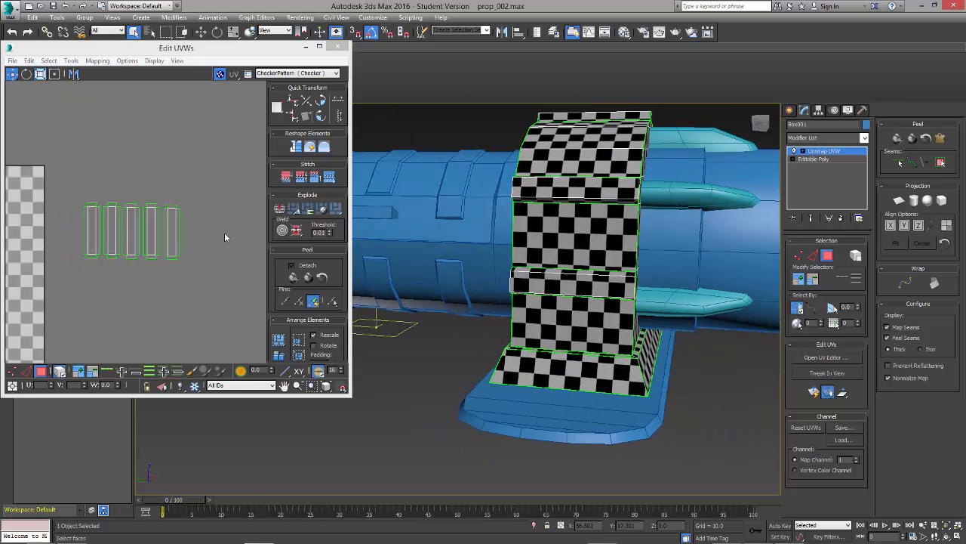
click(201, 234)
scroll(189, 229, down, 1)
middle_drag(173, 266, 213, 240)
Step: Rotate the five ridge strips together by 90 degrees so they lie horizontally in a stack
drag(235, 163, 103, 248)
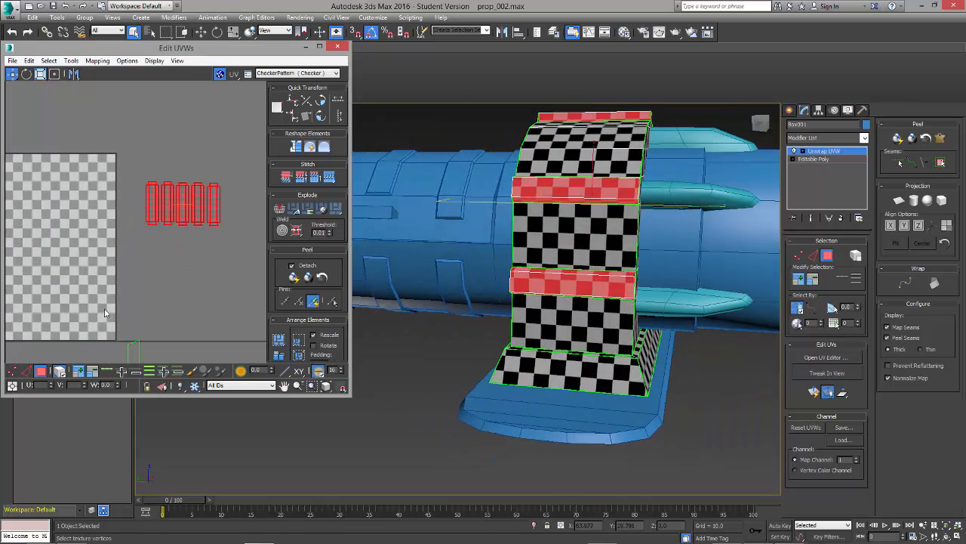
key(e)
click(14, 73)
click(324, 101)
click(242, 191)
click(183, 173)
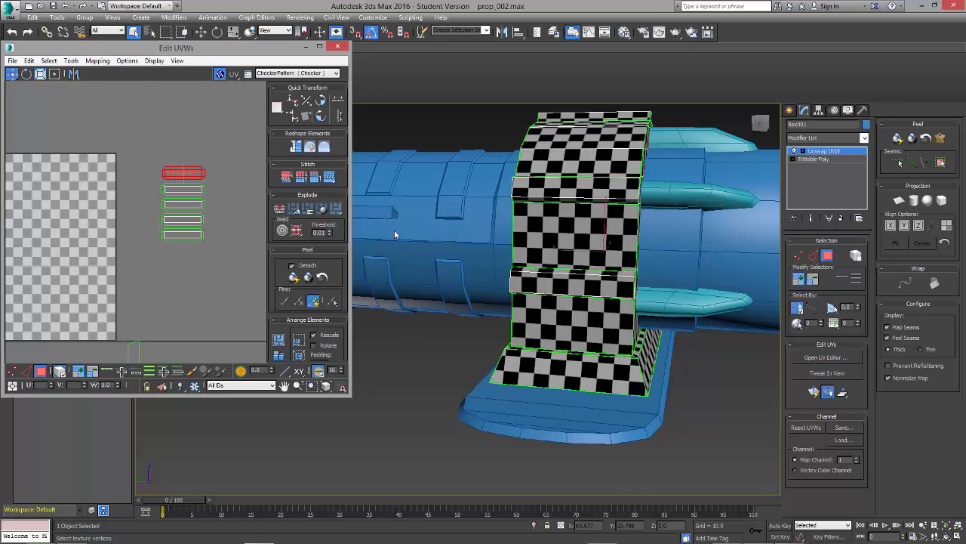
Step: Select all five ridge strips and rotate them back upright
alt+middle_drag(397, 234, 574, 321)
scroll(139, 266, down, 2)
middle_drag(140, 267, 206, 267)
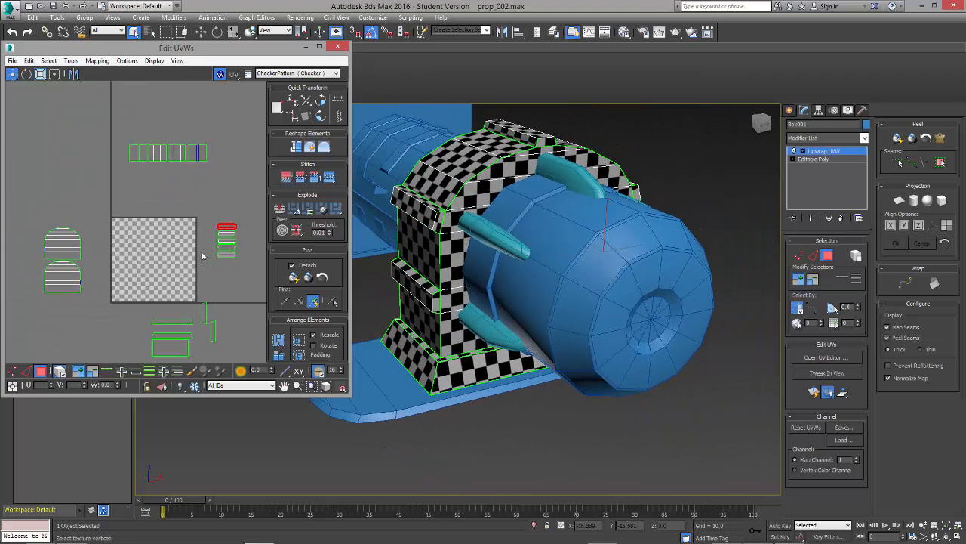
drag(209, 201, 235, 275)
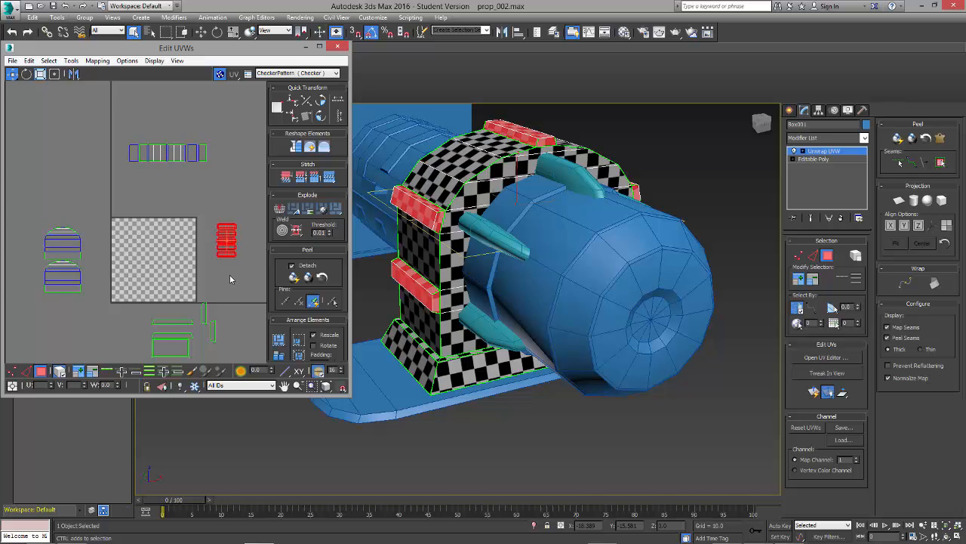
key(r)
click(201, 271)
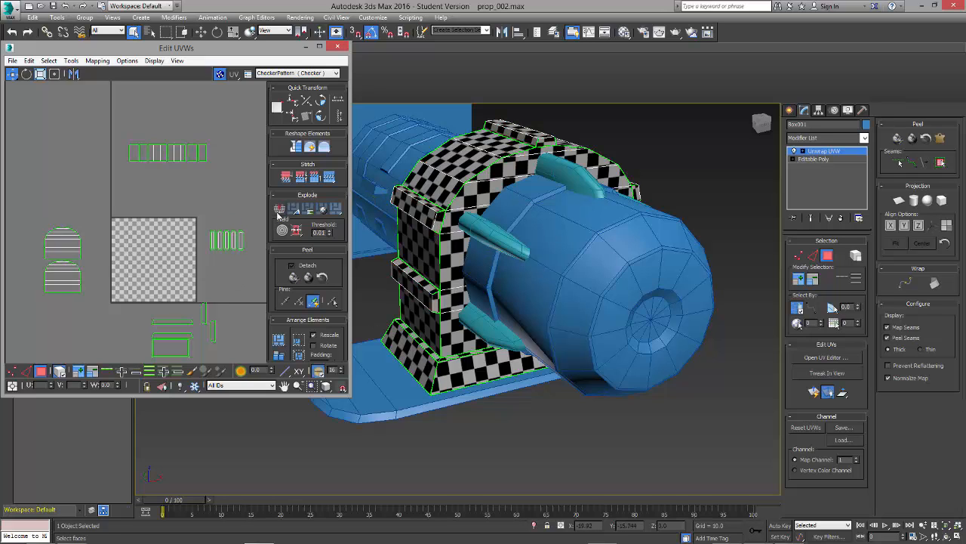
Step: Rotate the two short trapezoid panels of the bracket's base so they lie horizontally with their narrow edges up
click(226, 240)
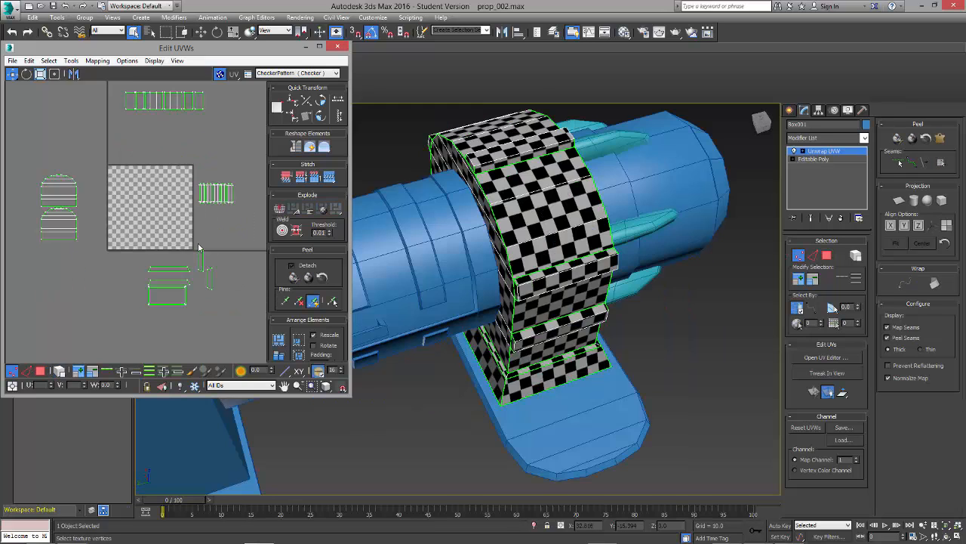
click(171, 302)
click(173, 287)
scroll(182, 300, up, 4)
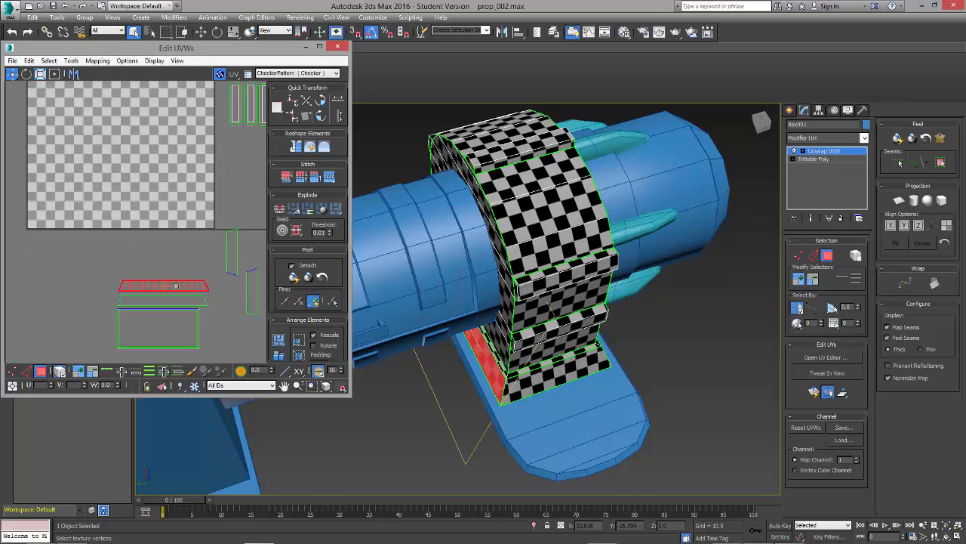
click(231, 253)
click(320, 102)
click(320, 102)
click(320, 102)
click(252, 278)
click(320, 102)
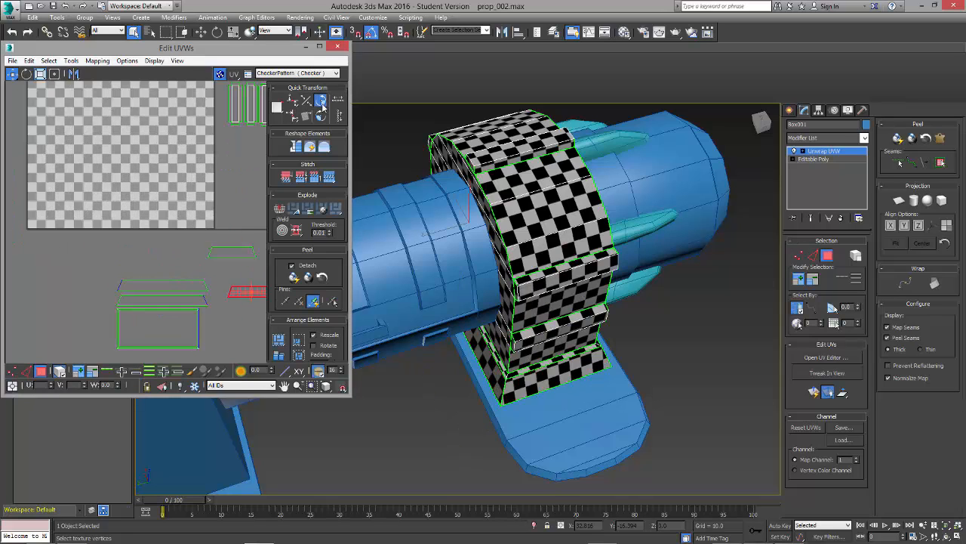
click(320, 102)
click(320, 102)
click(320, 102)
click(321, 102)
Step: Bring the two short base trapezoids over to the other base panels and stack them inside the large rectangular shell
drag(249, 292, 151, 255)
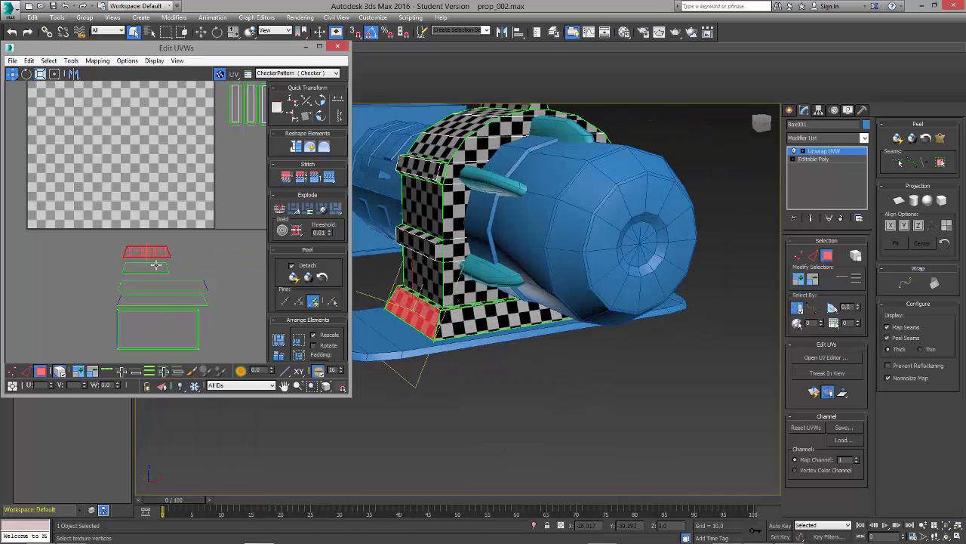
drag(156, 256, 157, 325)
drag(156, 267, 157, 338)
click(162, 267)
drag(156, 285, 154, 285)
click(225, 242)
Step: Set the two arched side shells next to each other and move them into the lower part of the texture tile
scroll(203, 272, down, 2)
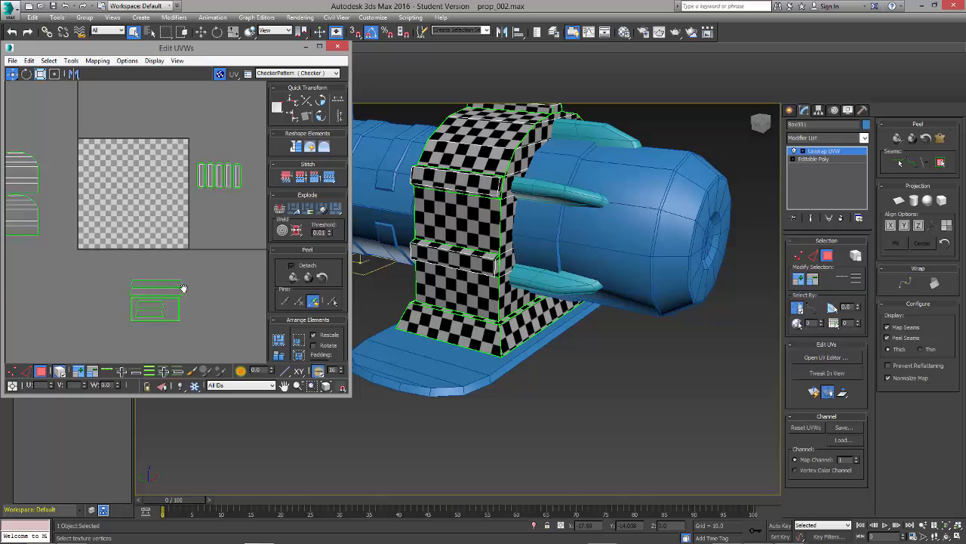
scroll(181, 229, down, 2)
drag(76, 121, 189, 279)
click(240, 282)
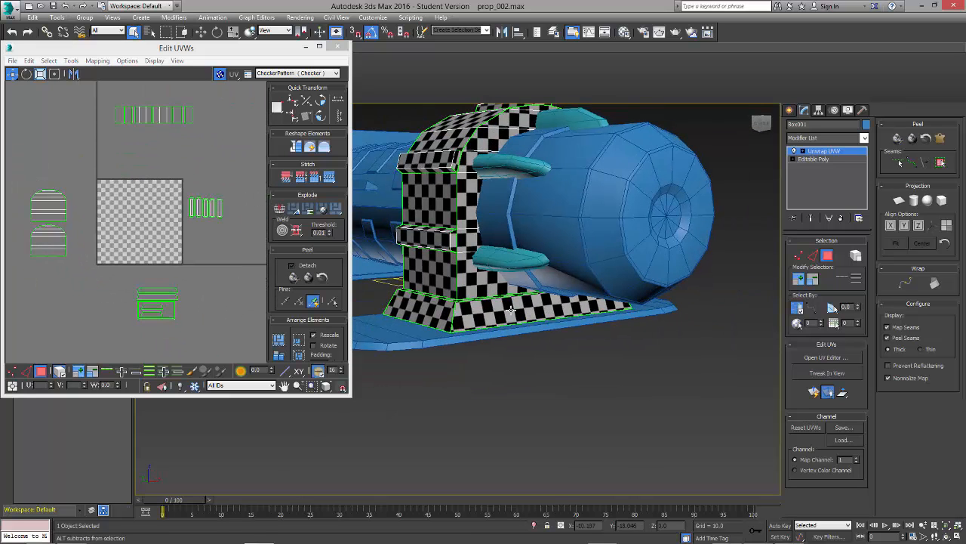
drag(22, 185, 101, 276)
middle_drag(55, 222, 173, 272)
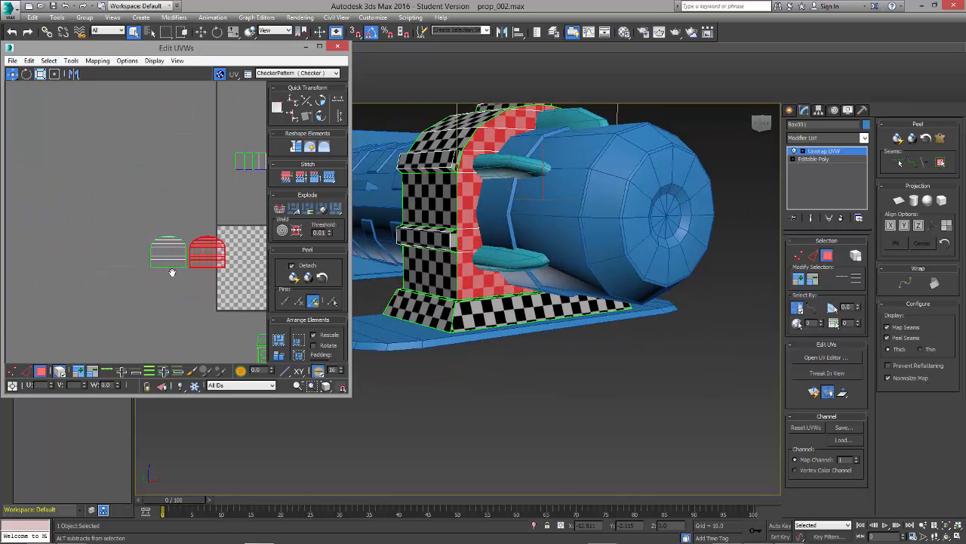
scroll(172, 271, up, 5)
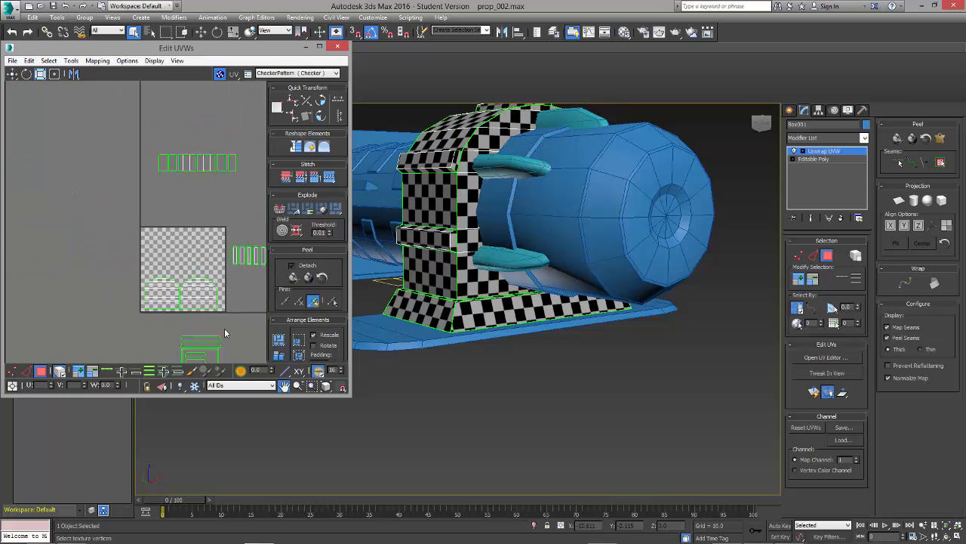
Step: Move the panel row to the upper part of the texture tile, with the ridge strips and base group side by side below
click(144, 190)
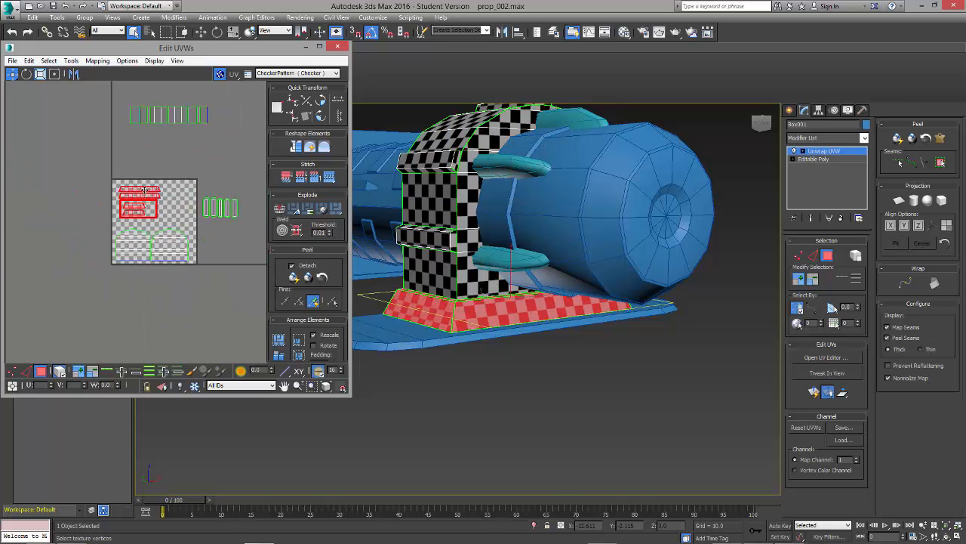
drag(145, 190, 224, 159)
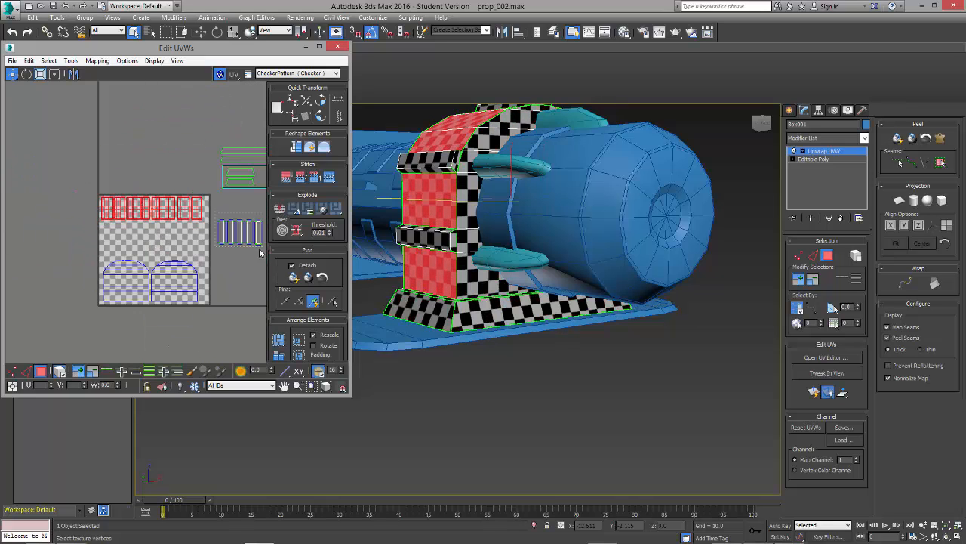
click(142, 244)
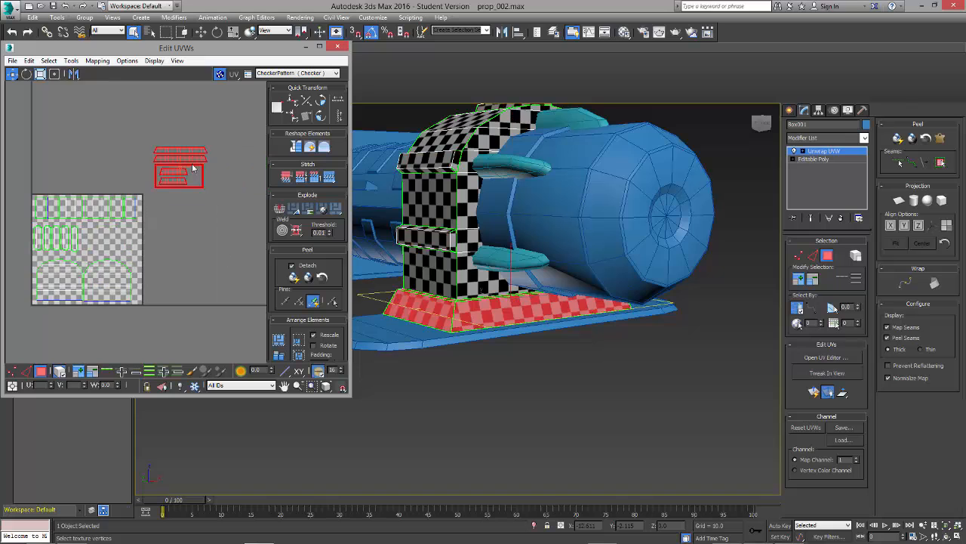
scroll(233, 276, up, 4)
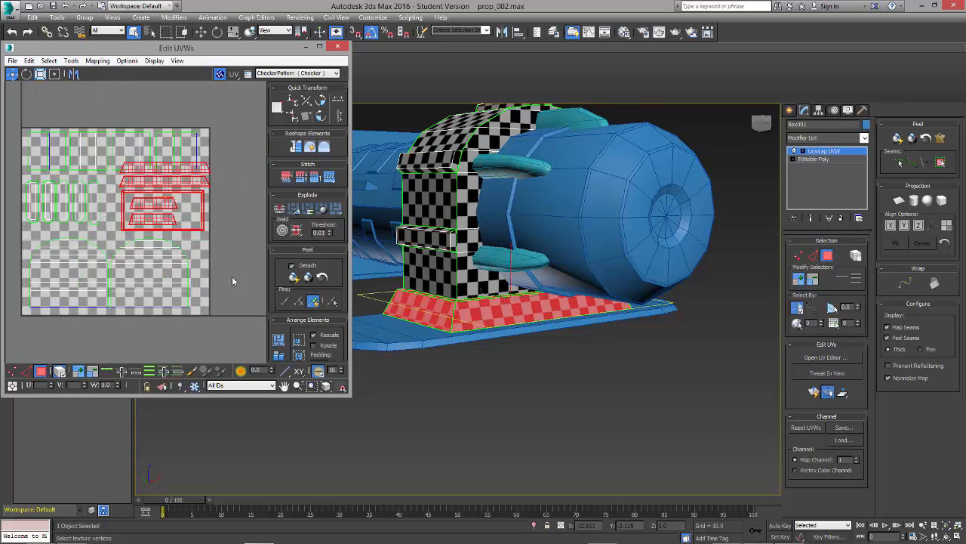
Step: Adjust the base group beside the ridge strips and shift the panel row up against the tile's upper edge
click(176, 210)
click(195, 227)
drag(176, 211, 195, 223)
click(228, 198)
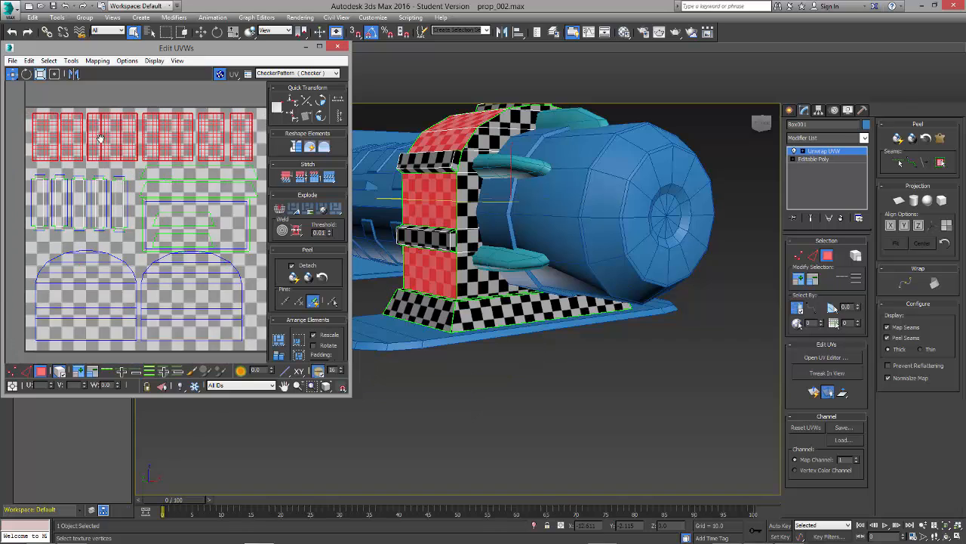
click(91, 139)
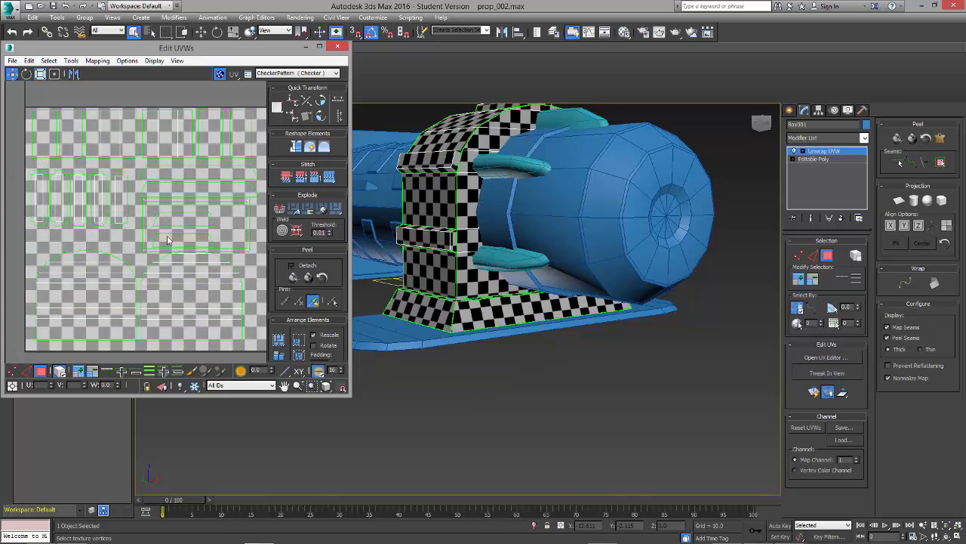
Step: Reposition the base trapezoid panels around and inside the large rectangular shell to tidy the group
click(166, 176)
click(166, 191)
drag(167, 177, 167, 253)
click(166, 212)
click(167, 238)
click(167, 237)
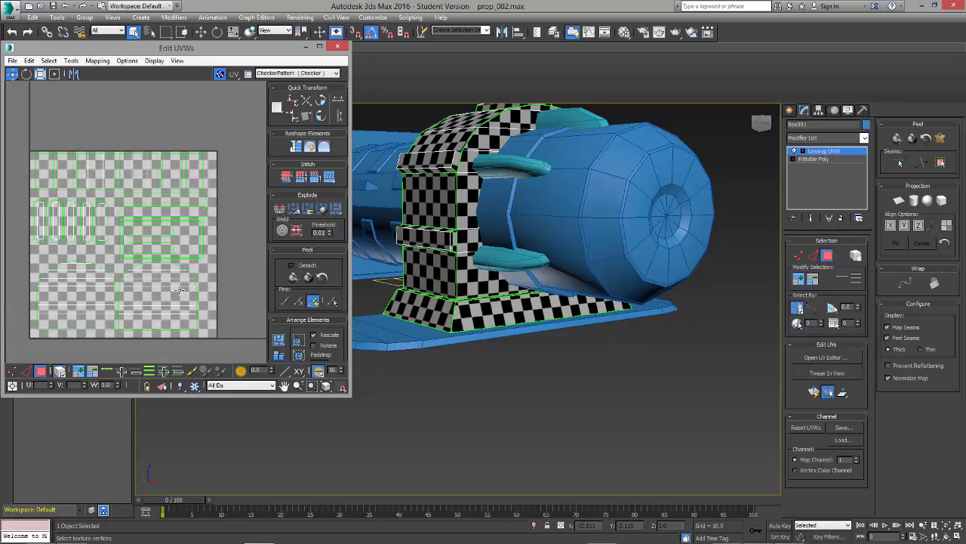
Step: Nudge the two arched side shells and the neighbouring base pieces into a tighter fit inside the tile
click(170, 273)
click(97, 261)
drag(97, 261, 94, 263)
click(169, 264)
drag(169, 264, 170, 265)
scroll(153, 306, up, 5)
mouse_move(147, 224)
mouse_down()
mouse_move(129, 226)
mouse_move(150, 226)
mouse_up()
click(151, 277)
Step: Select all the packed shells, move them out beside the texture tile and close the UV editor
scroll(151, 276, down, 5)
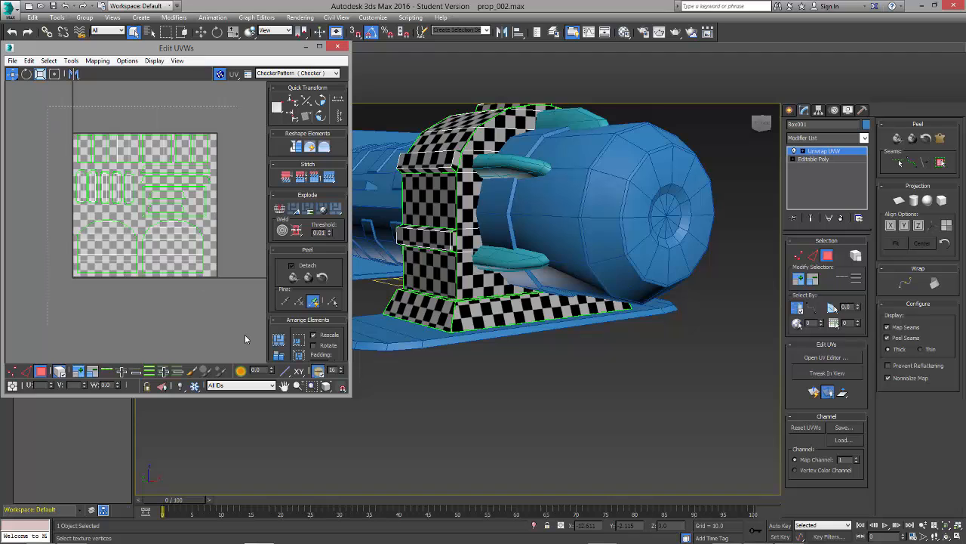
drag(244, 338, 245, 337)
scroll(196, 247, down, 3)
drag(181, 249, 100, 250)
click(161, 290)
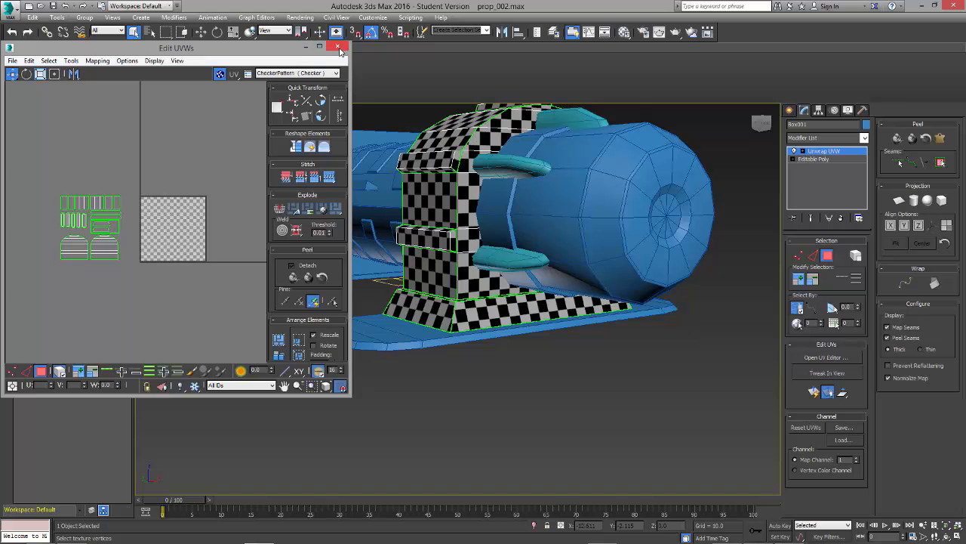
click(339, 47)
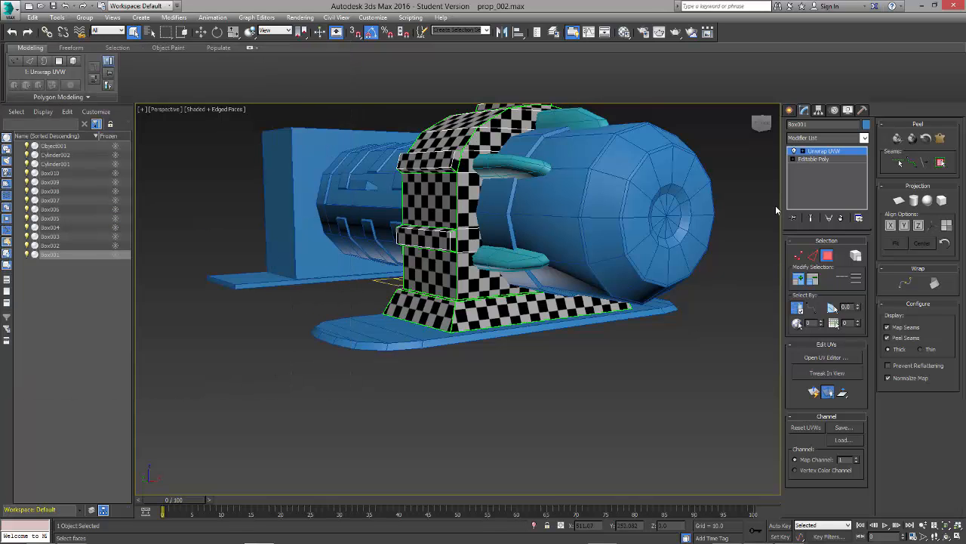
Step: Leave face selection, deselect the bracket and save the scene
alt+middle_drag(484, 231, 513, 240)
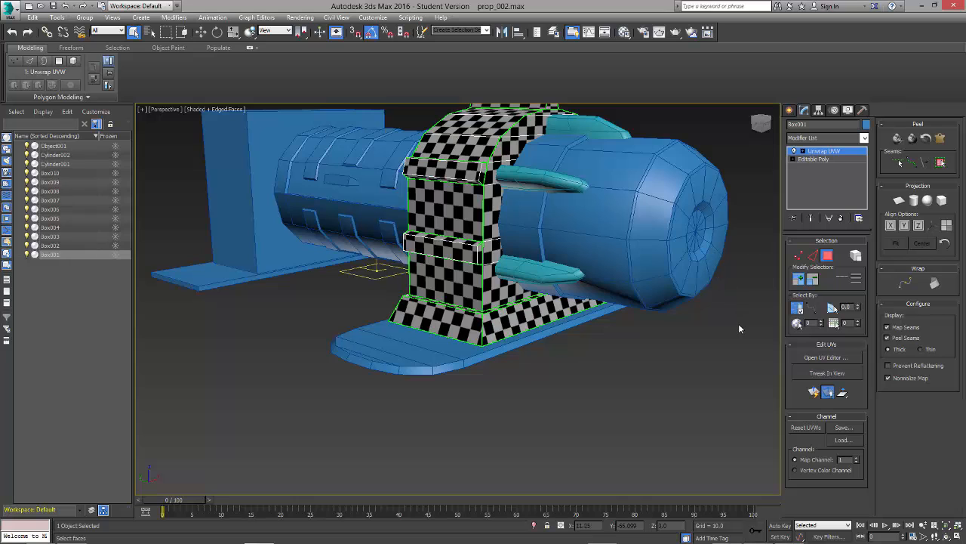
click(828, 258)
click(658, 327)
alt+middle_drag(635, 318, 637, 345)
middle_drag(625, 216, 629, 412)
scroll(609, 381, down, 2)
key(ctrl+s)
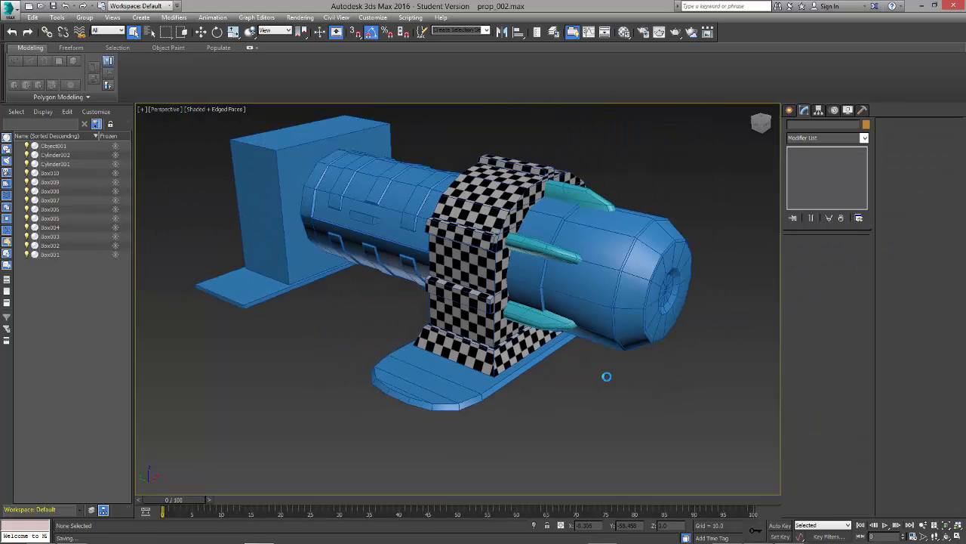
Step: Select the front cylinder and add an Unwrap UVW modifier to it
scroll(716, 458, up, 3)
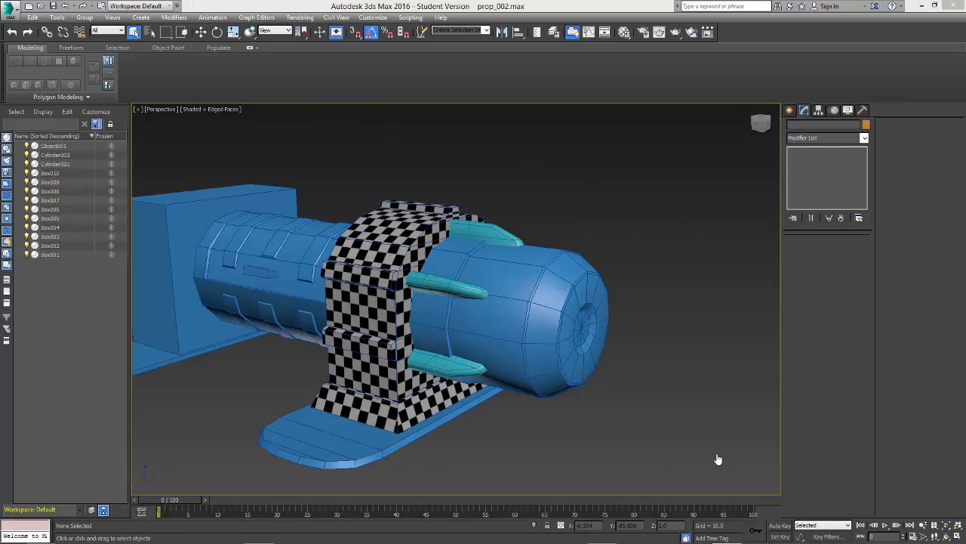
click(583, 364)
click(802, 139)
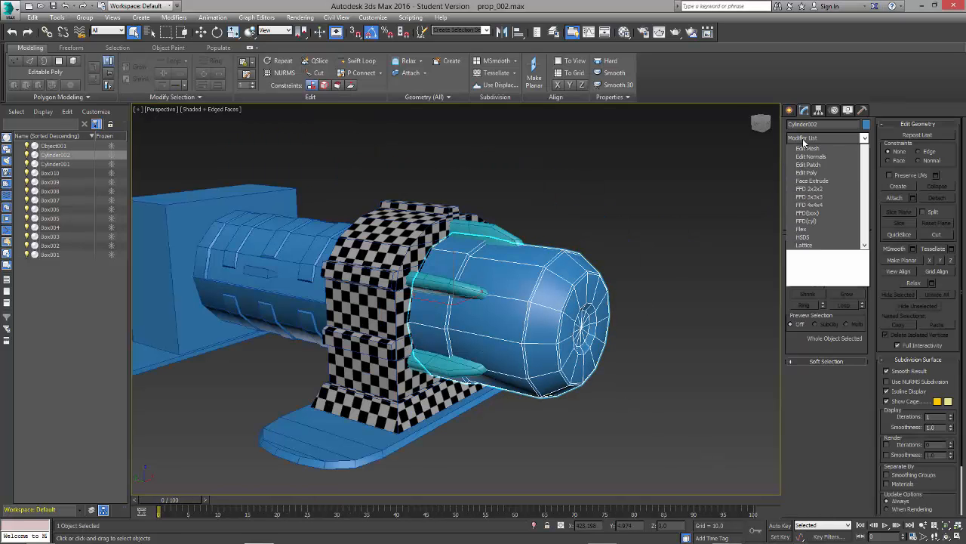
key(u)
key(Return)
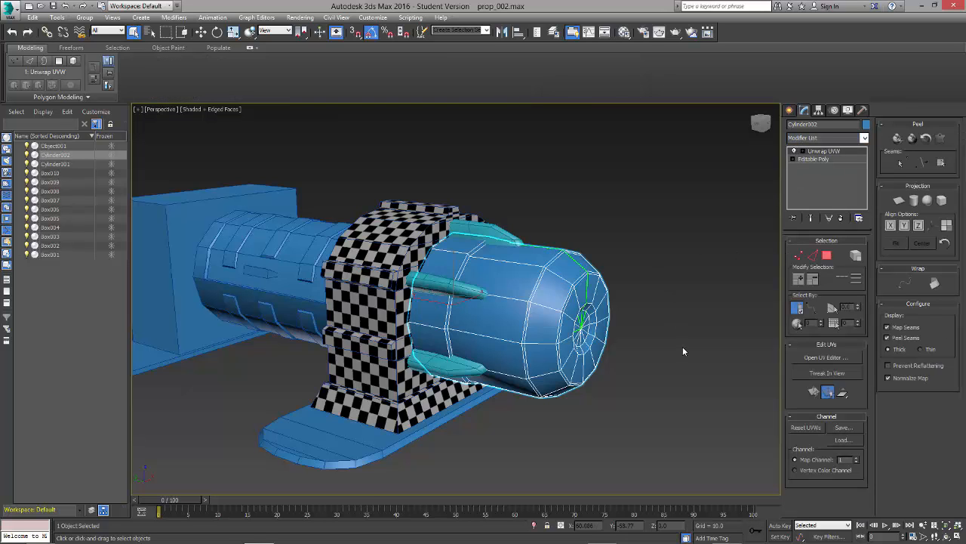
Step: Assign the checker material to the front cylinder and close the Material Editor
alt+middle_drag(681, 343, 677, 345)
key(m)
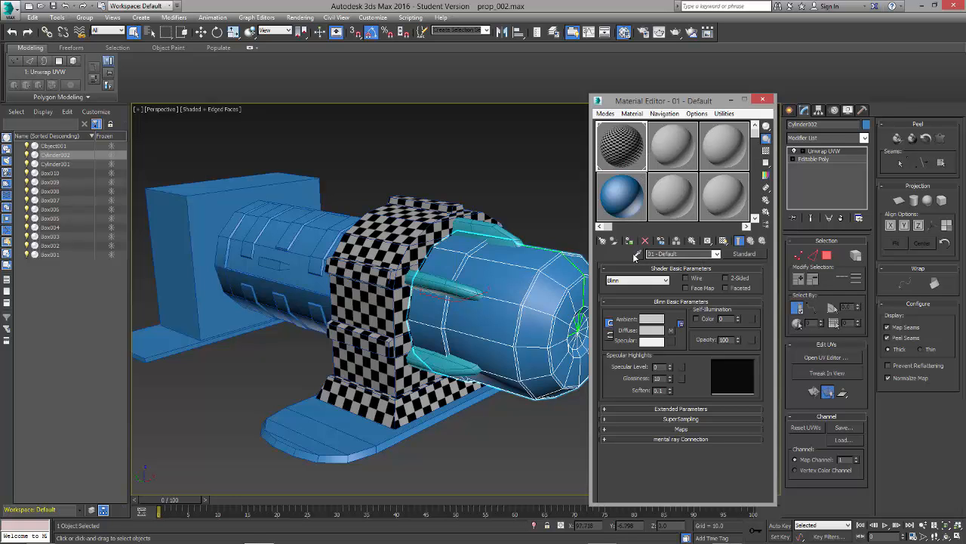
click(629, 241)
click(765, 99)
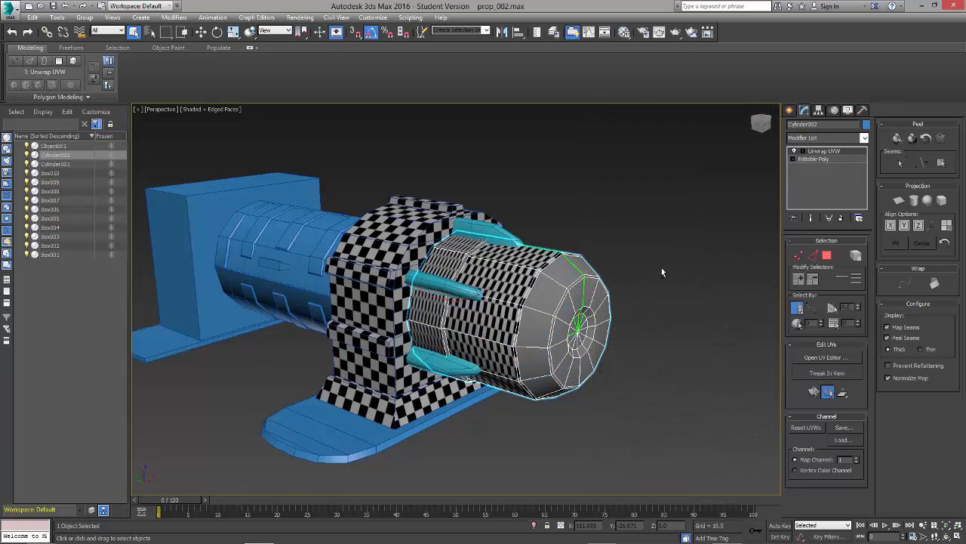
Step: Deselect and reselect the front cylinder, open its UVs for editing and frame both the layout and the model
alt+middle_drag(662, 267, 566, 311)
click(671, 326)
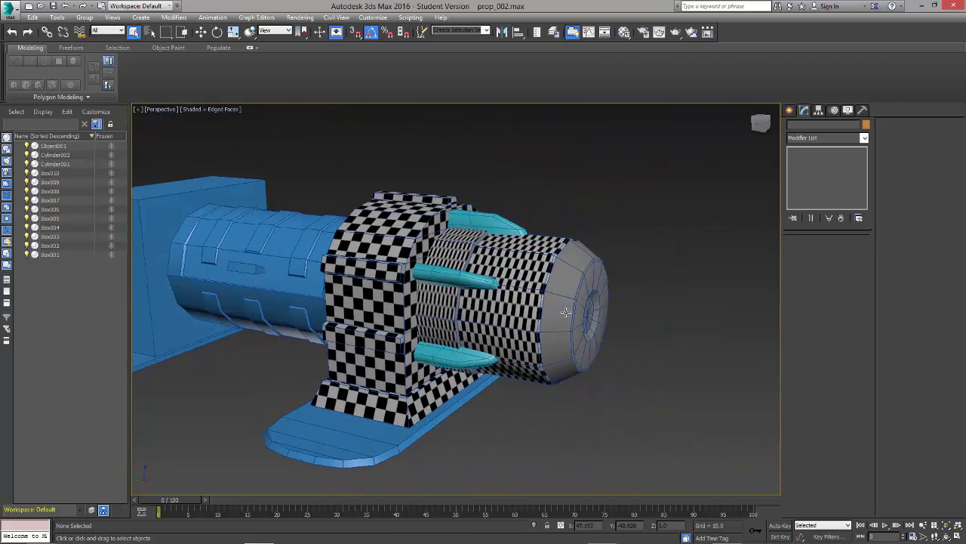
click(566, 311)
alt+middle_drag(646, 320, 636, 334)
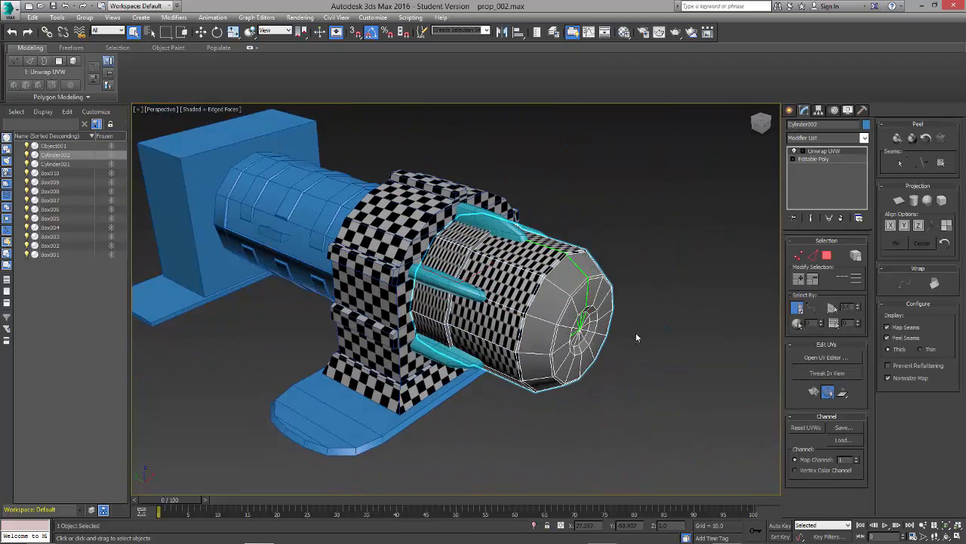
click(828, 359)
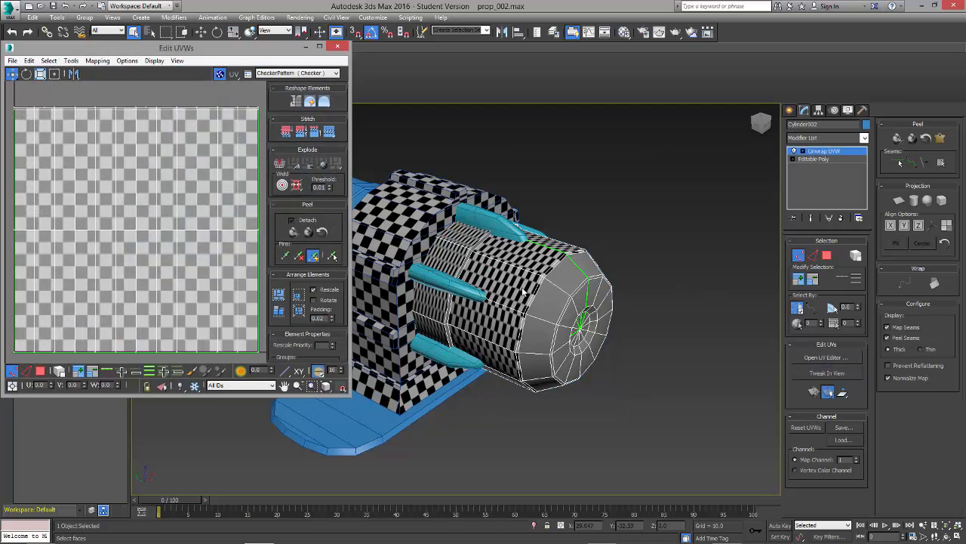
middle_drag(484, 281, 582, 297)
scroll(581, 297, down, 3)
click(149, 238)
scroll(149, 239, down, 3)
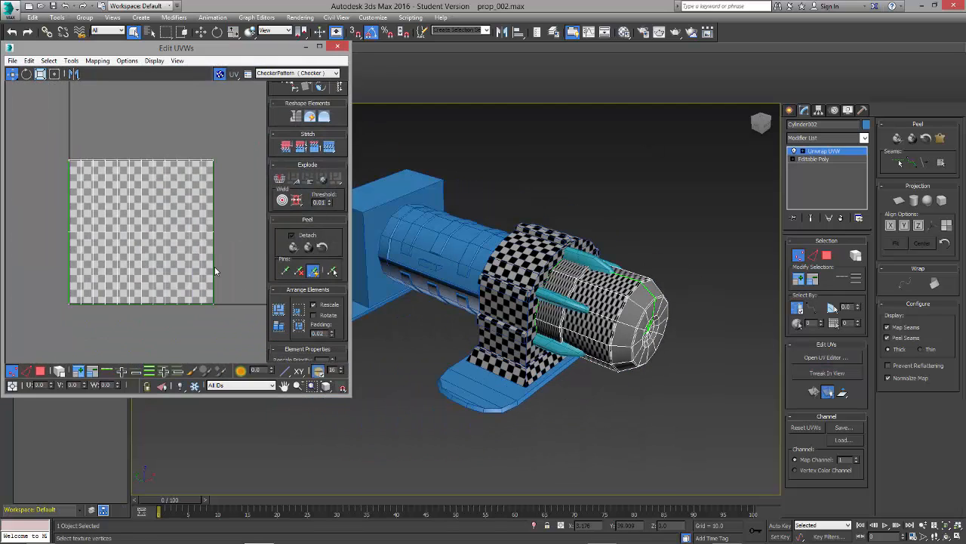
alt+middle_drag(664, 365, 730, 316)
scroll(708, 328, up, 3)
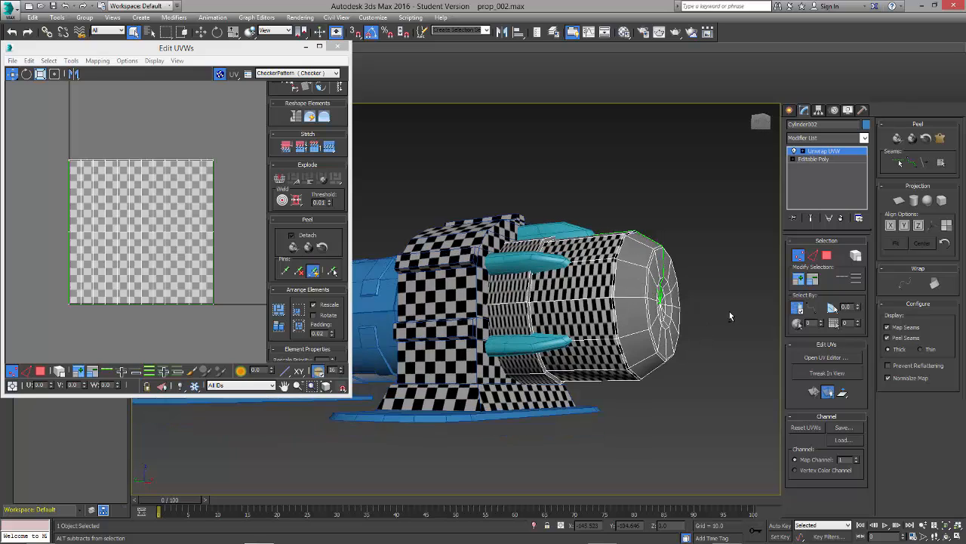
Step: Select all faces of the front cylinder and apply a cylindrical projection aligned to the Y axis
click(828, 256)
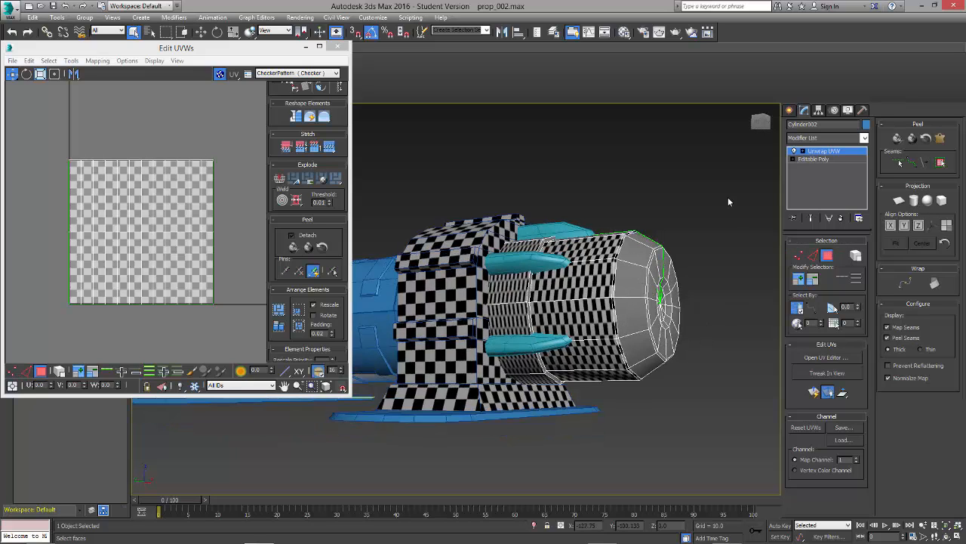
drag(489, 414, 443, 461)
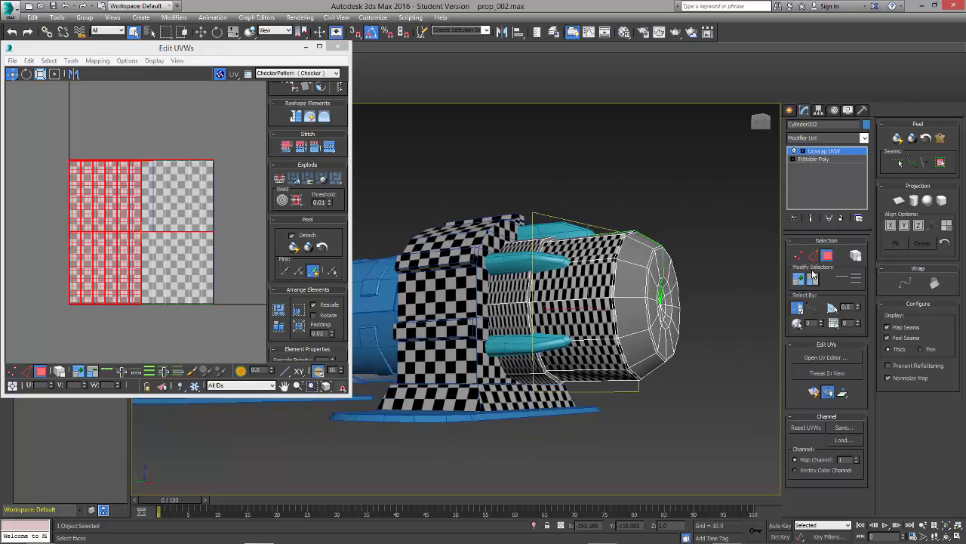
drag(740, 151, 522, 328)
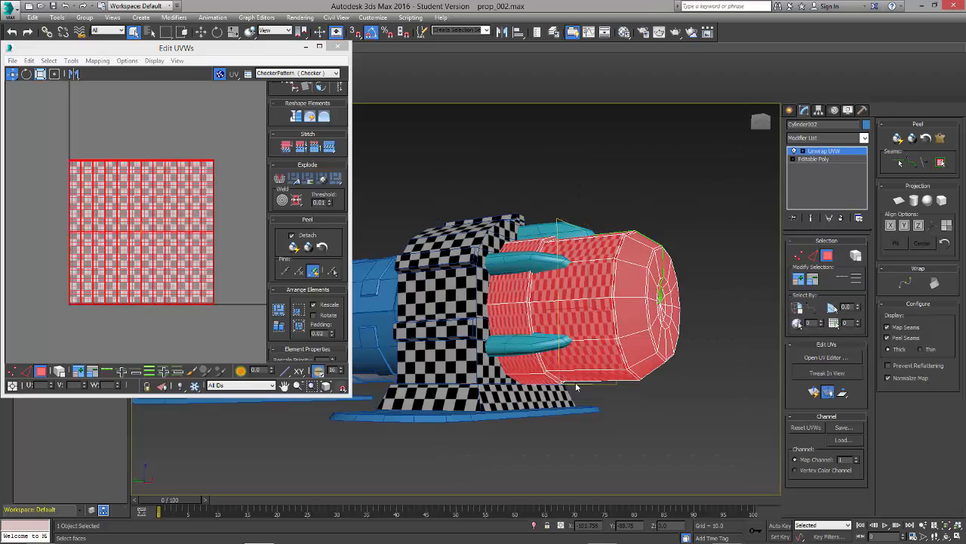
alt+middle_drag(522, 328, 820, 221)
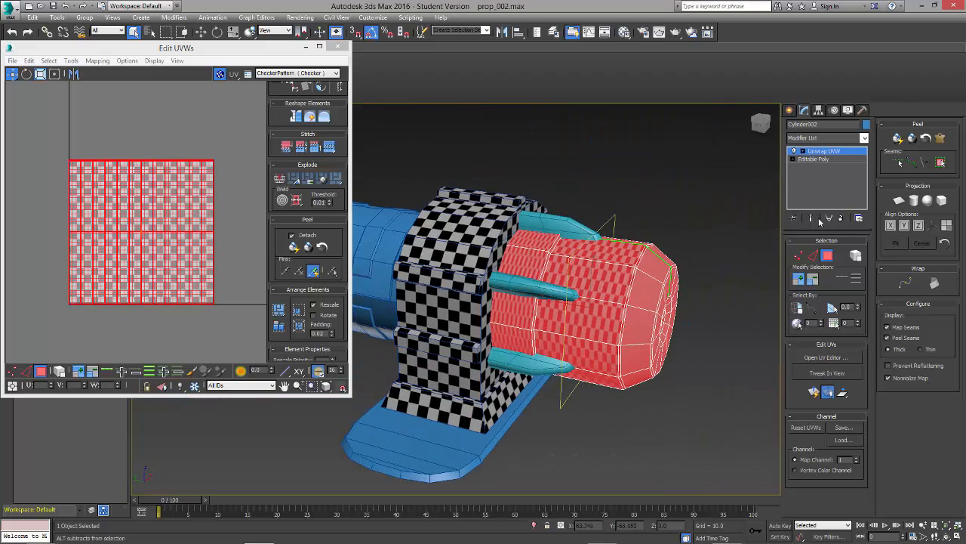
click(913, 200)
click(913, 228)
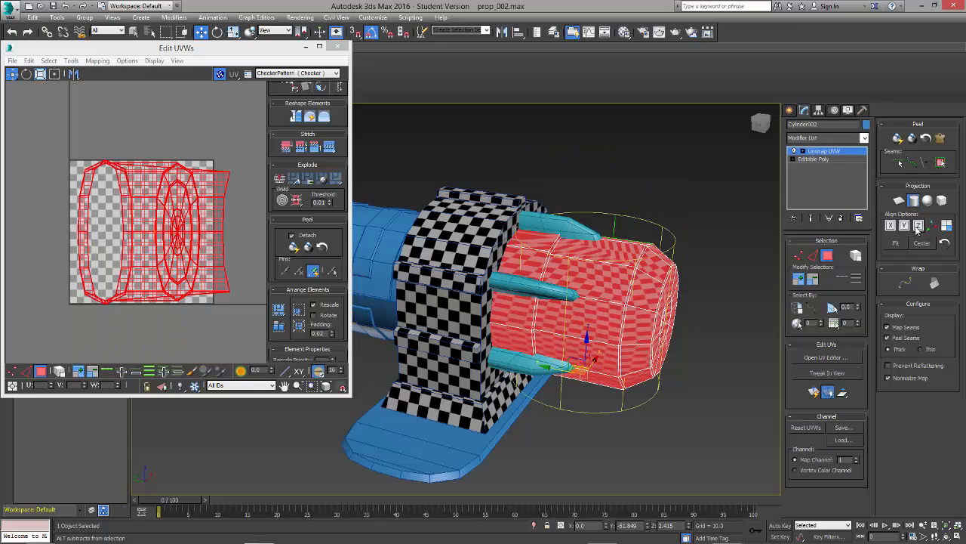
click(892, 228)
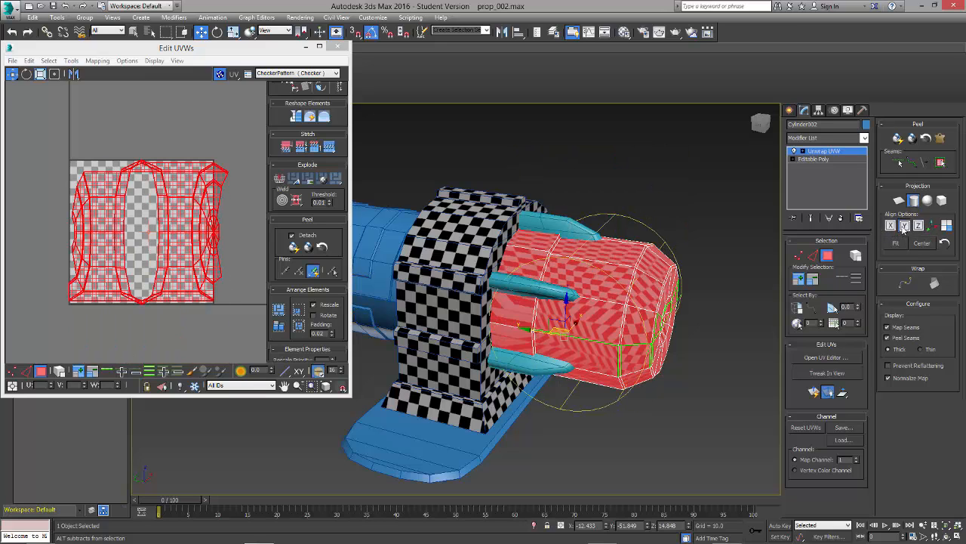
click(905, 225)
alt+middle_drag(700, 357, 678, 352)
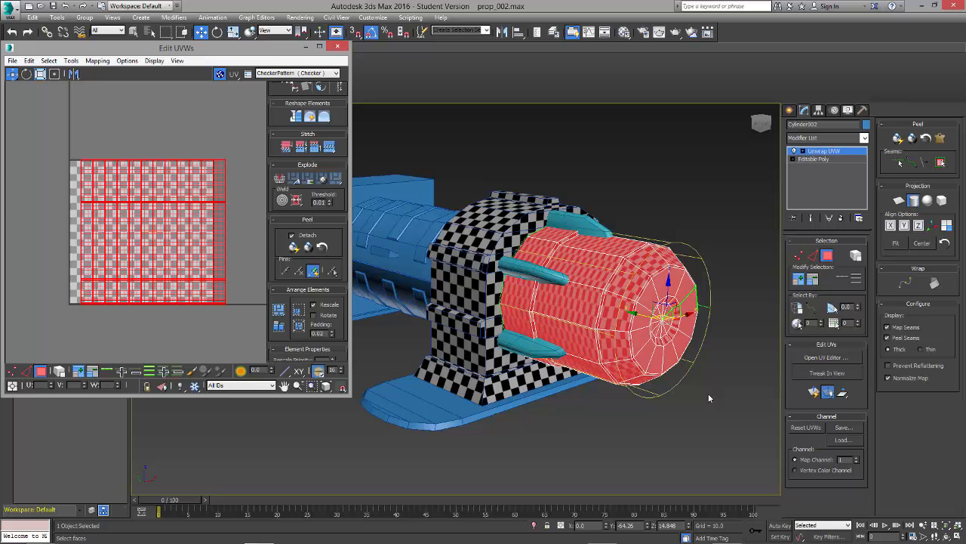
click(913, 201)
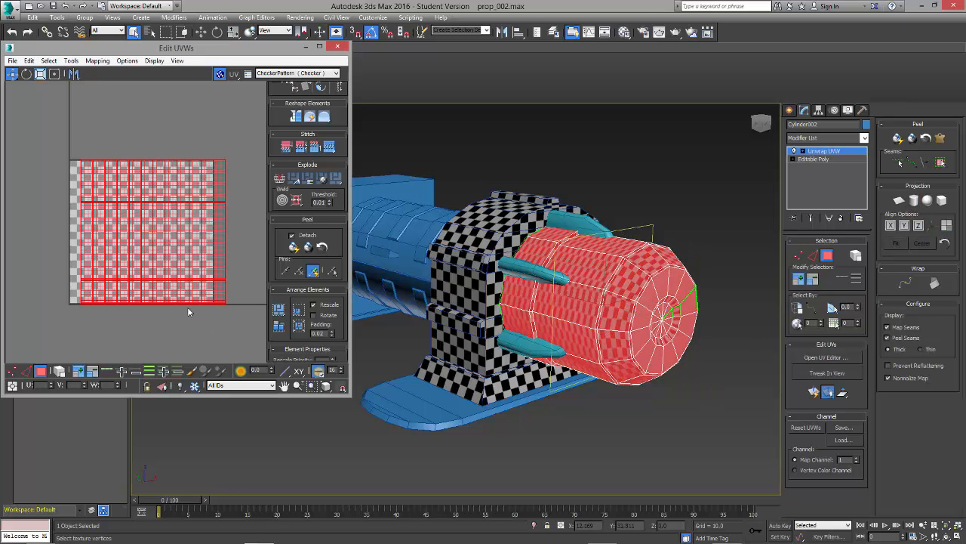
Step: Move the cylinder's UV shell above the texture tile and deselect it
scroll(188, 307, down, 3)
drag(179, 284, 182, 195)
click(204, 239)
scroll(203, 239, up, 5)
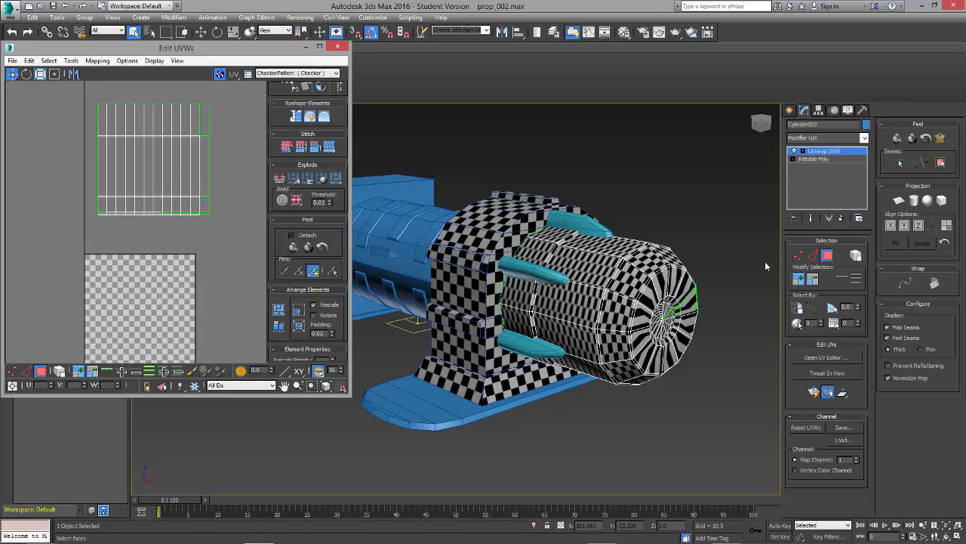
Step: Select the faces of the cylinder's front cap, including its recessed centre, in a wireframe side view
alt+middle_drag(730, 329, 661, 322)
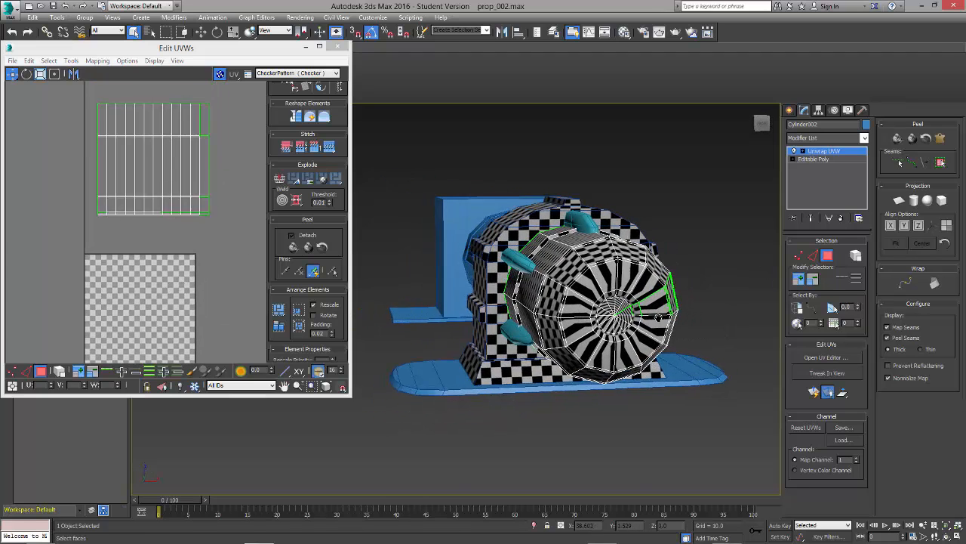
scroll(661, 322, up, 3)
alt+middle_drag(567, 303, 568, 310)
key(l)
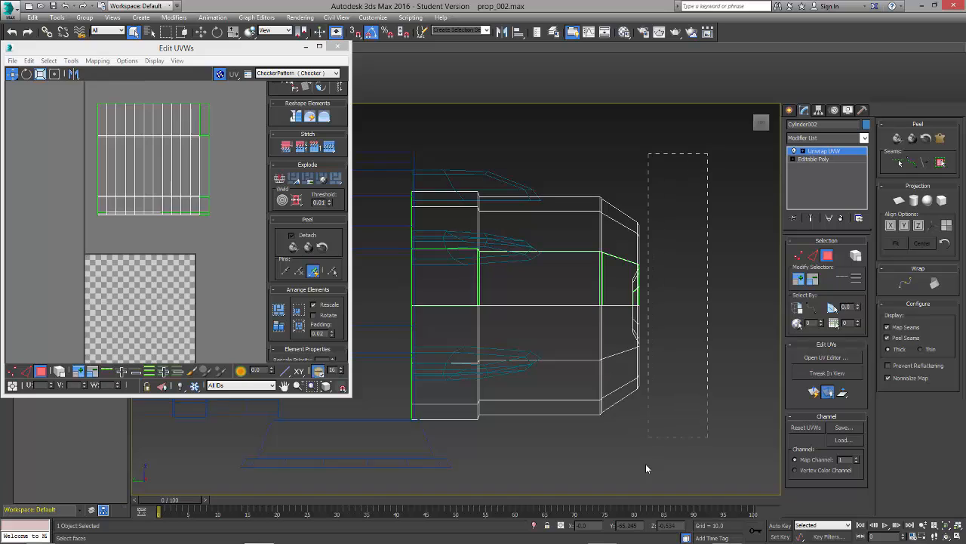
drag(623, 485, 636, 159)
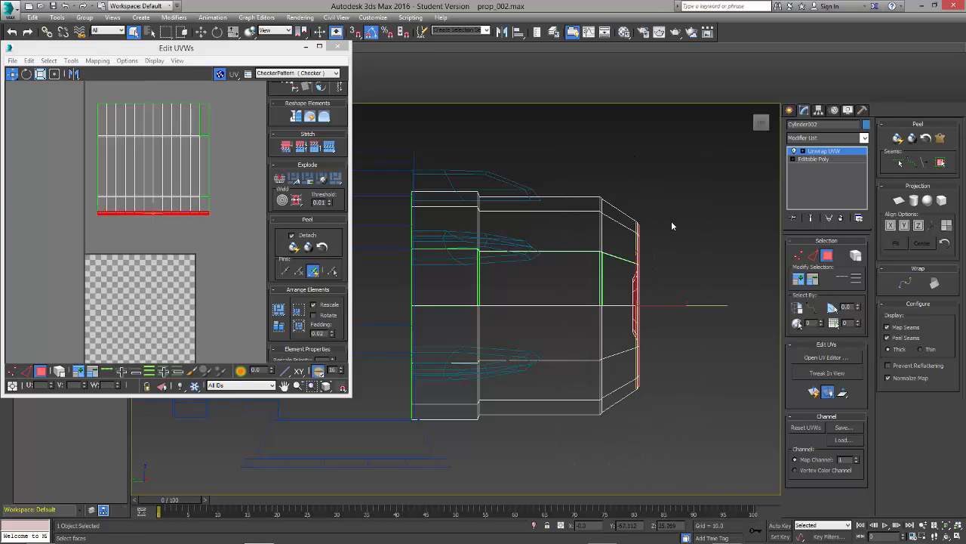
Step: Check the selected cap faces from the front, the side and several perspective angles
key(alt+w)
middle_click(674, 248)
key(alt+w)
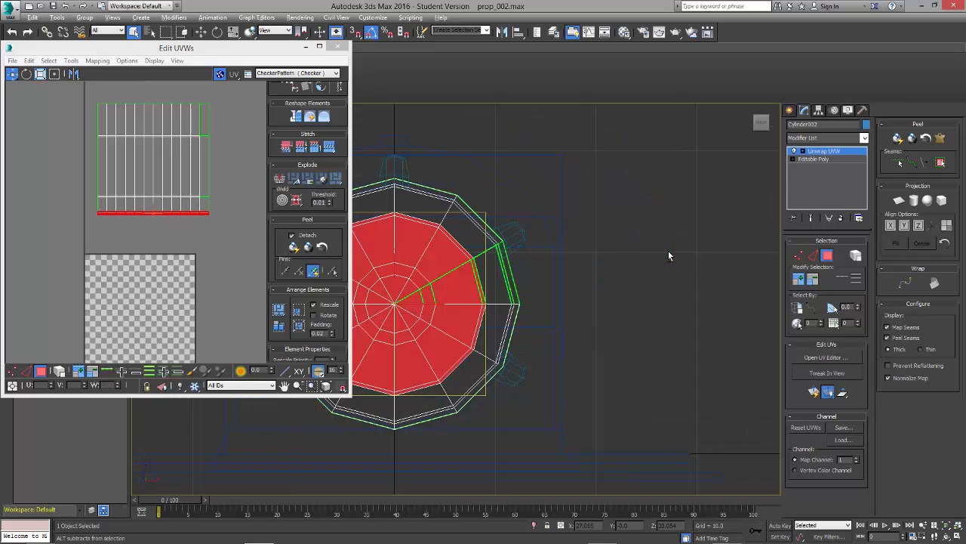
key(alt+w)
middle_click(690, 386)
key(alt+w)
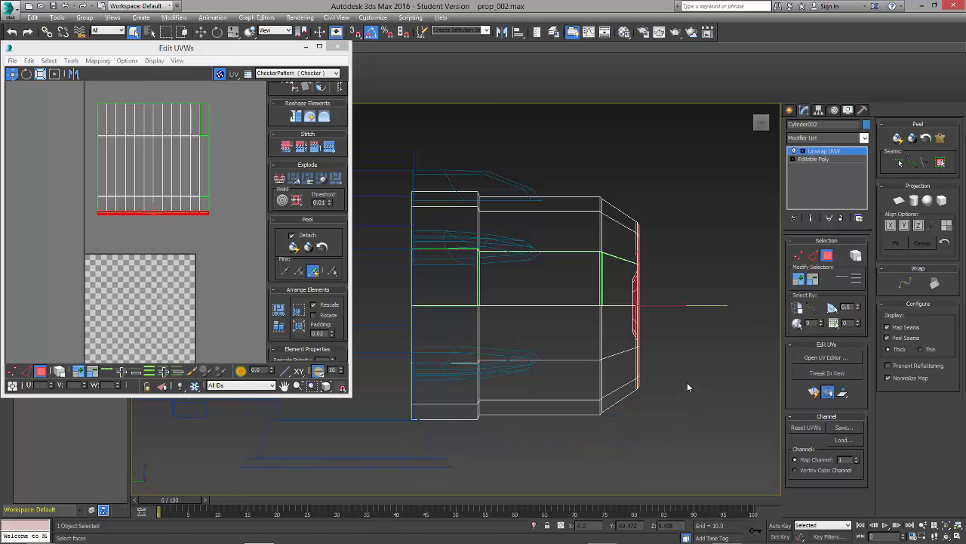
scroll(687, 382, up, 2)
alt+middle_drag(707, 392, 645, 399)
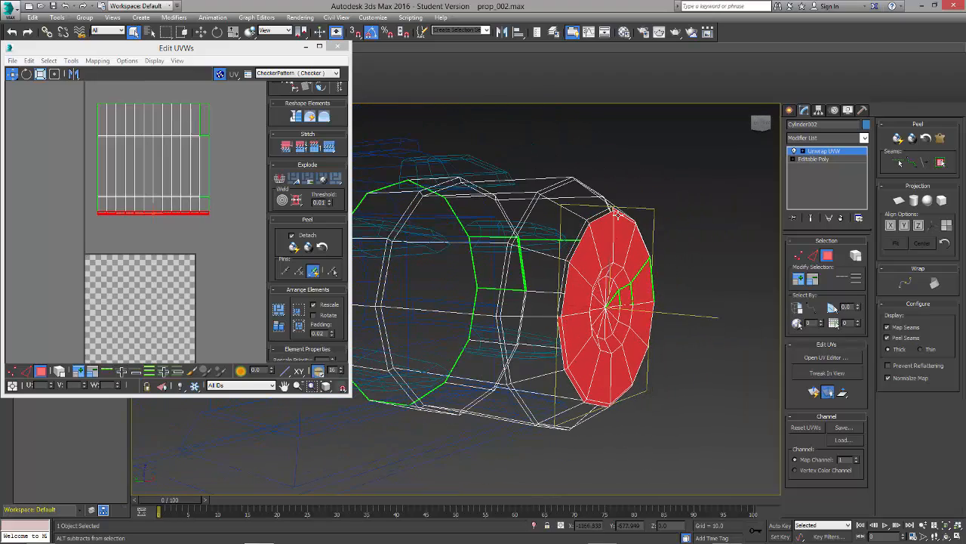
alt+middle_drag(721, 338, 639, 352)
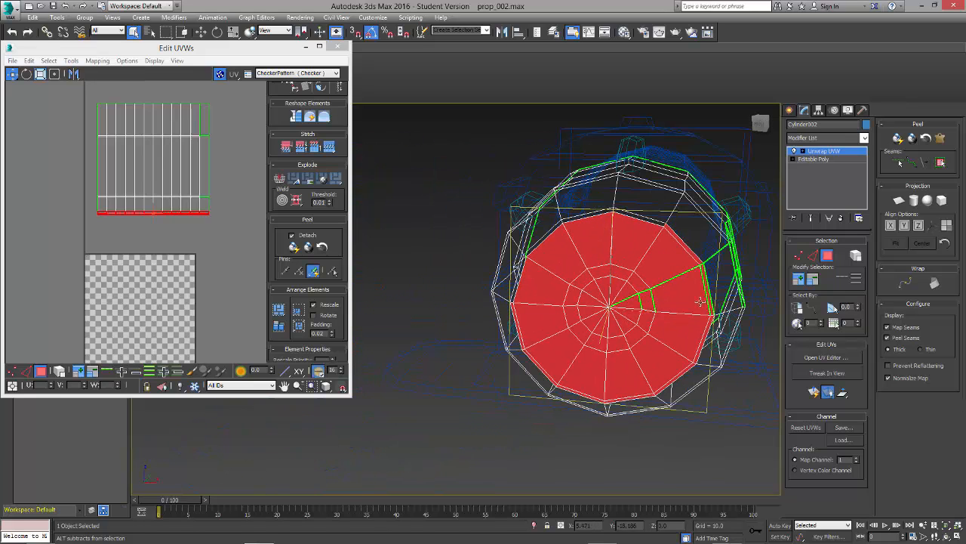
drag(745, 246, 706, 274)
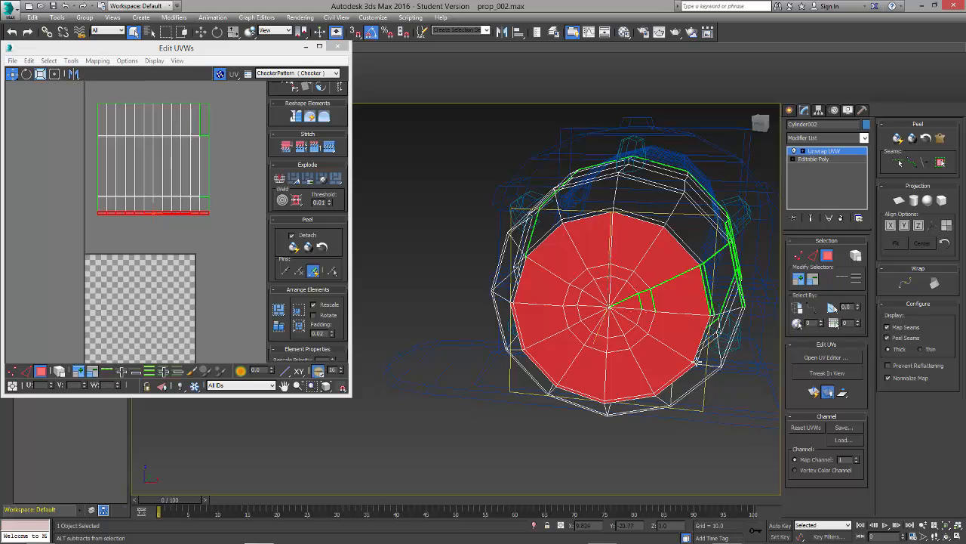
alt+middle_drag(641, 395, 544, 349)
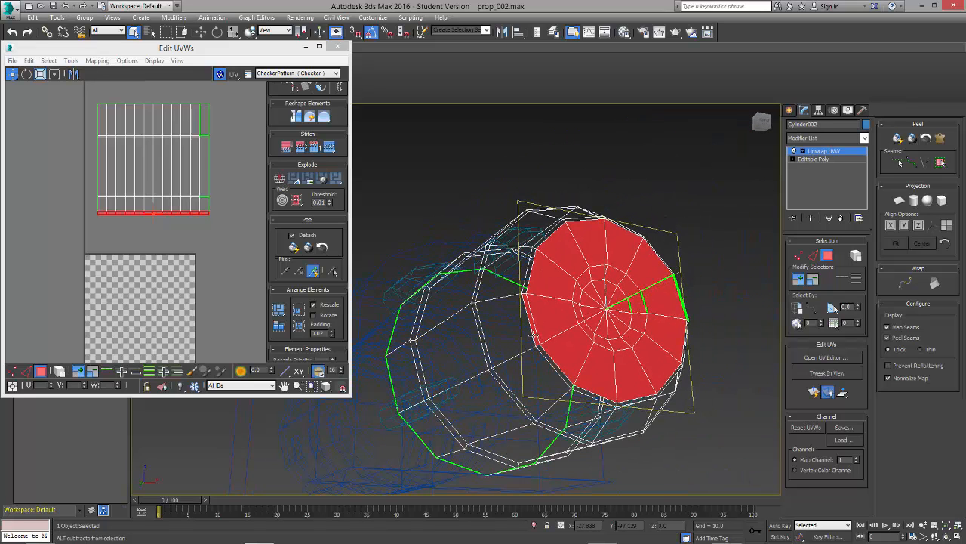
alt+middle_drag(722, 342, 726, 364)
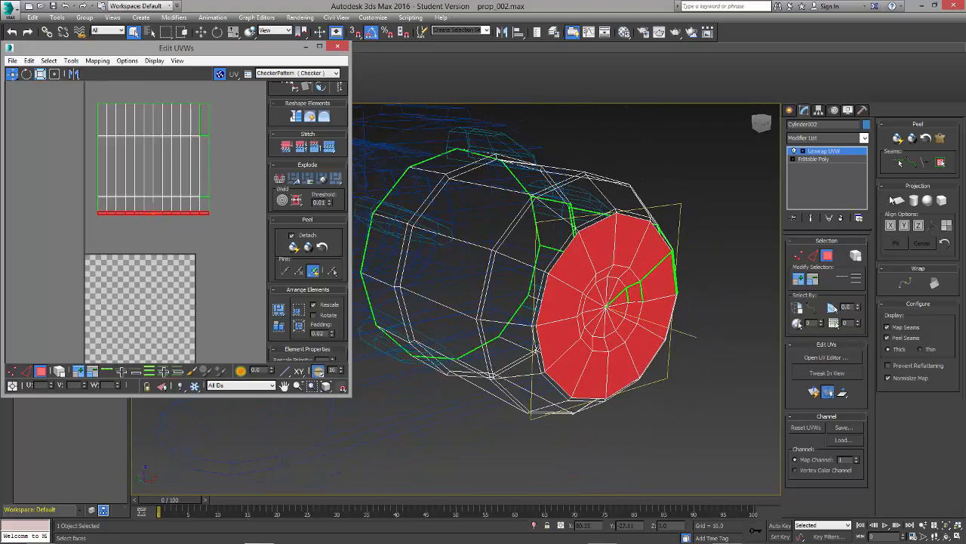
Step: Apply a planar projection to the front cap faces and move the round shell out of the tile, beside the body shell
click(897, 200)
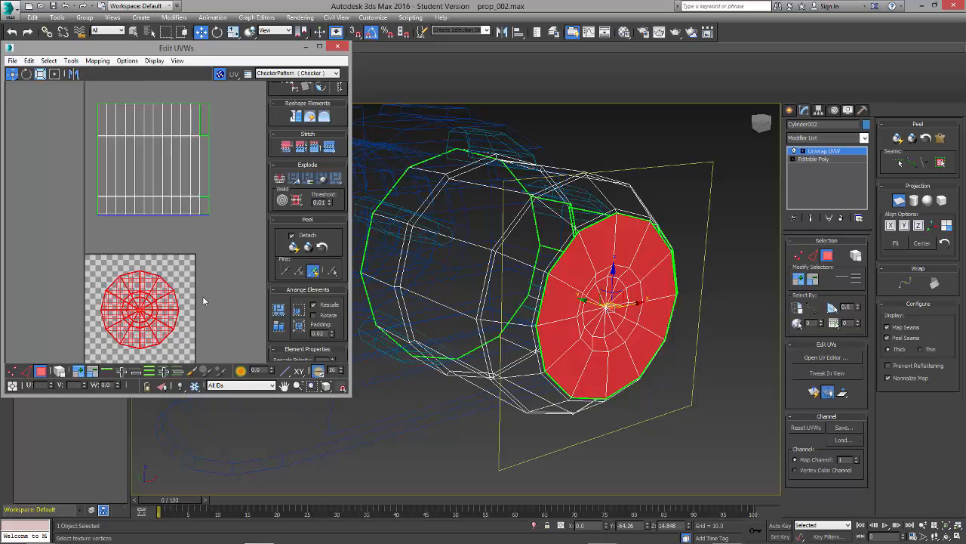
scroll(202, 300, down, 2)
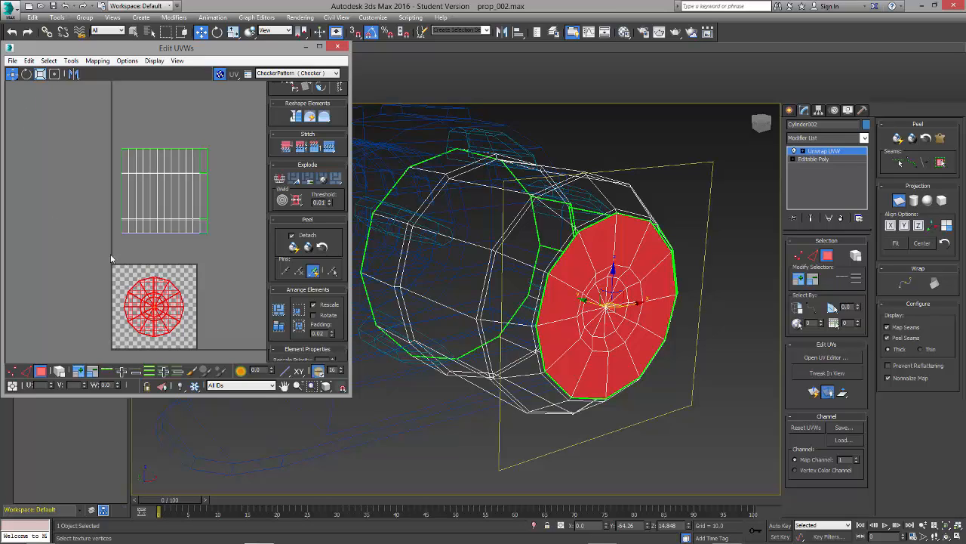
click(898, 200)
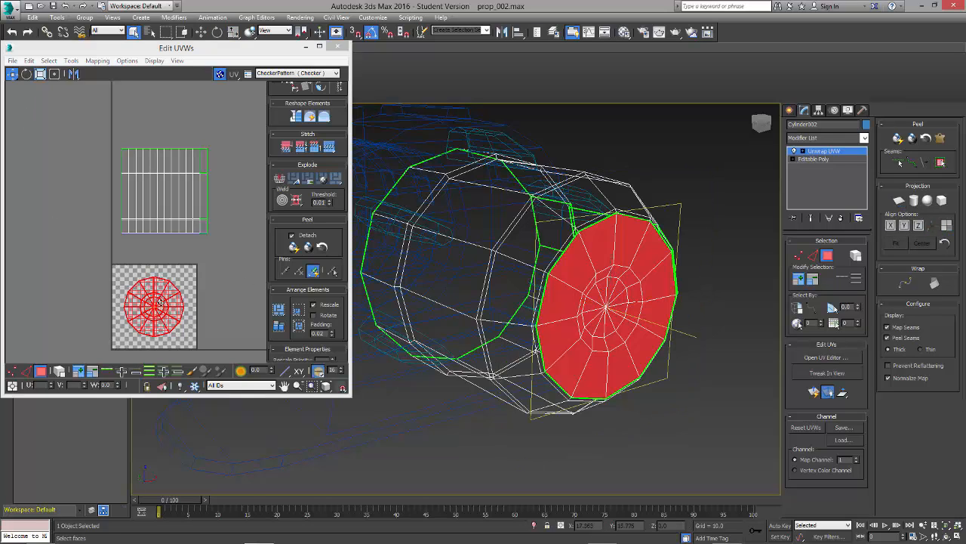
drag(137, 301, 247, 218)
scroll(241, 238, down, 1)
click(237, 276)
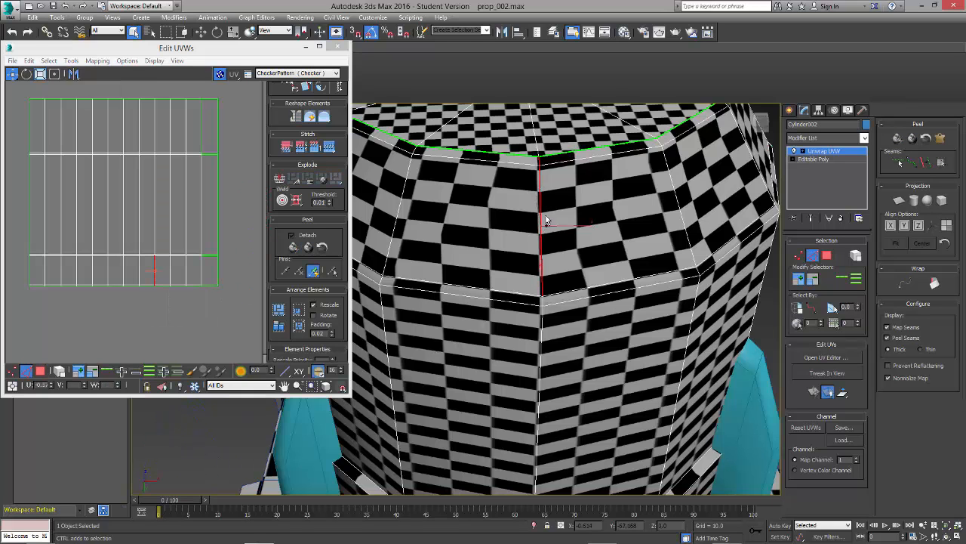
Step: Select the full lengthwise edge line along the underside of the cylinder and break the UVs along it
ctrl+click(541, 310)
scroll(570, 400, down, 5)
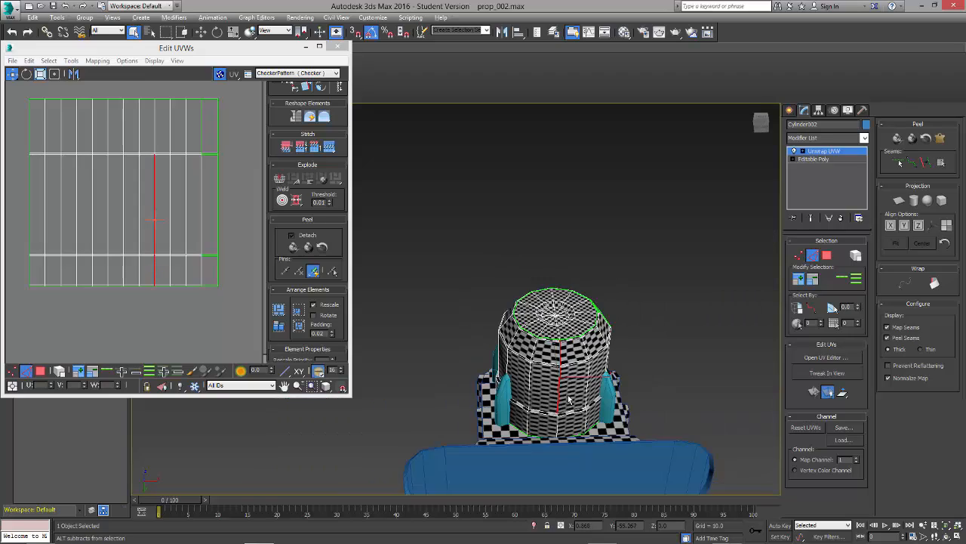
mouse_move(570, 400)
alt+middle_down()
mouse_move(585, 383)
mouse_move(580, 411)
alt+middle_up()
key(z)
alt+middle_drag(521, 416, 504, 367)
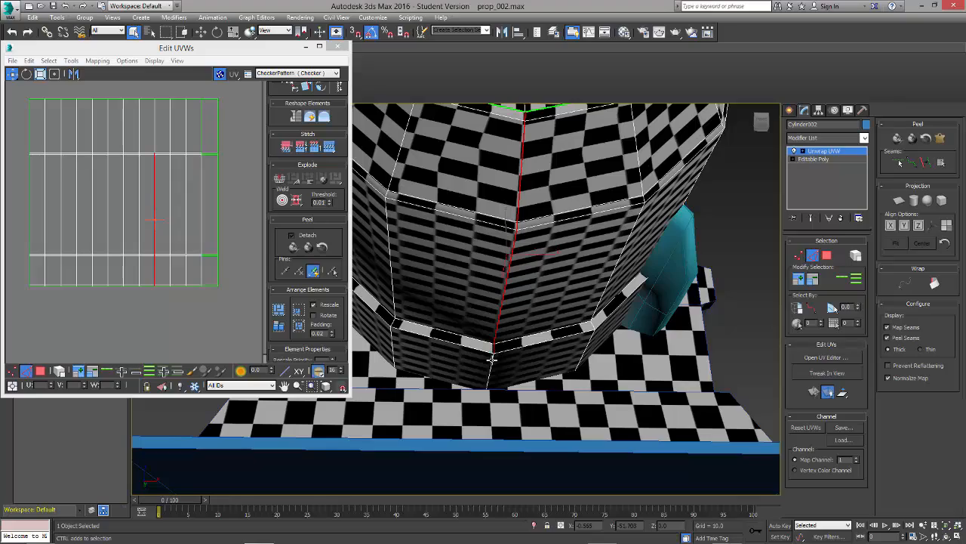
alt+middle_drag(531, 405, 506, 189)
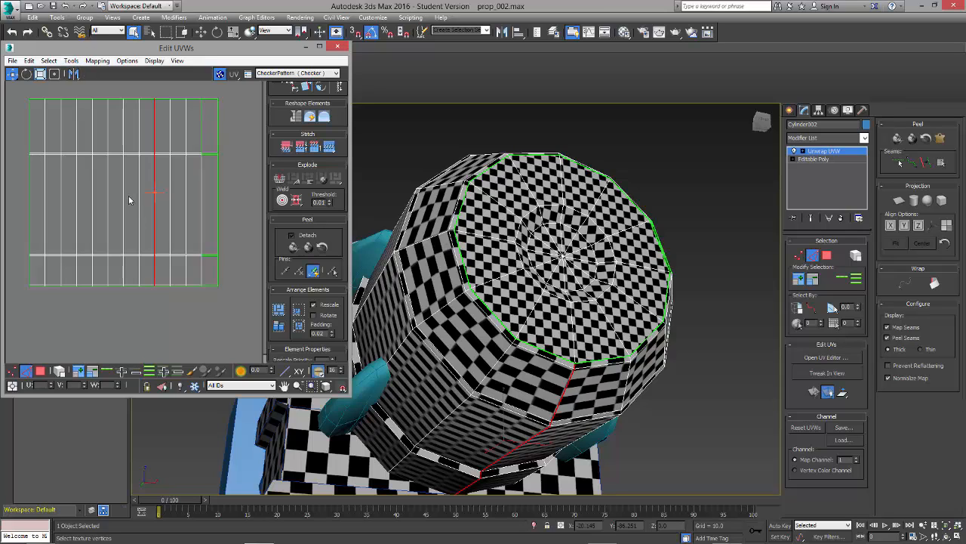
click(70, 60)
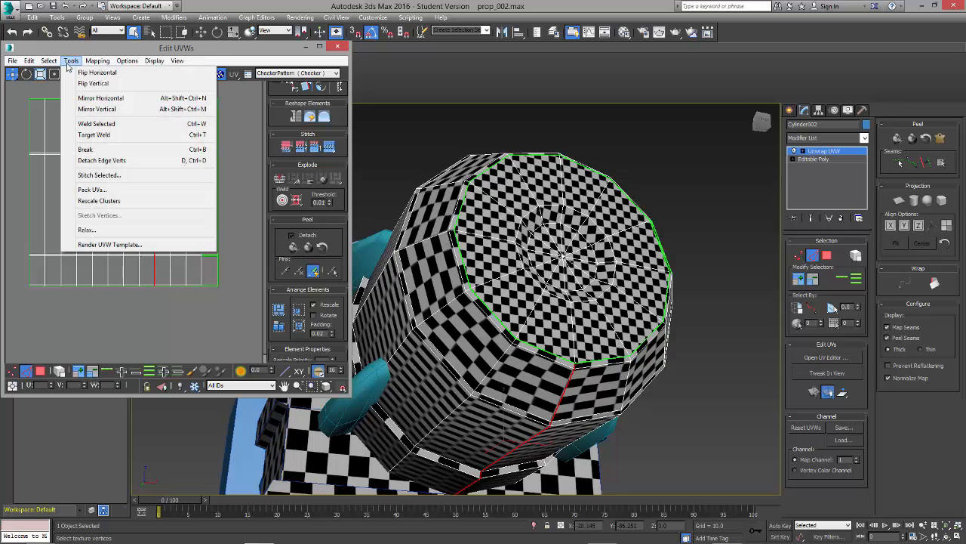
click(88, 154)
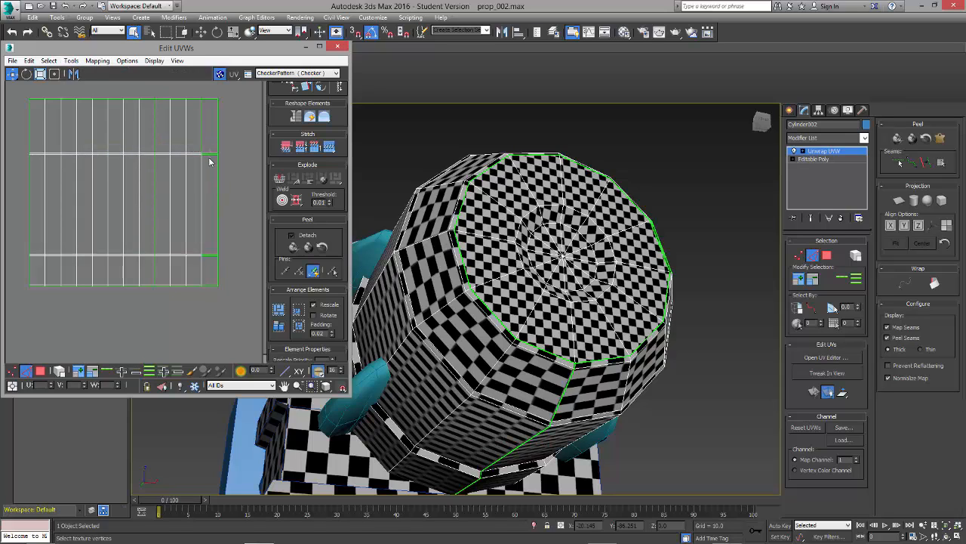
Step: Stitch the split lengthwise edge of the last column in the upper part of the cylinder body shell
click(329, 148)
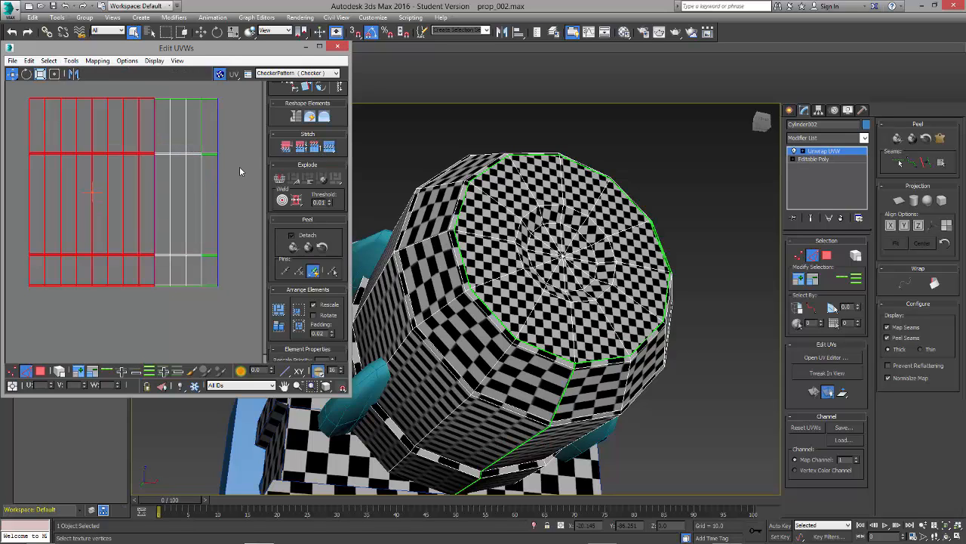
click(239, 166)
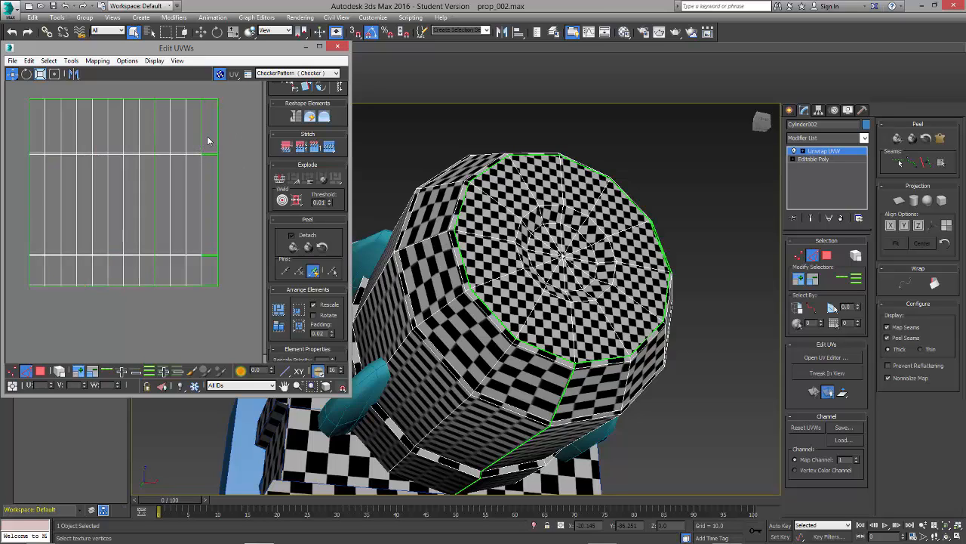
click(202, 139)
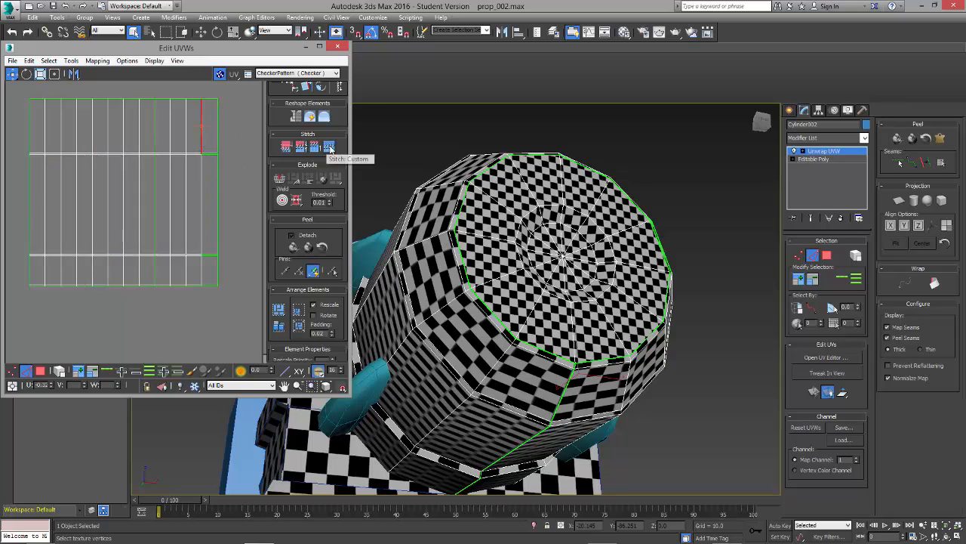
click(249, 152)
Step: Stitch the two short horizontal edges of the body shell's last column along its upper narrow band
click(211, 155)
scroll(213, 163, up, 6)
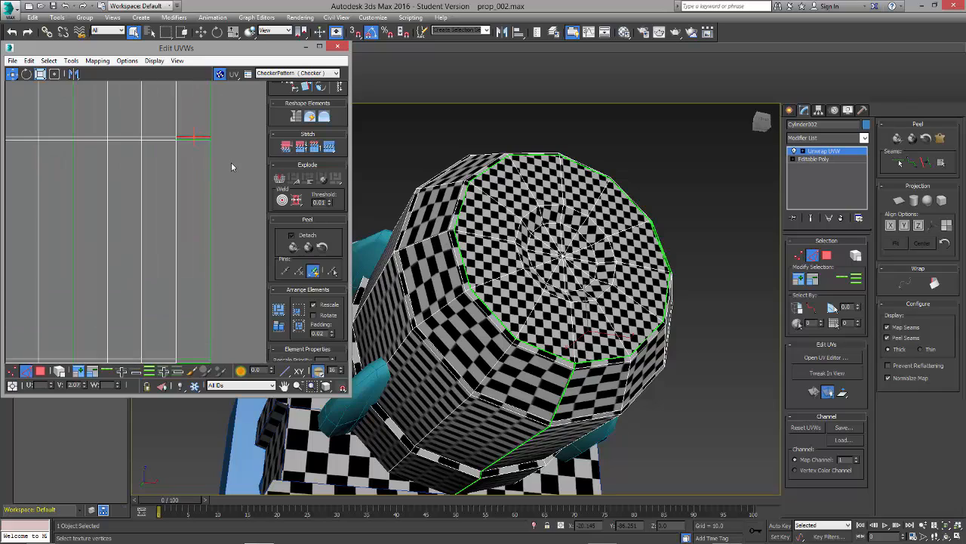
click(329, 149)
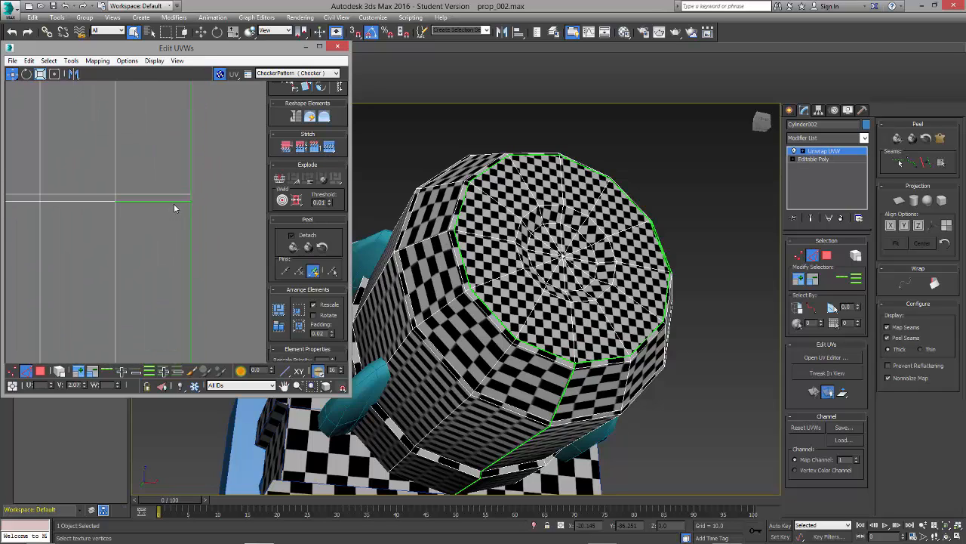
click(174, 203)
click(327, 146)
Step: Stitch the two short horizontal edges of the last column along the body shell's lower narrow band
scroll(234, 234, down, 5)
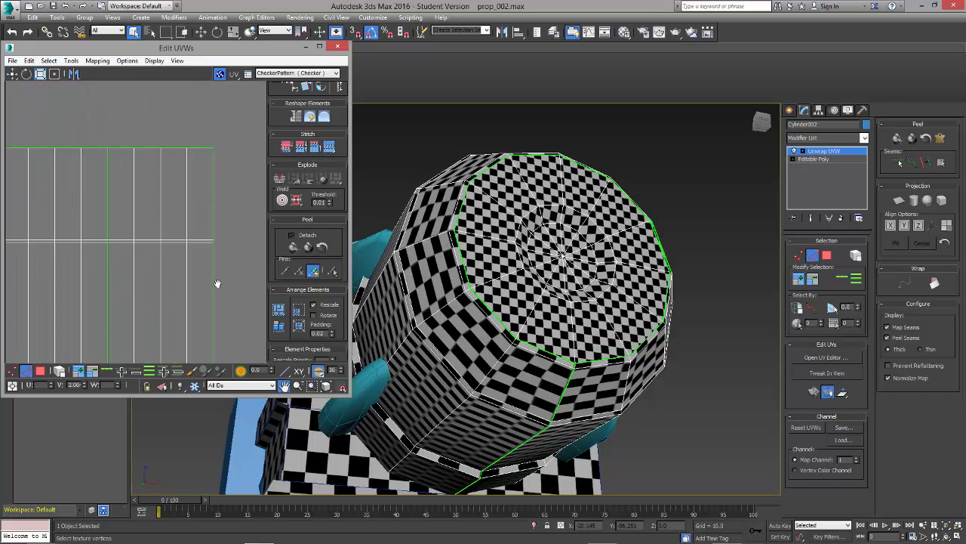
middle_drag(217, 281, 218, 211)
scroll(217, 302, up, 6)
click(210, 250)
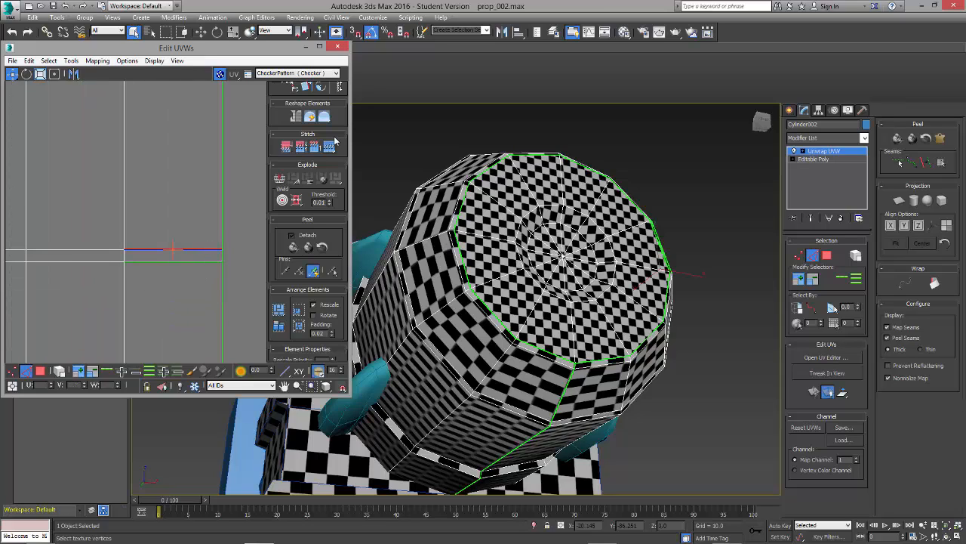
click(329, 147)
click(210, 262)
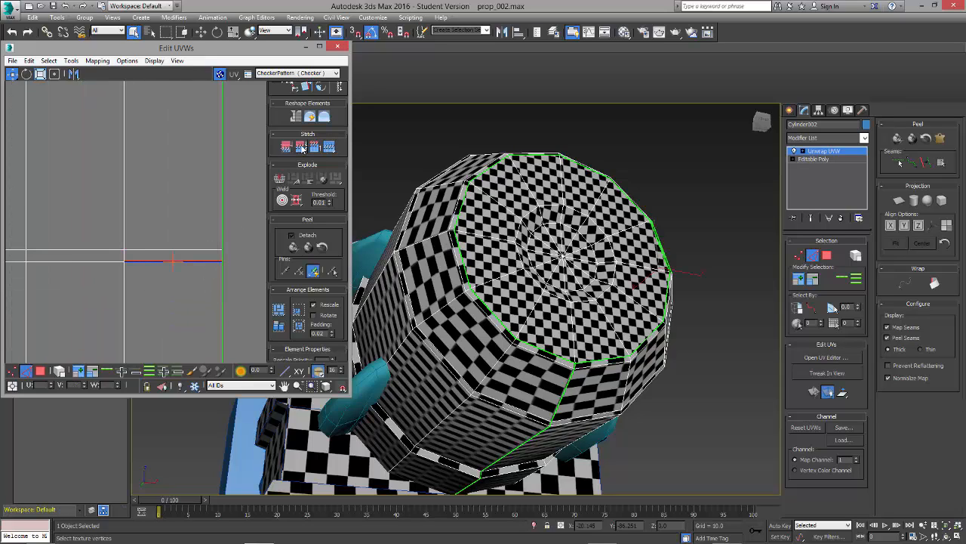
click(329, 147)
Step: Stitch the short horizontal edge of the last column just above the body shell's lower border
scroll(227, 241, down, 3)
middle_drag(227, 286, 238, 231)
scroll(214, 291, up, 5)
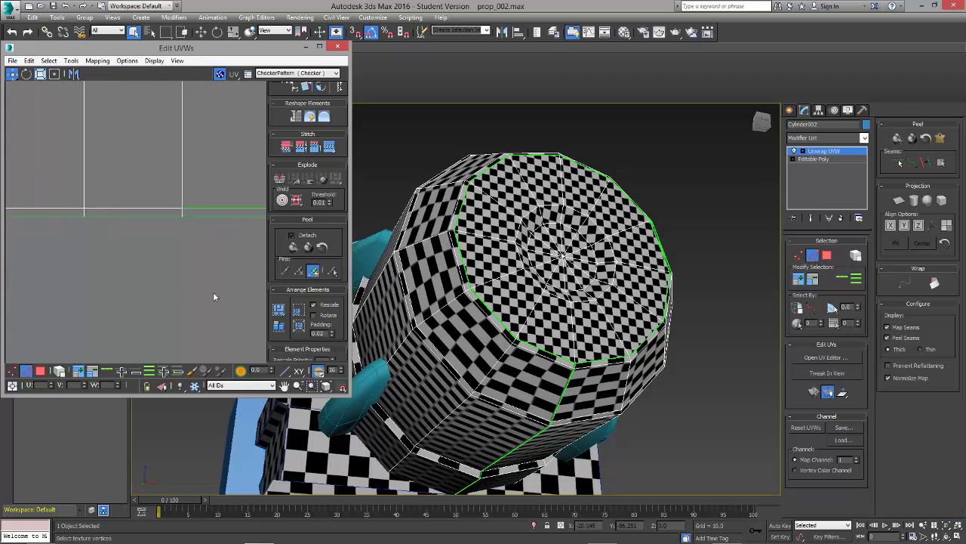
click(216, 186)
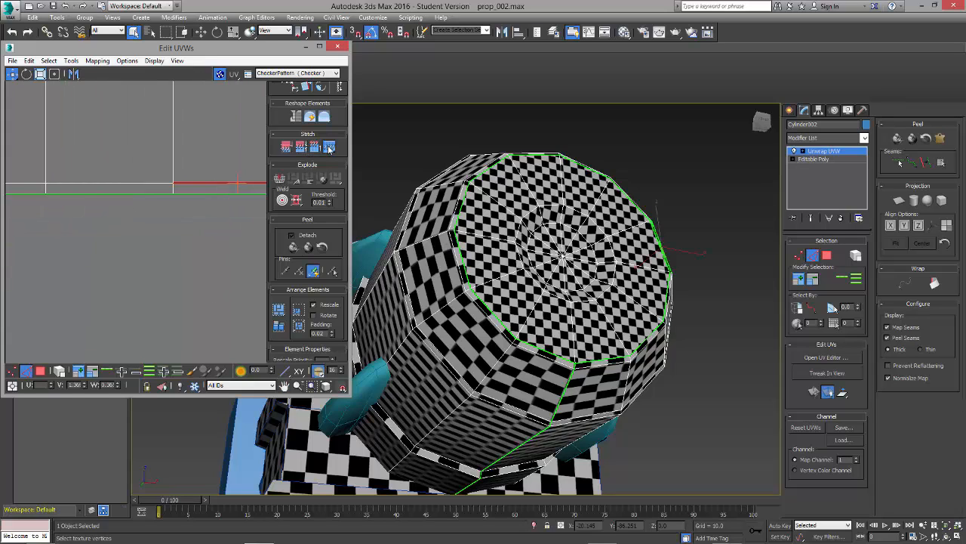
click(329, 146)
scroll(212, 246, down, 5)
scroll(166, 245, up, 2)
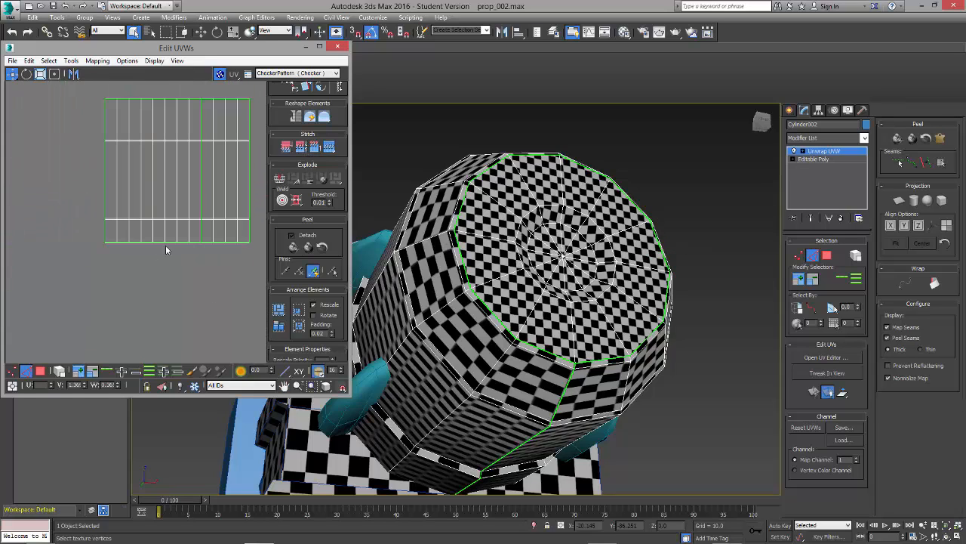
Step: Select a seam edge on the cylinder's side to identify the matching borders of the body shell
middle_drag(205, 201, 173, 251)
scroll(428, 225, down, 2)
alt+middle_drag(521, 227, 452, 310)
scroll(489, 321, down, 3)
click(473, 304)
middle_drag(196, 257, 121, 246)
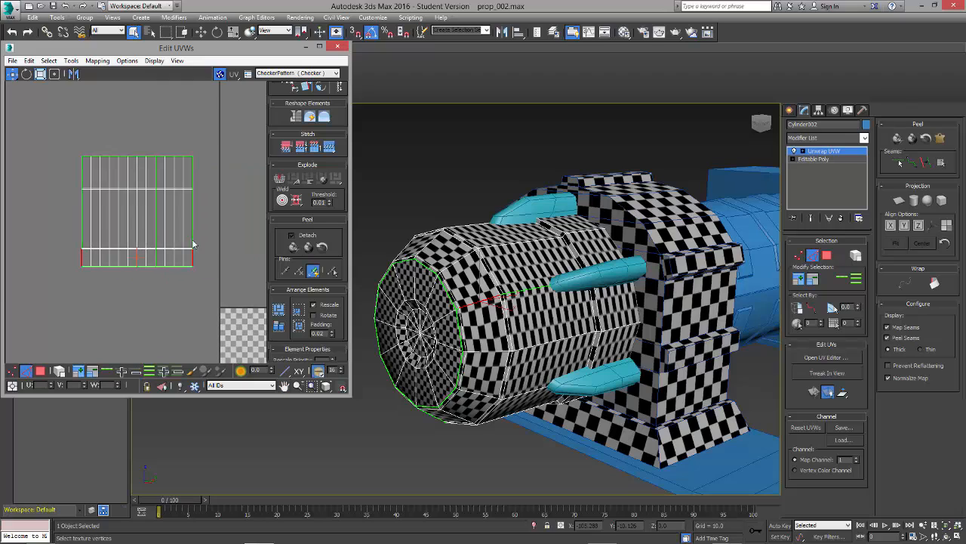
Step: Stitch the body shell's two outer lengthwise borders together with Stitch Custom to close the seam on the cylinder's side
scroll(192, 244, up, 4)
click(182, 274)
scroll(191, 279, up, 2)
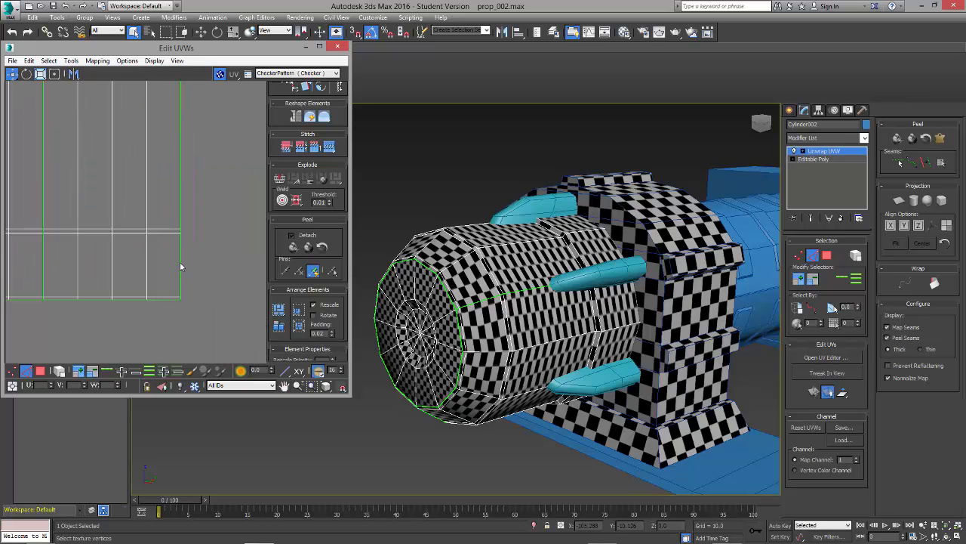
click(181, 267)
click(301, 148)
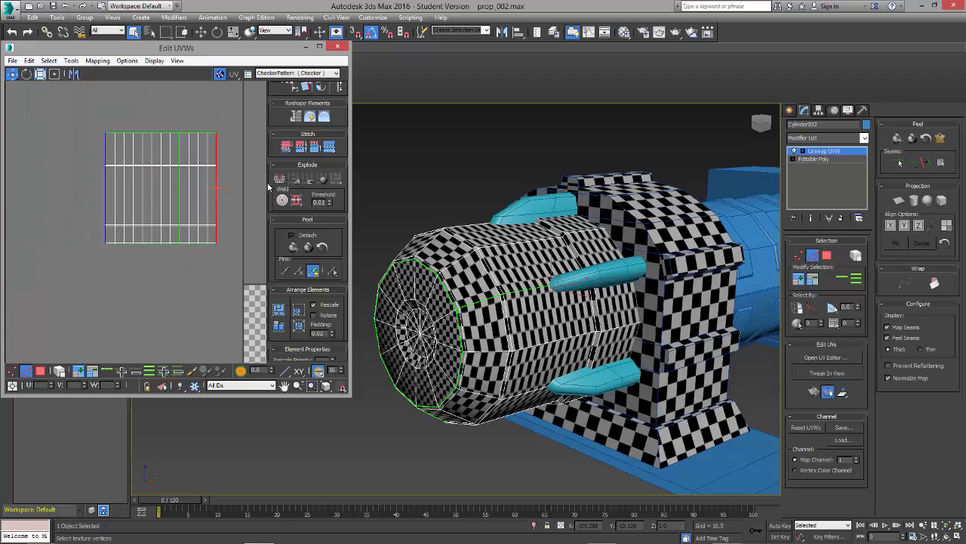
click(332, 149)
click(224, 259)
middle_drag(248, 191, 166, 210)
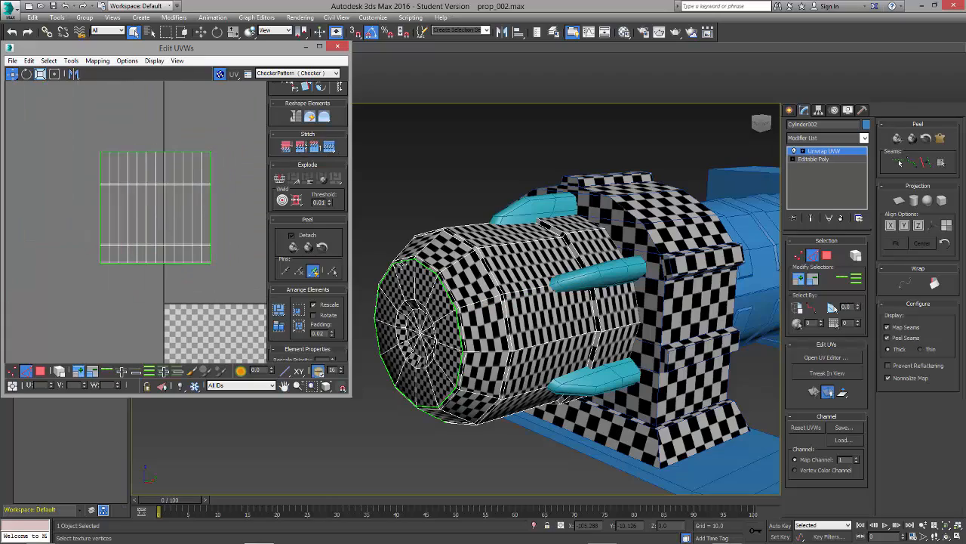
Step: Select all UV vertices of the cylinder body shell, leaving out the round cap shell
alt+middle_drag(403, 263, 514, 338)
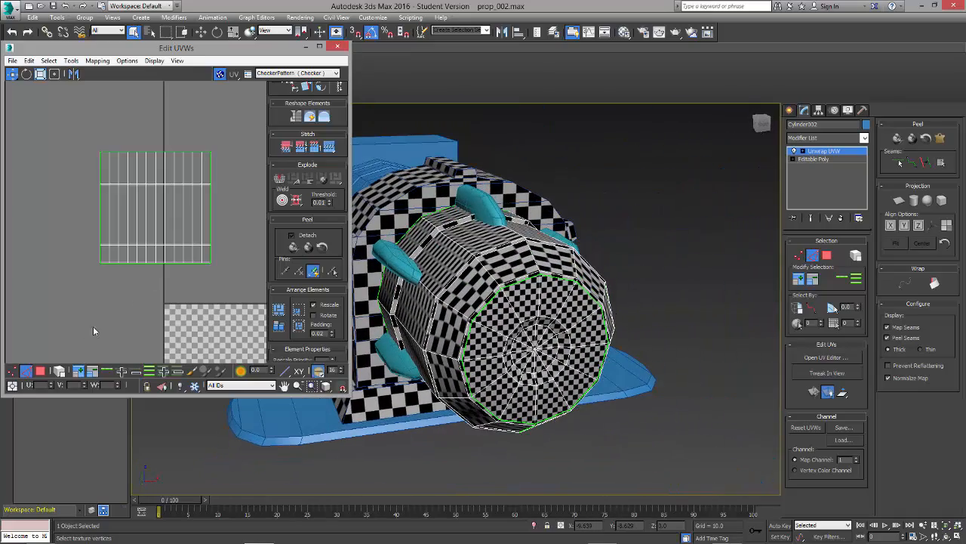
scroll(115, 330, down, 3)
middle_drag(136, 323, 101, 259)
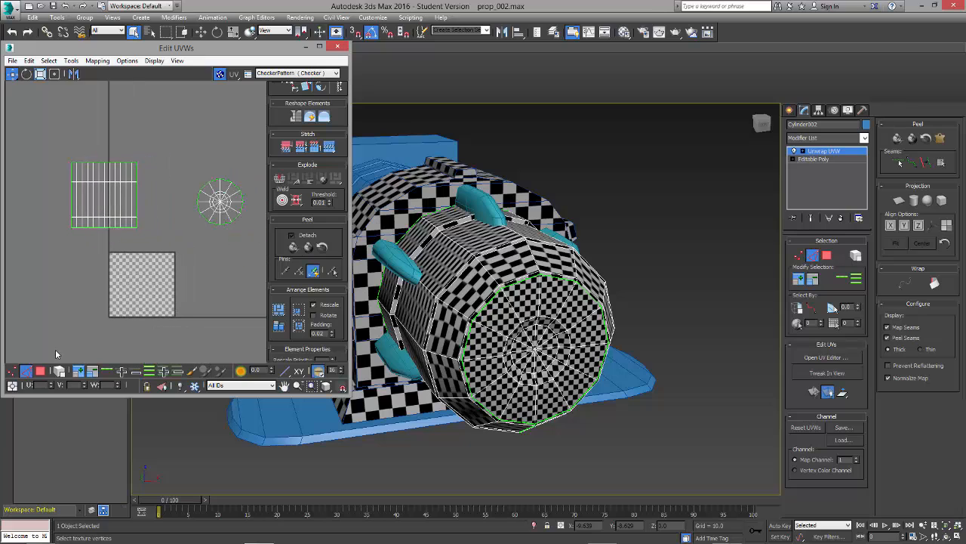
click(16, 371)
drag(41, 143, 163, 258)
scroll(137, 214, up, 2)
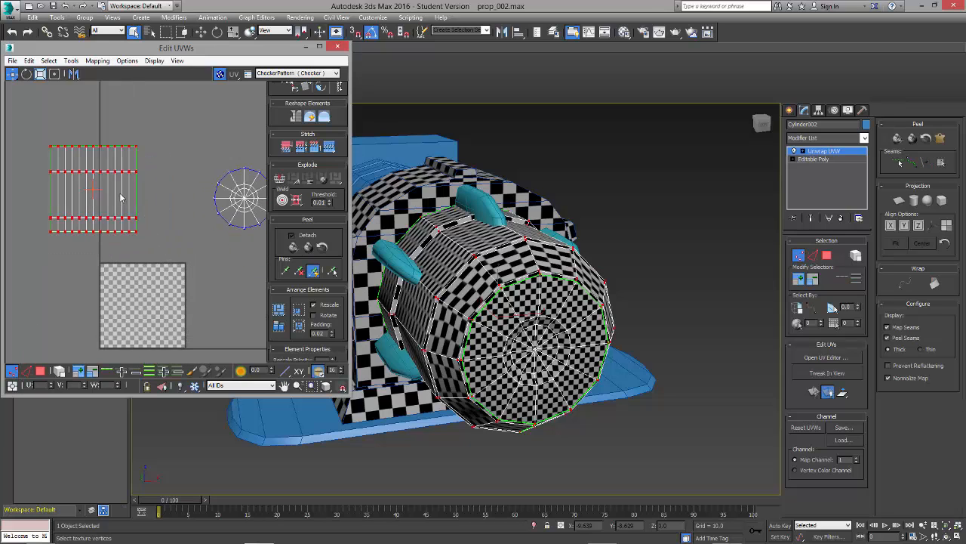
Step: Set the Relax tool to Relax By Polygon Angles and try it on the body shell
click(66, 62)
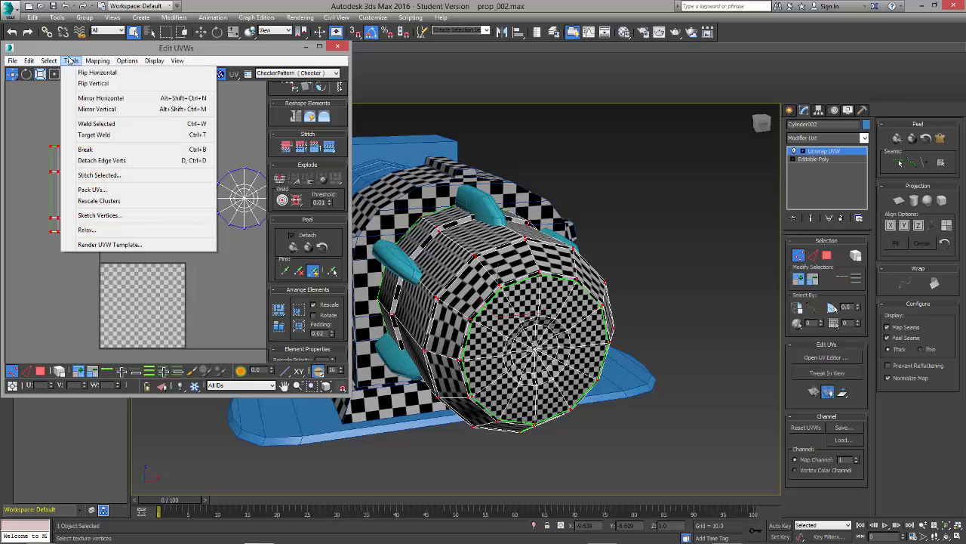
click(114, 229)
middle_drag(106, 173, 117, 219)
click(85, 92)
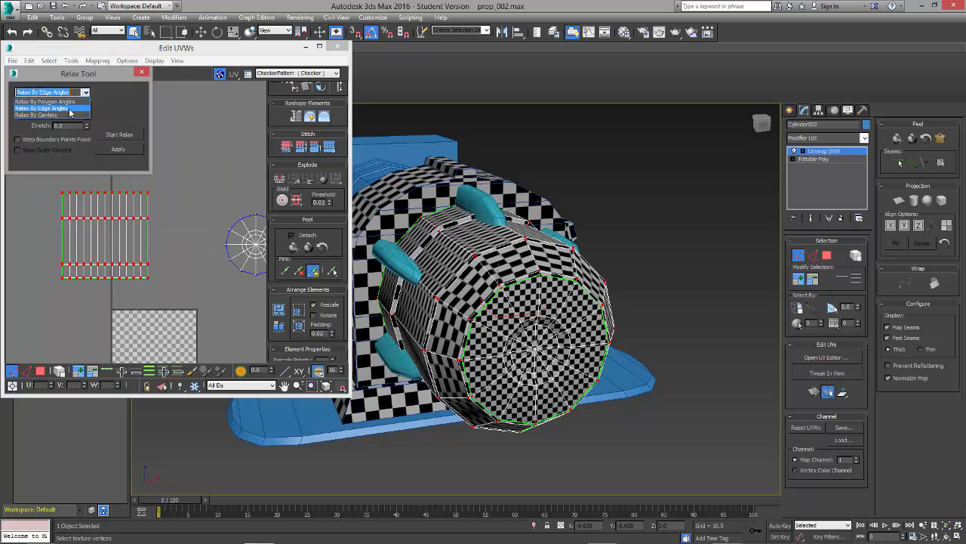
click(68, 101)
click(114, 135)
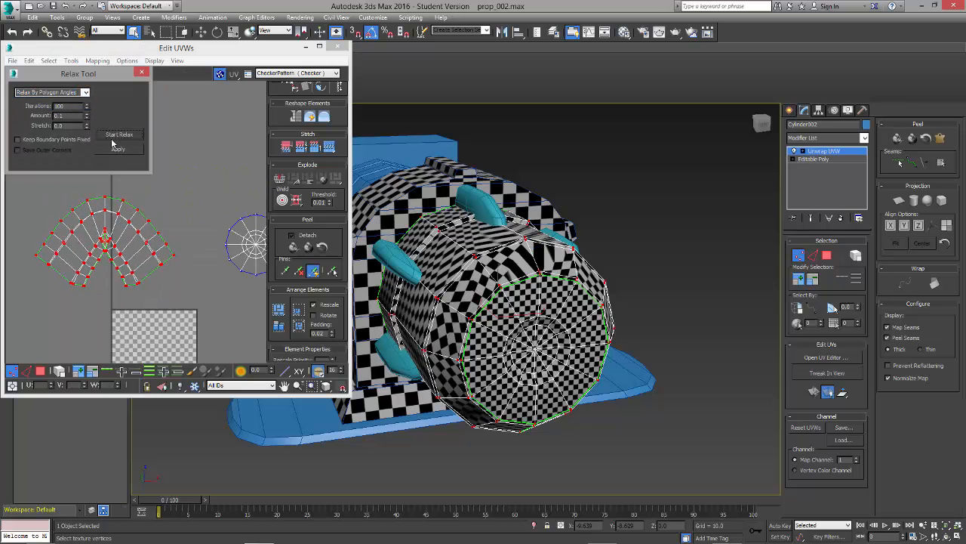
Step: Flip the body shell horizontally and relax it by polygon angles, closing the Relax tool when finished
right_click(123, 220)
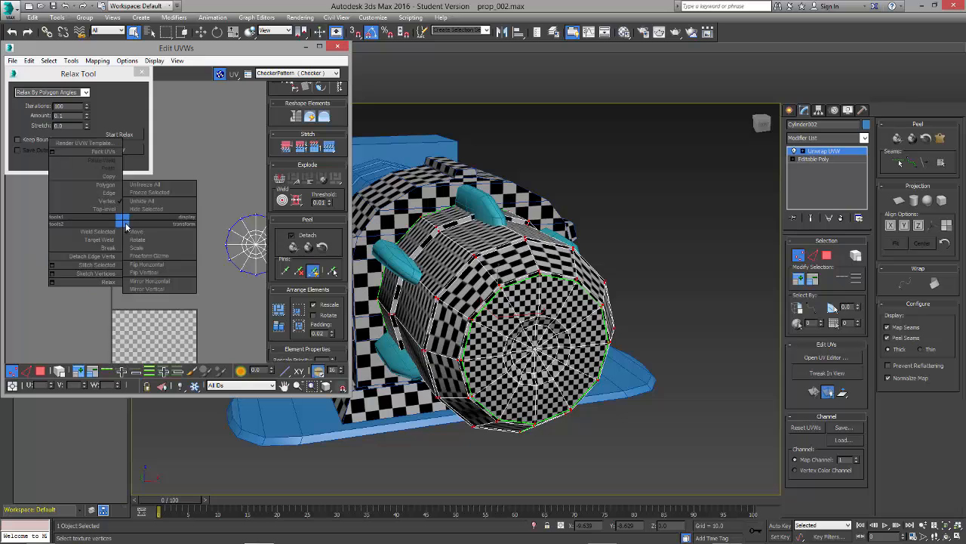
click(151, 264)
click(118, 134)
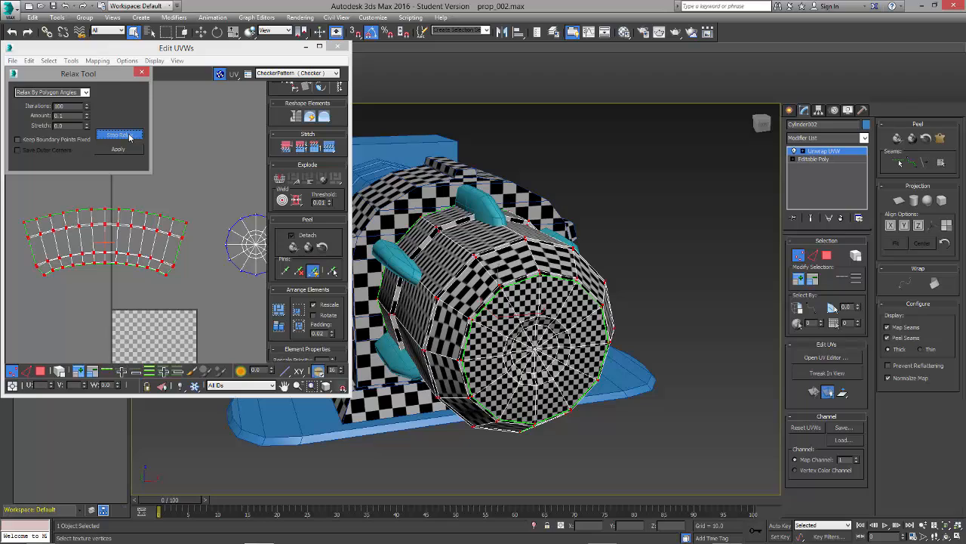
click(130, 136)
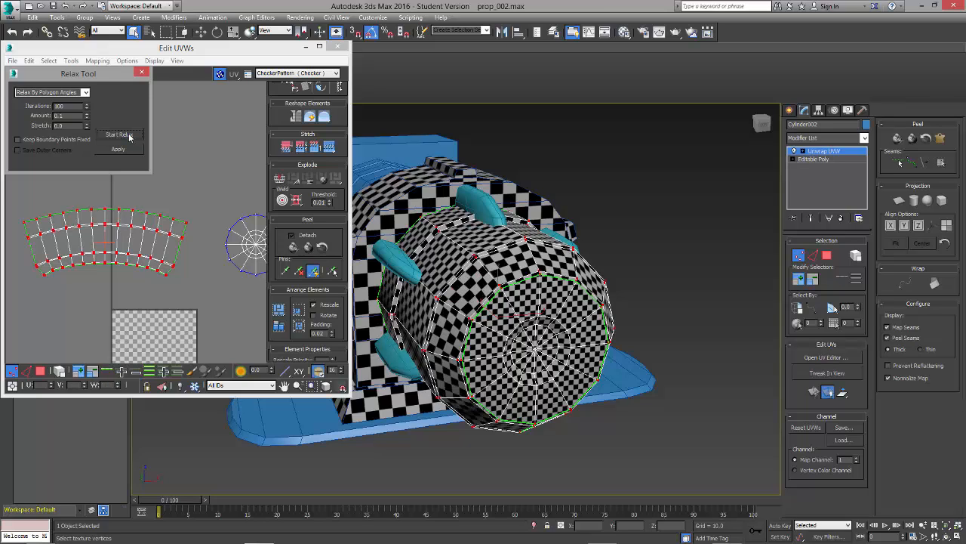
click(142, 74)
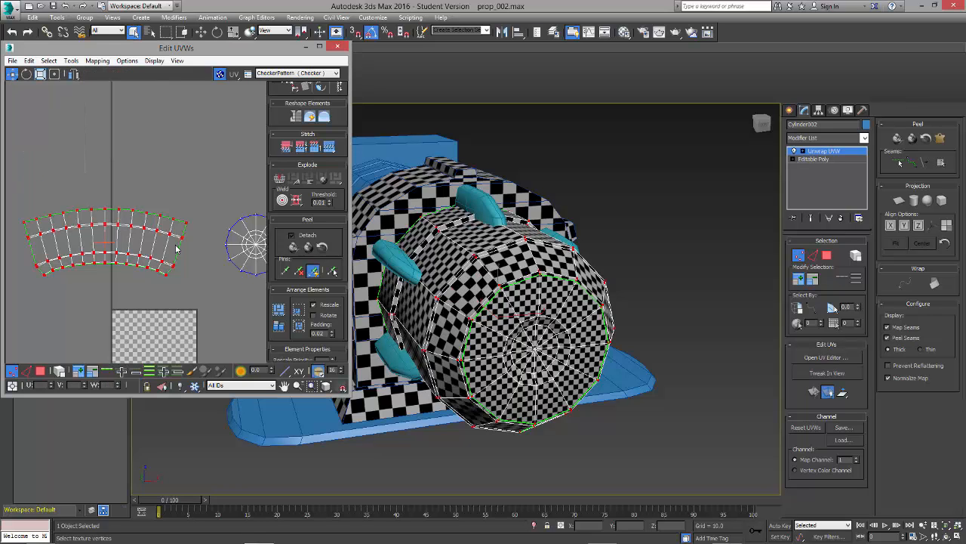
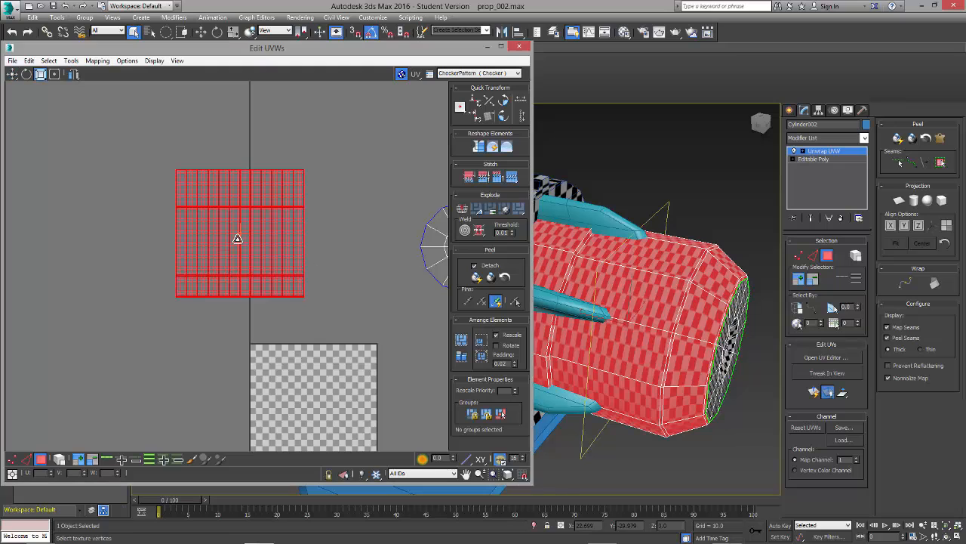
Step: Reshape the square body shell into a wide, low strip in Freeform mode so its checkers look less stretched
click(249, 246)
drag(249, 245, 219, 204)
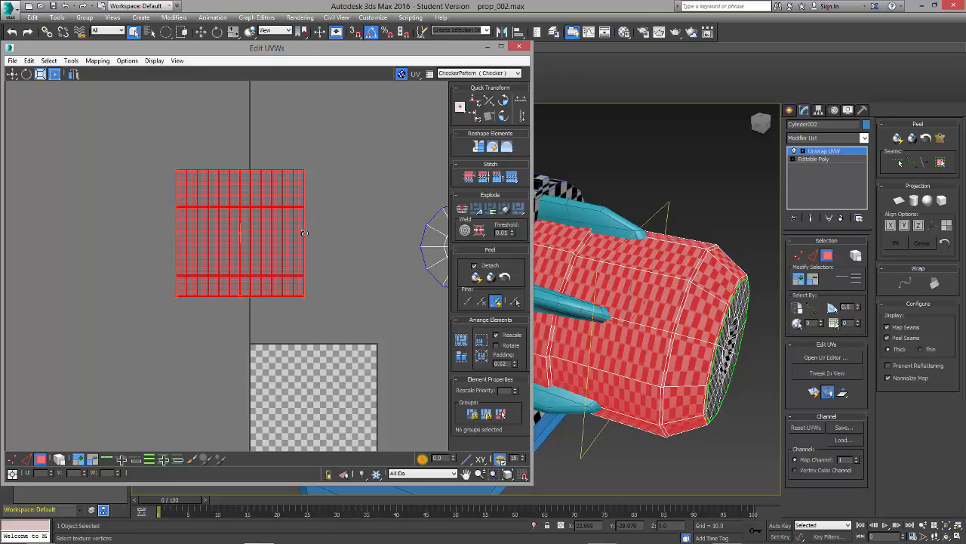
drag(343, 260, 280, 253)
drag(355, 147, 107, 380)
drag(304, 168, 398, 226)
click(395, 220)
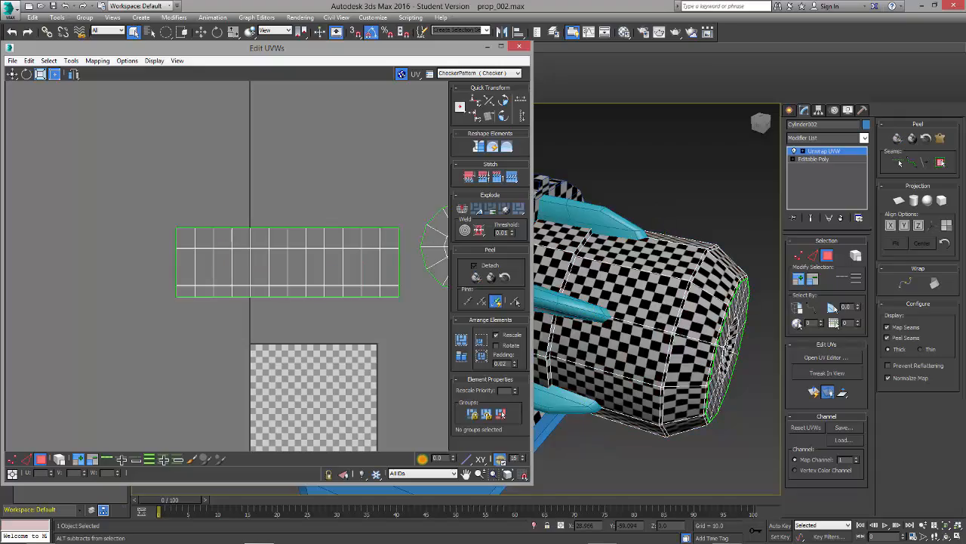
Step: Enlarge the body shell slightly in both width and height, extending it to the edge of the round cap shell
alt+middle_drag(683, 306, 660, 342)
click(392, 305)
click(203, 278)
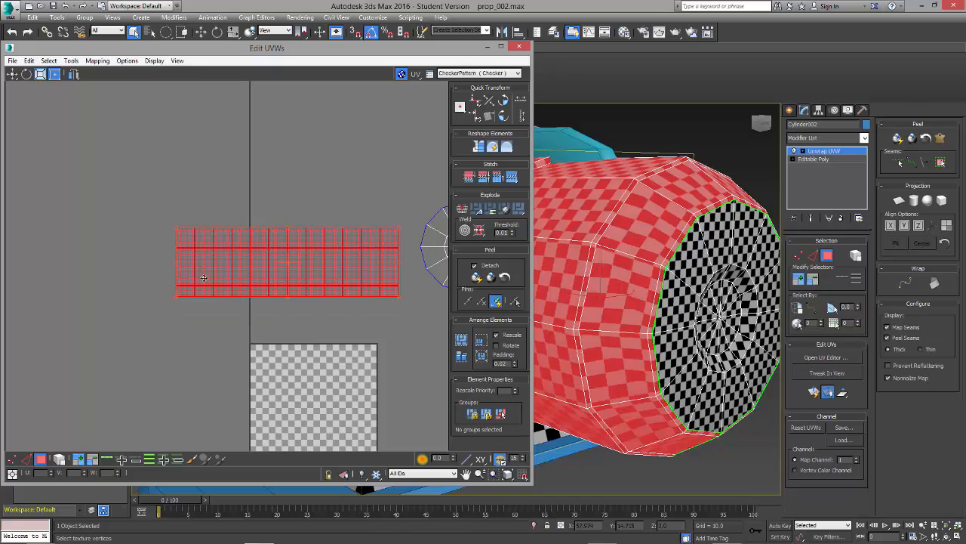
drag(398, 227, 418, 217)
click(397, 201)
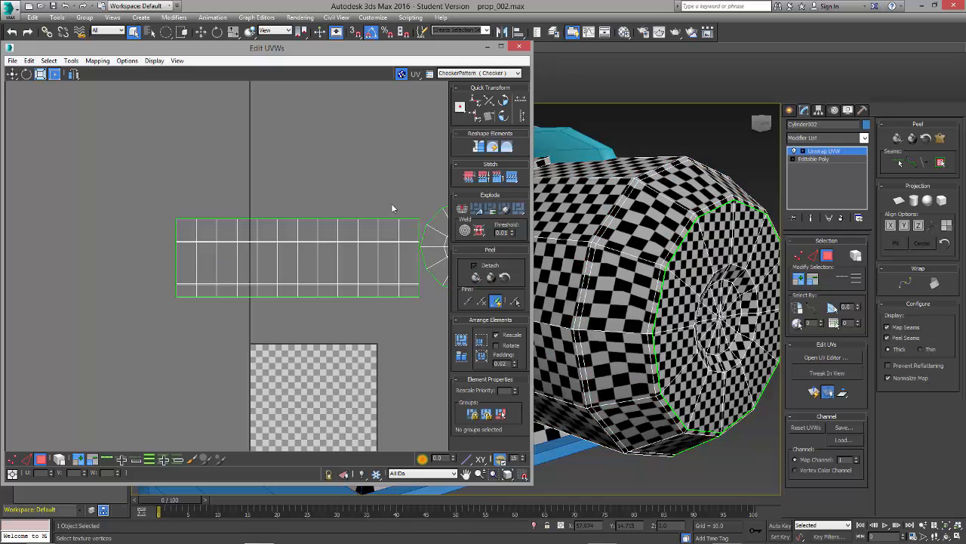
Step: Select the body shell's lower border vertices and move them slightly down to lengthen the row beside the cap
scroll(374, 278, down, 2)
scroll(633, 316, down, 3)
alt+middle_drag(633, 315, 617, 252)
middle_drag(385, 285, 365, 281)
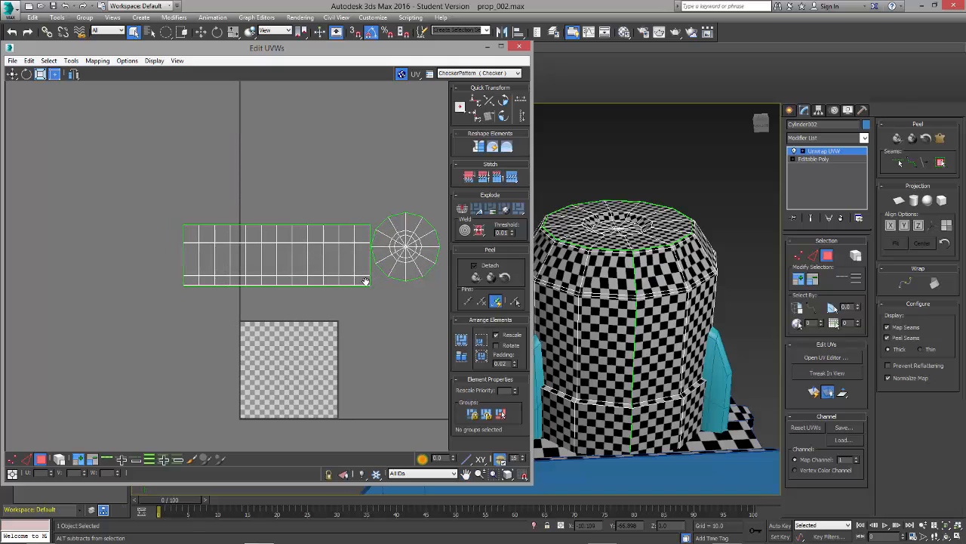
click(796, 256)
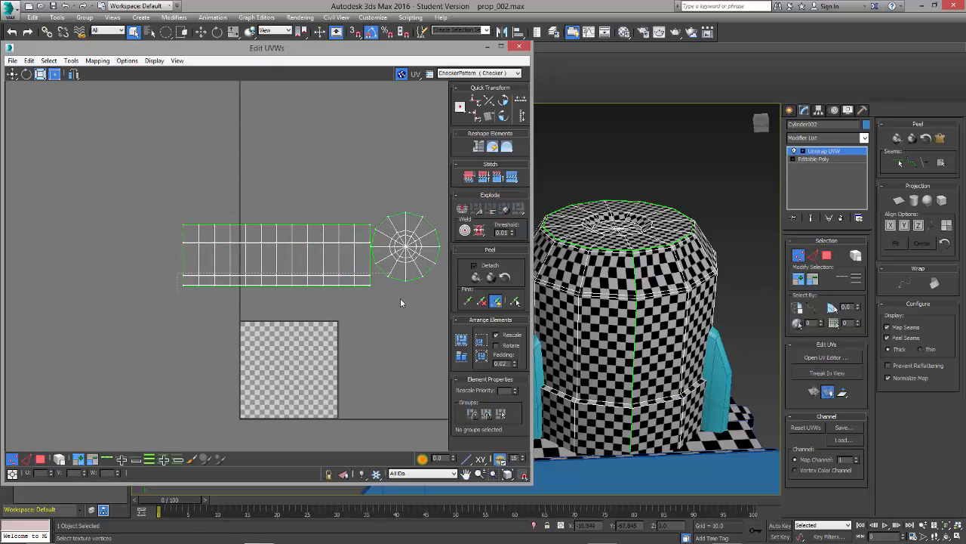
drag(400, 299, 163, 279)
click(317, 309)
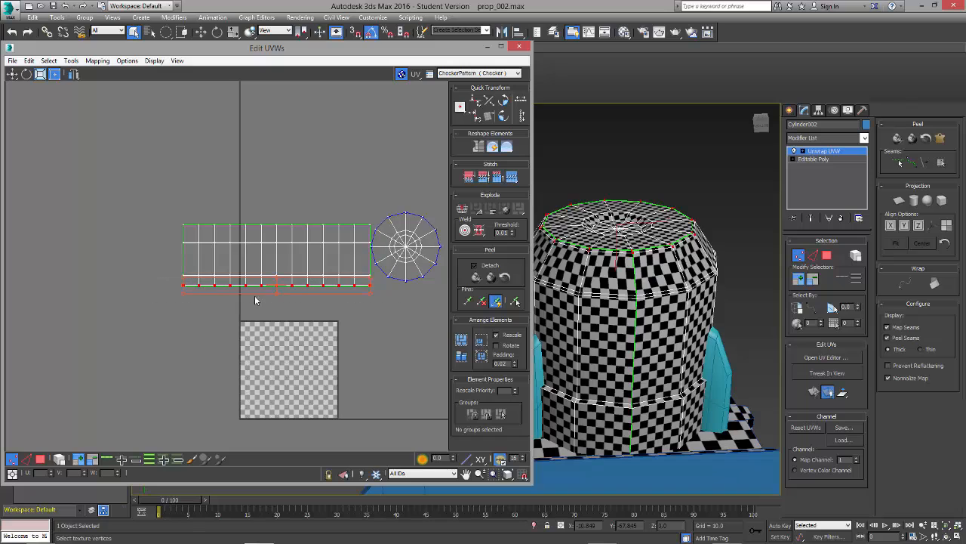
scroll(301, 301, up, 8)
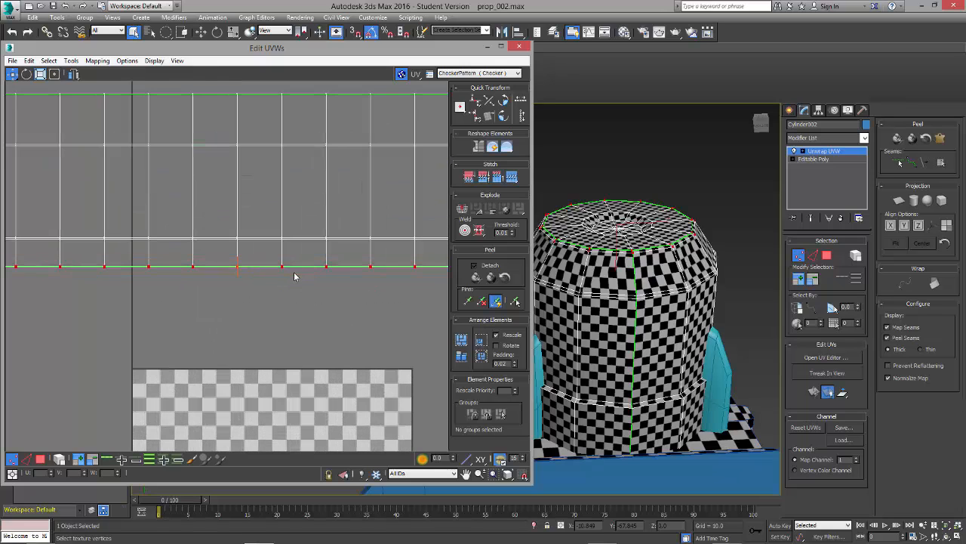
drag(283, 265, 284, 273)
Step: Examine the checker pattern along the cylinder's bevel and side for remaining distortion
click(623, 293)
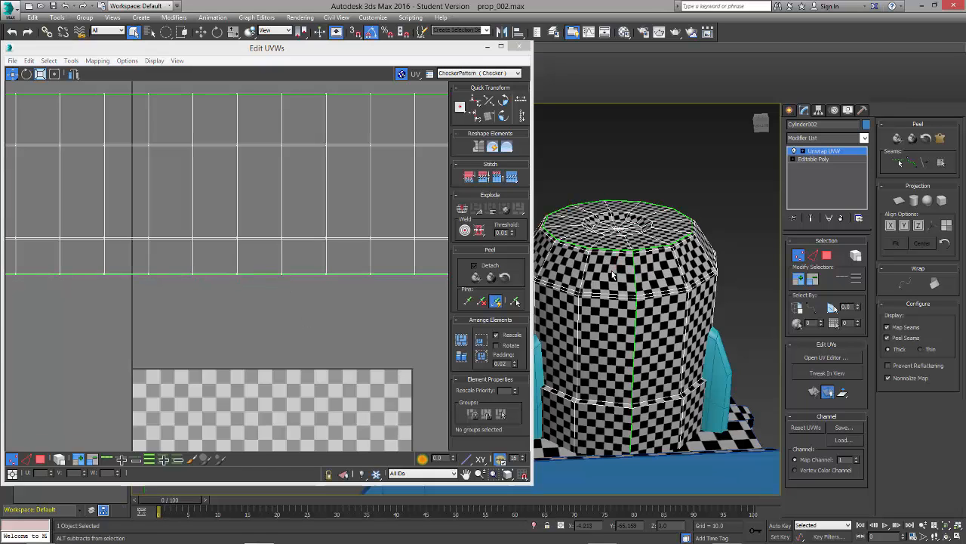
alt+middle_drag(624, 293, 649, 357)
scroll(623, 332, up, 5)
scroll(667, 409, down, 5)
scroll(707, 406, up, 3)
middle_click(361, 310)
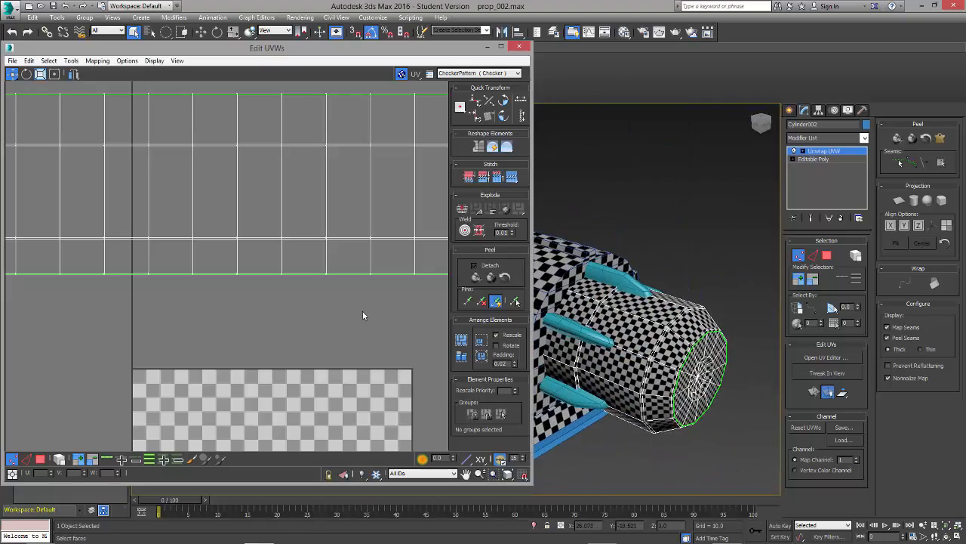
scroll(355, 311, down, 3)
middle_drag(342, 309, 279, 288)
alt+middle_drag(609, 368, 665, 361)
scroll(624, 375, up, 3)
middle_click(362, 283)
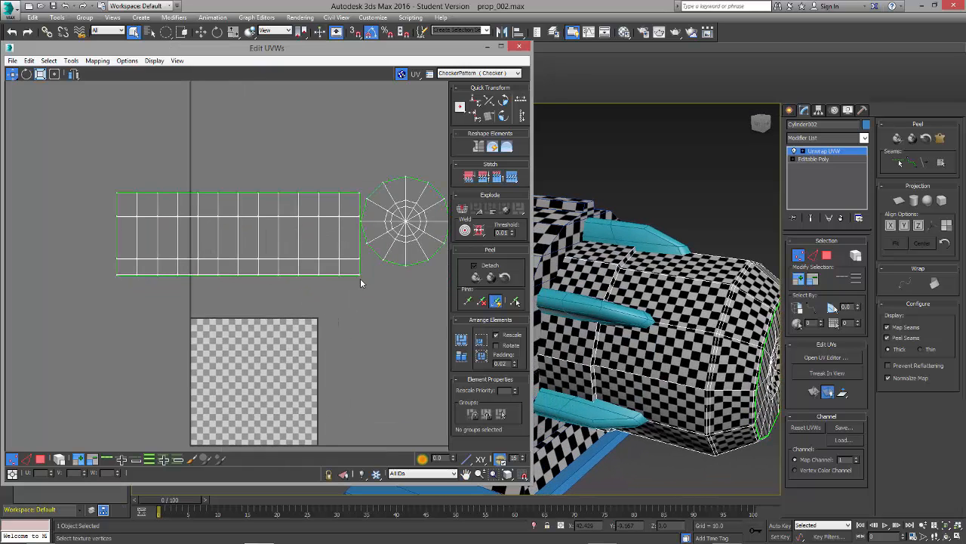
click(812, 255)
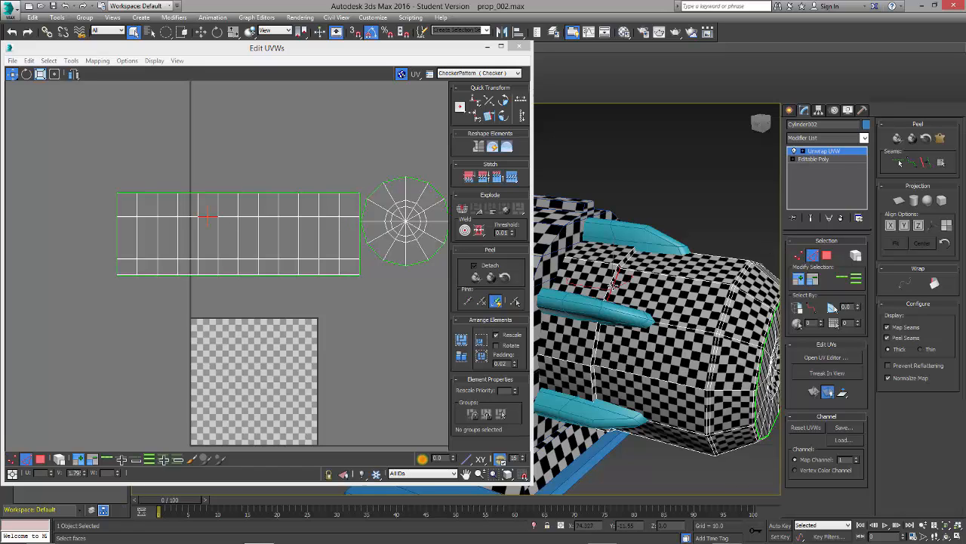
scroll(614, 284, up, 2)
scroll(194, 231, up, 5)
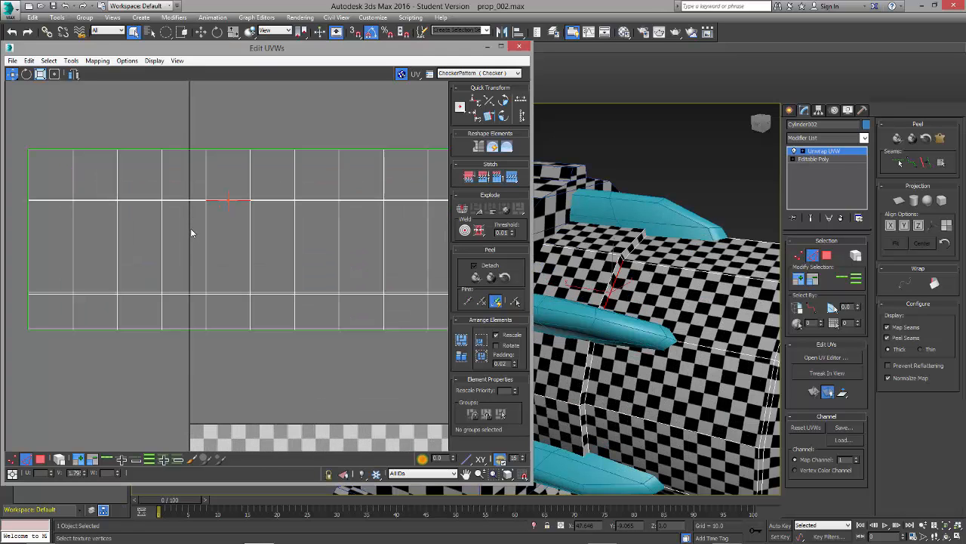
scroll(281, 221, up, 1)
scroll(255, 225, down, 5)
drag(101, 224, 441, 196)
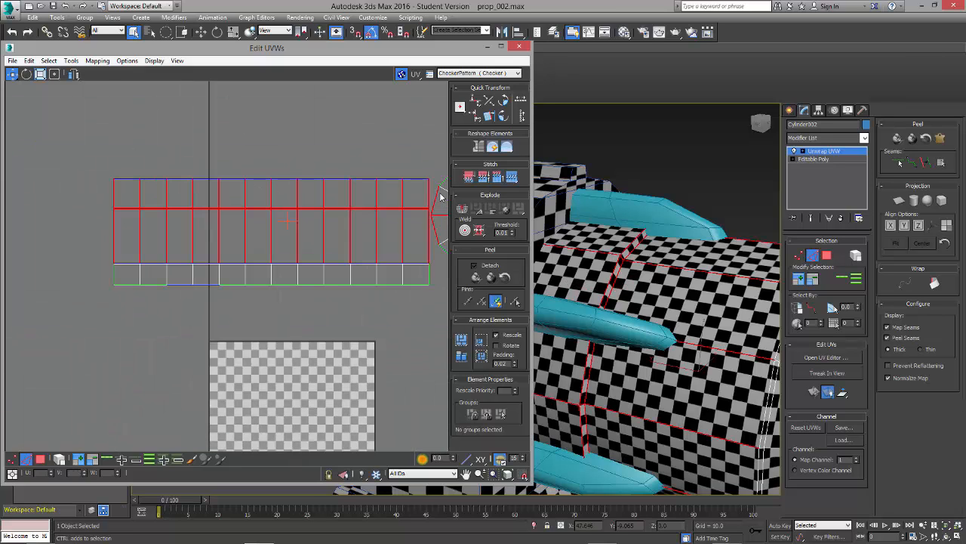
alt+drag(439, 257, 441, 259)
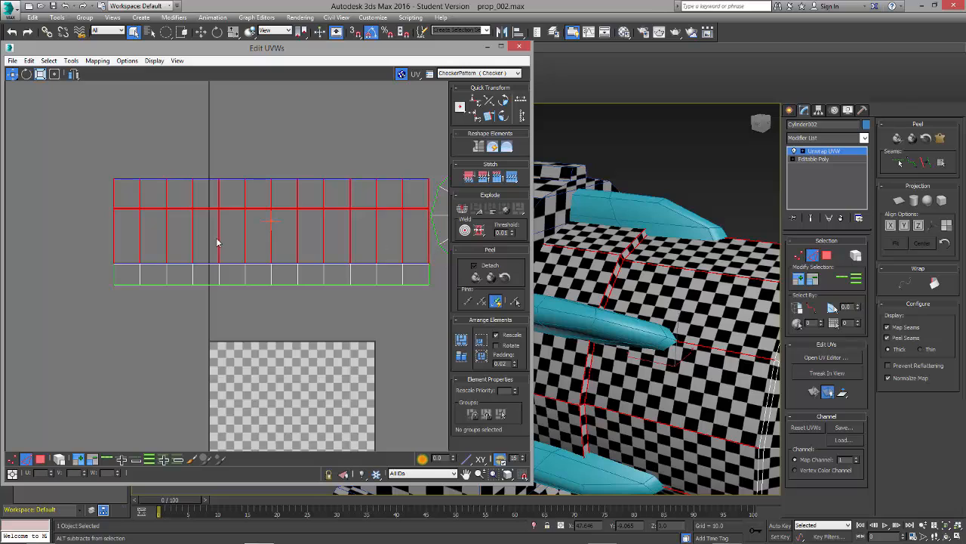
alt+drag(218, 242, 65, 250)
alt+drag(462, 188, 459, 186)
scroll(380, 168, up, 5)
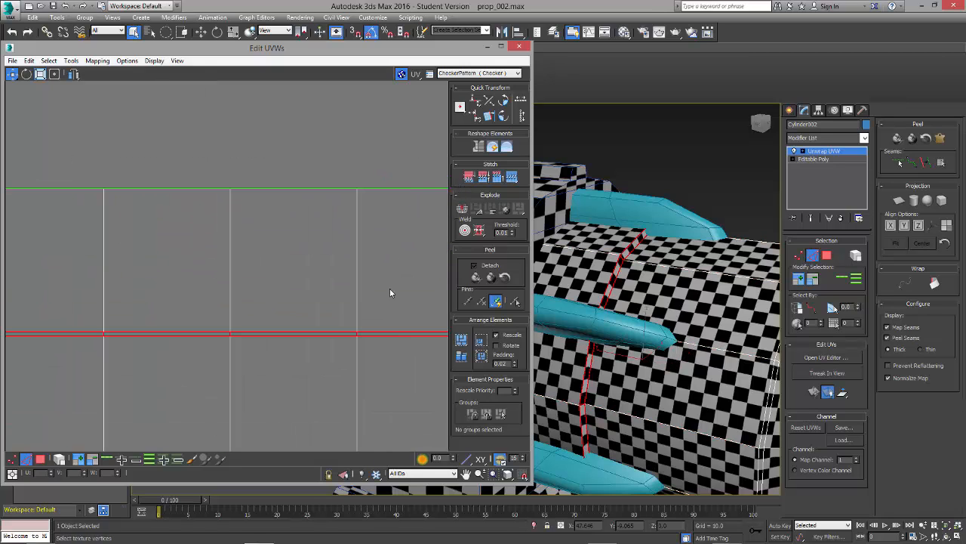
middle_drag(277, 309, 225, 261)
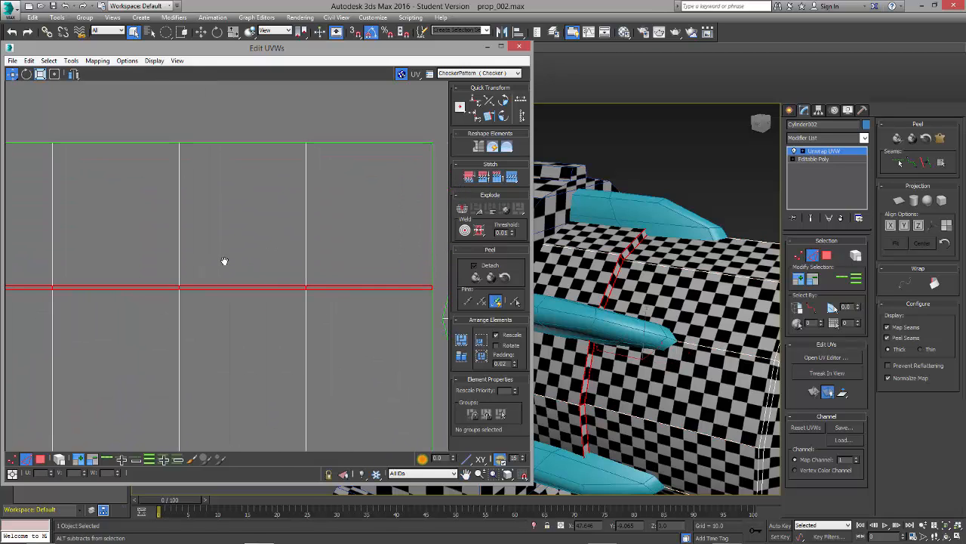
scroll(432, 291, up, 2)
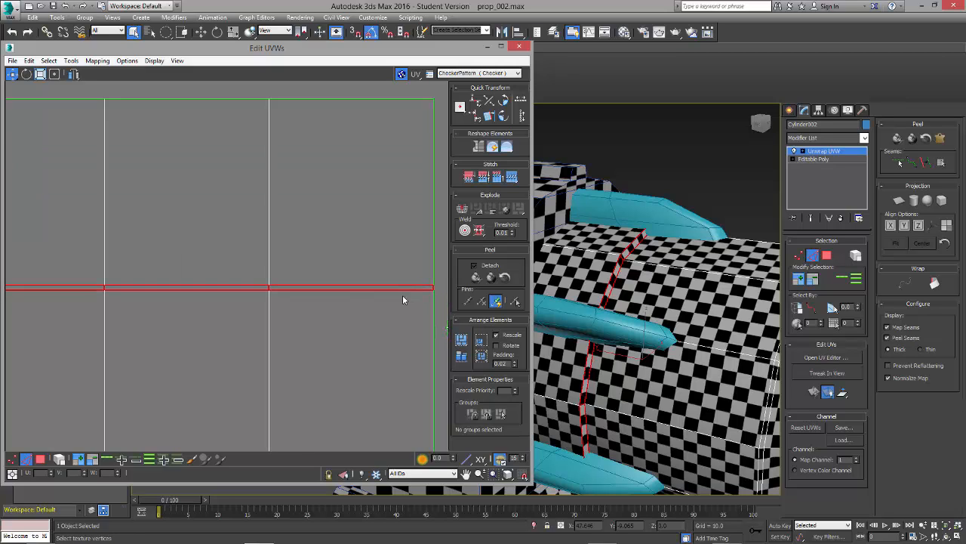
click(440, 281)
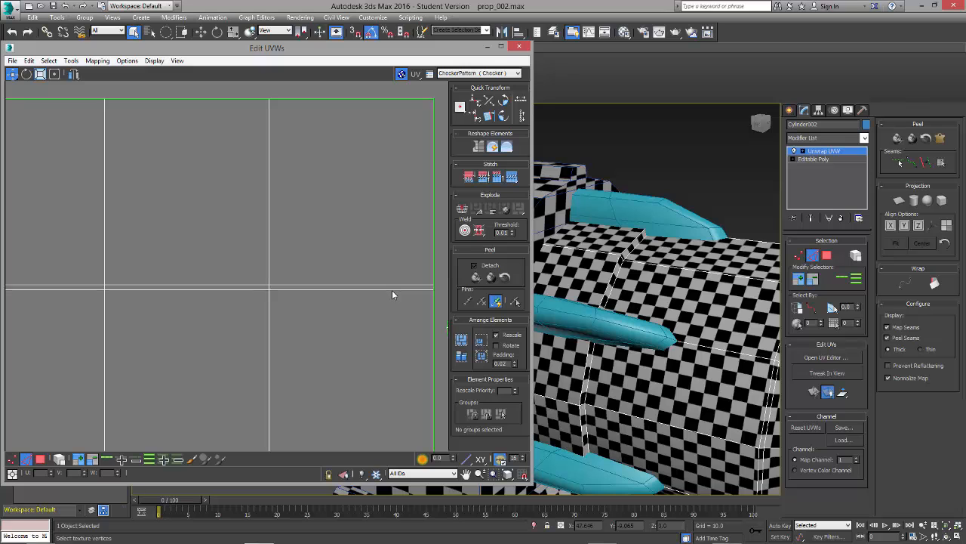
Step: Select the edge loop along the cylinder's ridge and break the body shell apart there
double_click(392, 290)
scroll(392, 290, down, 4)
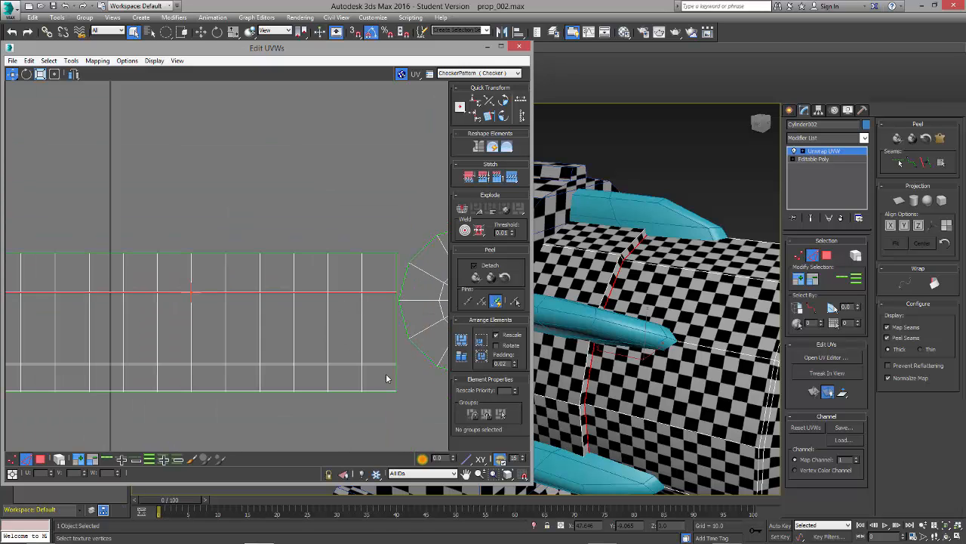
scroll(387, 377, down, 1)
alt+middle_drag(665, 378, 679, 434)
drag(346, 311, 333, 331)
key(ctrl+z)
click(400, 244)
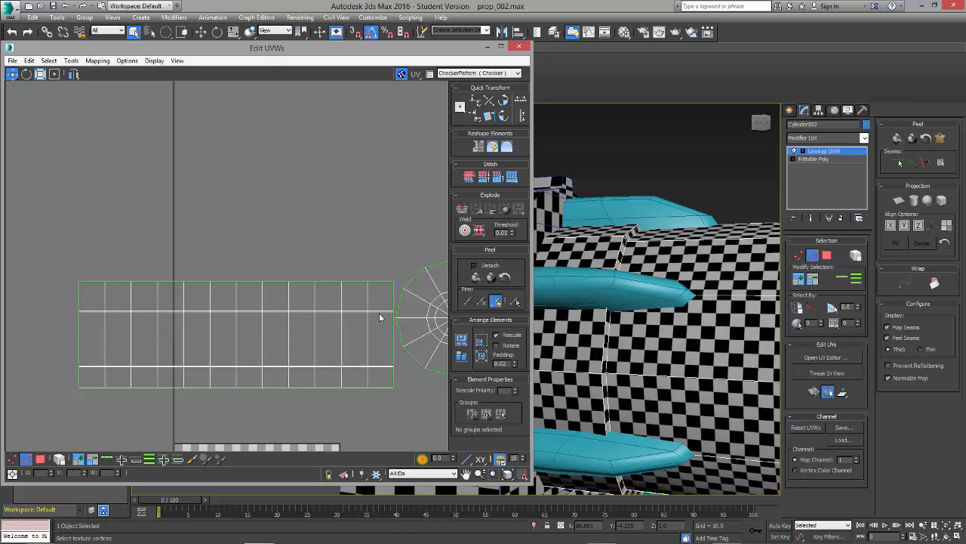
double_click(376, 311)
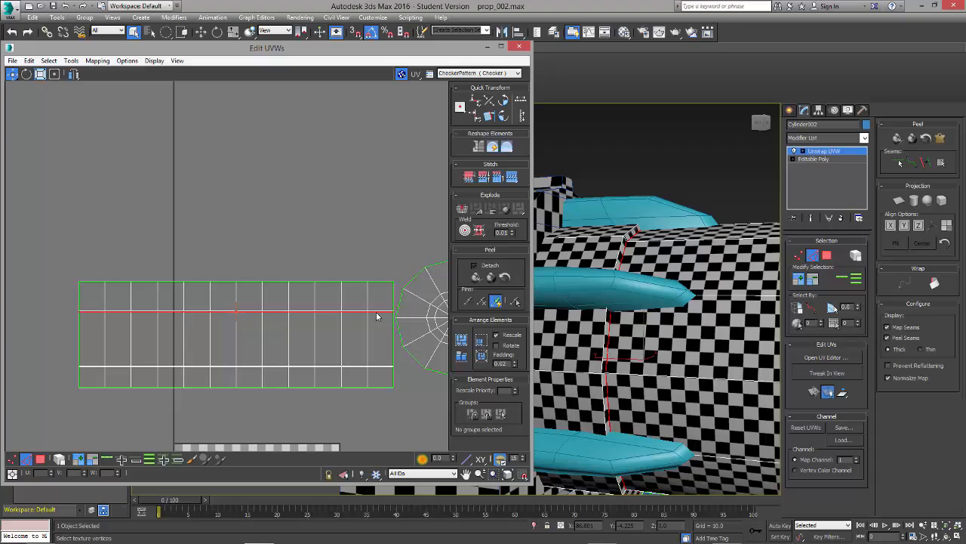
alt+middle_drag(647, 332, 610, 338)
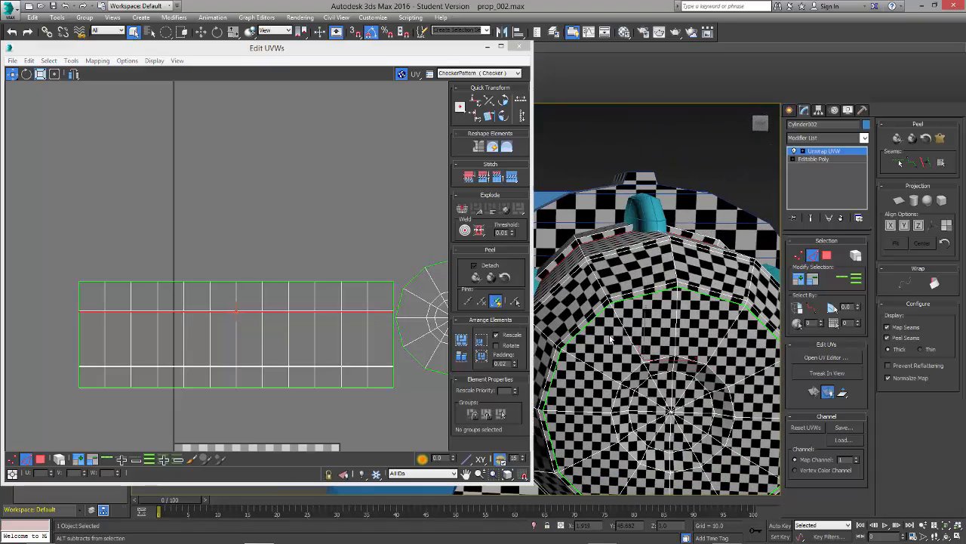
click(380, 249)
Step: Select the narrow upper strip as a whole UV element and move it slightly up, away from the main body shell
click(40, 459)
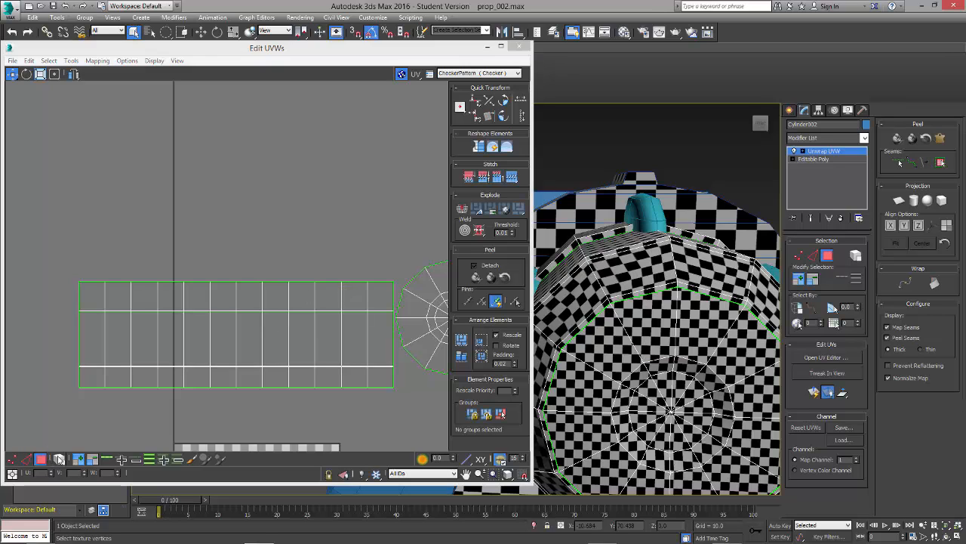
click(209, 299)
drag(210, 298, 210, 293)
click(269, 271)
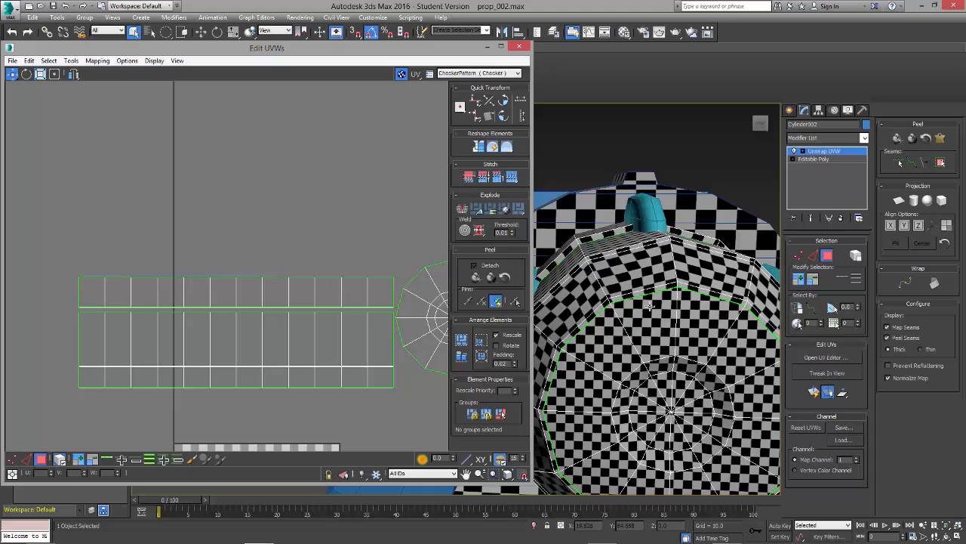
Step: Move the round cap shell slightly away from the end of the body strips
alt+middle_drag(642, 318, 653, 352)
scroll(710, 341, down, 3)
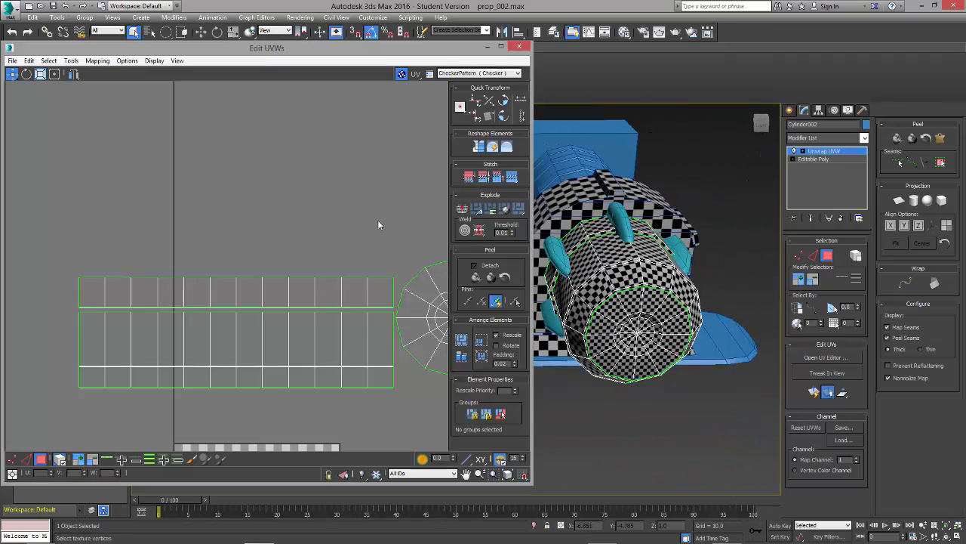
scroll(324, 289, down, 4)
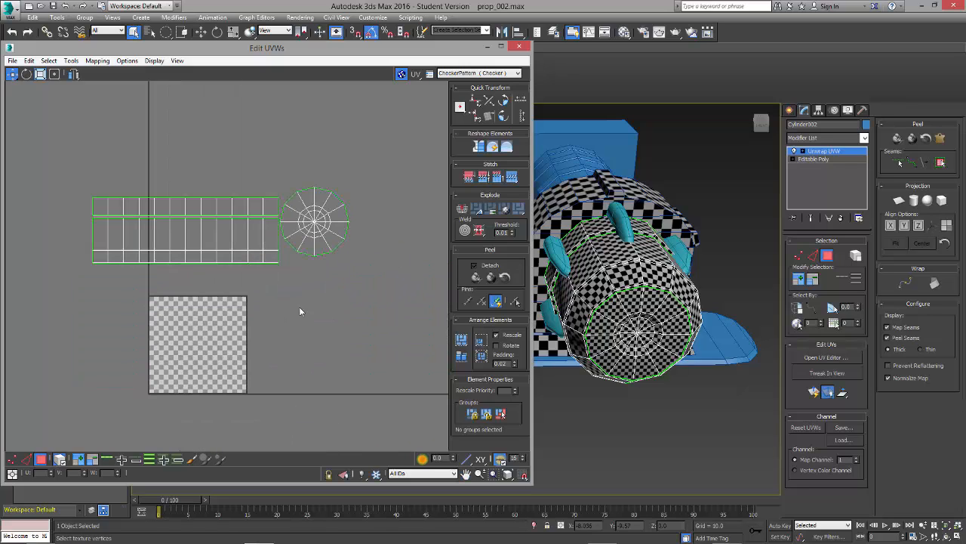
click(325, 236)
drag(337, 227, 347, 241)
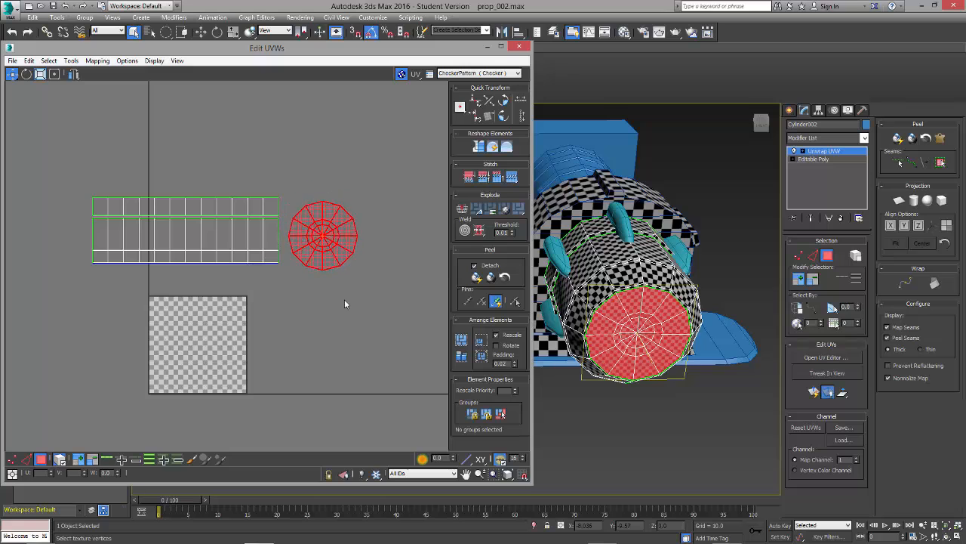
click(344, 300)
Step: Scale the round cap shell down uniformly so its checker size matches the cylinder body
alt+middle_drag(631, 405, 592, 382)
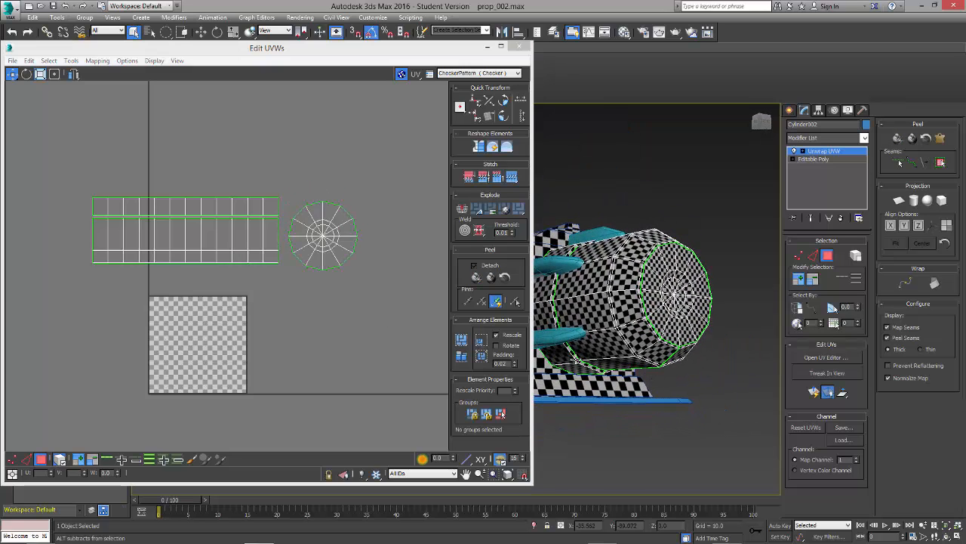
click(333, 249)
mouse_move(649, 378)
alt+middle_down()
mouse_move(678, 397)
mouse_move(644, 391)
alt+middle_up()
key(1)
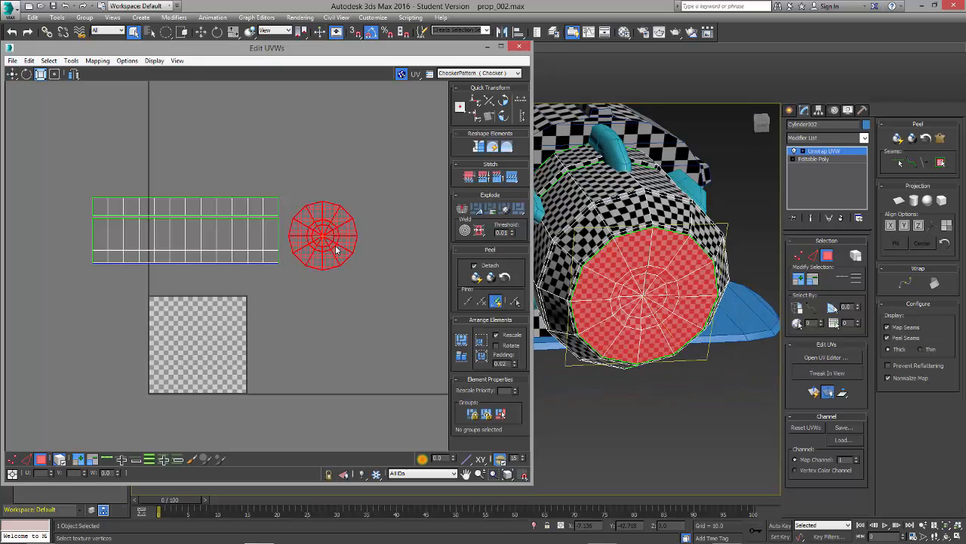
drag(337, 249, 317, 276)
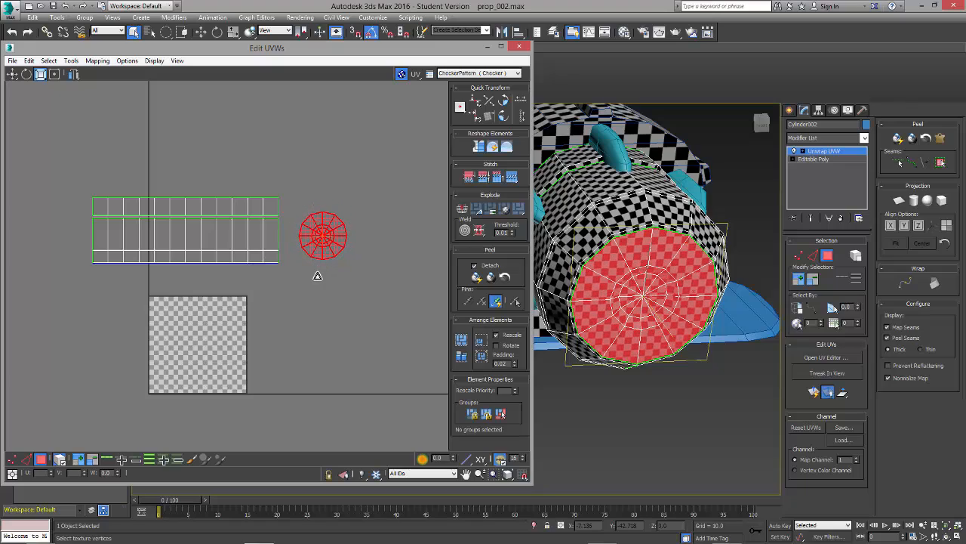
click(337, 310)
alt+middle_drag(610, 364, 637, 382)
click(282, 321)
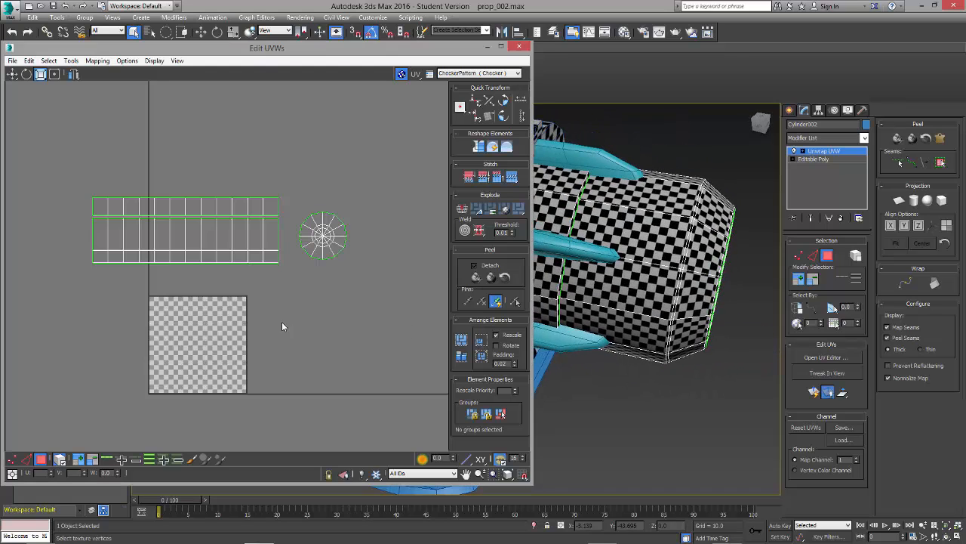
Step: Scale all the cylinder's shells down together and move them so the body strips fit inside the UV square
drag(66, 173, 428, 318)
drag(324, 247, 199, 290)
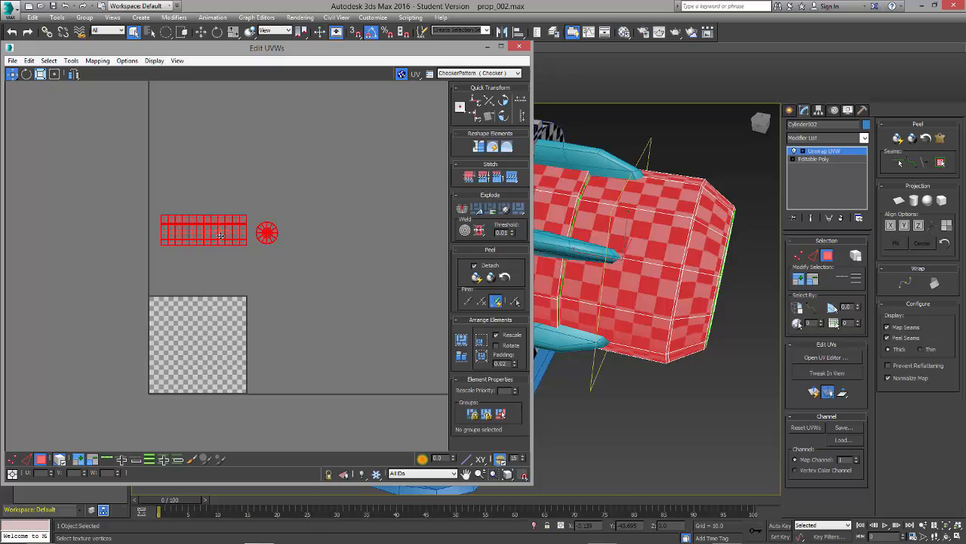
drag(220, 236, 211, 317)
scroll(273, 362, up, 2)
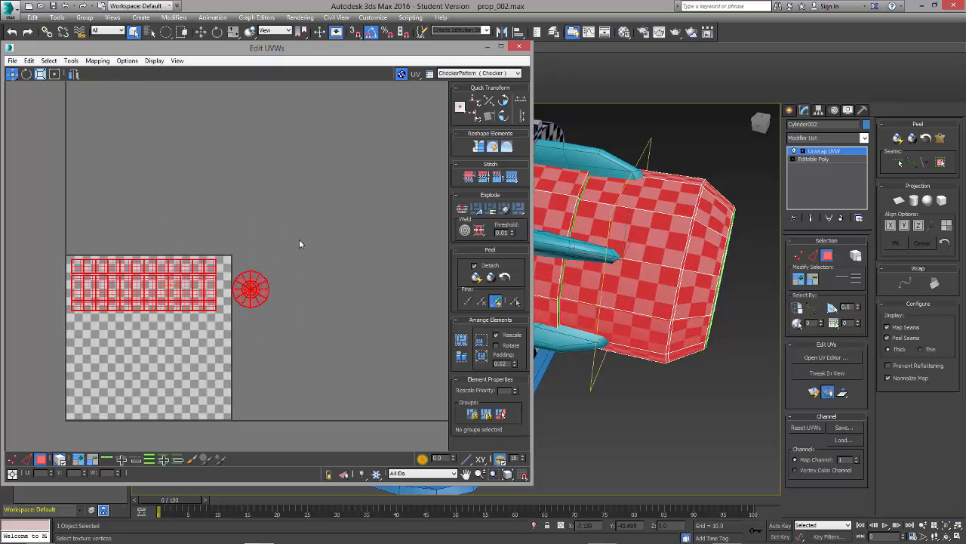
Step: Move the round cap shell inside the UV square, just below the left end of the body strips
click(251, 289)
drag(251, 289, 87, 339)
click(193, 362)
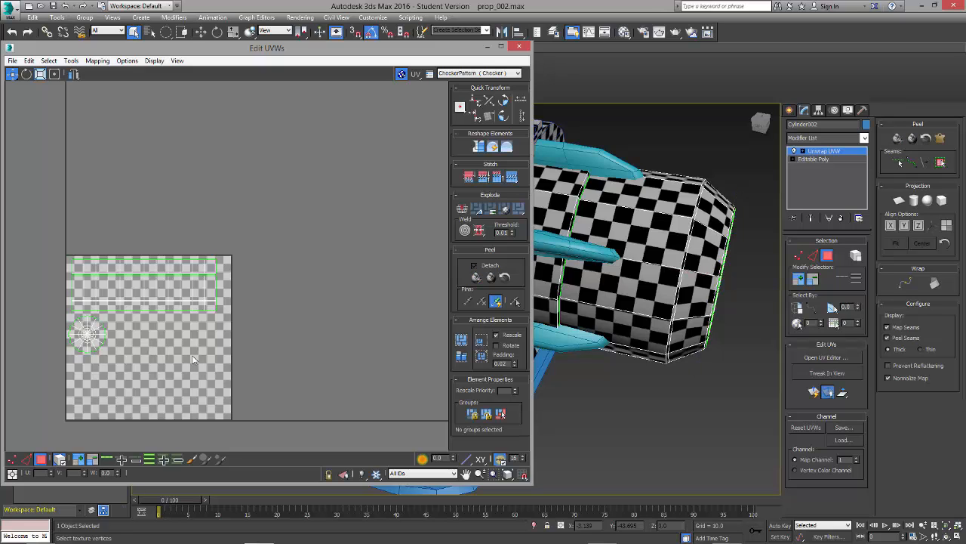
Step: Move all the cylinder's shells together out of the UV square, to the empty area at its upper left
middle_drag(192, 356, 312, 340)
drag(150, 225, 355, 351)
scroll(336, 352, down, 2)
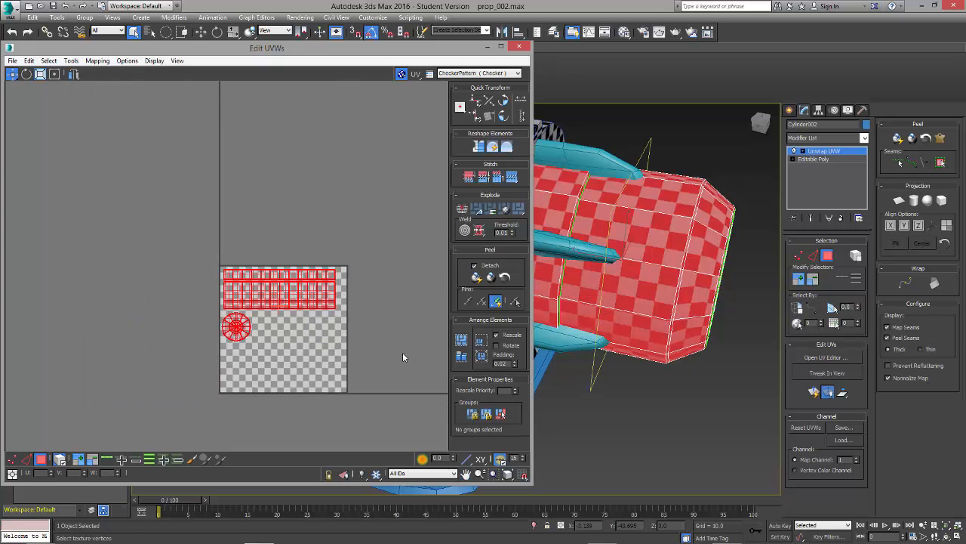
scroll(402, 357, down, 2)
middle_drag(366, 334, 291, 320)
drag(254, 302, 45, 225)
click(167, 323)
scroll(263, 322, down, 1)
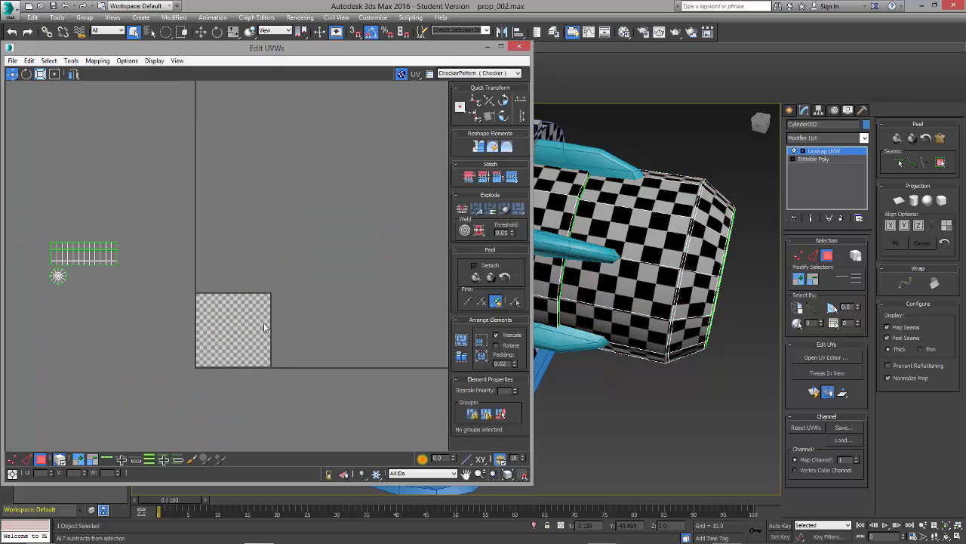
Step: Close the front cylinder's UV editor and deselect the cylinder
middle_drag(263, 323, 294, 315)
alt+middle_drag(703, 376, 664, 361)
click(828, 259)
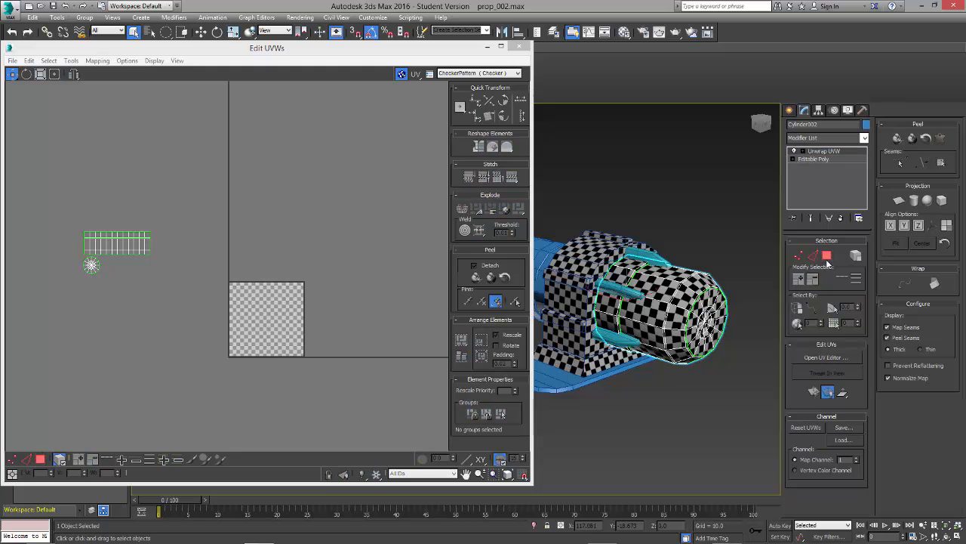
click(521, 47)
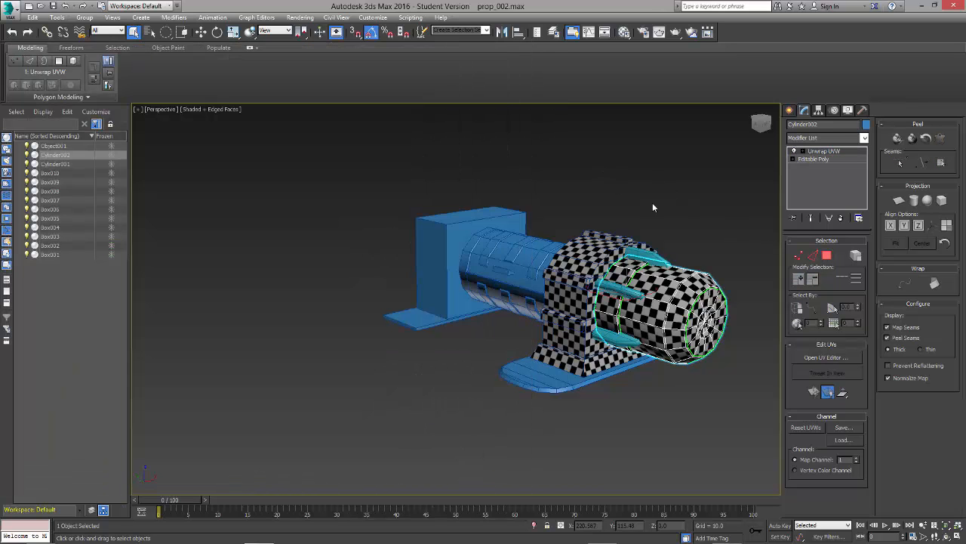
click(654, 204)
alt+middle_drag(676, 253, 544, 345)
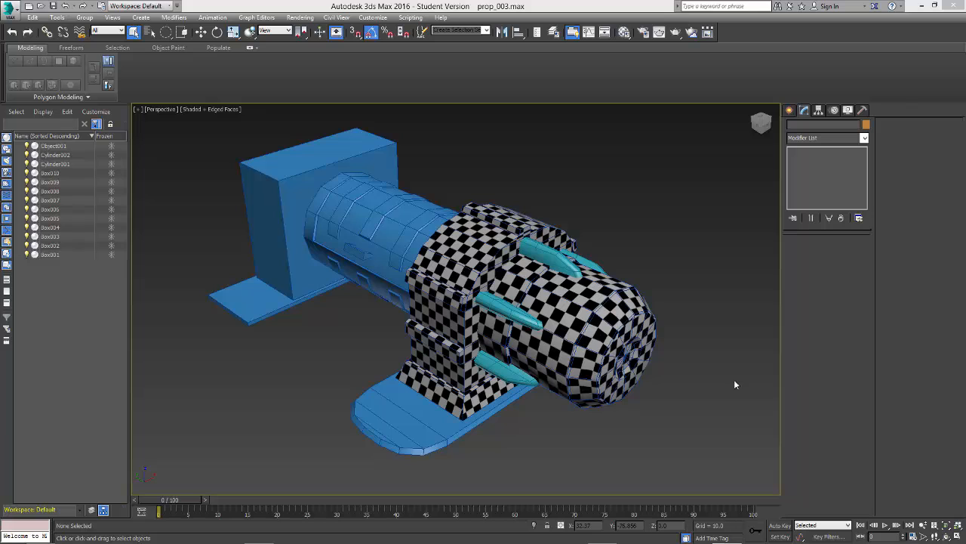
Step: Add an Unwrap UVW modifier to the rounded base plate under the front housing and open its UV editor
click(442, 429)
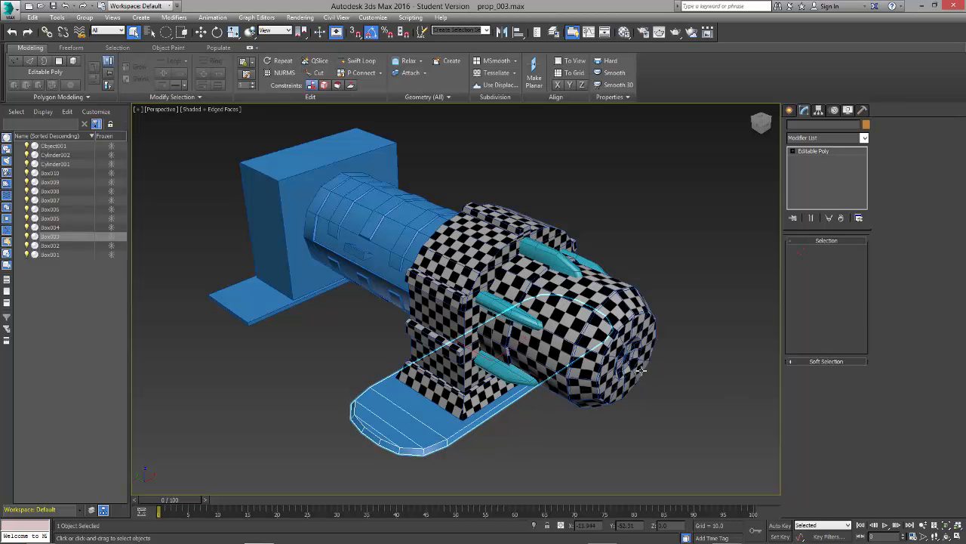
click(805, 139)
key(u)
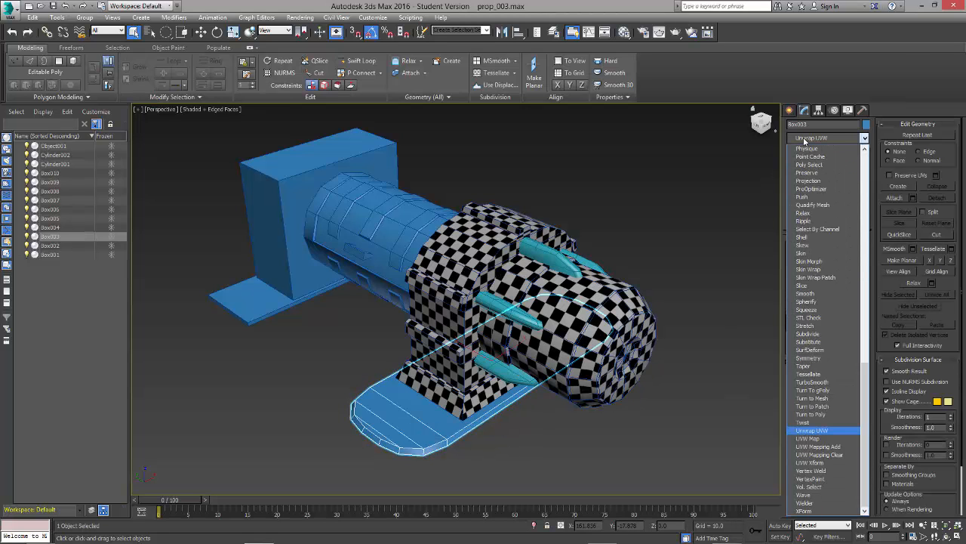
key(Return)
click(825, 358)
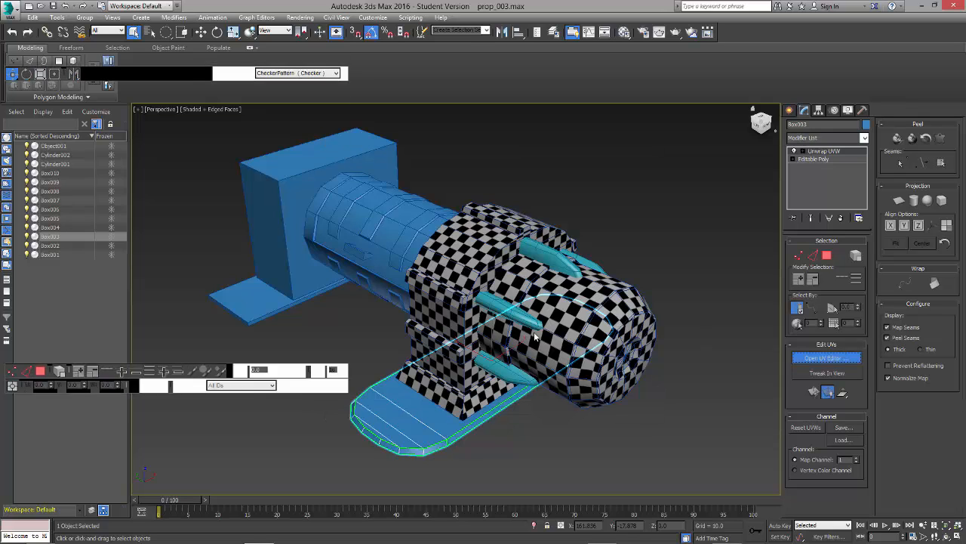
scroll(197, 255, down, 5)
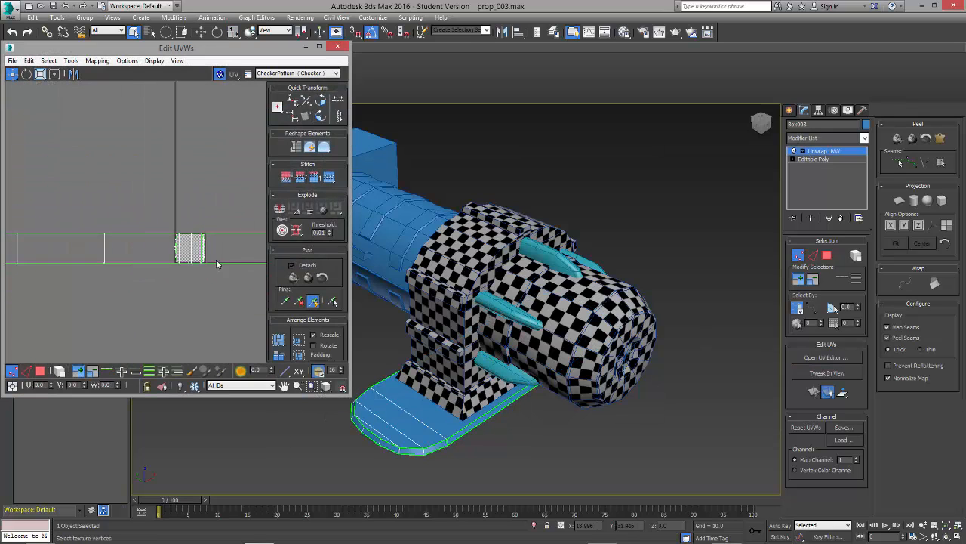
Step: Select all polygons of the base plate, including the back-facing ones, with a rectangular selection region
alt+middle_drag(529, 408, 602, 375)
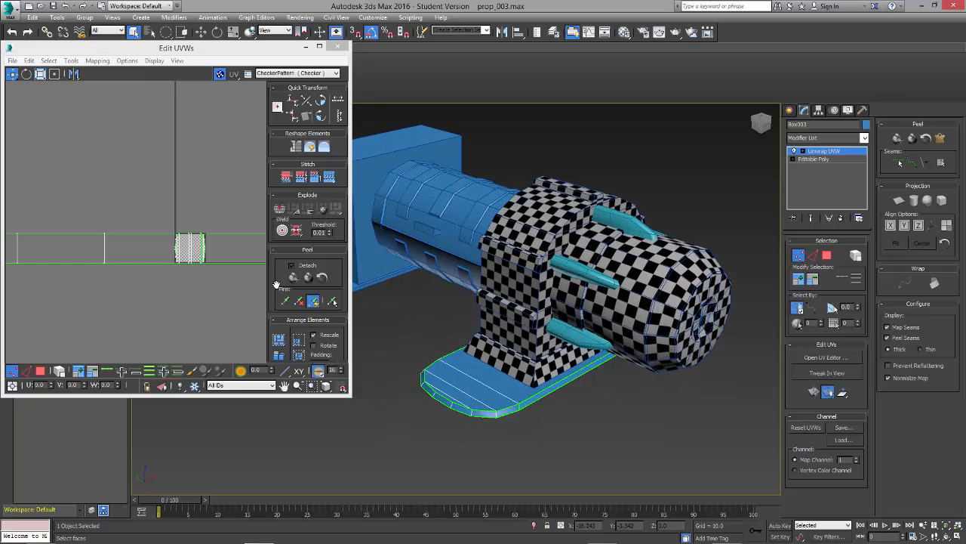
scroll(233, 276, down, 5)
scroll(229, 281, up, 3)
middle_drag(226, 283, 156, 281)
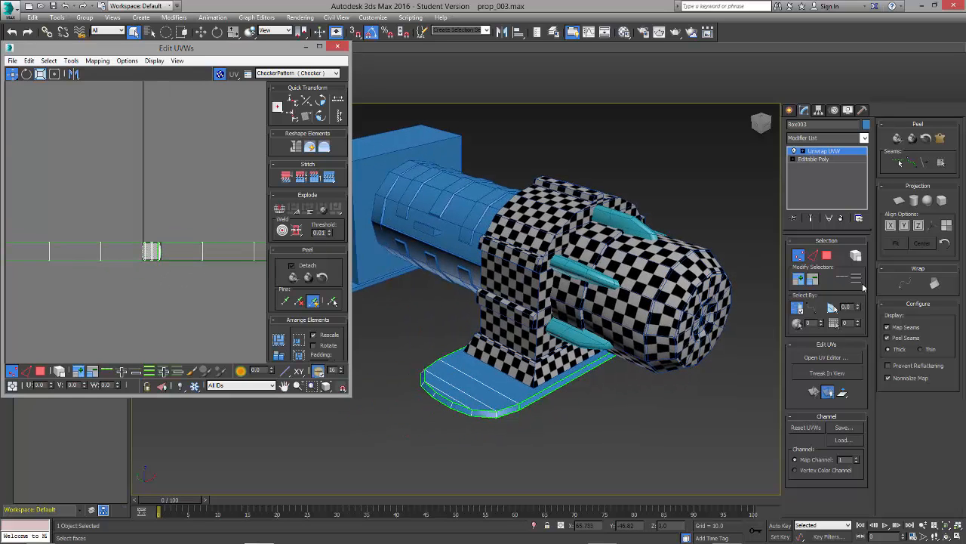
click(827, 256)
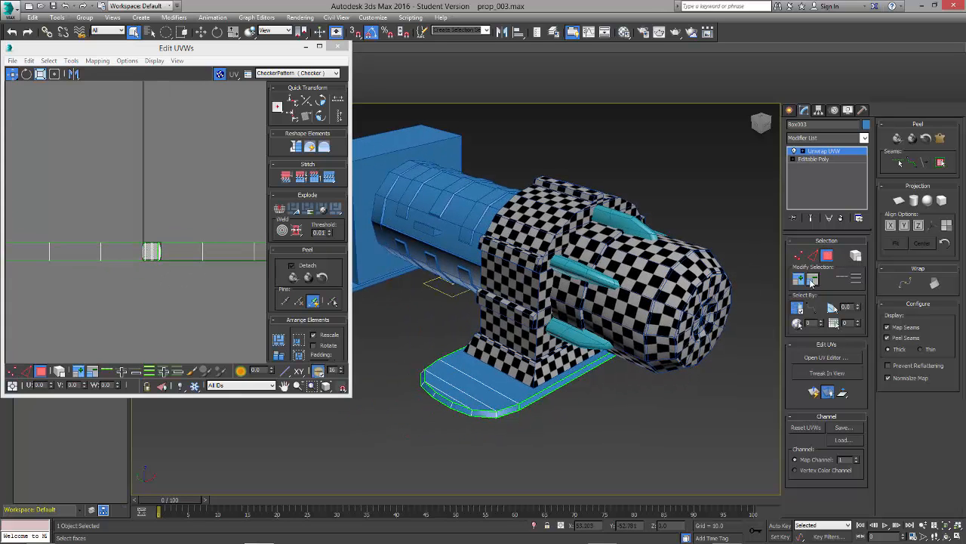
click(797, 307)
click(529, 374)
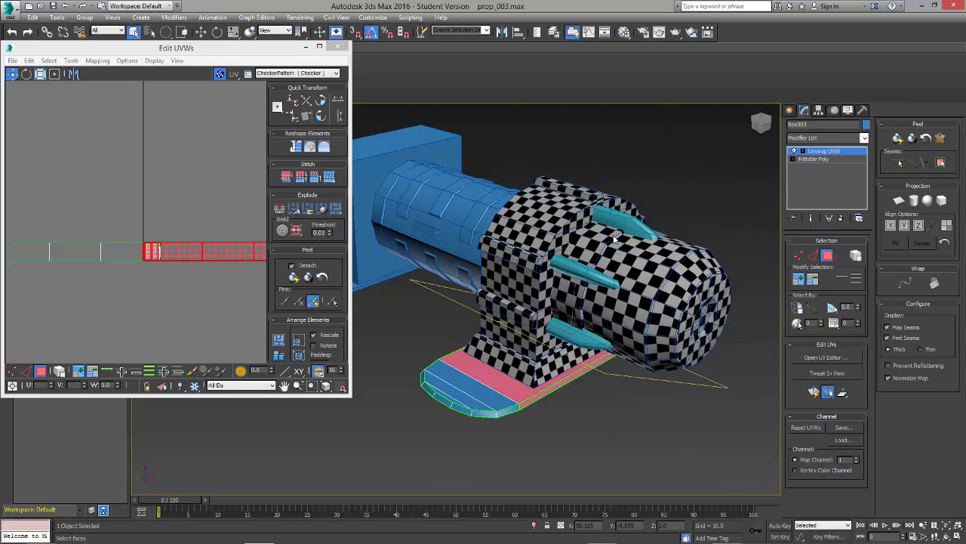
drag(227, 49, 214, 74)
click(164, 33)
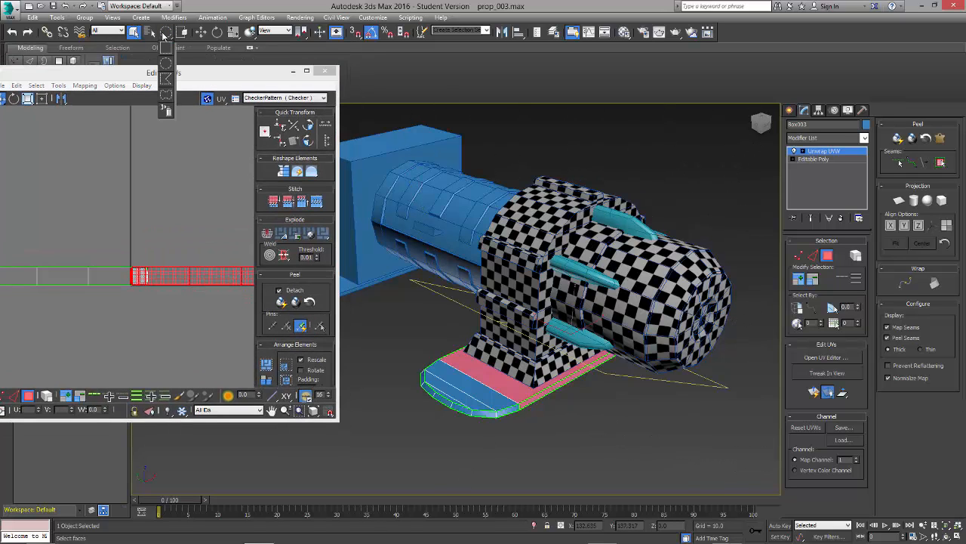
drag(164, 35, 169, 48)
drag(764, 188, 352, 468)
mouse_move(556, 475)
alt+middle_down()
mouse_move(554, 431)
mouse_move(560, 472)
alt+middle_up()
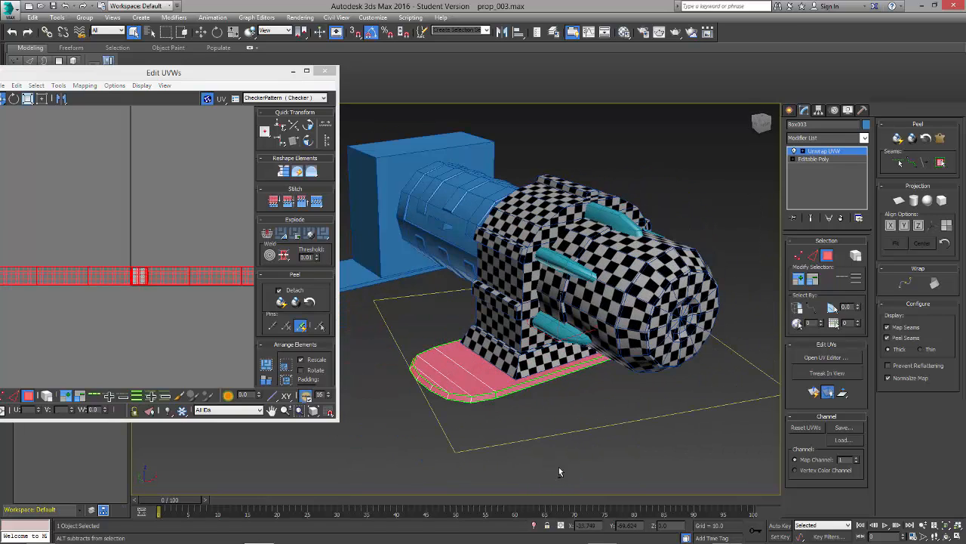
Step: Apply a planar projection to the selected base plate polygons and clear the selection
click(899, 200)
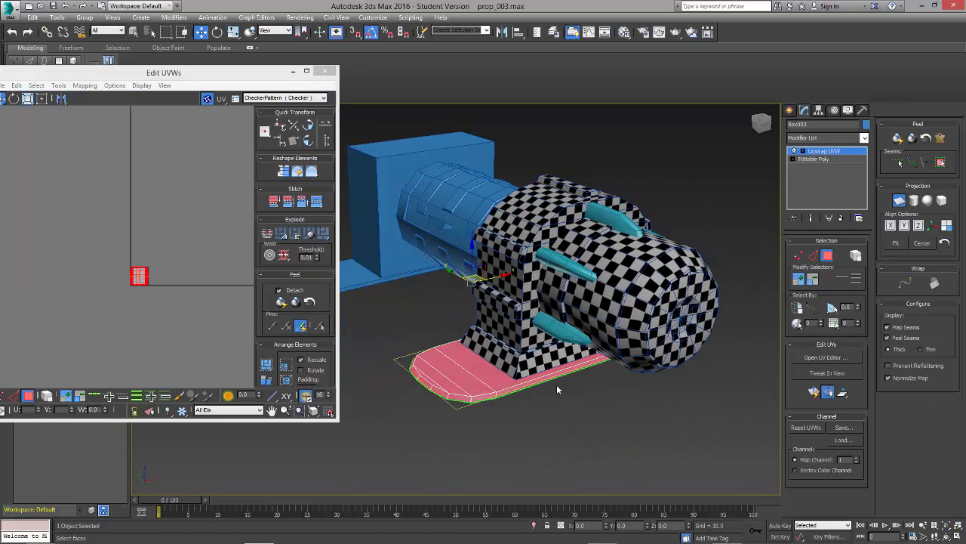
alt+middle_drag(556, 384, 611, 387)
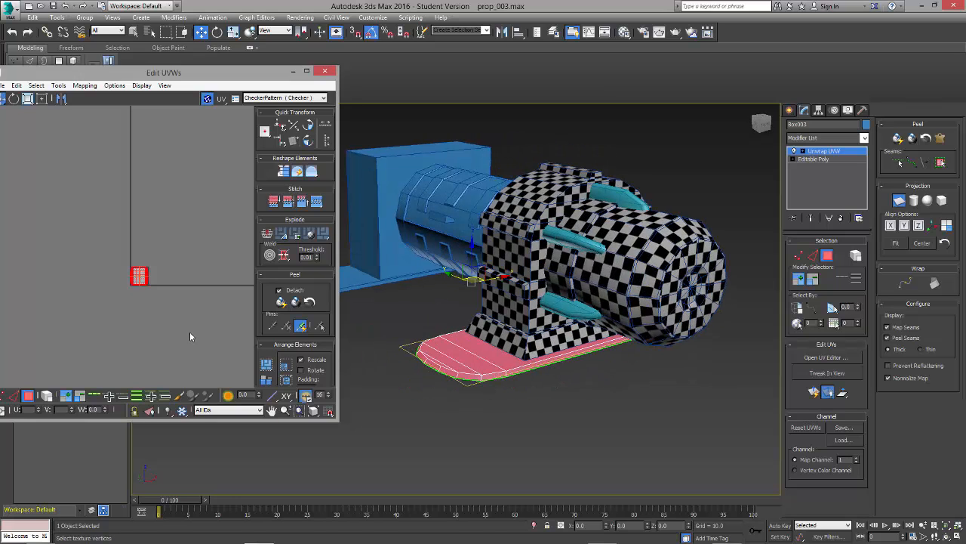
key(z)
scroll(175, 331, down, 3)
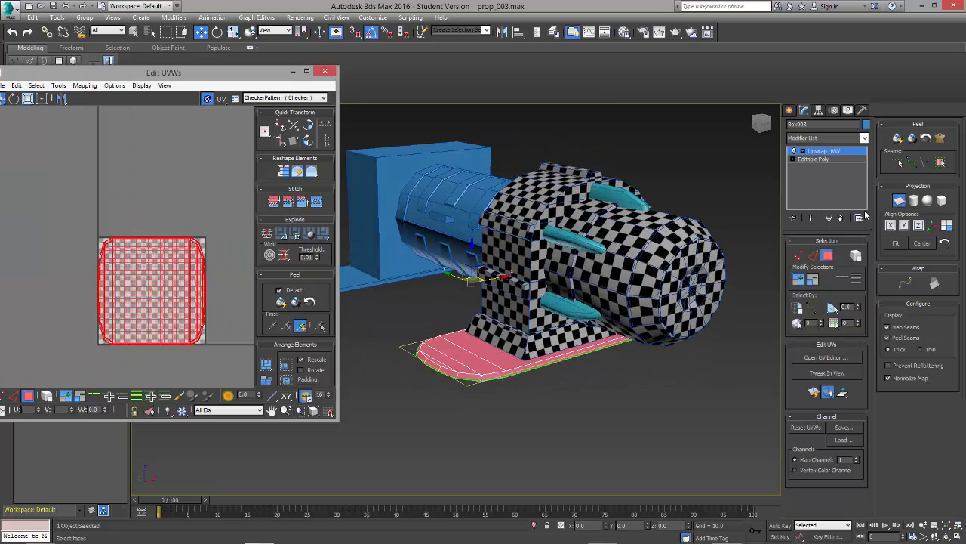
click(185, 364)
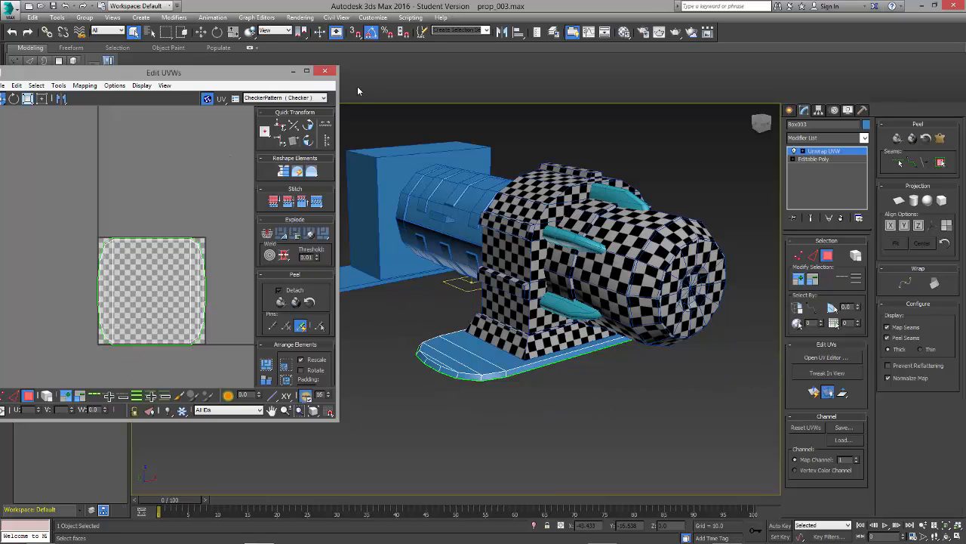
drag(266, 73, 328, 78)
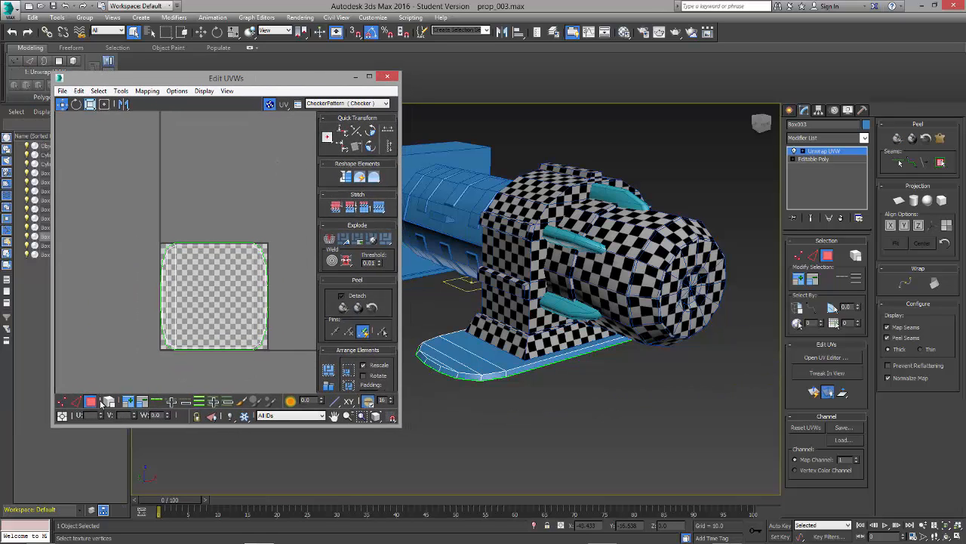
Step: Relax the base plate's entire UV shell by polygon angles and deselect it
drag(291, 361, 304, 380)
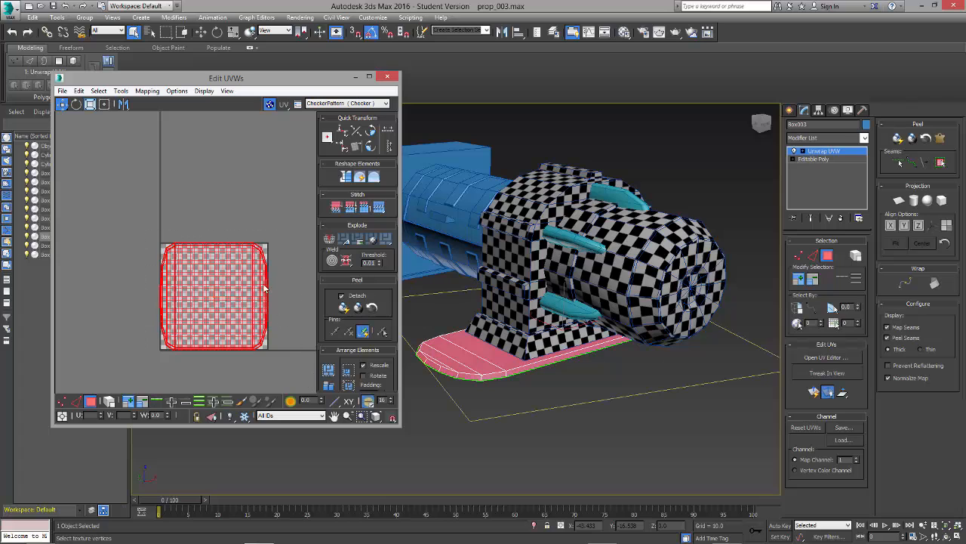
click(130, 92)
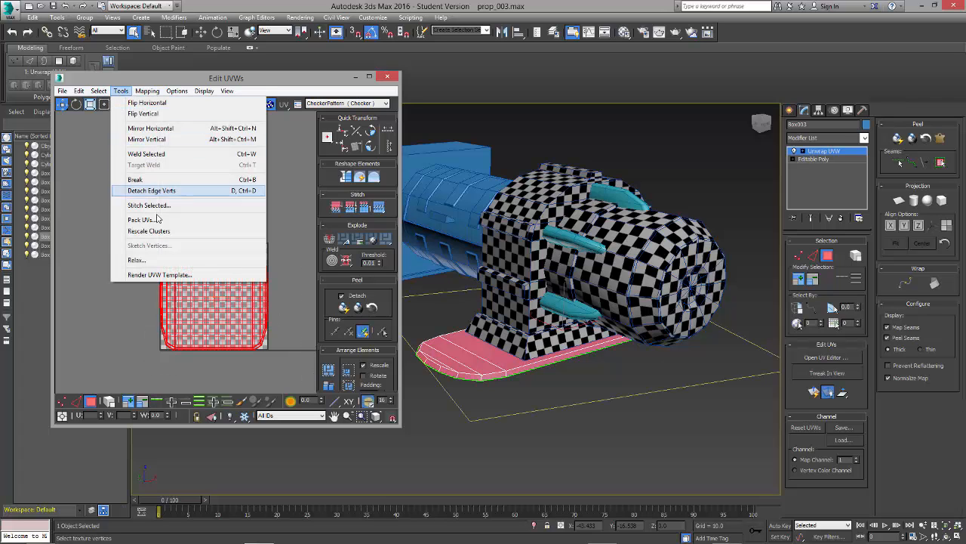
click(151, 260)
click(135, 122)
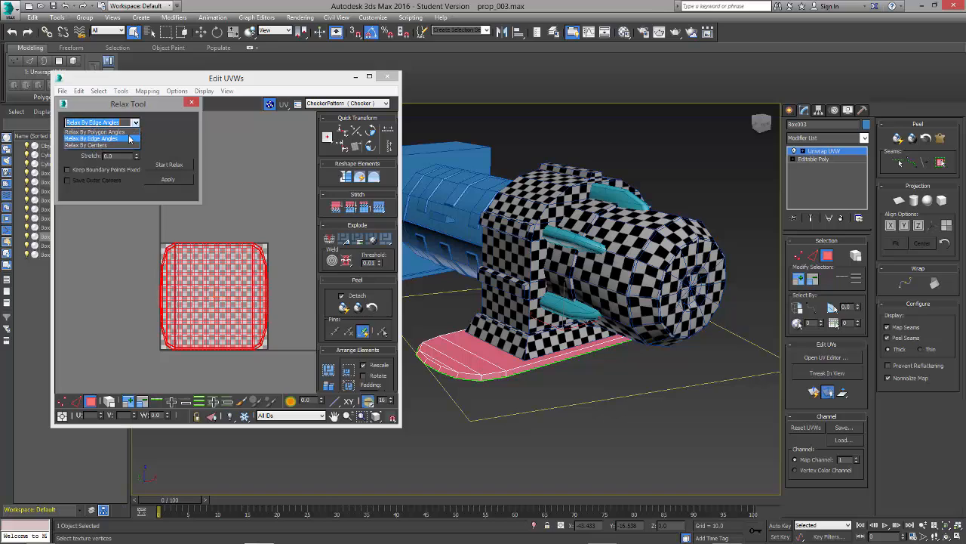
click(131, 137)
click(170, 164)
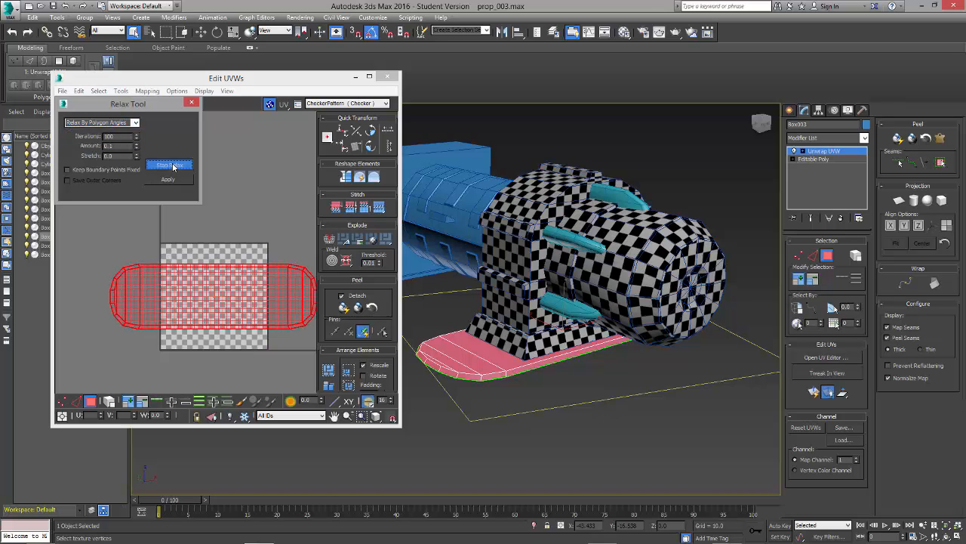
click(173, 166)
click(191, 102)
click(237, 243)
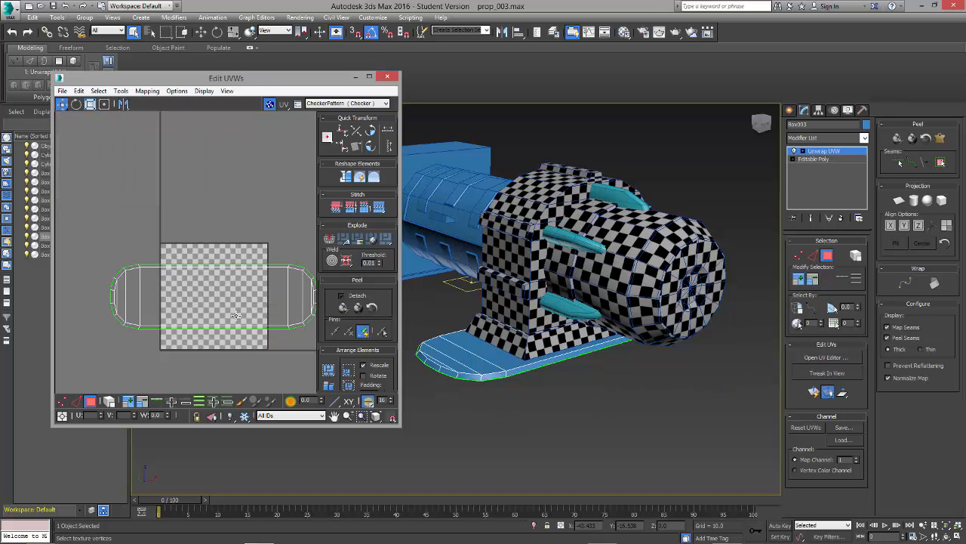
click(236, 318)
click(232, 351)
Step: Assign the checker material to the base plate
key(m)
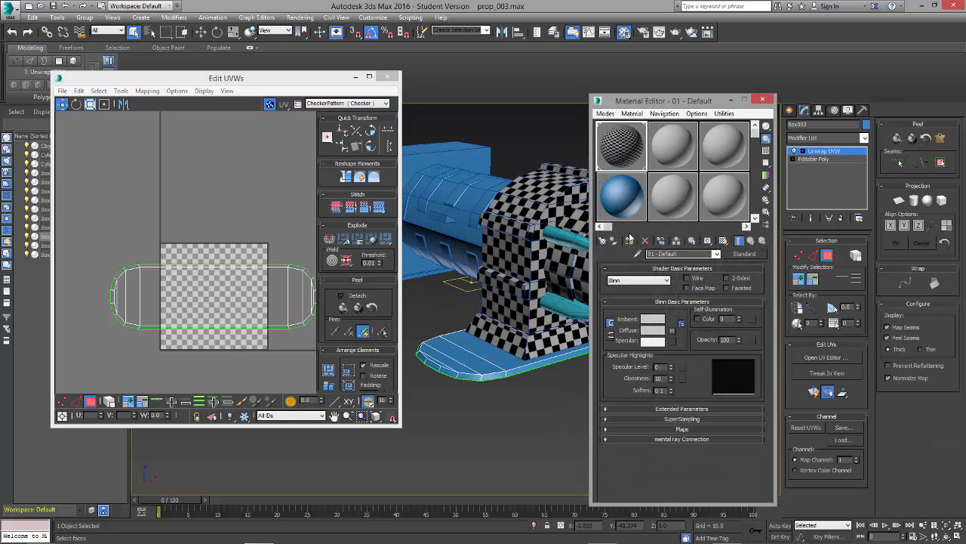
click(629, 239)
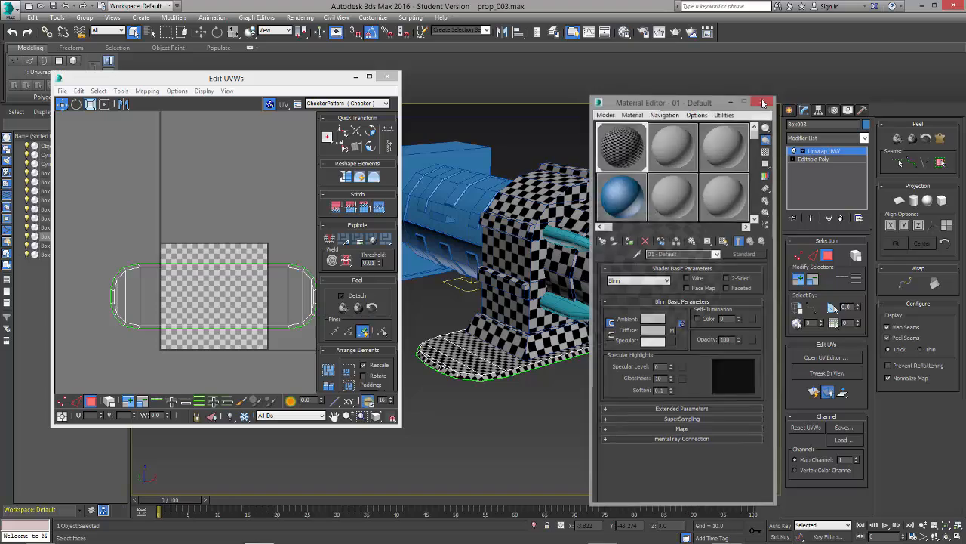
click(761, 96)
alt+middle_drag(589, 302, 520, 314)
Step: Select the base plate's whole shell as an element and scale it down uniformly to fit inside the UV square
click(236, 308)
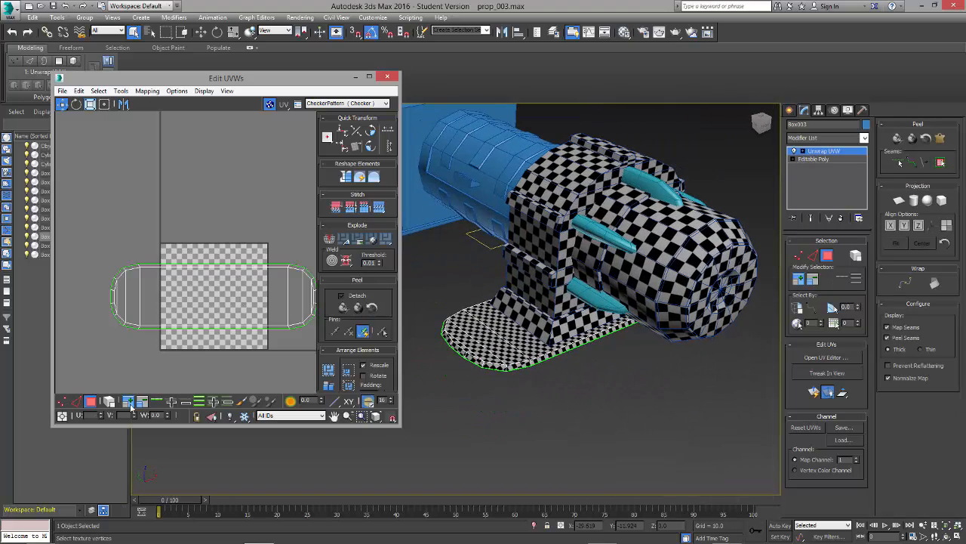
click(162, 321)
click(109, 378)
click(110, 401)
click(146, 325)
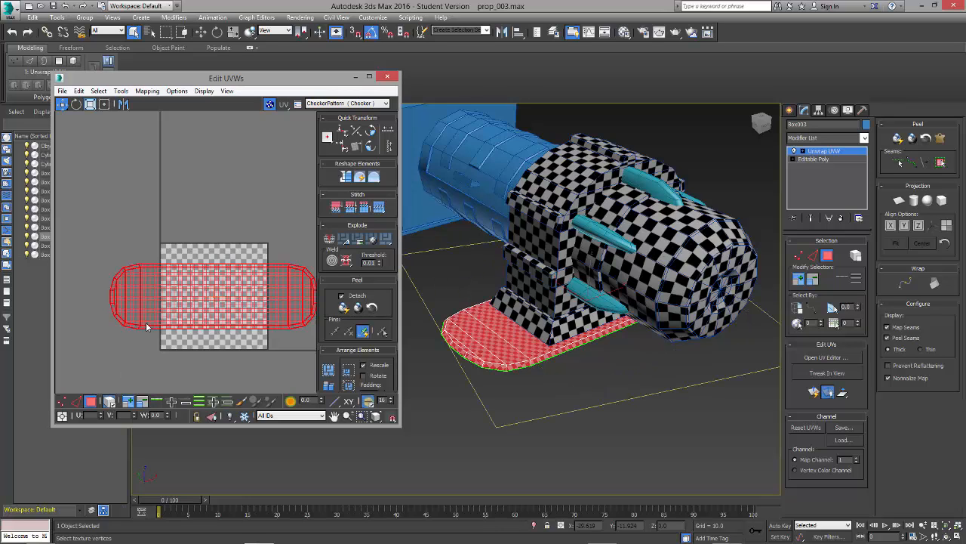
key(r)
drag(195, 306, 166, 359)
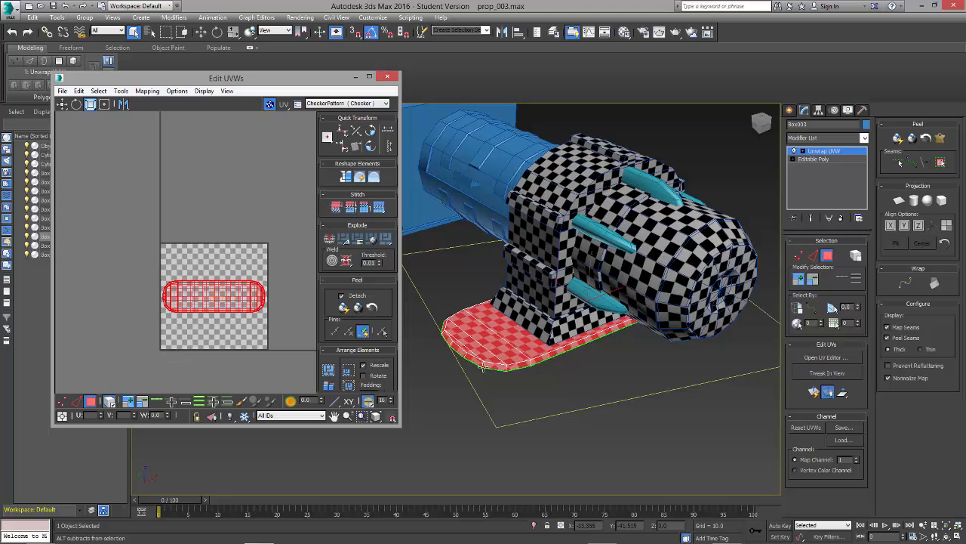
Step: Scale the base plate's shell down slightly more to match its checker size to the adjoining housing
alt+middle_drag(532, 349, 585, 370)
scroll(585, 362, up, 3)
drag(228, 290, 223, 297)
click(226, 262)
mouse_move(609, 386)
alt+middle_down()
mouse_move(553, 425)
mouse_move(592, 366)
mouse_move(567, 412)
mouse_move(593, 377)
mouse_move(604, 383)
alt+middle_up()
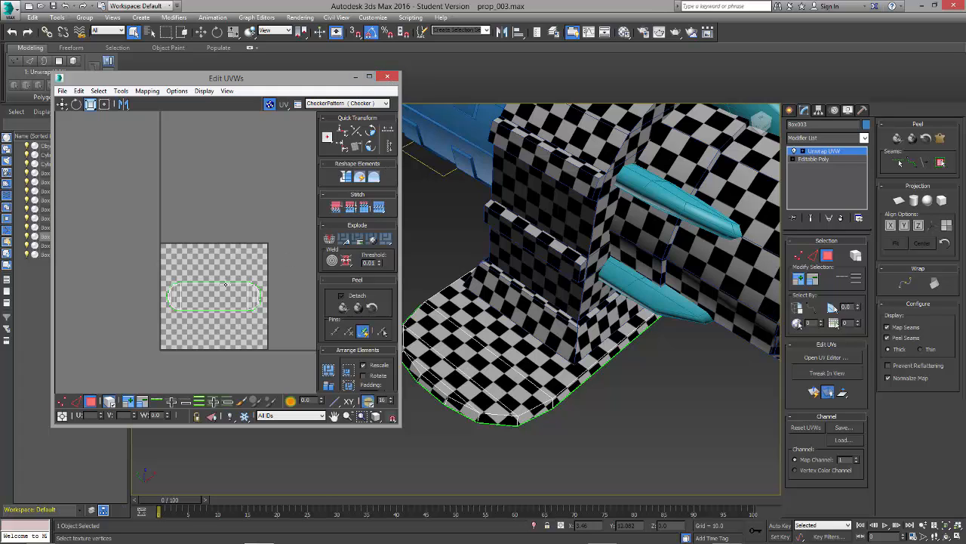
Step: Close the base plate's UV editor and leave polygon selection mode
click(386, 76)
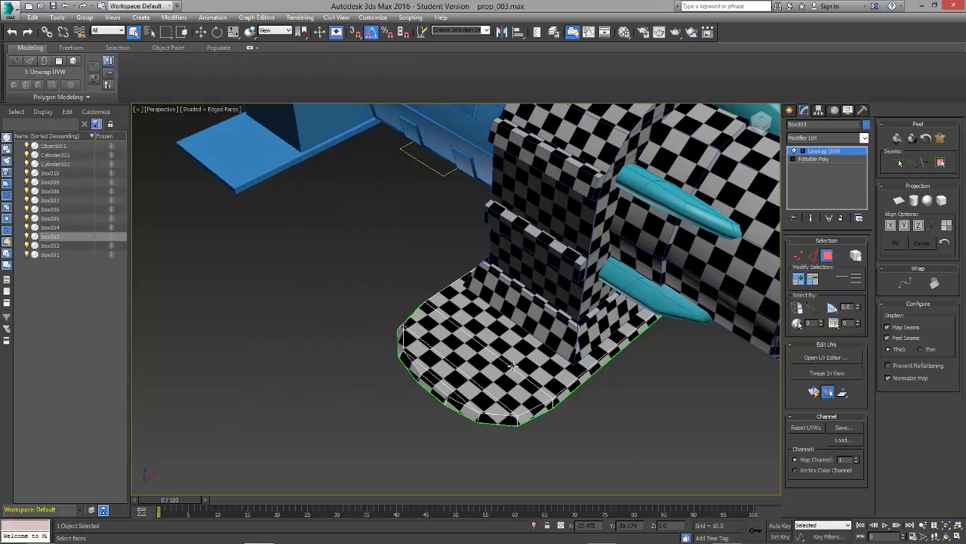
click(823, 256)
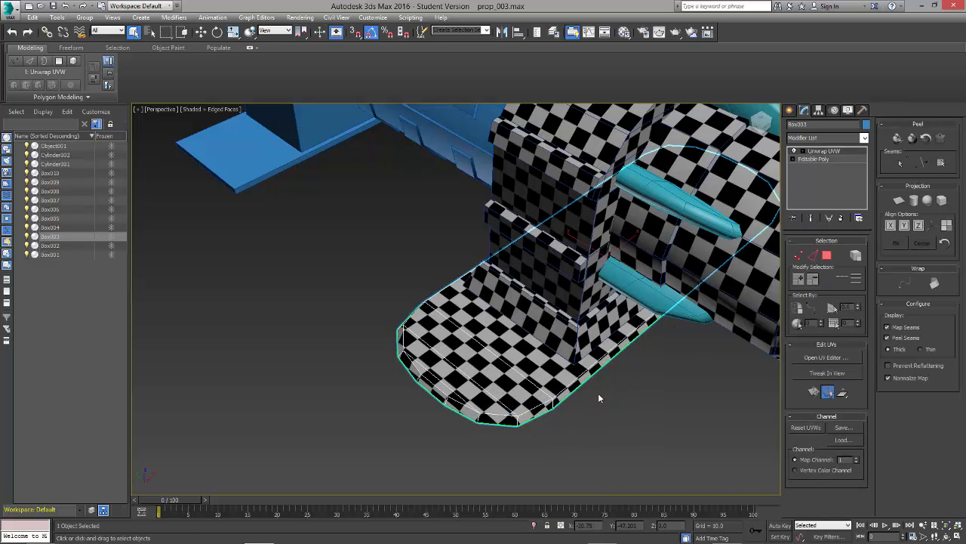
key(r)
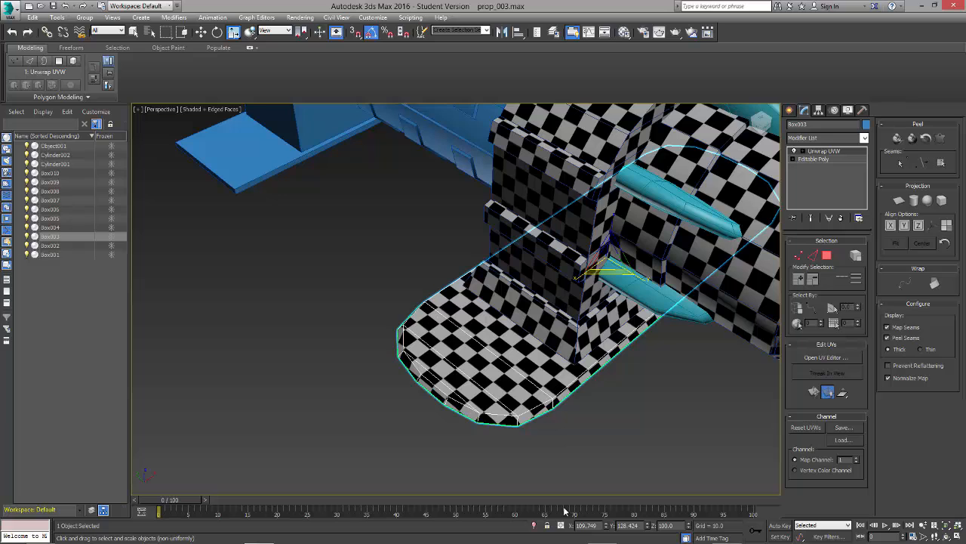
click(684, 360)
click(606, 351)
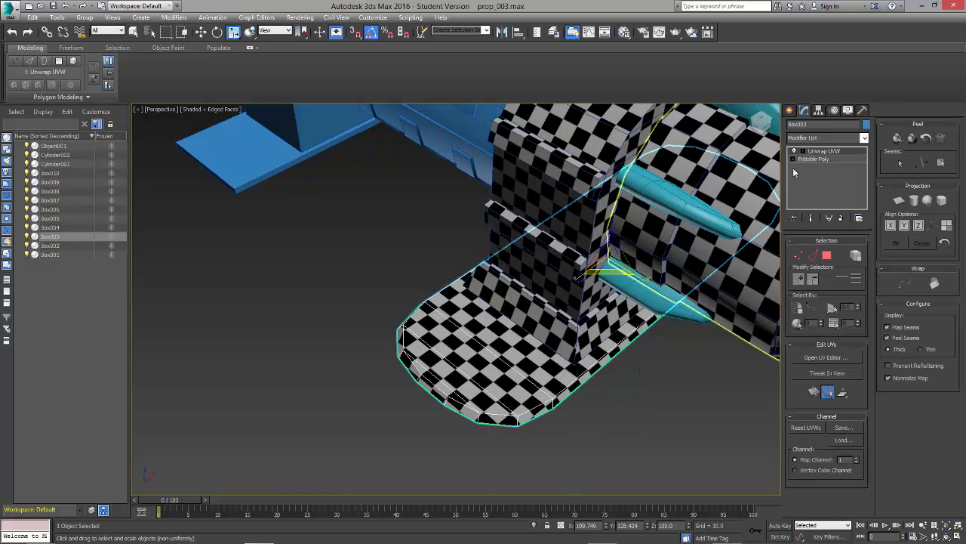
Step: Reset the base plate's transform with the Reset XForm utility and return to its modifier stack
click(863, 111)
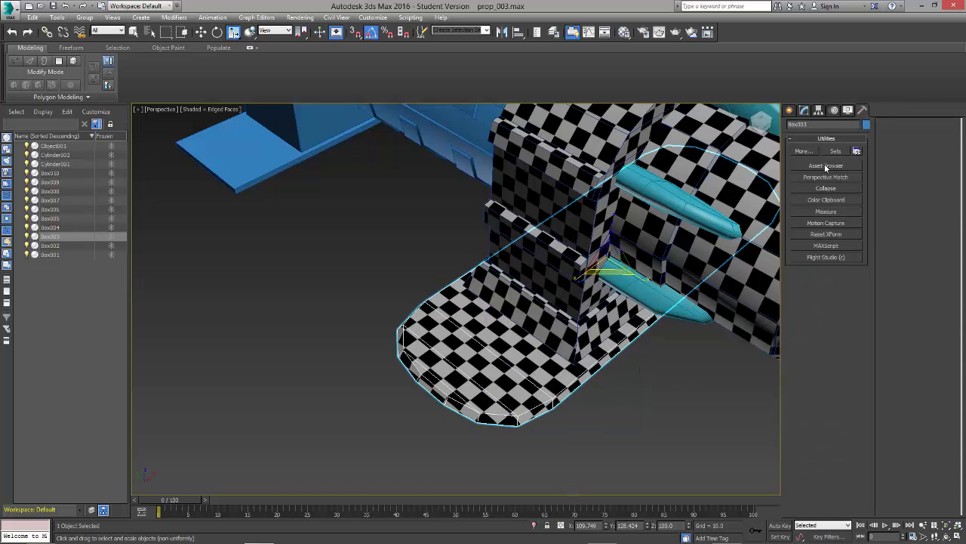
click(832, 235)
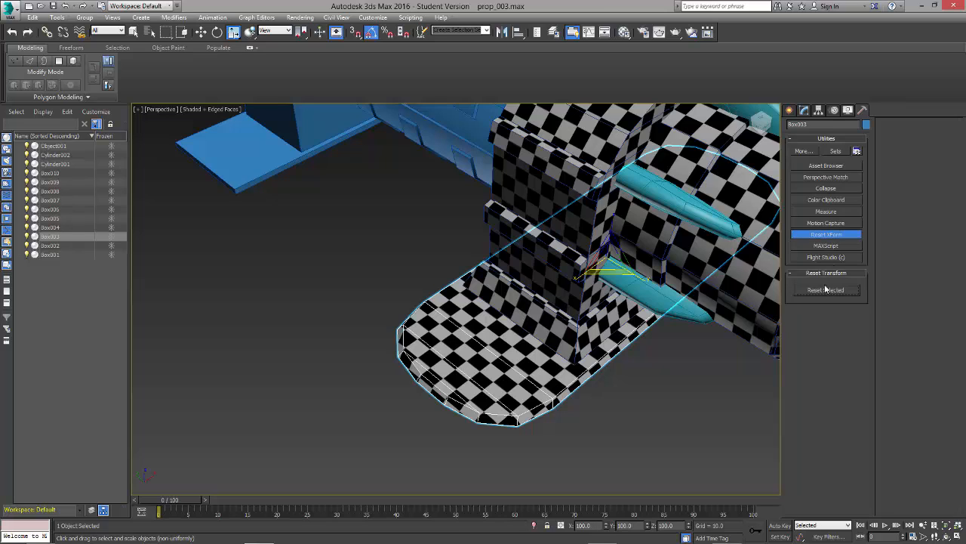
click(804, 111)
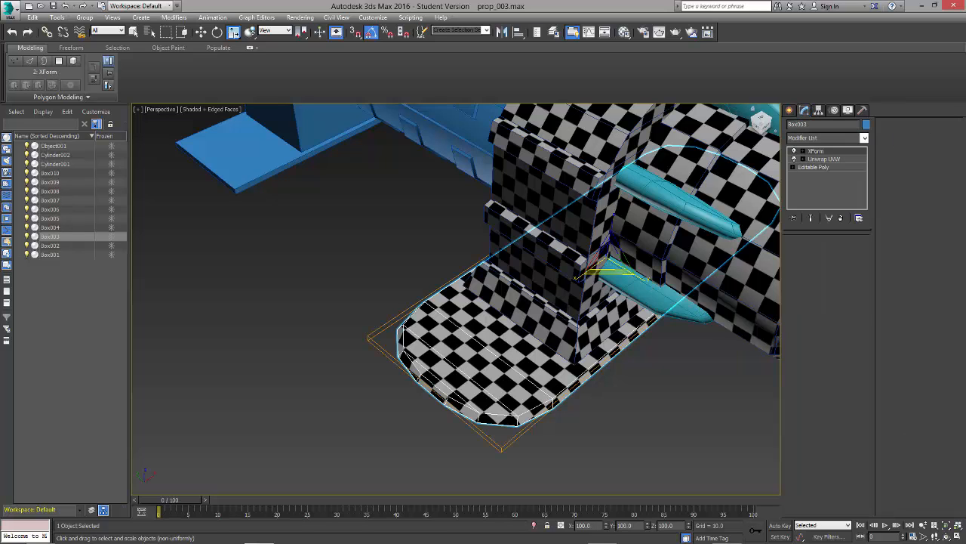
click(863, 111)
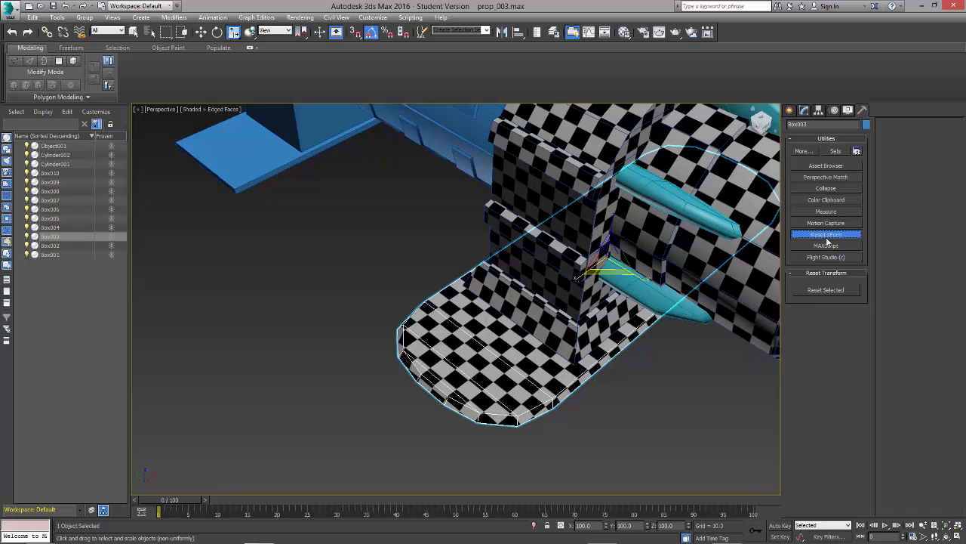
click(804, 111)
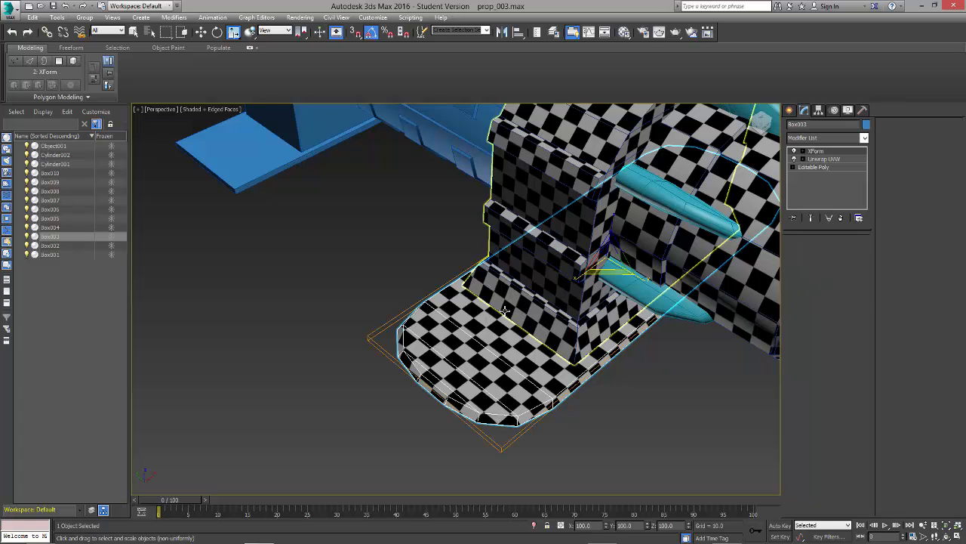
Step: Convert the base plate to an Editable Poly, collapsing its XForm and Unwrap UVW modifiers
right_click(456, 348)
mouse_move(486, 451)
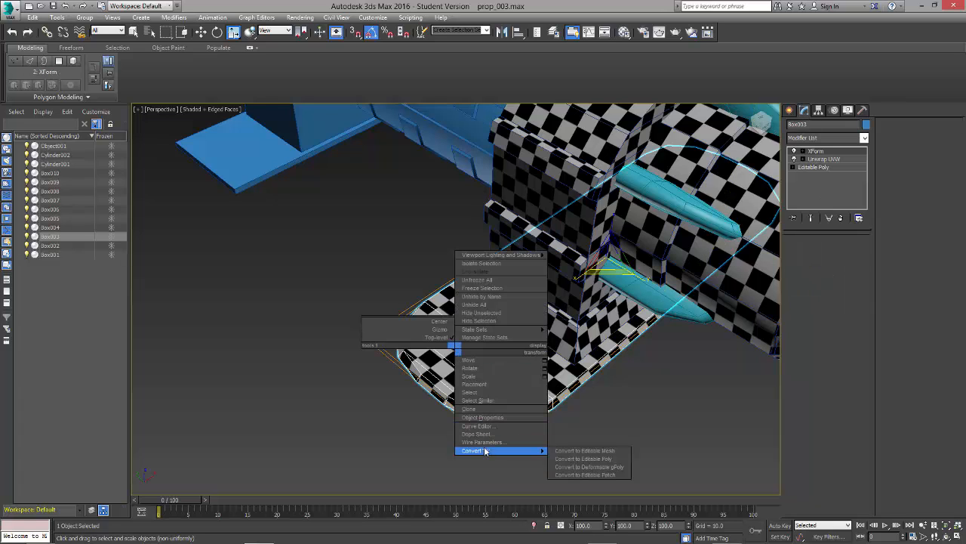
click(596, 458)
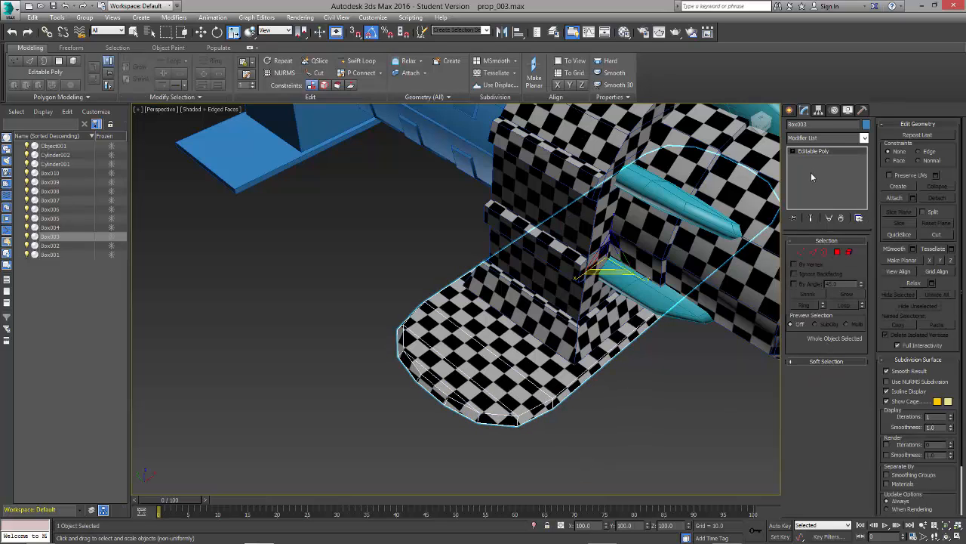
Step: Apply a new Unwrap UVW modifier to the base plate and select all its polygons in the UV editor
click(814, 139)
key(u)
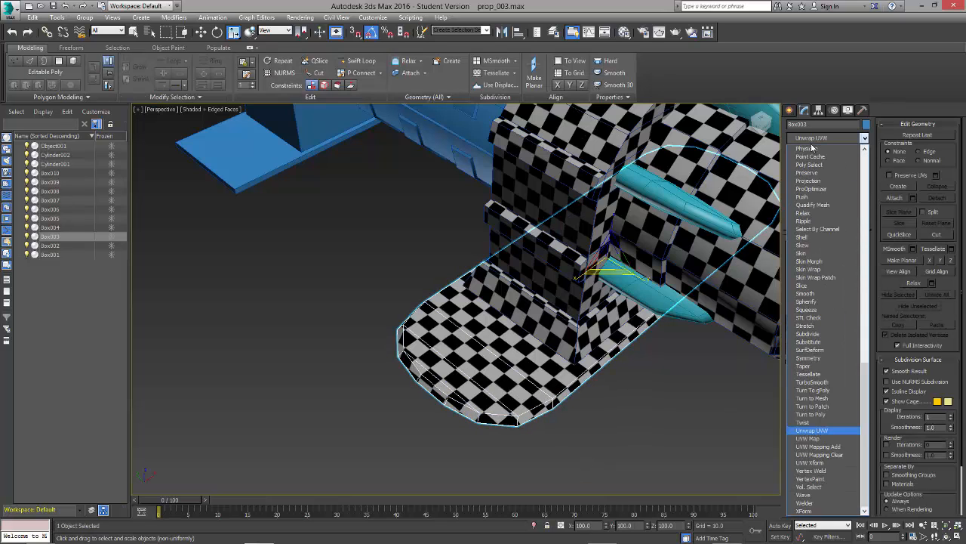
key(Return)
click(824, 357)
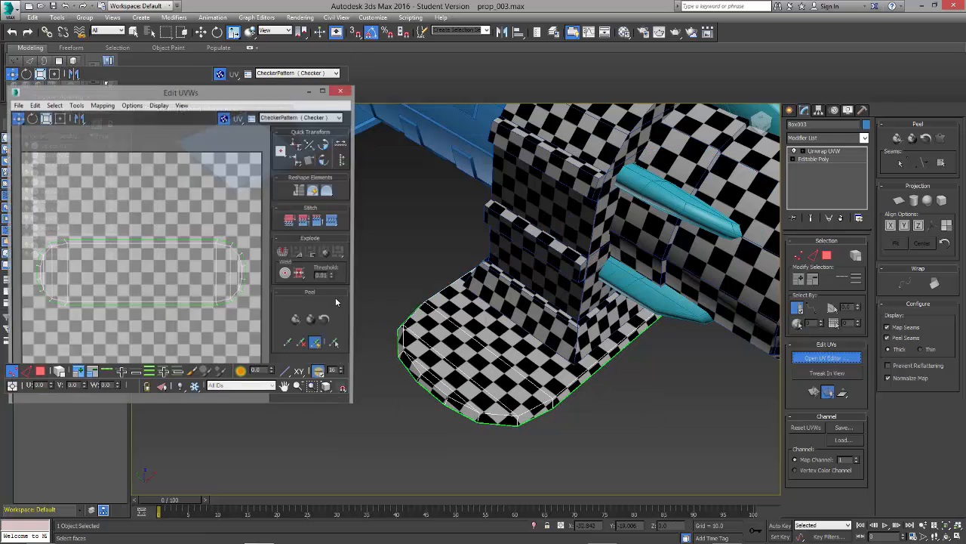
click(41, 370)
key(ctrl+a)
Step: Relax the base plate's UVs with Relax By Polygon Angles and close the UV editor
click(70, 61)
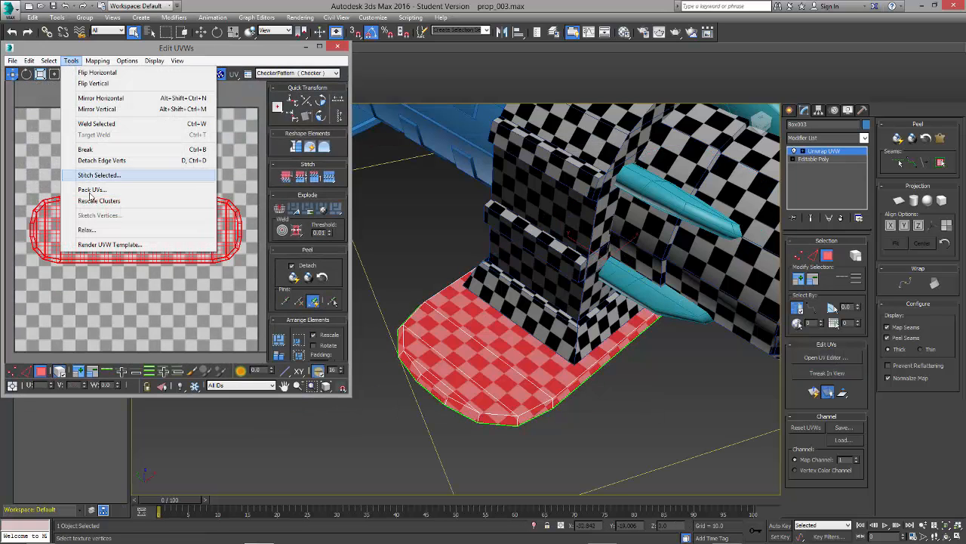
click(85, 194)
click(87, 93)
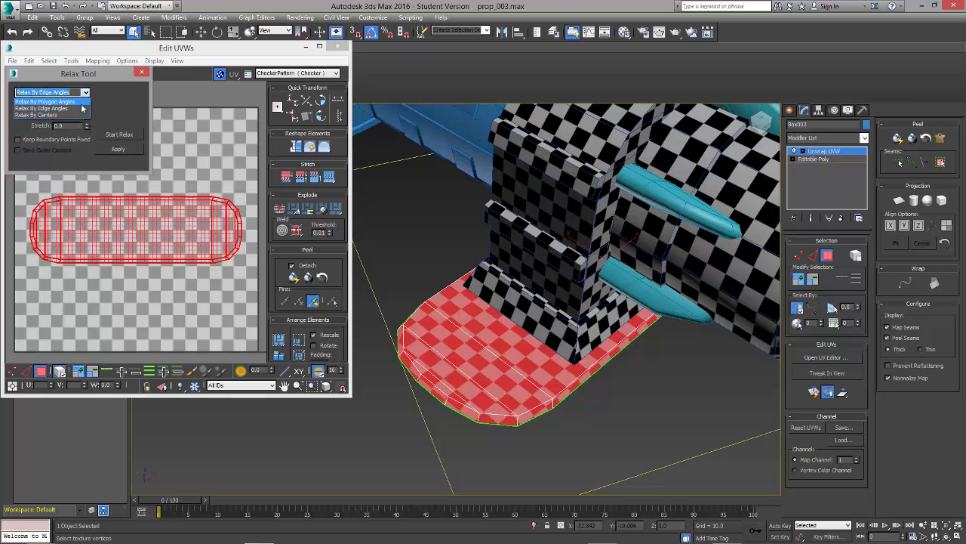
click(82, 106)
click(86, 93)
click(81, 114)
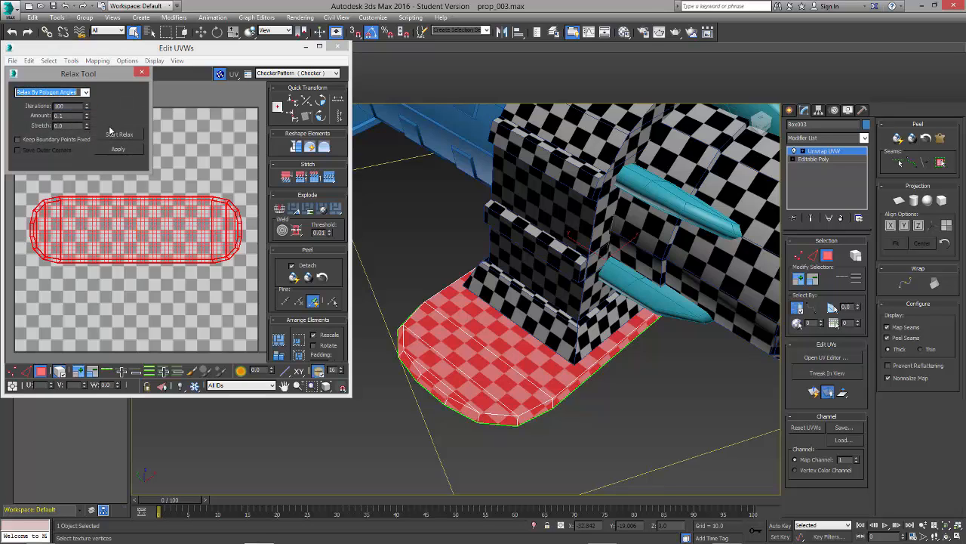
click(112, 134)
click(112, 134)
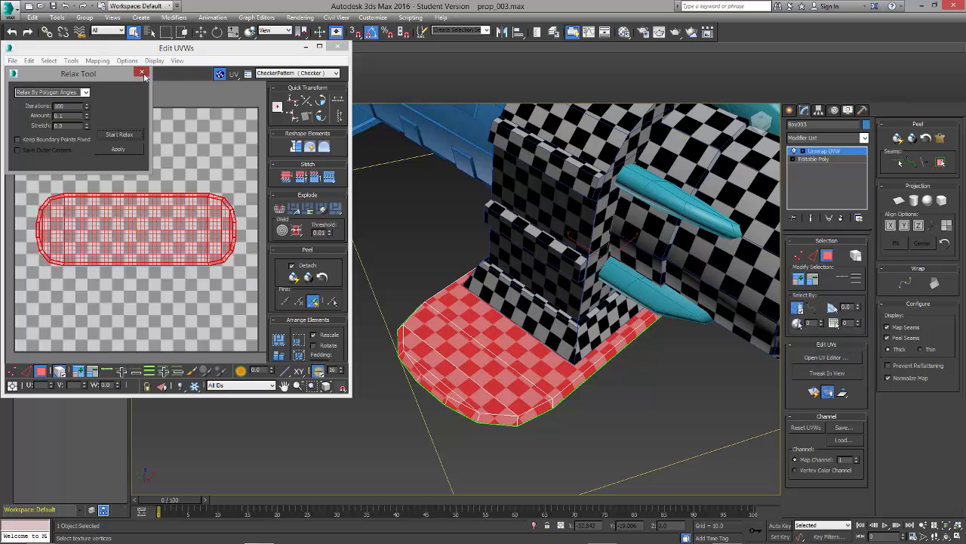
click(142, 73)
click(337, 47)
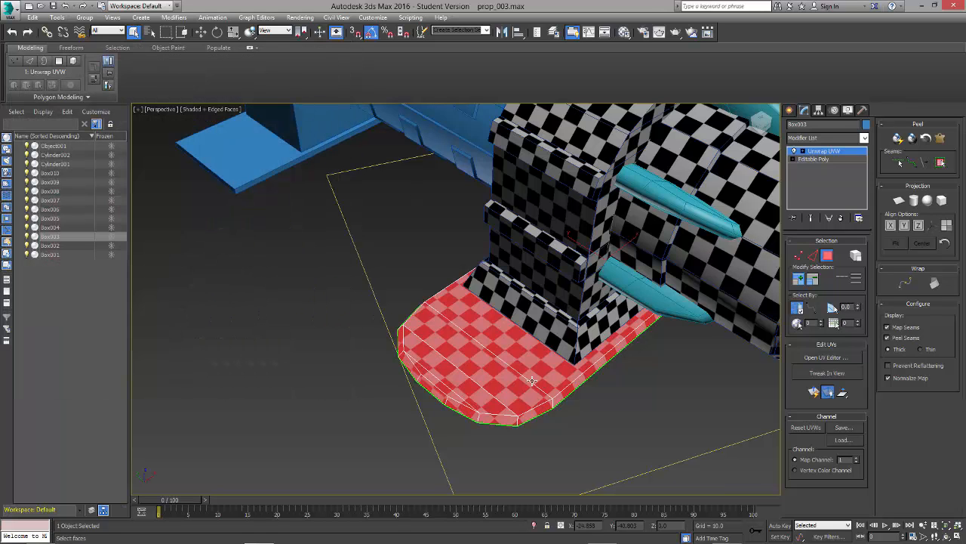
Step: Reopen the base plate's UV layout and scale its relaxed shell slightly and uniformly
click(841, 361)
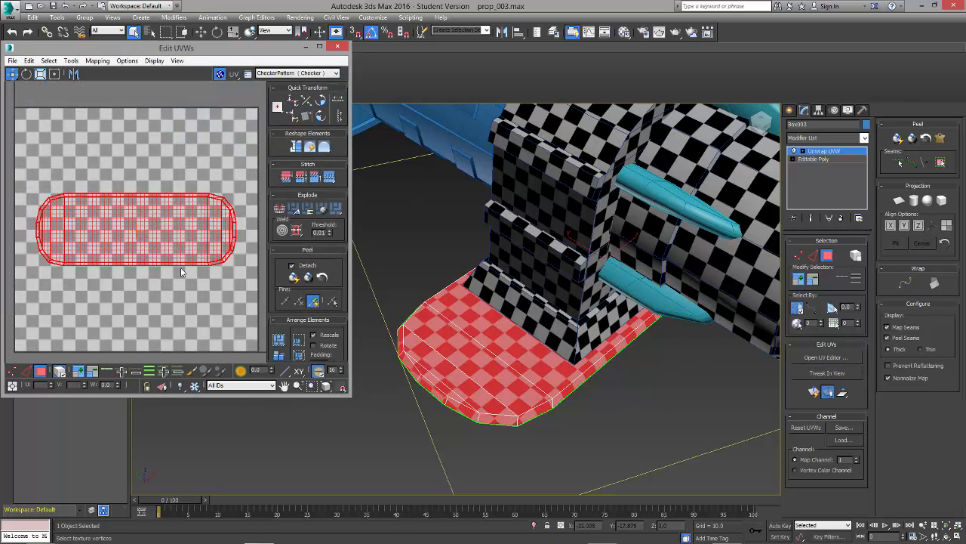
key(r)
drag(168, 243, 166, 243)
Step: Apply an Unwrap UVW modifier to the large blue cylinder between the housing and the rectangular block
alt+middle_drag(542, 332, 529, 347)
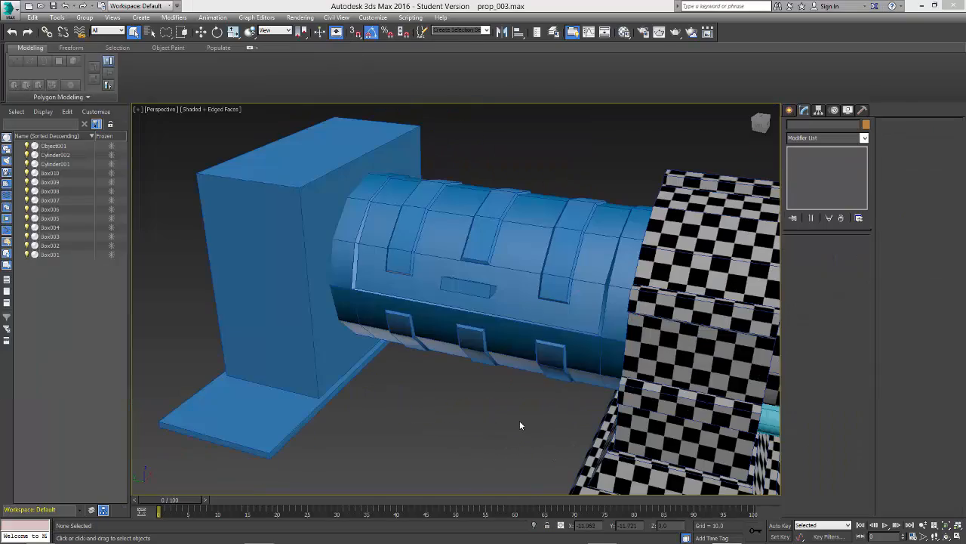
click(524, 333)
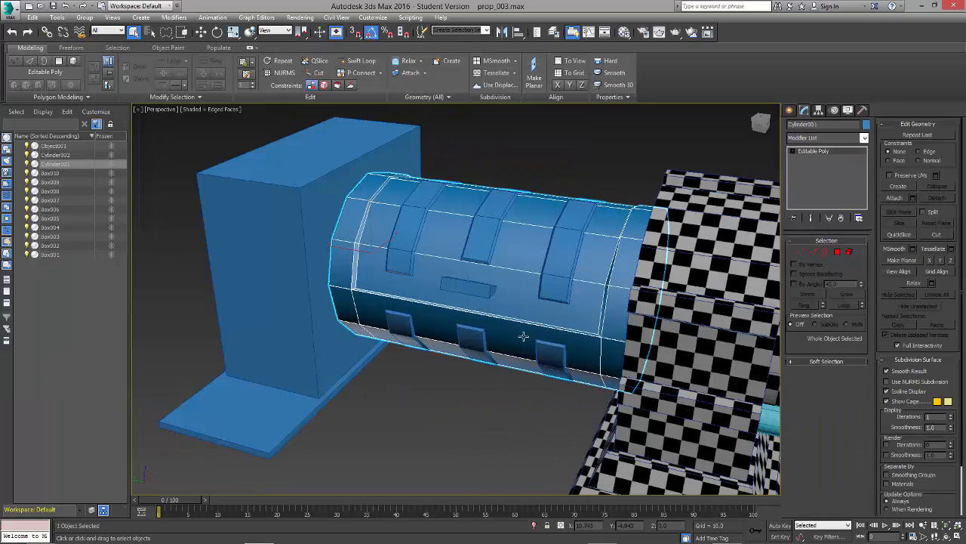
click(821, 138)
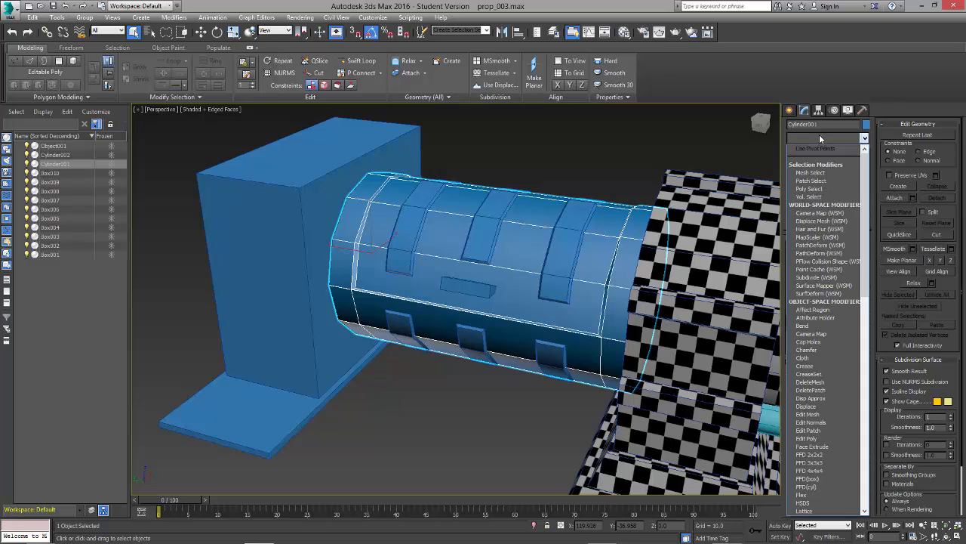
key(u)
key(Return)
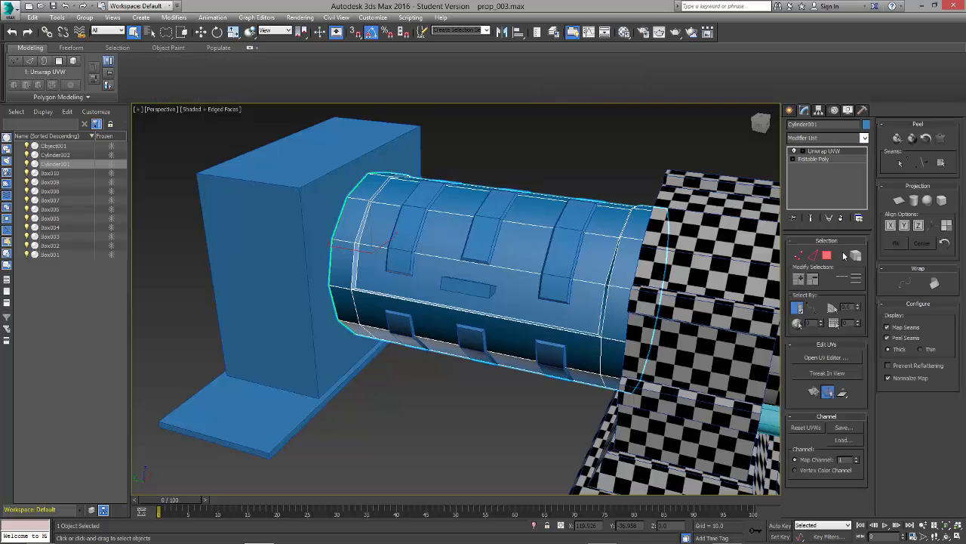
Step: Assign the checker material to the large cylinder and open its UV editor to inspect the checkers around it
click(833, 358)
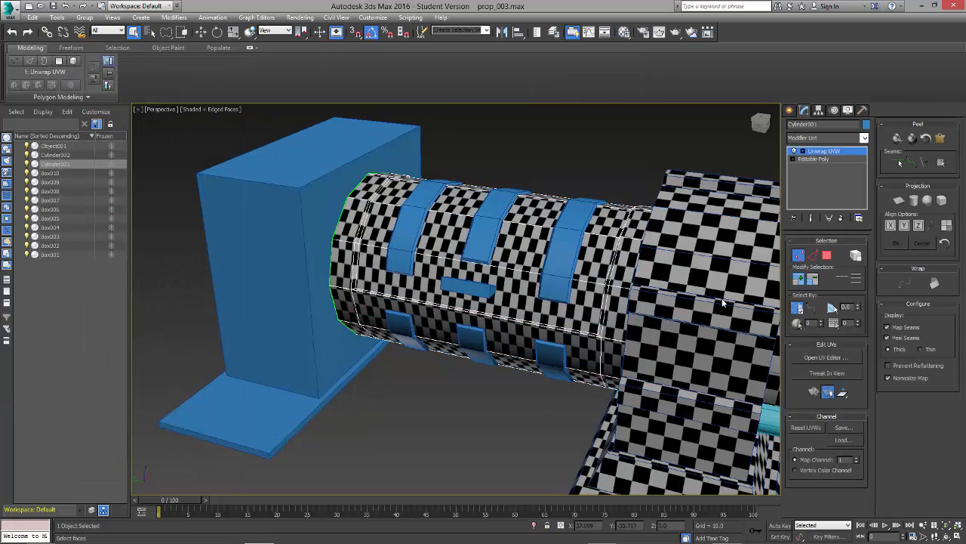
click(826, 357)
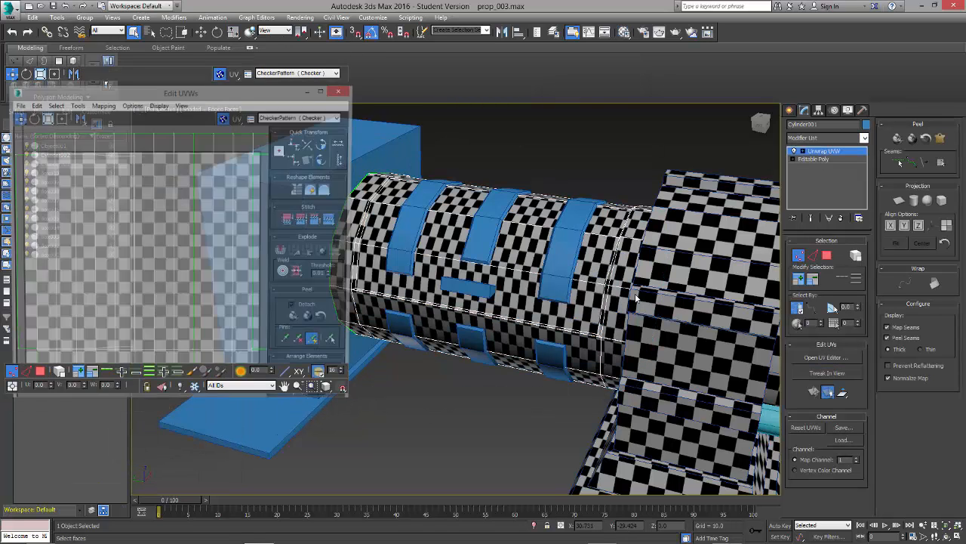
alt+middle_drag(556, 274, 550, 372)
scroll(591, 302, down, 3)
scroll(137, 187, down, 2)
scroll(137, 185, down, 1)
scroll(170, 207, up, 1)
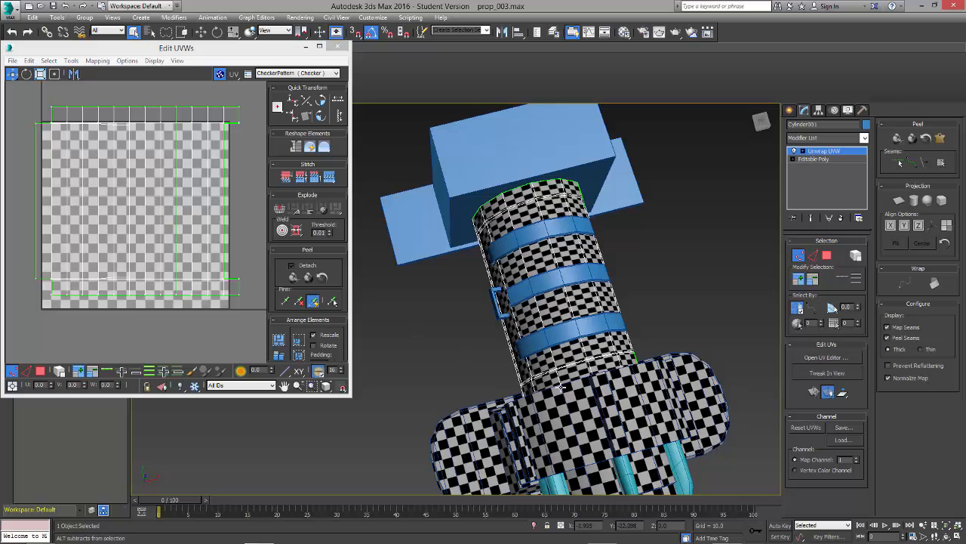
alt+middle_drag(472, 350, 617, 345)
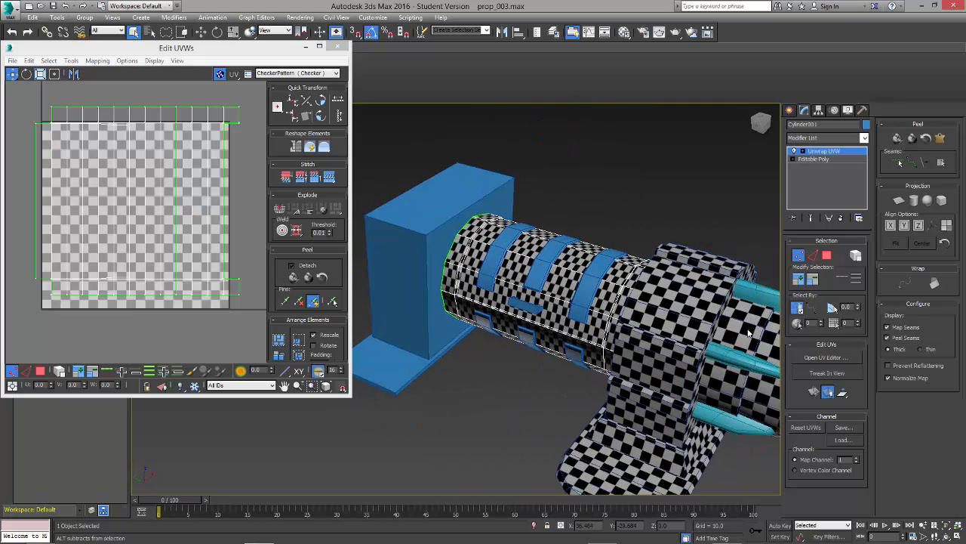
Step: Select all polygons of the large cylinder using a rectangular selection region
click(828, 256)
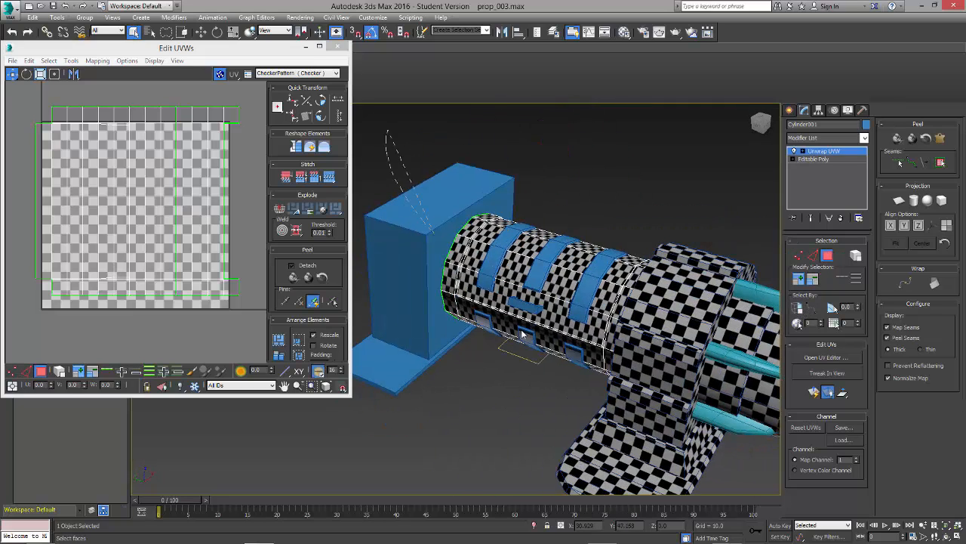
drag(723, 222, 713, 215)
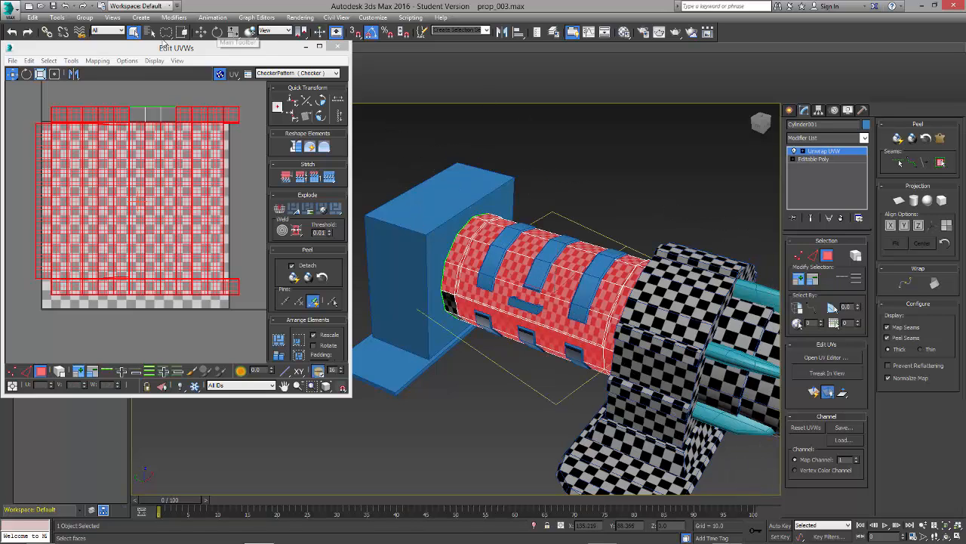
mouse_move(164, 30)
mouse_down()
mouse_move(167, 58)
mouse_move(166, 45)
mouse_up()
drag(406, 149, 783, 463)
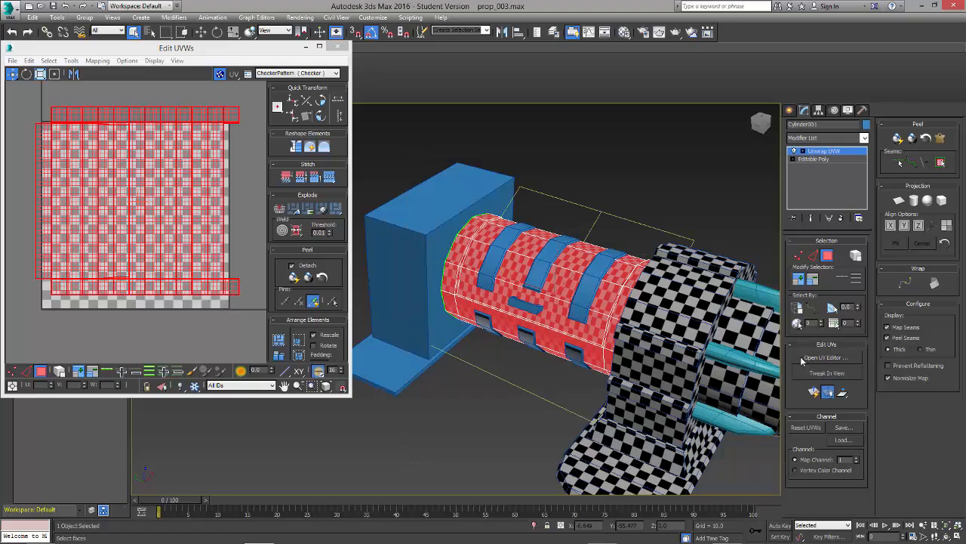
alt+middle_drag(746, 302, 718, 320)
Step: Apply a cylindrical projection aligned to the Y axis to the selected polygons, then clear the selection
click(914, 201)
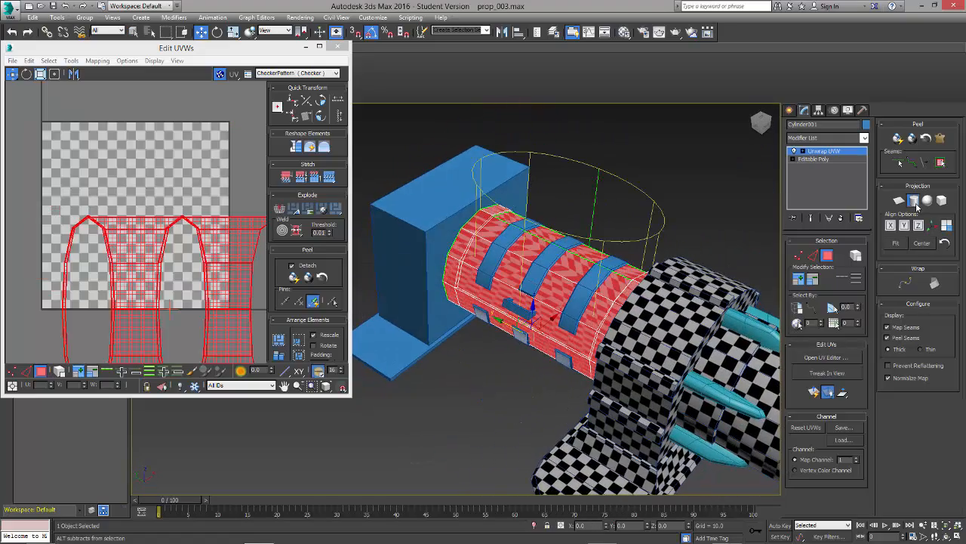
click(904, 225)
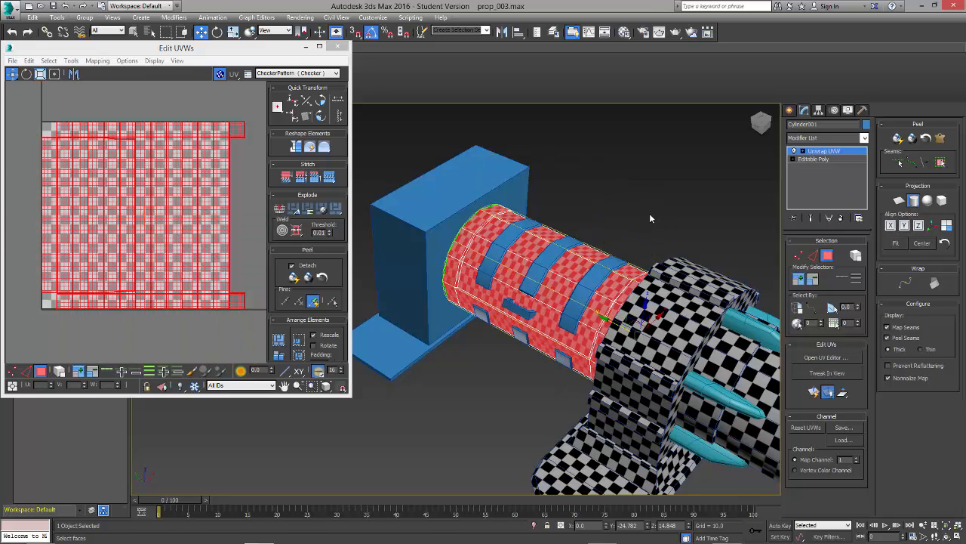
click(914, 203)
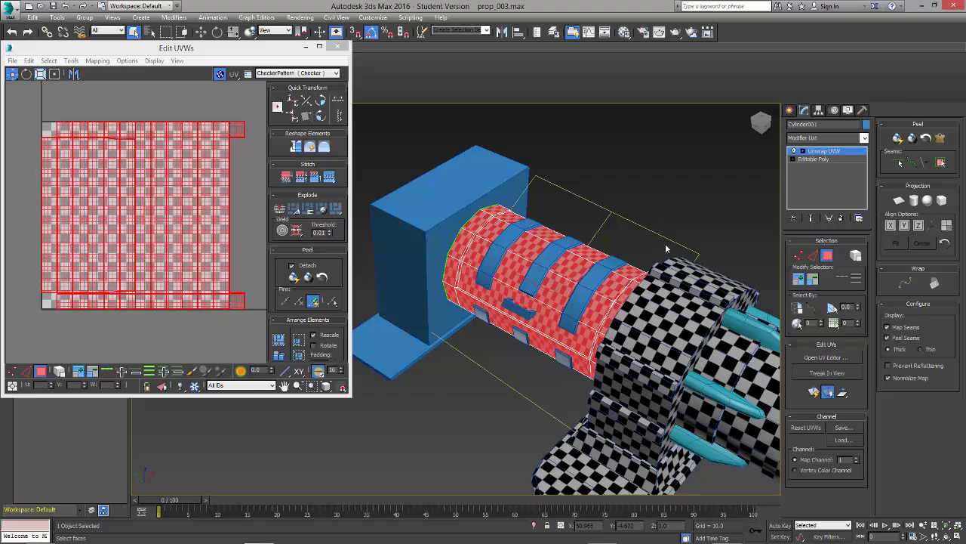
alt+middle_drag(666, 248, 674, 176)
click(672, 176)
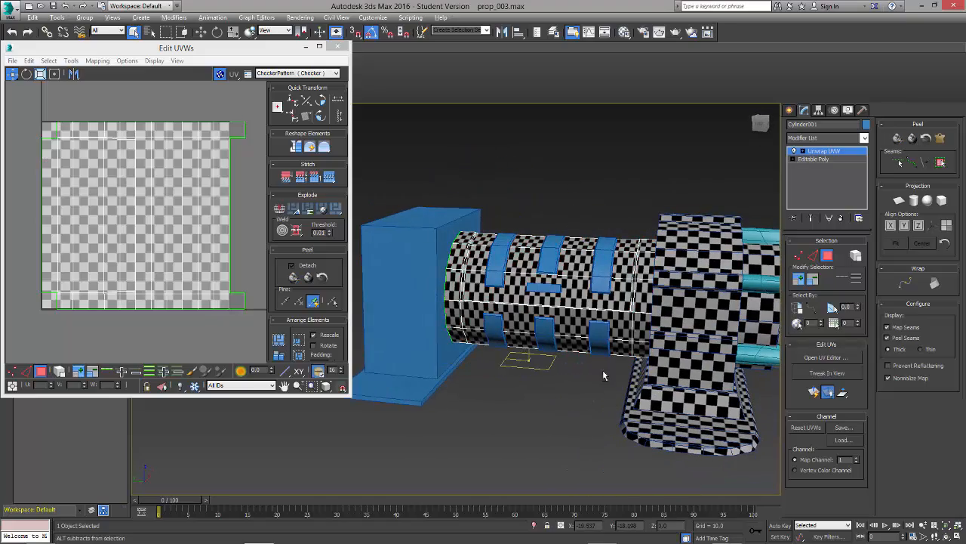
Step: Select the central lengthwise edge of the large cylinder to check where it lies in the UV layout
alt+middle_drag(603, 375, 788, 264)
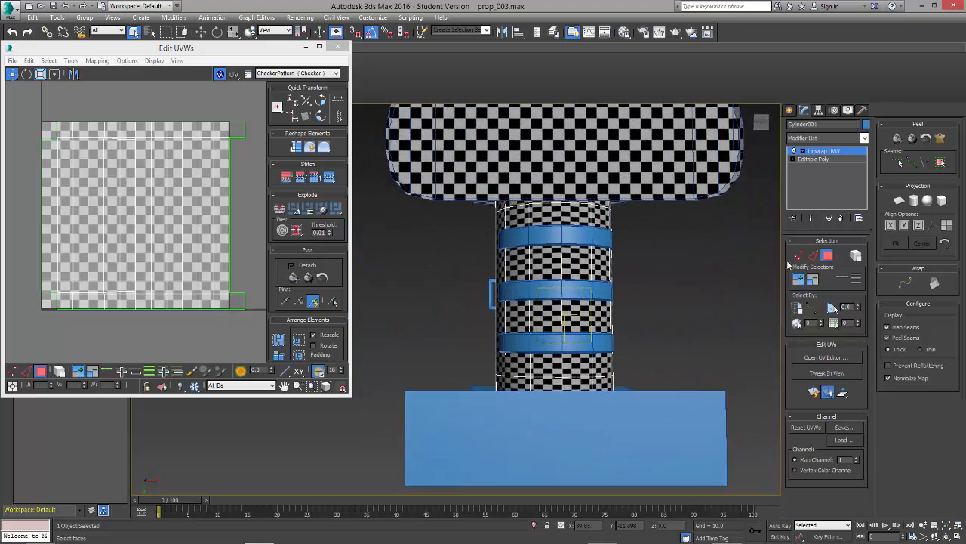
click(812, 256)
click(560, 265)
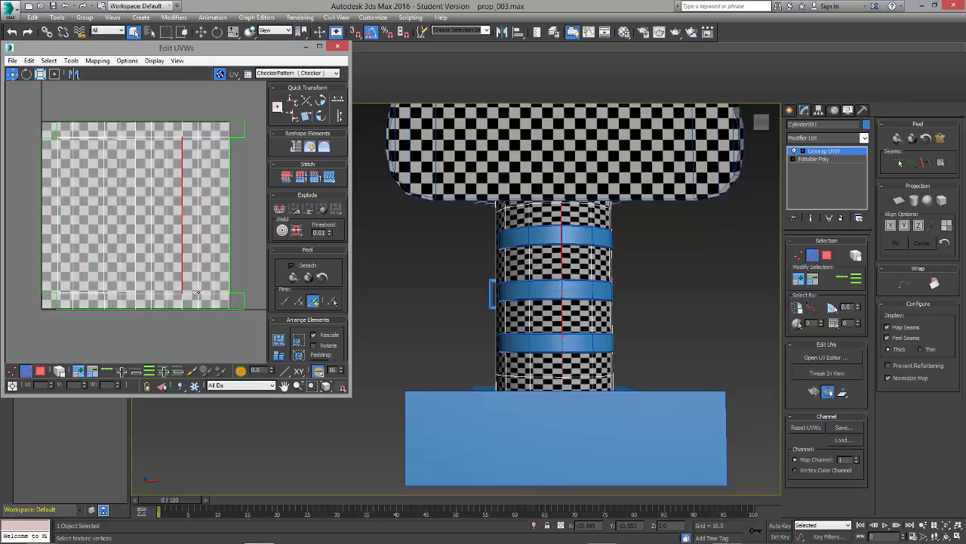
scroll(192, 211, up, 3)
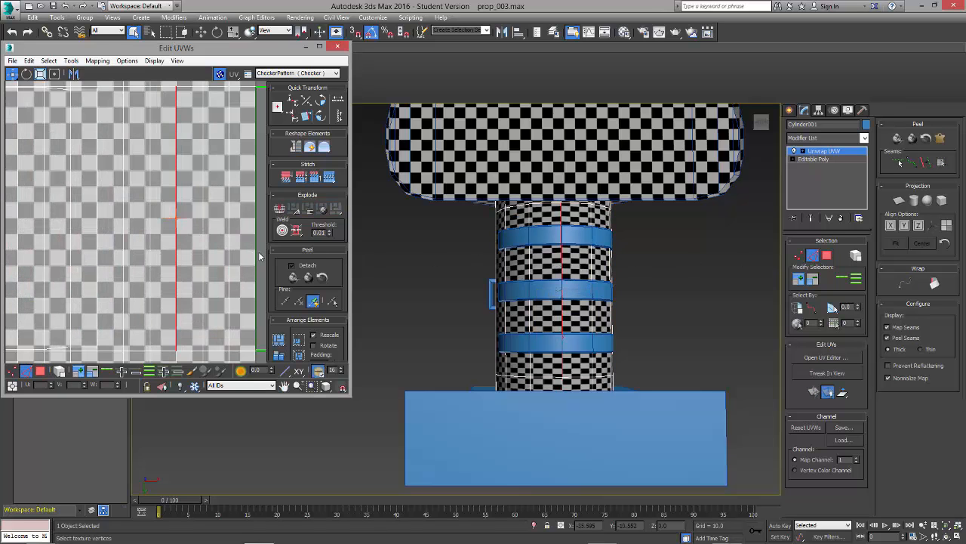
click(215, 263)
click(175, 261)
scroll(176, 262, down, 2)
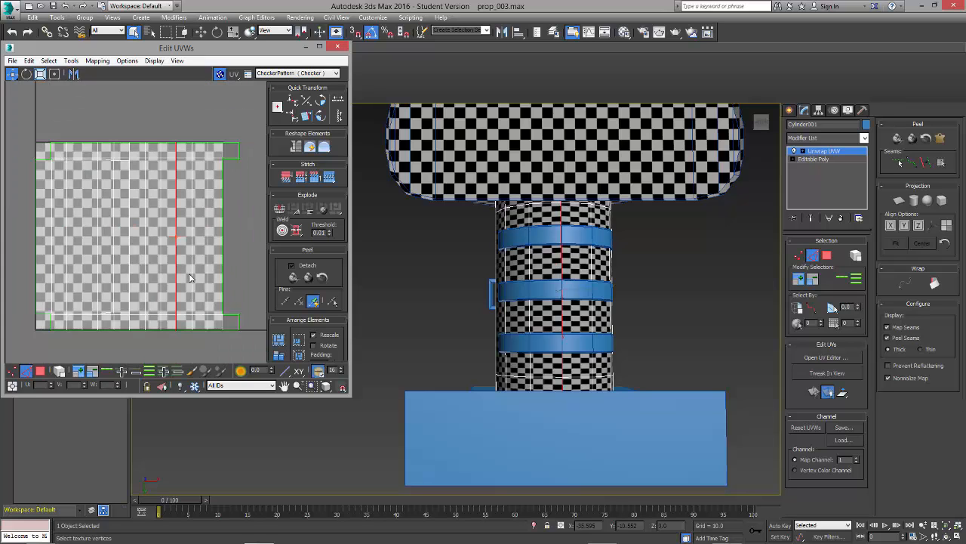
click(194, 279)
alt+middle_drag(498, 235, 543, 269)
scroll(456, 299, up, 3)
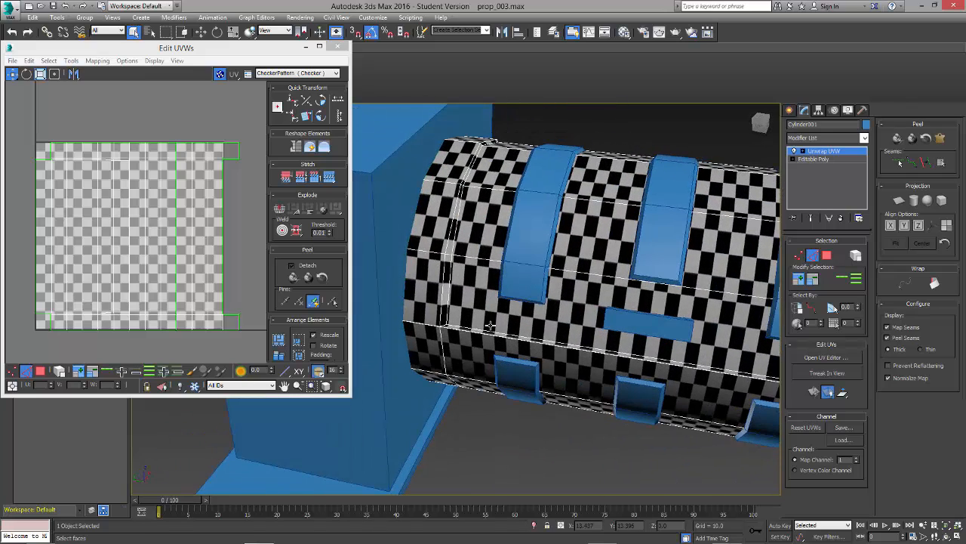
Step: Select the short lengthwise edge at the large cylinder's end rim and compare it with the upper seam corner of the UV layout
middle_drag(462, 326, 496, 323)
scroll(484, 332, up, 3)
scroll(485, 332, up, 3)
click(424, 310)
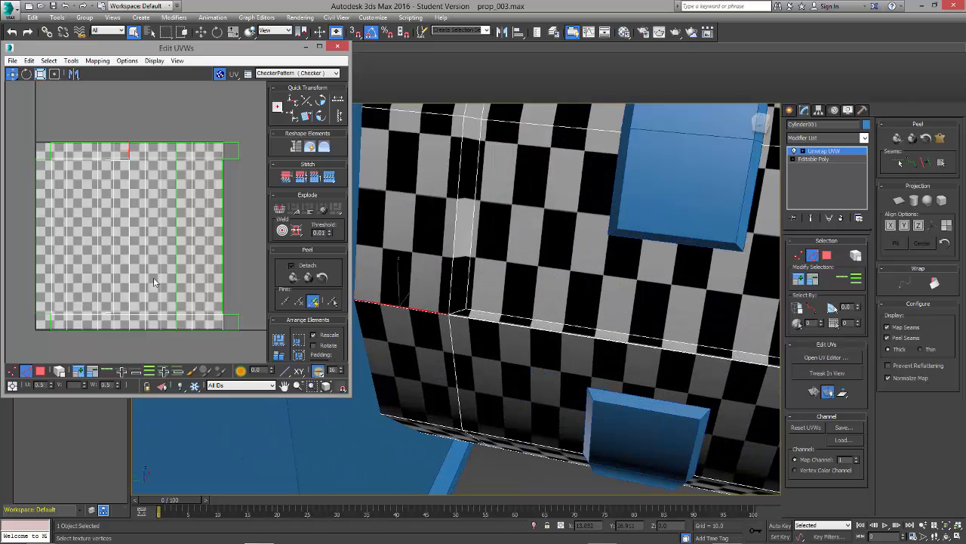
middle_drag(199, 227, 178, 225)
click(228, 216)
scroll(194, 187, up, 4)
middle_drag(57, 181, 189, 194)
scroll(124, 190, up, 4)
scroll(189, 194, up, 1)
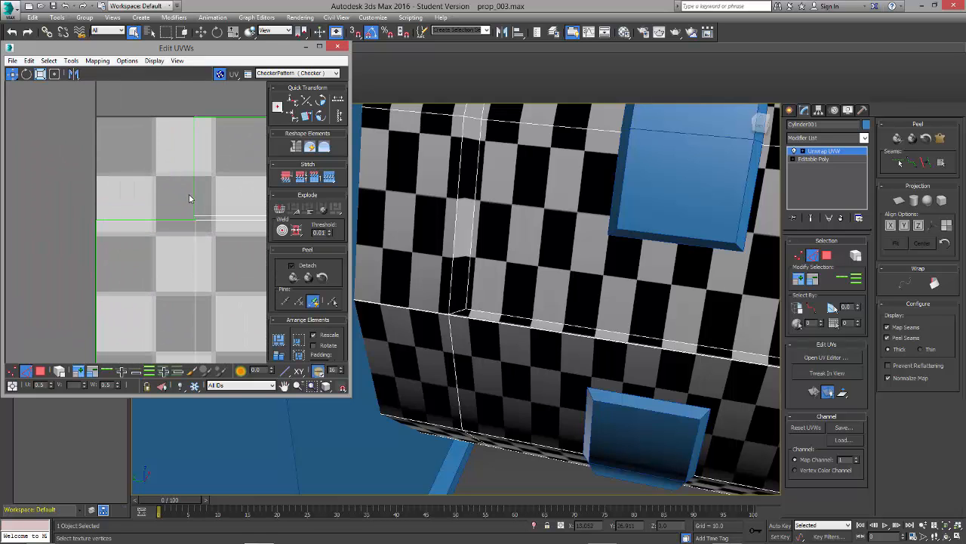
Step: Stitch the short vertical seam edge at the upper end of the cylinder's UV shell to its matching edge
click(195, 191)
click(650, 335)
middle_drag(650, 335, 404, 292)
scroll(521, 307, down, 5)
middle_drag(195, 244, 194, 244)
key(z)
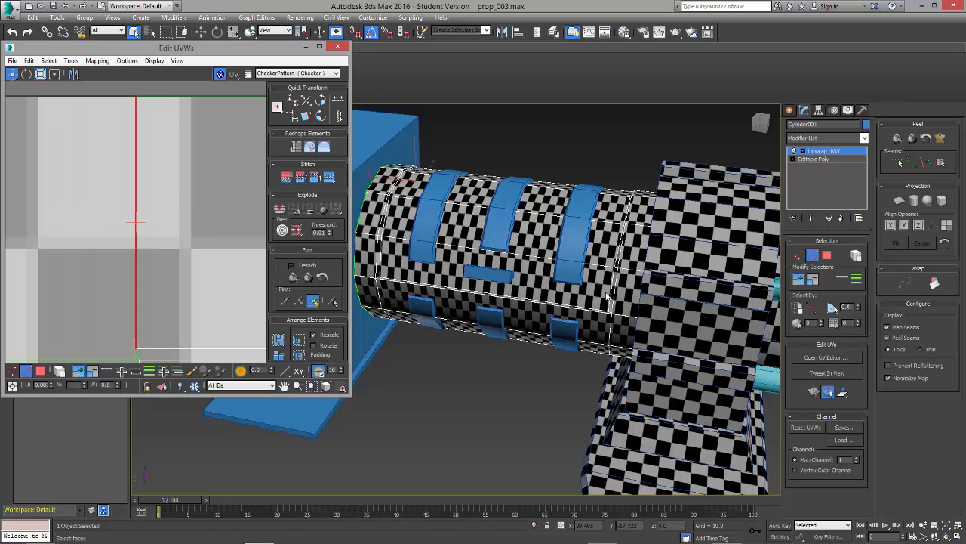
middle_click(556, 326)
key(z)
alt+middle_drag(555, 382, 699, 356)
scroll(571, 354, down, 6)
scroll(216, 254, down, 6)
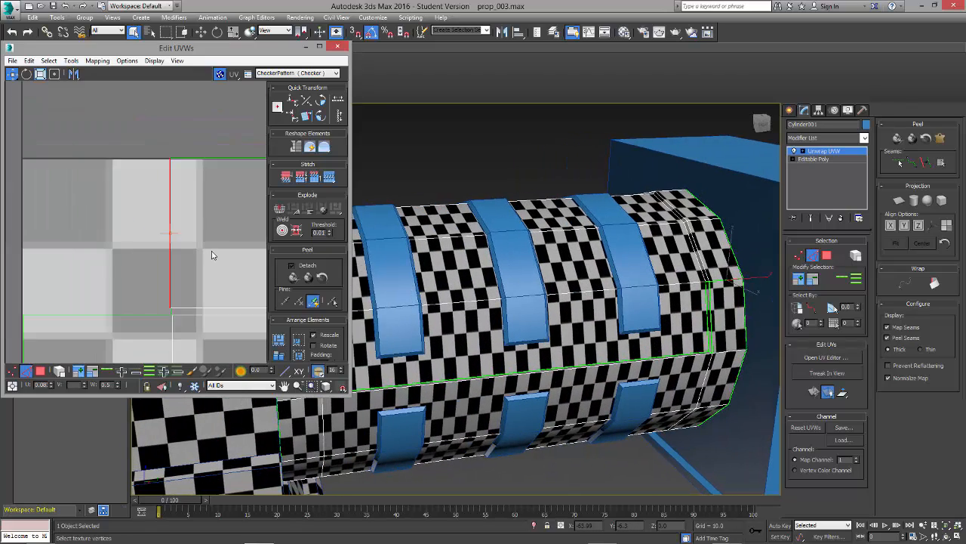
middle_drag(194, 253, 136, 182)
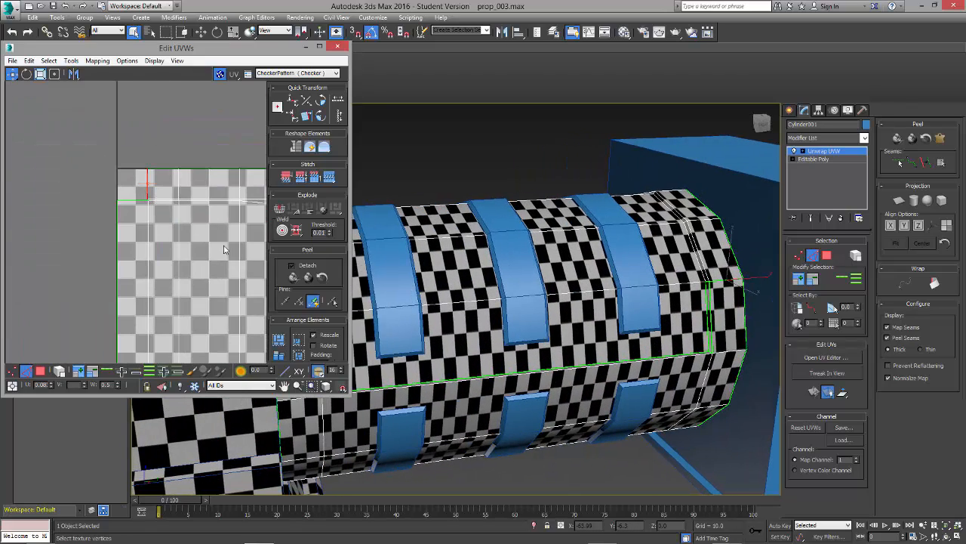
click(329, 177)
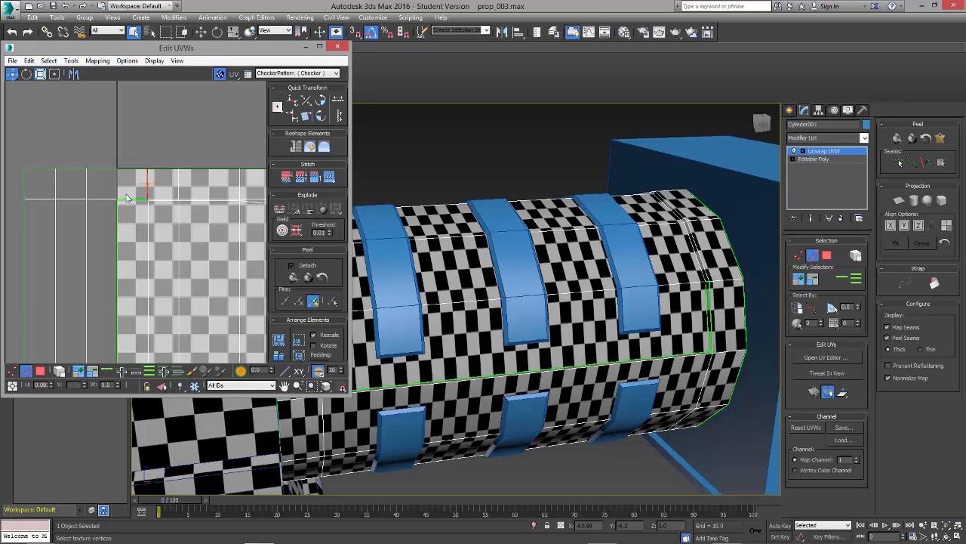
Step: Stitch the short horizontal seam edge and the long vertical seam edge between the outer strips and the rest of the cylinder's UV shell
scroll(127, 198, up, 4)
click(143, 204)
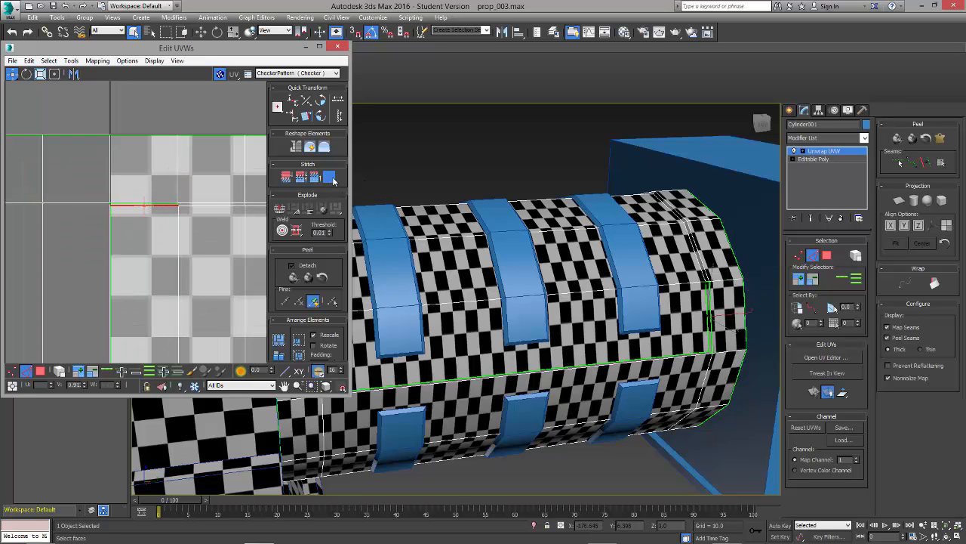
click(85, 255)
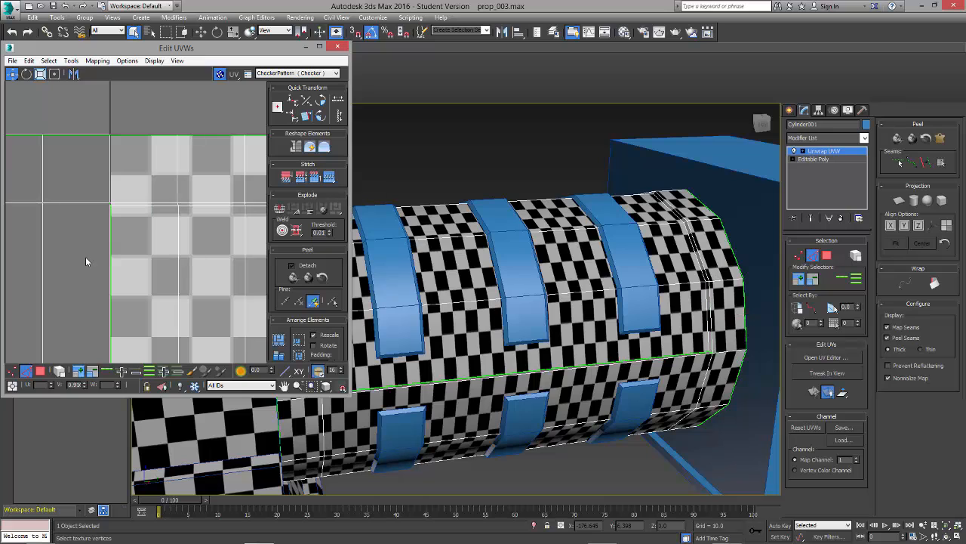
click(111, 244)
scroll(149, 275, down, 5)
scroll(150, 278, down, 2)
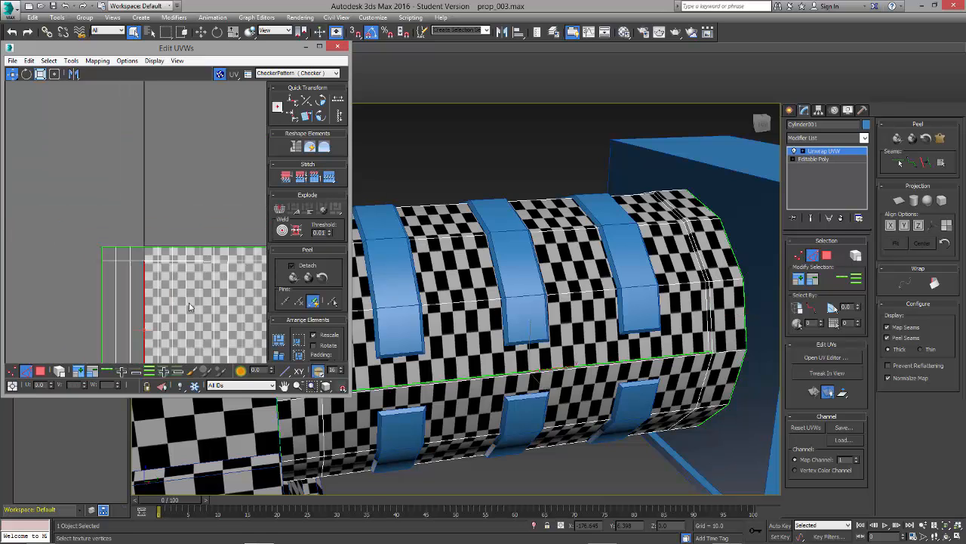
middle_drag(200, 322, 196, 153)
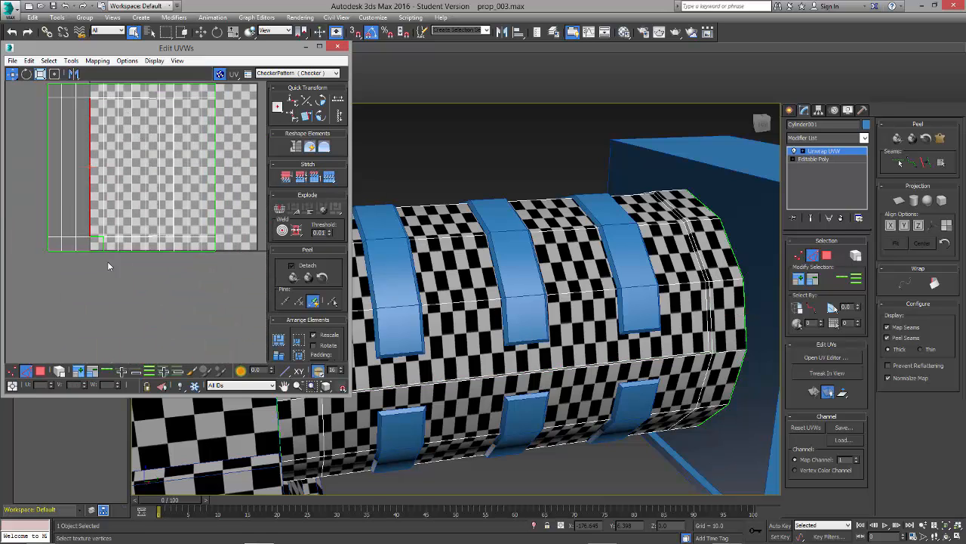
Step: Hide the checker background and stitch the remaining short horizontal and vertical seam edges at the lower end of the UV shell
scroll(107, 261, up, 2)
click(219, 74)
scroll(133, 312, up, 4)
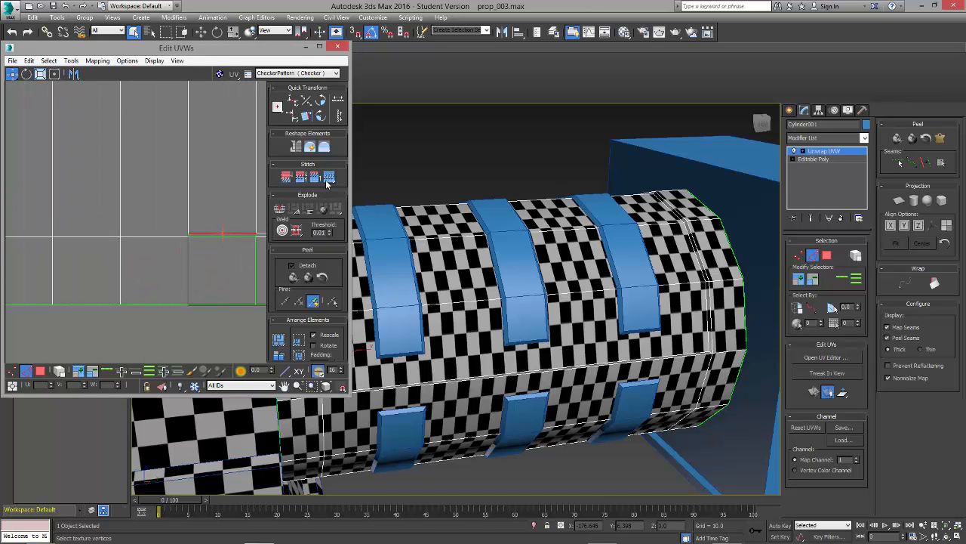
click(244, 312)
scroll(229, 312, down, 3)
middle_drag(213, 286, 163, 273)
scroll(81, 283, up, 4)
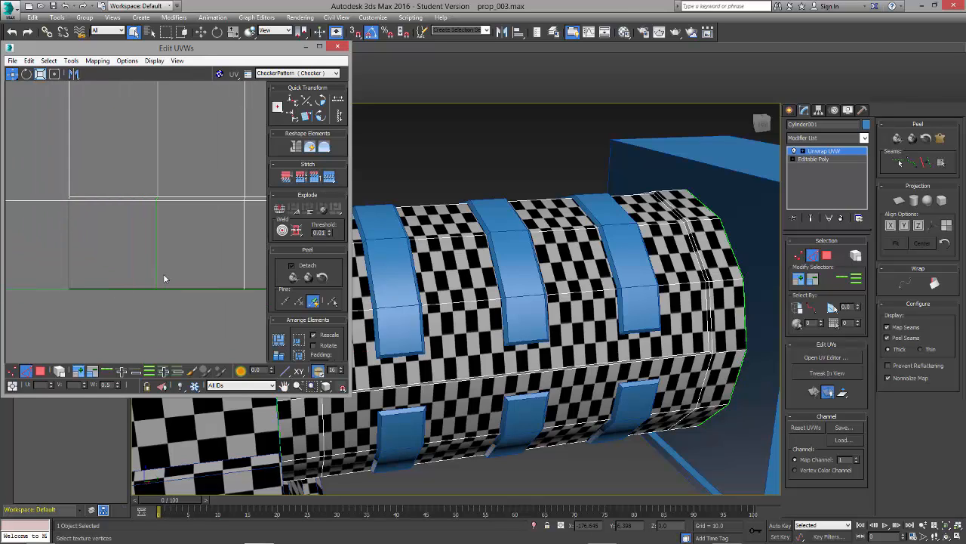
click(156, 223)
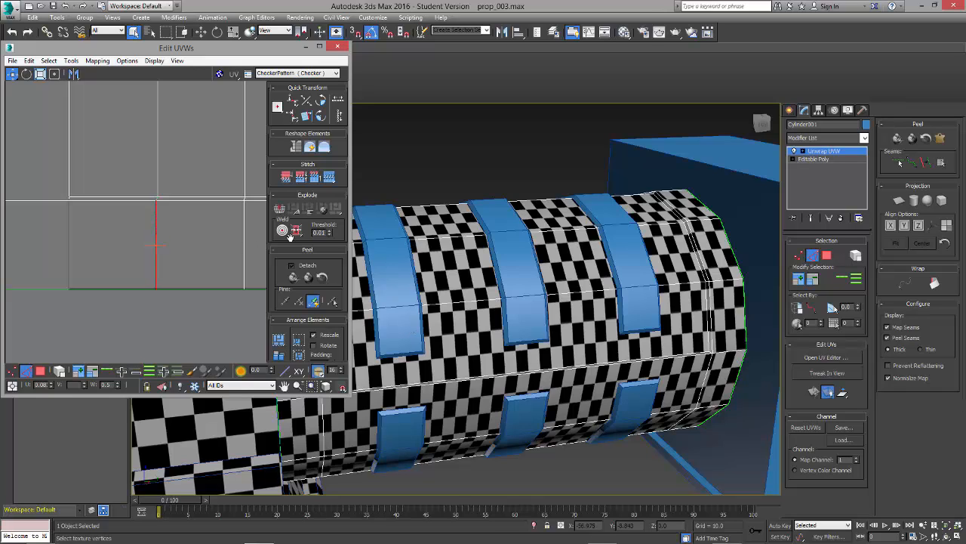
Step: Examine the stitched UV shell along its upper and lower ends for leftover seams and uneven edges
scroll(184, 275, down, 1)
middle_drag(198, 244, 30, 233)
scroll(127, 256, down, 5)
middle_drag(140, 251, 211, 339)
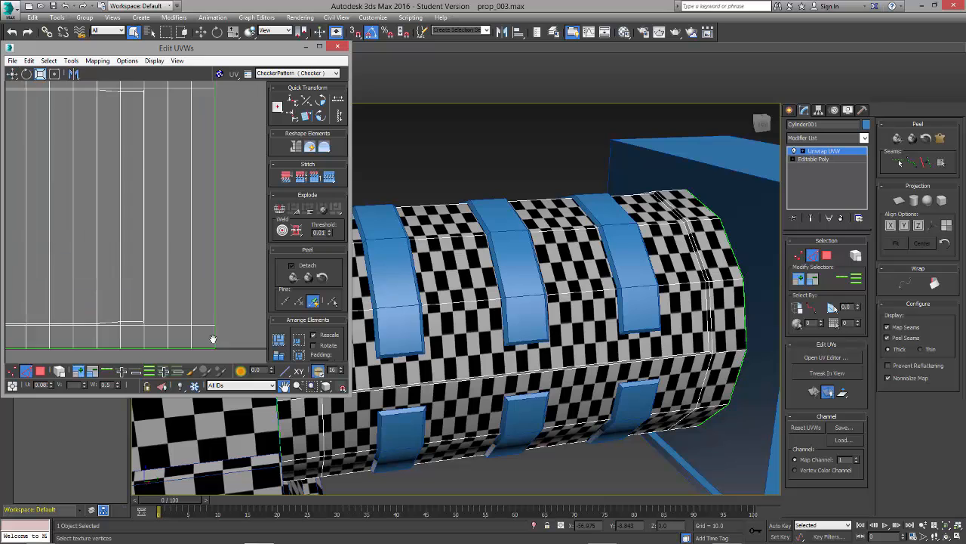
middle_drag(68, 208, 185, 278)
scroll(190, 237, up, 5)
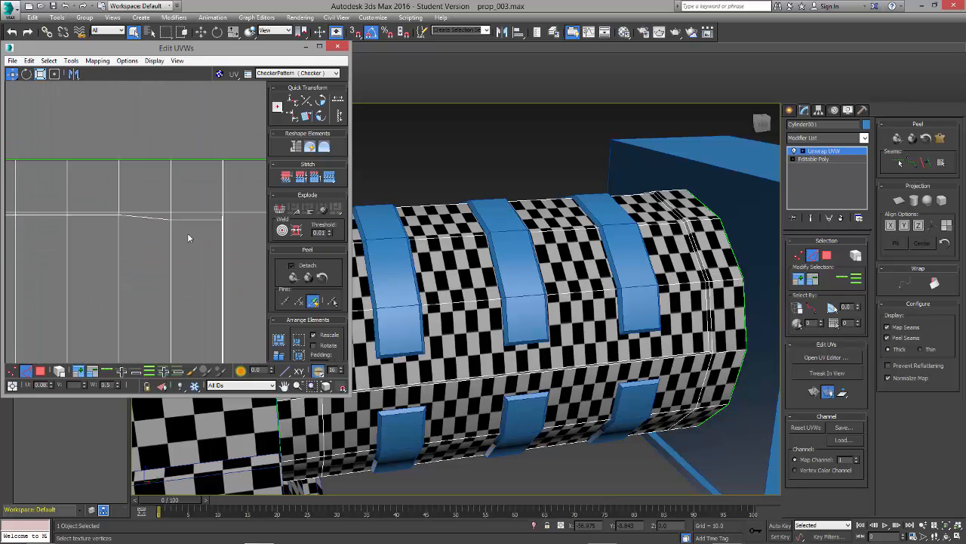
scroll(189, 238, down, 6)
Step: Select the short diagonal edge at the corner of the cylinder's stepped panel and inspect it closely in the UV layout
alt+middle_drag(463, 347, 450, 380)
scroll(451, 380, up, 6)
scroll(565, 376, up, 4)
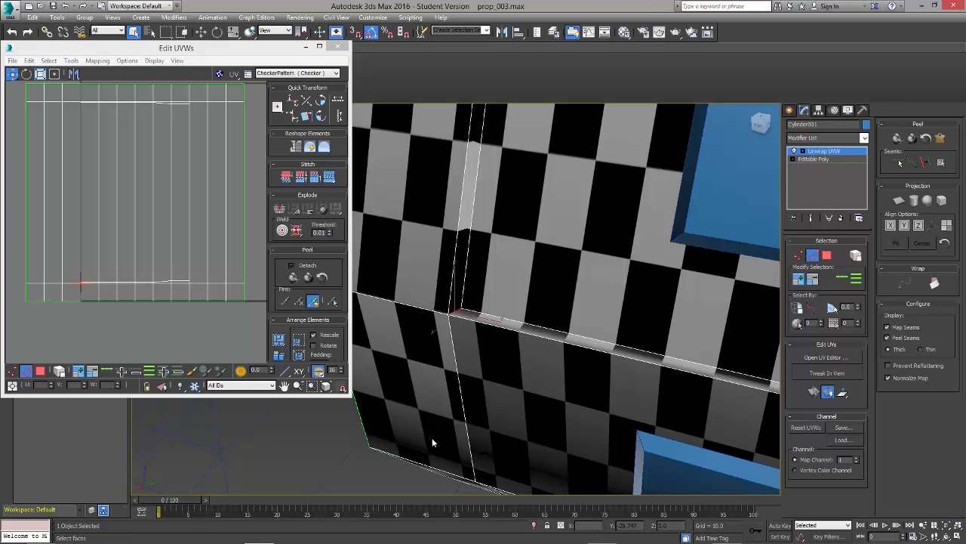
click(373, 491)
scroll(71, 258, up, 4)
scroll(110, 209, up, 6)
middle_drag(86, 269, 142, 89)
scroll(155, 232, up, 3)
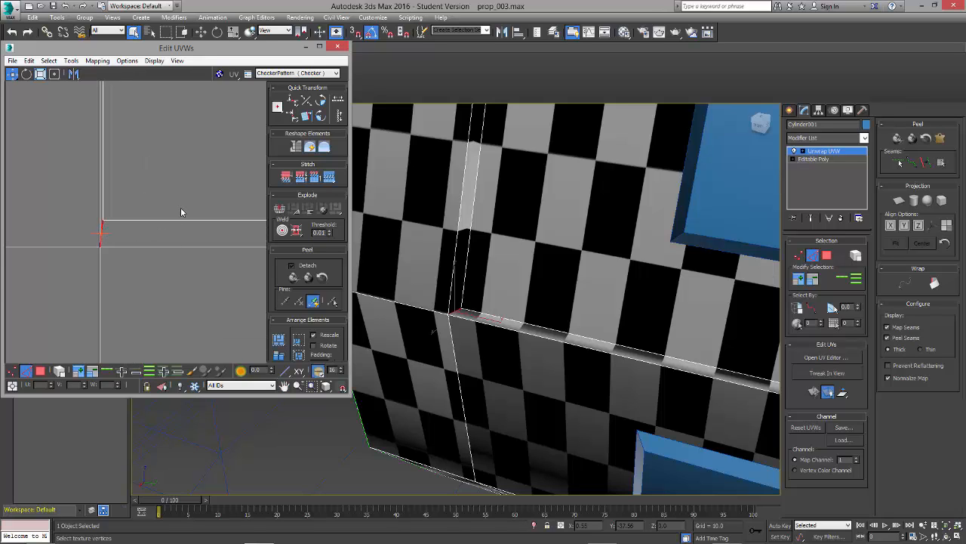
scroll(187, 258, down, 8)
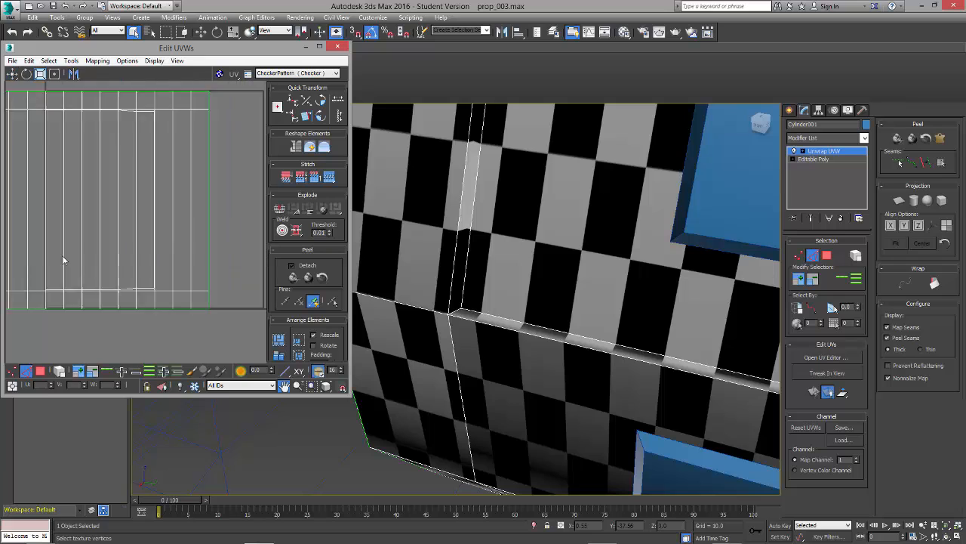
Step: Detach the UVs of the lengthwise polygons inside the cylinder's thin stepped border and move them clear of the outer shell
middle_drag(187, 258, 142, 264)
key(3)
scroll(106, 252, up, 2)
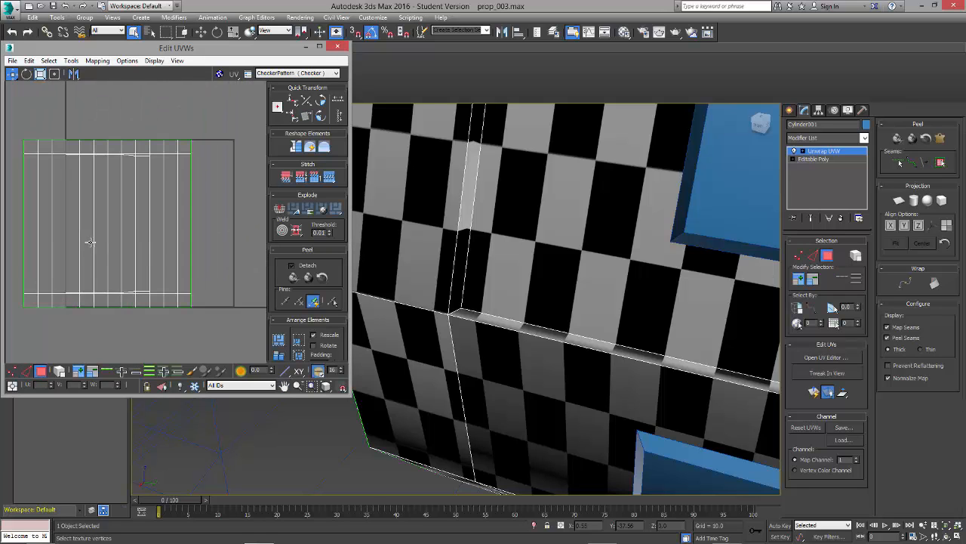
click(65, 219)
scroll(216, 200, down, 5)
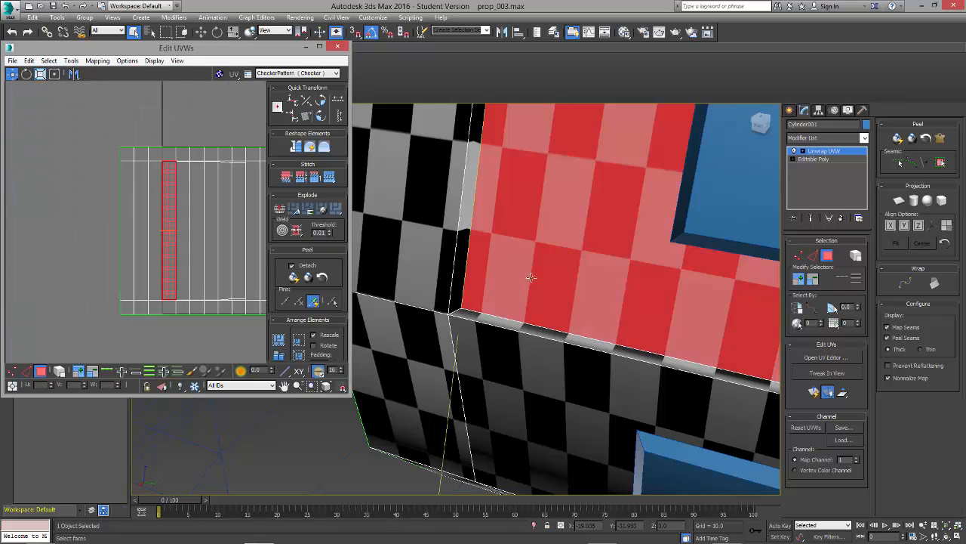
scroll(516, 352, down, 5)
middle_drag(515, 352, 425, 376)
ctrl+click(523, 318)
ctrl+click(530, 261)
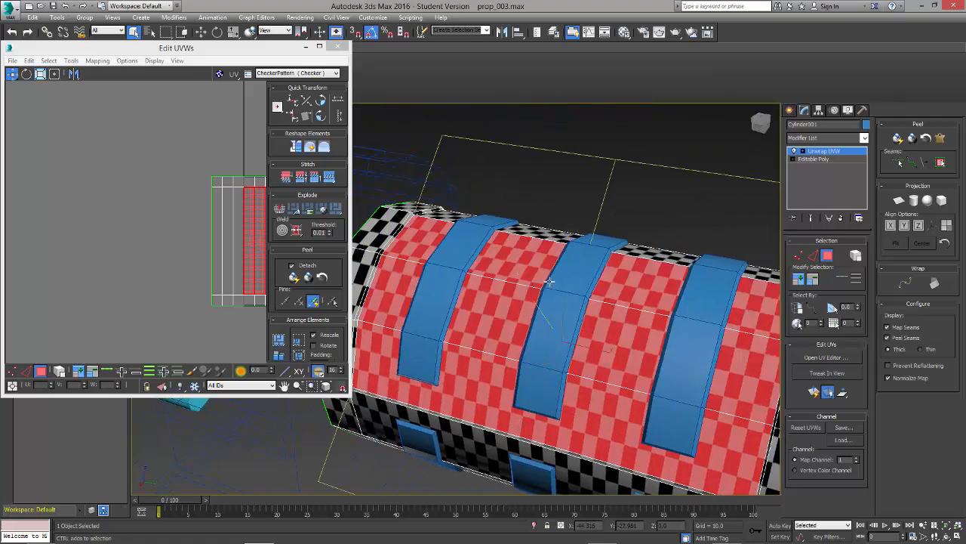
alt+middle_drag(530, 261, 442, 252)
ctrl+click(438, 248)
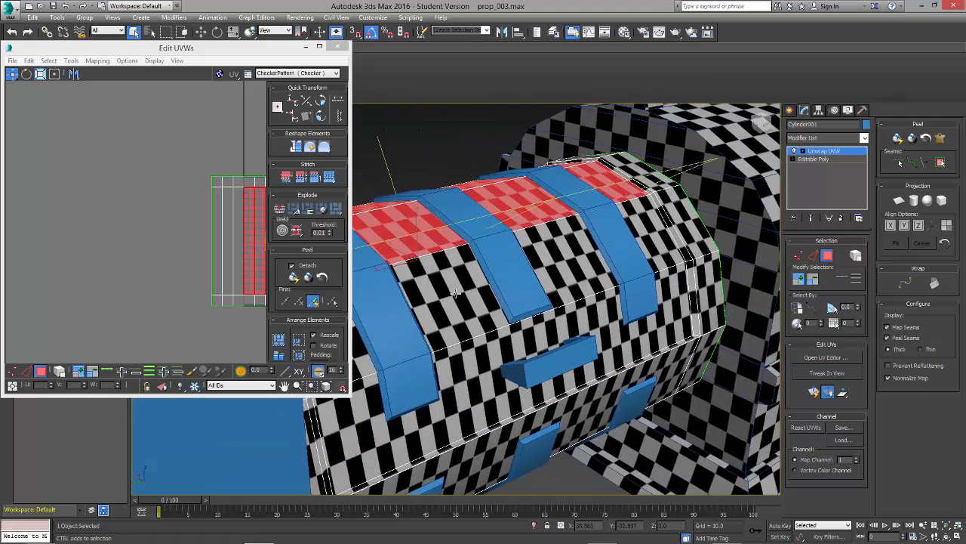
ctrl+click(455, 295)
ctrl+click(477, 374)
alt+middle_drag(491, 377, 458, 351)
middle_drag(177, 209, 80, 209)
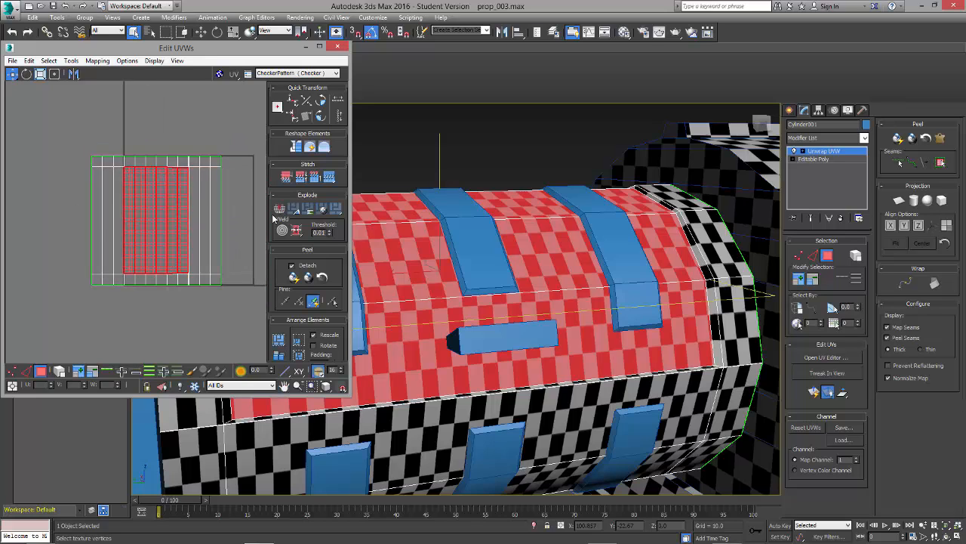
click(71, 60)
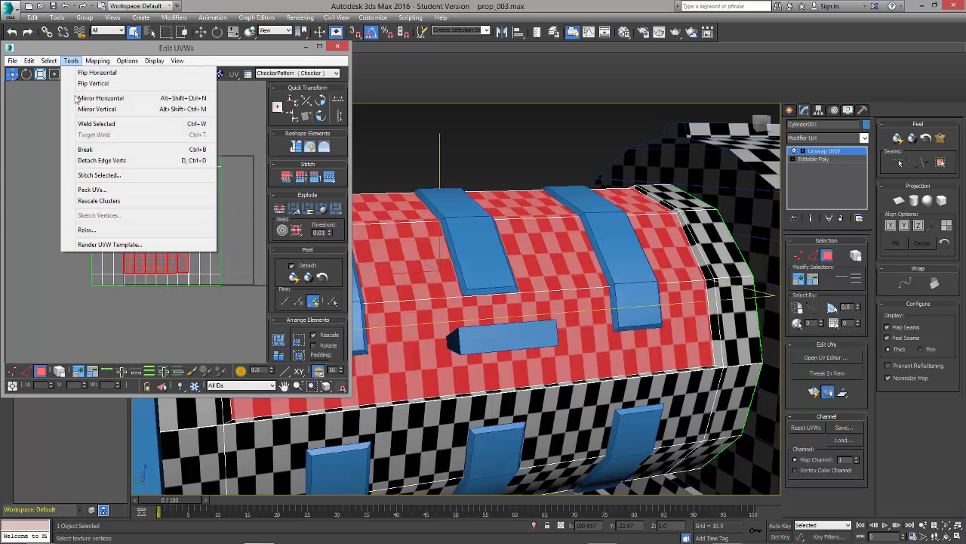
click(92, 160)
drag(154, 243, 31, 226)
click(76, 144)
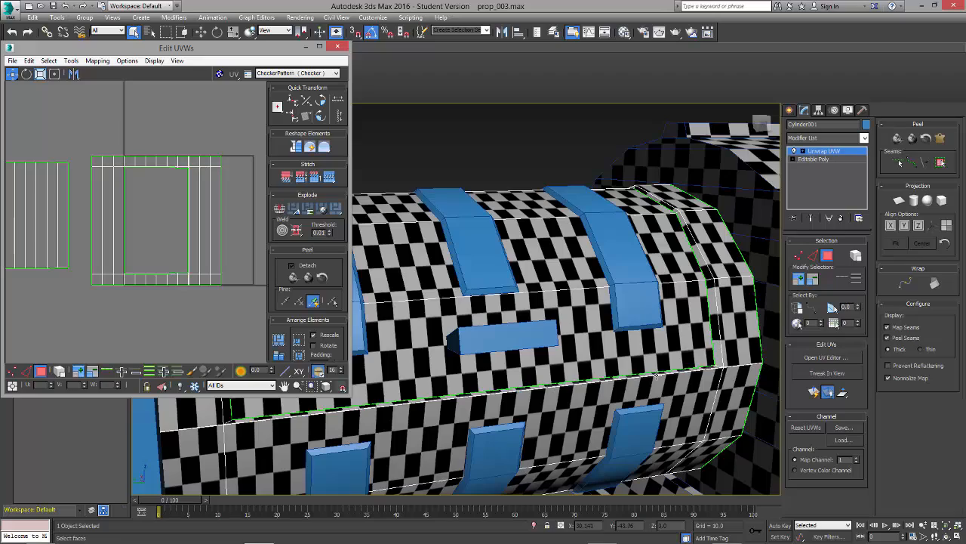
Step: Inspect the thin border polygons at the corner of the detached panel by selecting them, and clear the selection
alt+middle_drag(666, 364, 526, 287)
scroll(528, 275, down, 2)
scroll(530, 268, up, 5)
alt+middle_drag(536, 245, 553, 256)
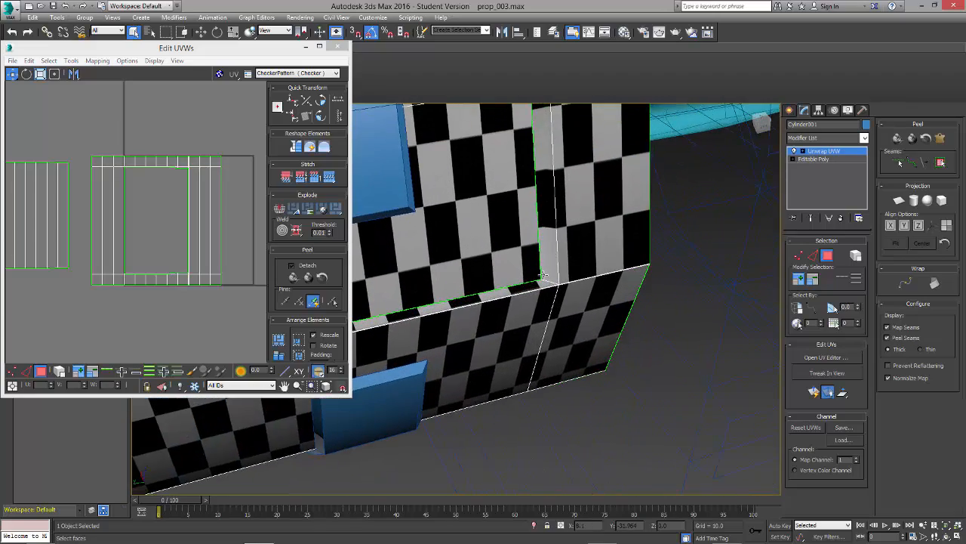
click(549, 281)
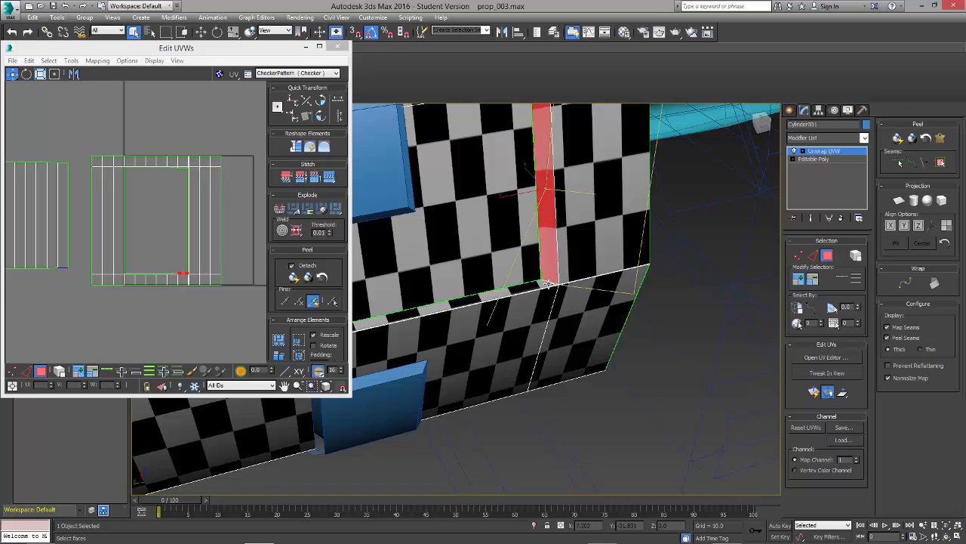
click(584, 408)
Step: Select the short corner edges of the thin border around the detached panel and check them at both ends of the cylinder
click(813, 256)
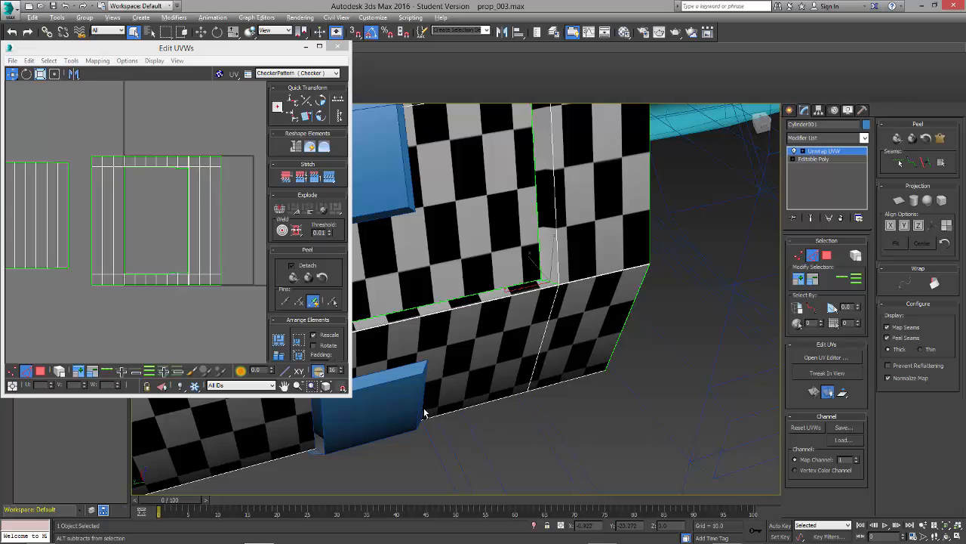
alt+middle_drag(372, 413, 615, 308)
click(528, 337)
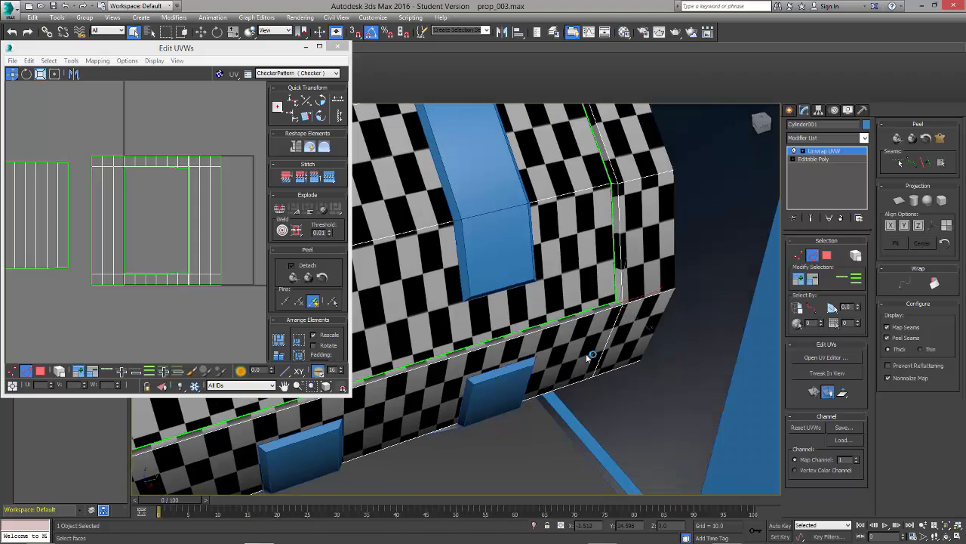
alt+middle_drag(482, 395, 541, 392)
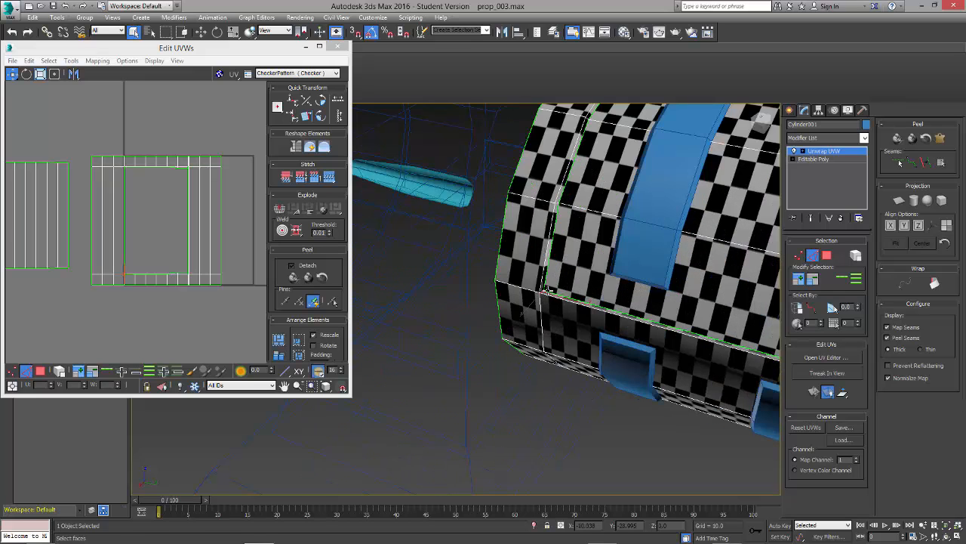
scroll(548, 291, down, 2)
scroll(548, 291, up, 5)
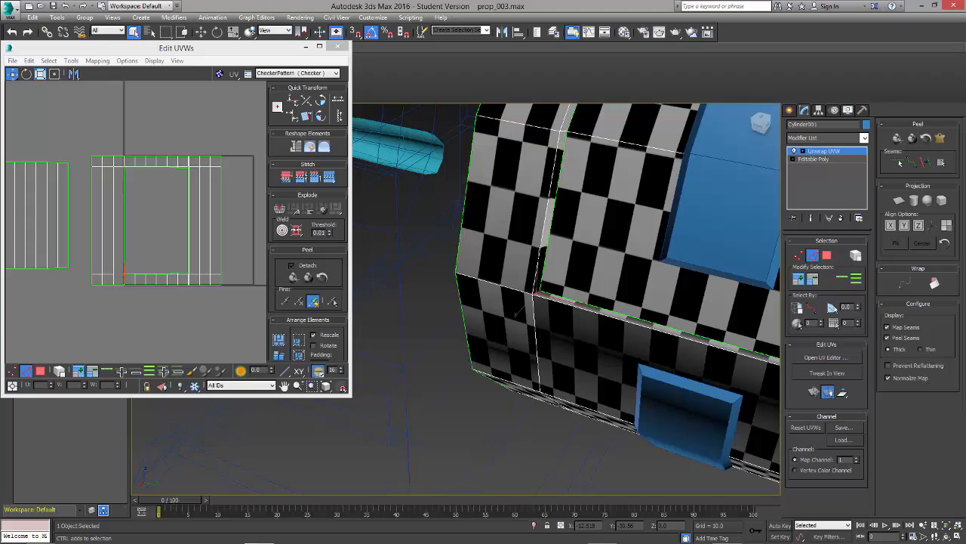
alt+middle_drag(577, 287, 547, 373)
scroll(637, 278, up, 3)
scroll(637, 278, down, 6)
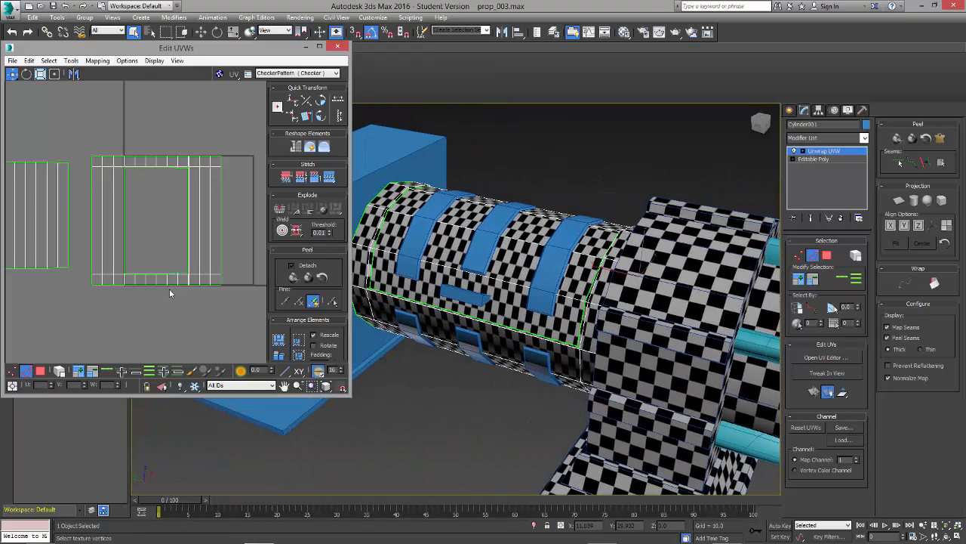
Step: Select all polygons of the cylinder's outer shell and try relaxing their UVs by polygon angles
click(40, 371)
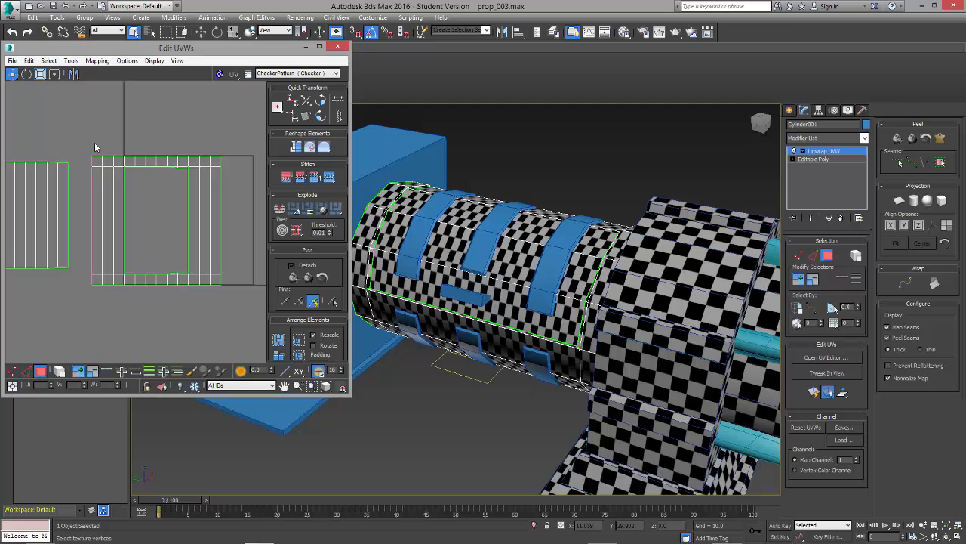
drag(225, 302, 240, 302)
click(77, 64)
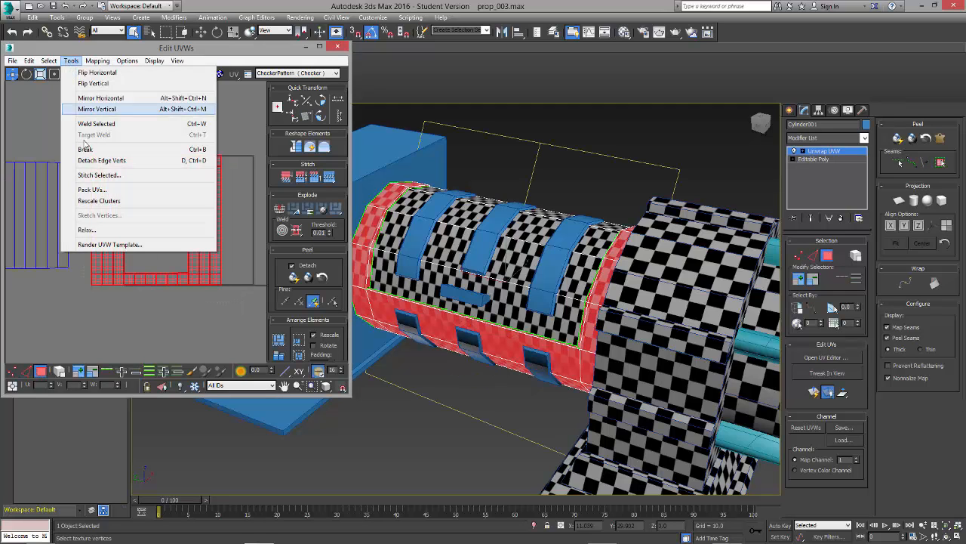
click(88, 229)
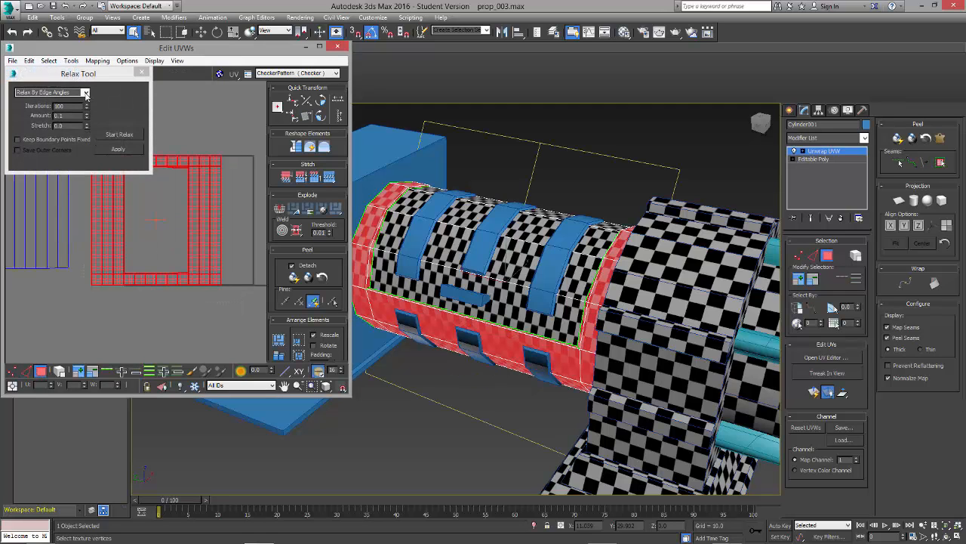
click(86, 93)
click(75, 115)
click(131, 136)
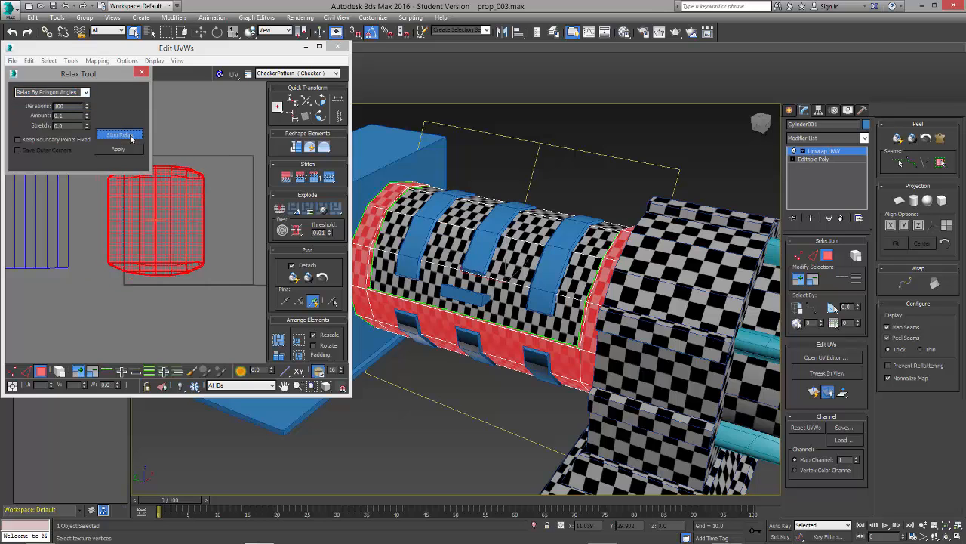
click(129, 135)
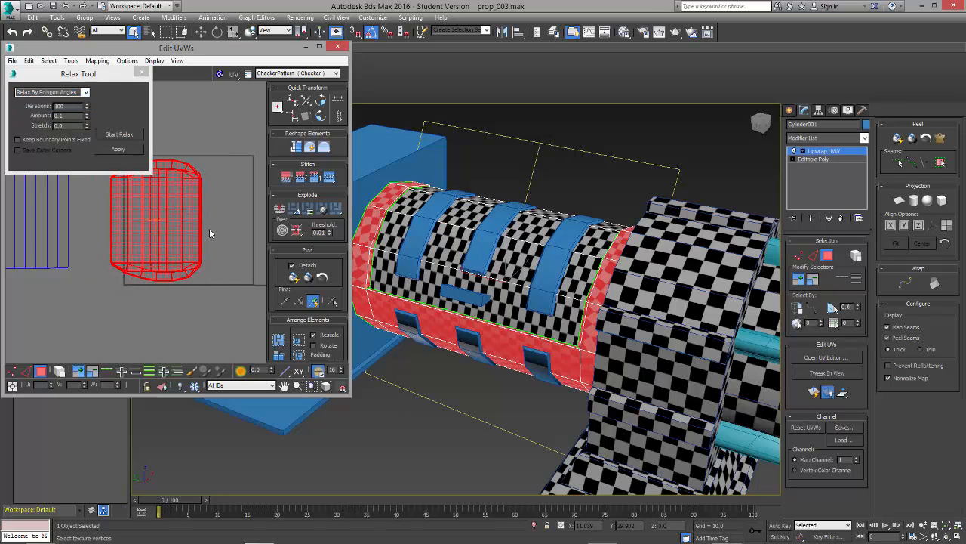
Step: Flip the outer shell's UVs horizontally and relax them by polygon angles
right_click(203, 194)
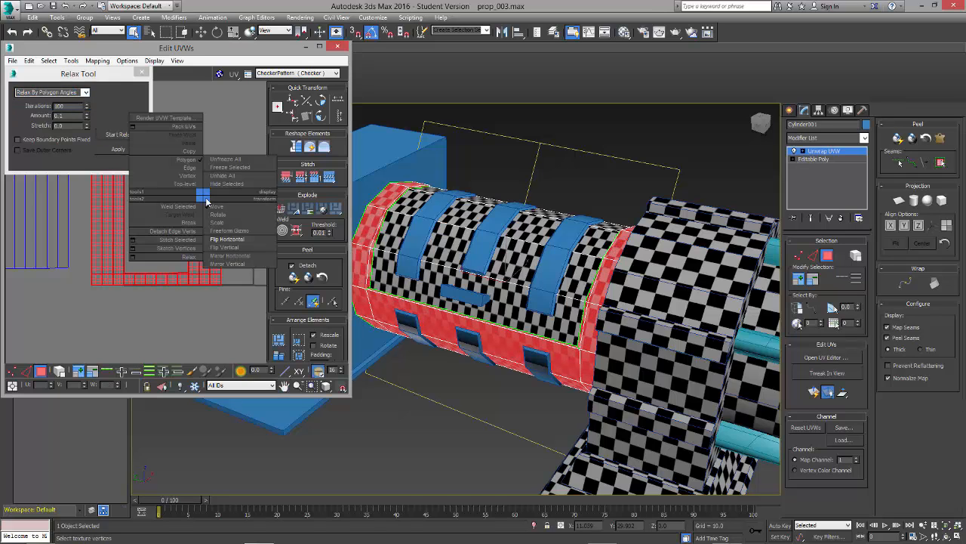
click(227, 239)
click(123, 139)
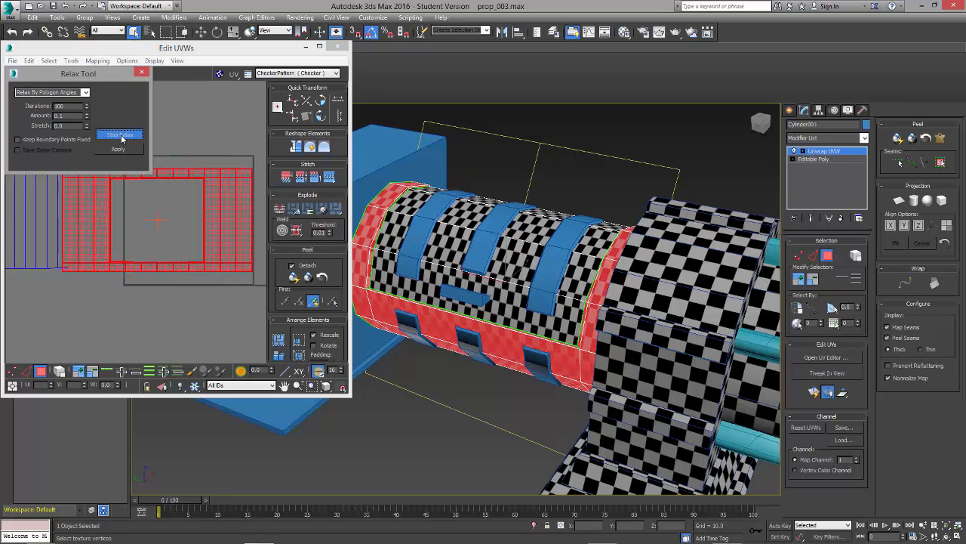
click(121, 136)
click(142, 73)
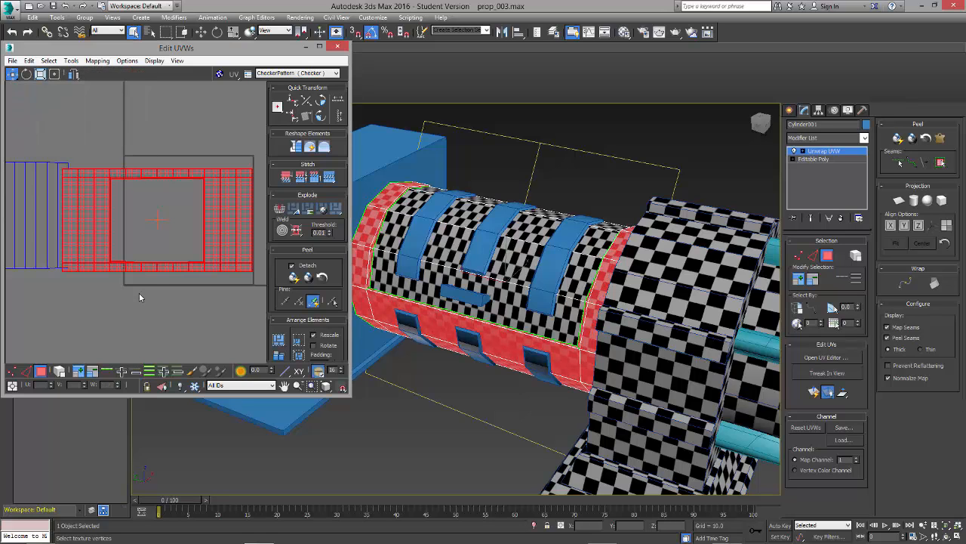
Step: Select the detached inner panel as a whole element and relax its UVs by polygon angles
click(139, 292)
click(52, 225)
middle_drag(97, 222, 176, 221)
click(108, 194)
click(65, 370)
click(131, 196)
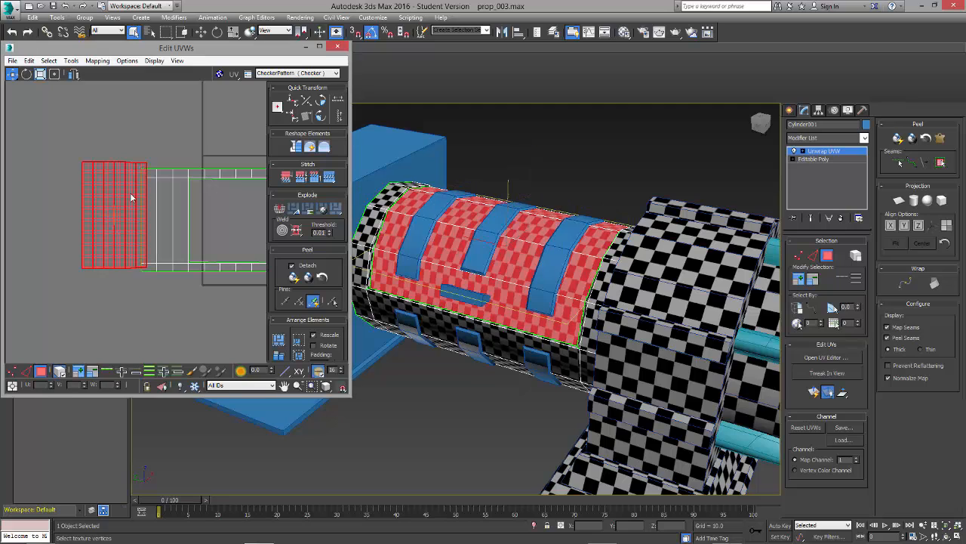
click(71, 60)
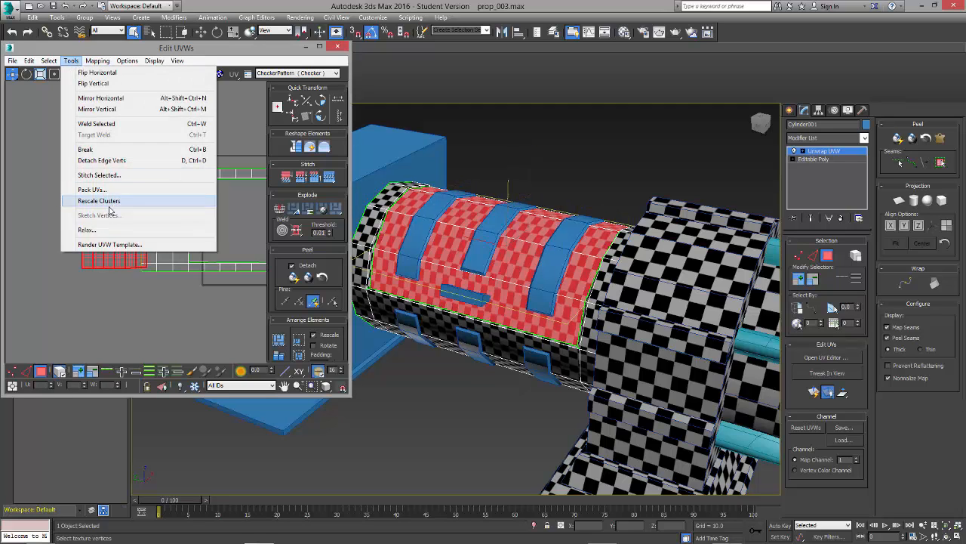
click(87, 230)
click(84, 92)
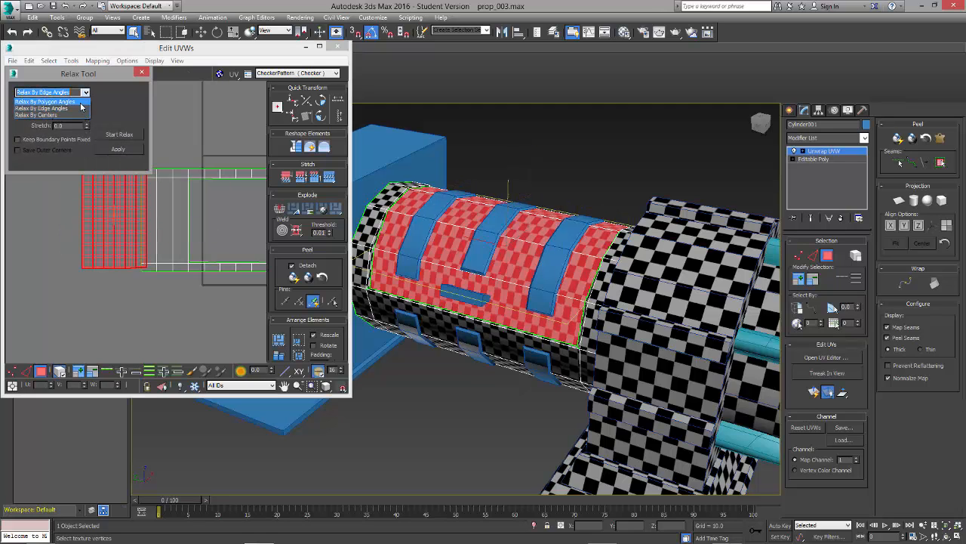
click(76, 102)
click(119, 135)
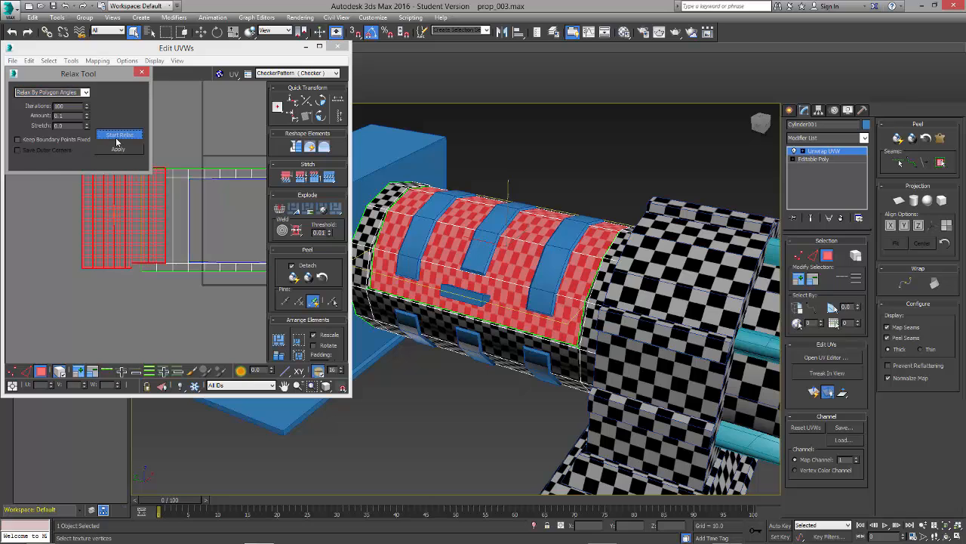
click(142, 73)
Step: Move the relaxed panel clear of the outer shell and align its upper and lower vertex rows horizontally
drag(117, 198, 62, 130)
click(92, 249)
scroll(108, 261, down, 1)
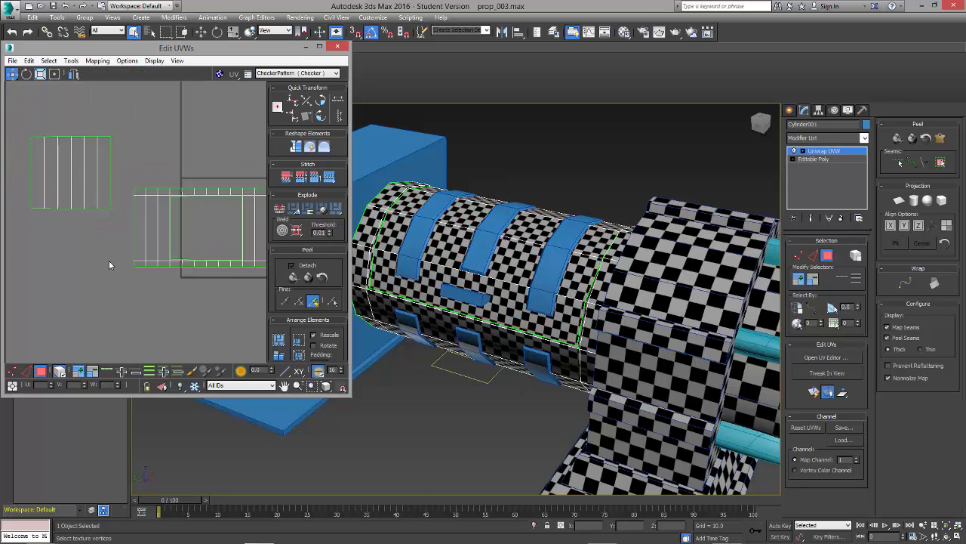
middle_drag(151, 227, 264, 264)
click(14, 373)
scroll(190, 216, up, 1)
middle_drag(201, 169, 145, 180)
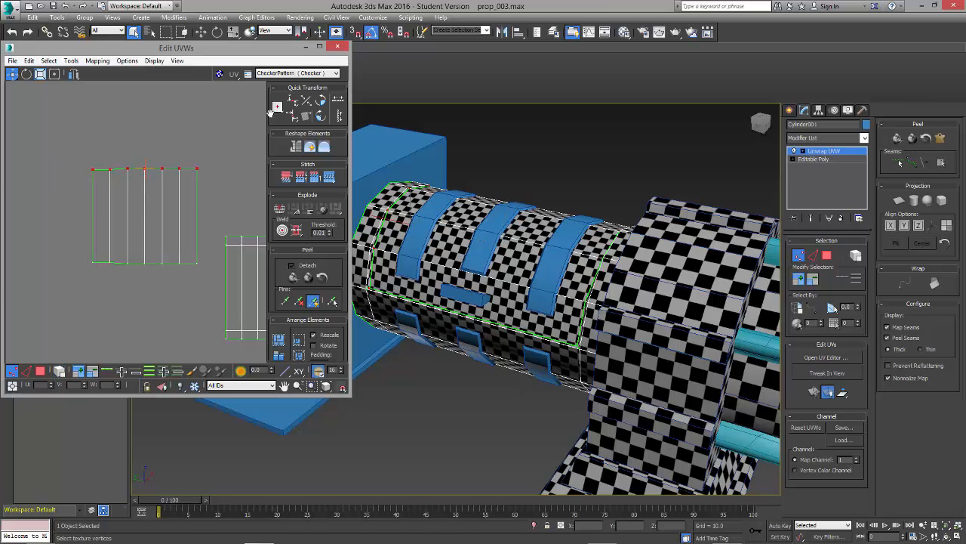
drag(82, 250, 220, 301)
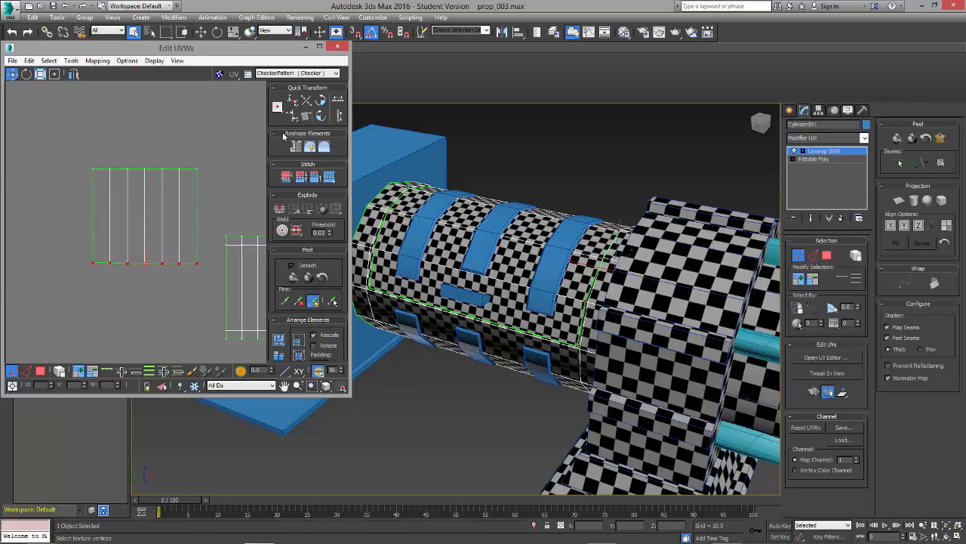
click(293, 102)
Step: Enlarge the UV editor and stitch the split diagonal edge at the lower-left corner of the shell's opening
middle_drag(198, 283, 124, 265)
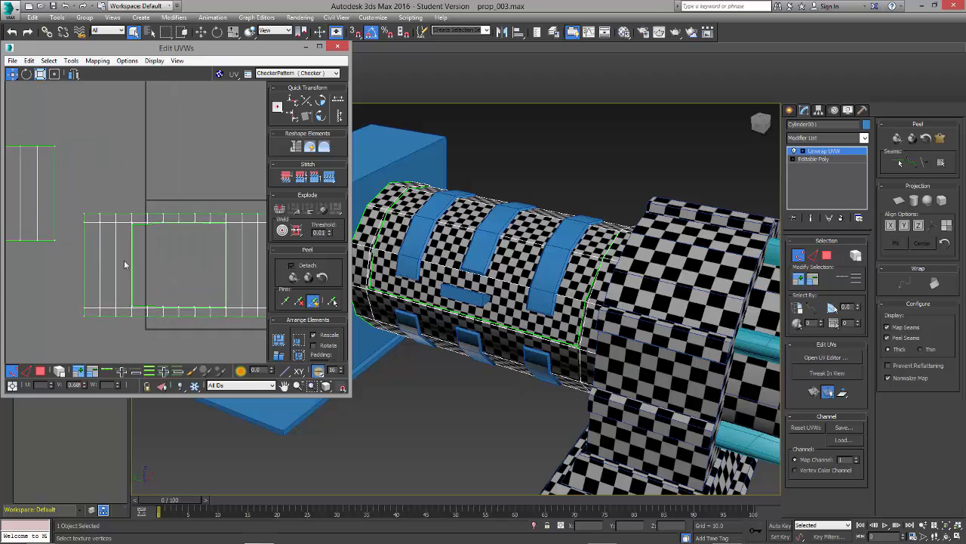
middle_drag(181, 259, 126, 235)
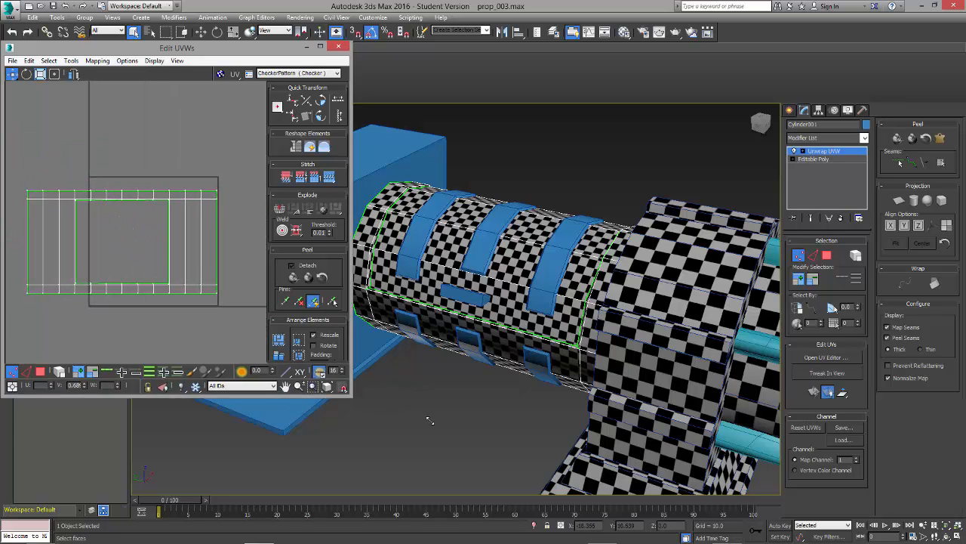
drag(350, 398, 645, 468)
scroll(280, 327, up, 3)
scroll(285, 328, down, 1)
middle_drag(285, 328, 351, 326)
scroll(239, 315, up, 2)
middle_drag(240, 345, 300, 284)
scroll(213, 280, up, 6)
middle_drag(190, 346, 209, 304)
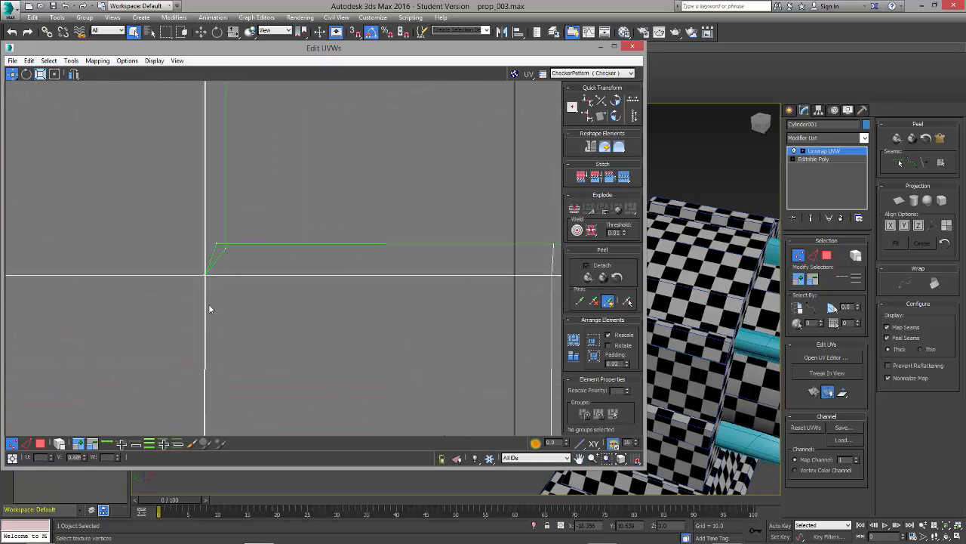
click(25, 443)
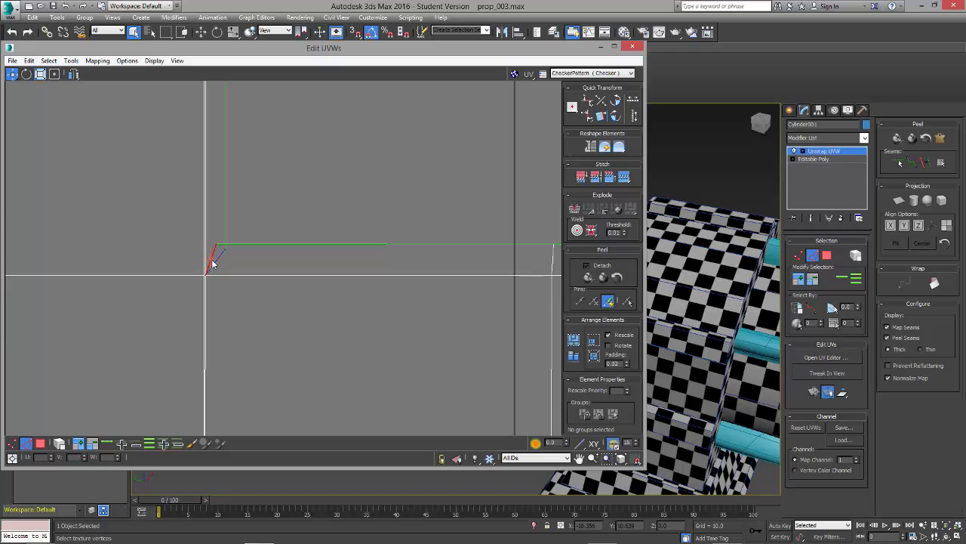
click(622, 178)
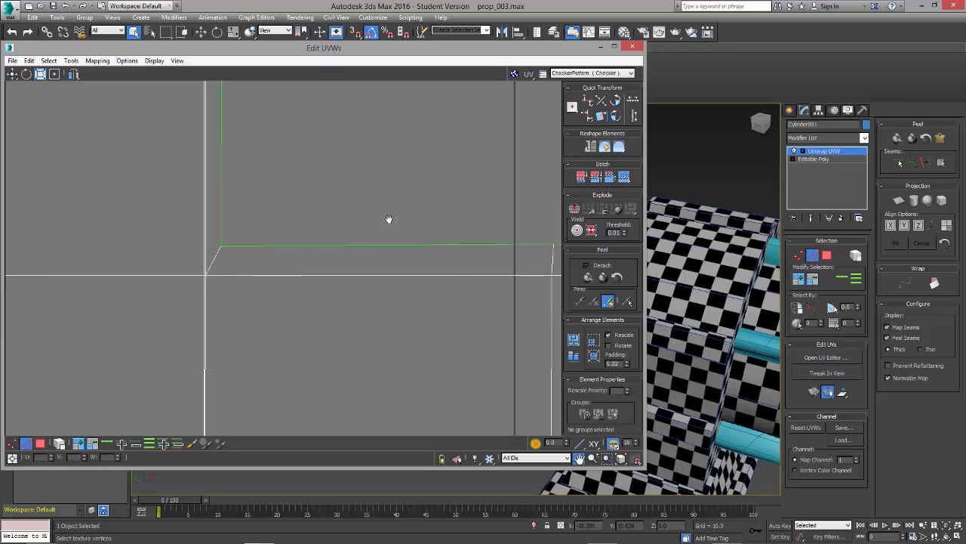
Step: Stitch the split diagonal edge at the lower-right corner of the shell's opening
middle_drag(390, 220, 282, 215)
scroll(282, 216, down, 5)
middle_drag(513, 222, 380, 252)
middle_drag(521, 241, 319, 257)
scroll(421, 215, up, 4)
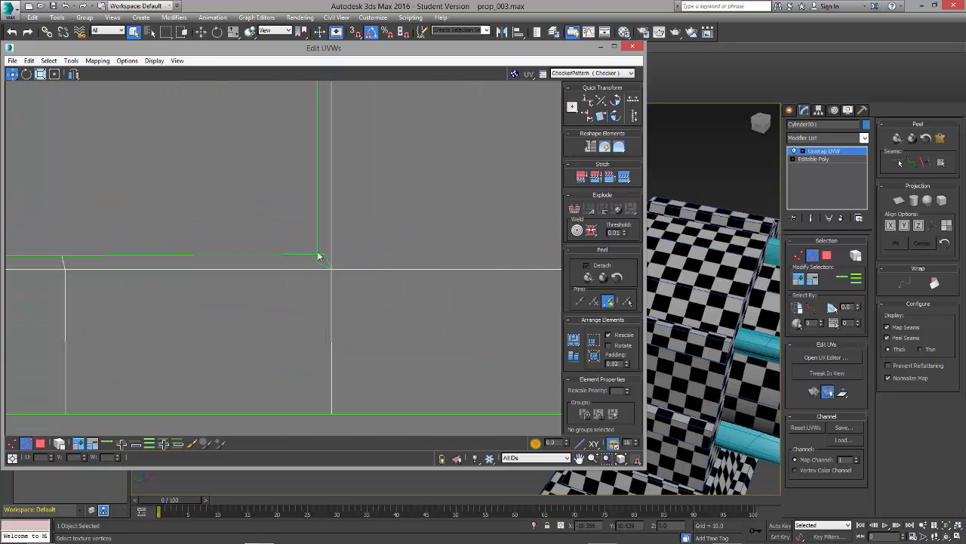
click(627, 178)
Step: Stitch the split diagonal edge at the upper-right corner of the shell's opening
scroll(378, 212, down, 5)
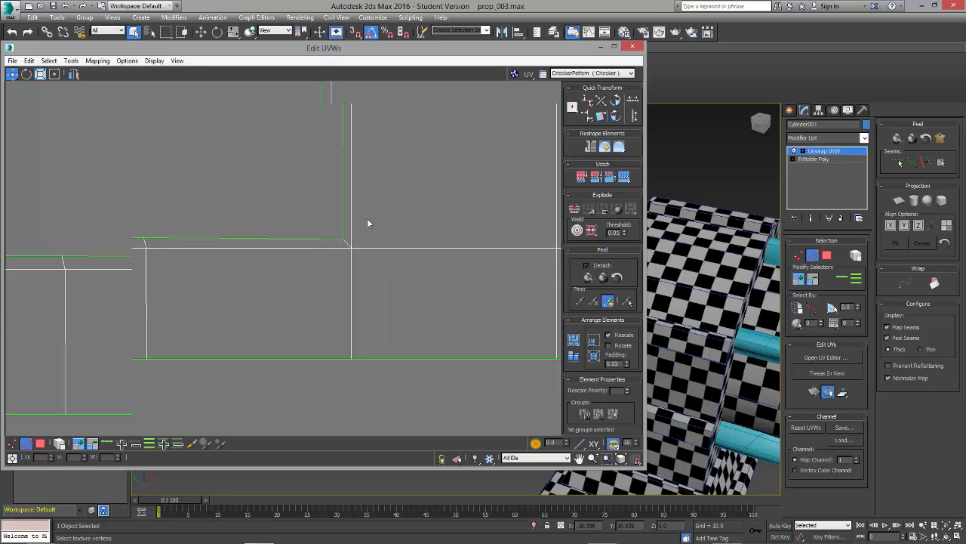
middle_drag(360, 162, 412, 446)
scroll(431, 199, up, 4)
scroll(447, 247, up, 4)
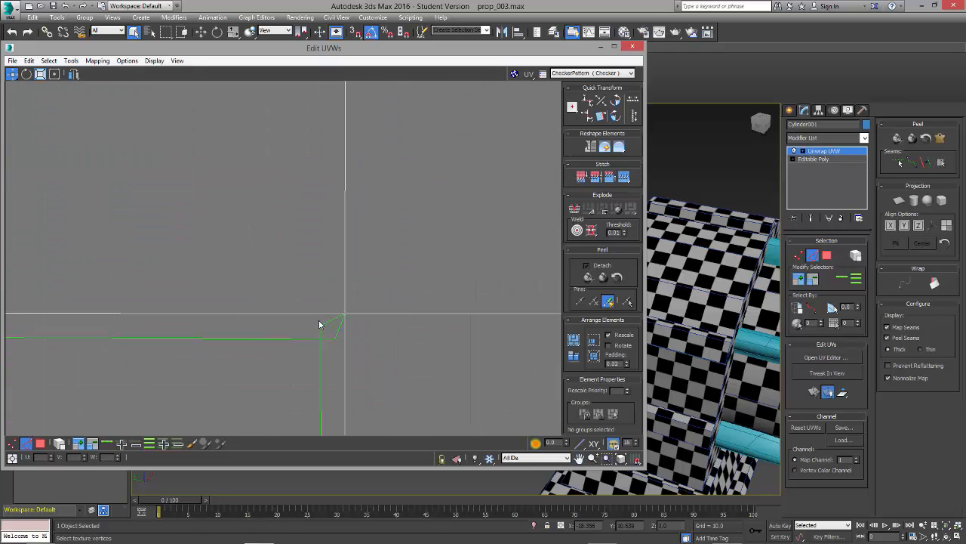
click(622, 181)
Step: Stitch the split diagonal edge at the upper-left corner of the shell's opening
scroll(317, 287, down, 4)
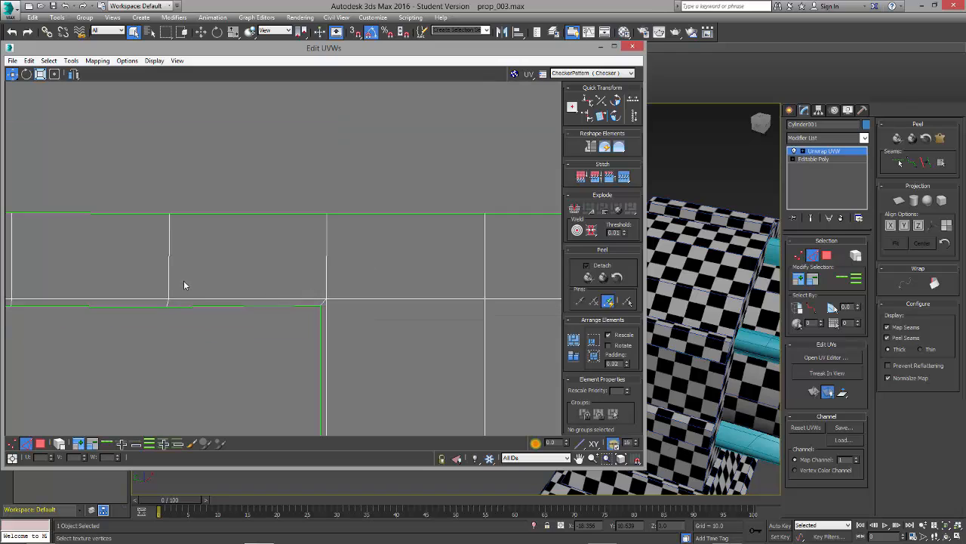
middle_drag(155, 273, 370, 261)
middle_drag(279, 290, 518, 275)
scroll(151, 324, up, 3)
scroll(169, 248, up, 4)
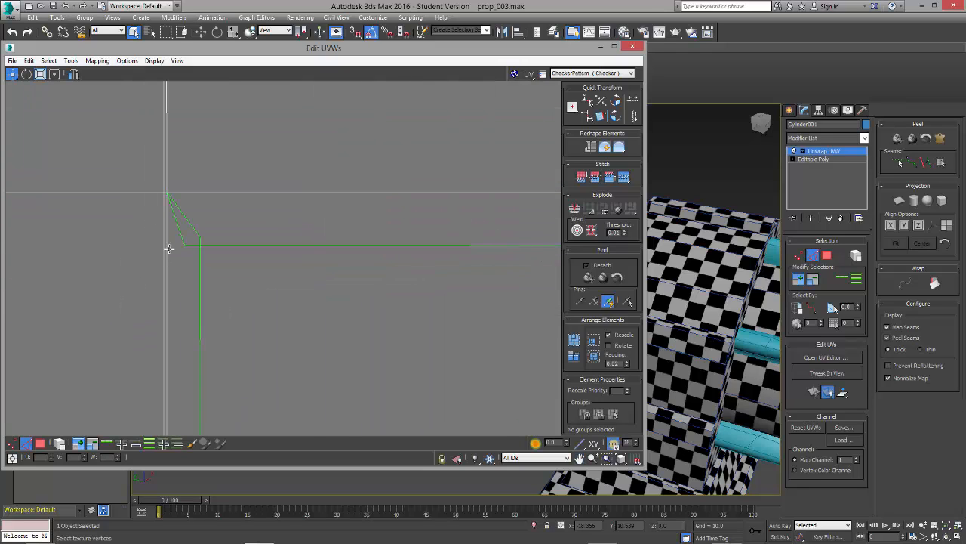
click(623, 178)
Step: Align the vertices along the lower inner border of the shell's opening horizontally
scroll(373, 309, down, 8)
middle_drag(212, 185, 156, 86)
scroll(299, 270, up, 5)
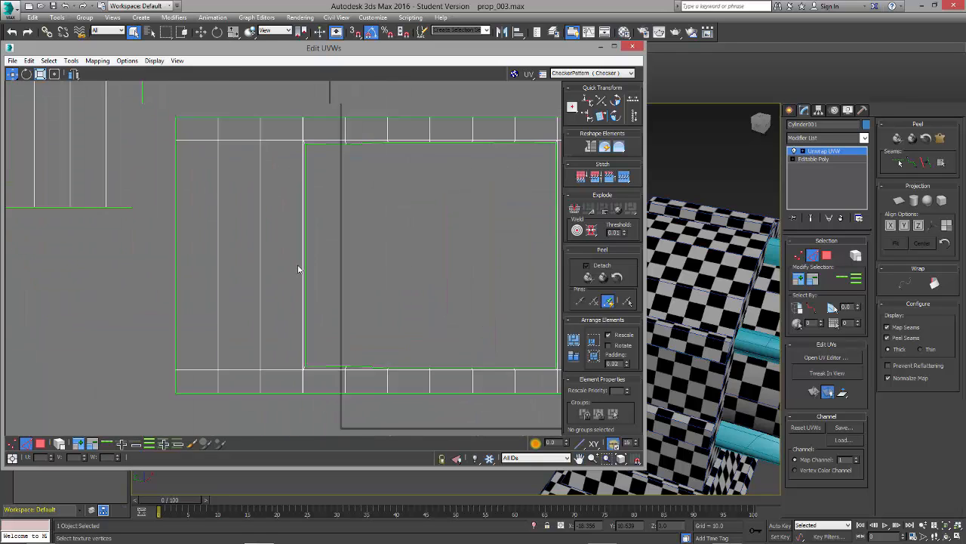
middle_drag(302, 273, 190, 145)
scroll(190, 145, down, 1)
middle_drag(348, 289, 208, 294)
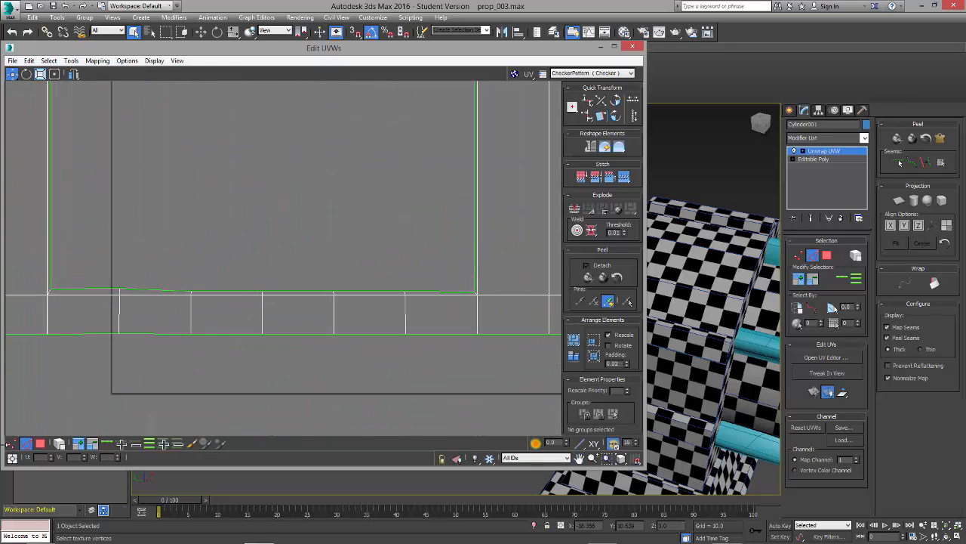
click(12, 444)
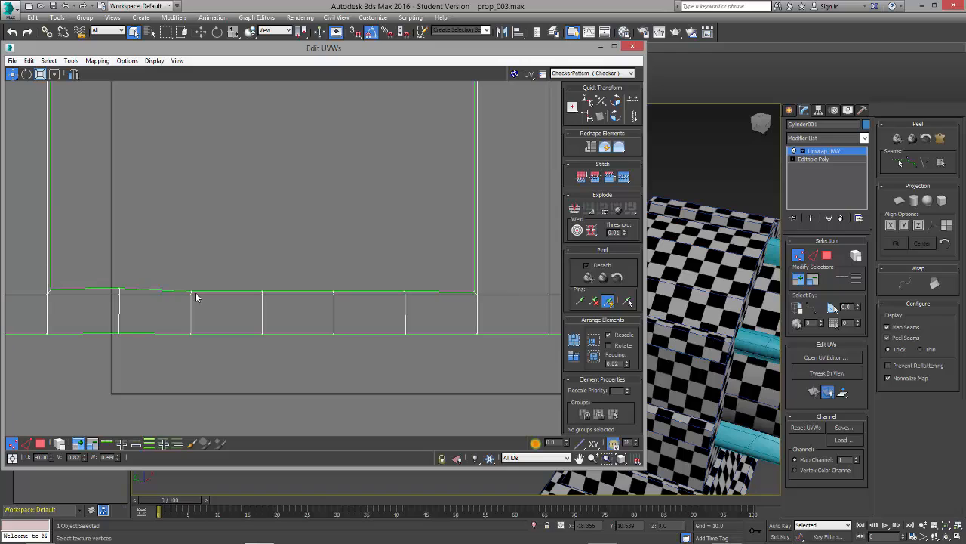
drag(196, 297, 508, 298)
click(586, 100)
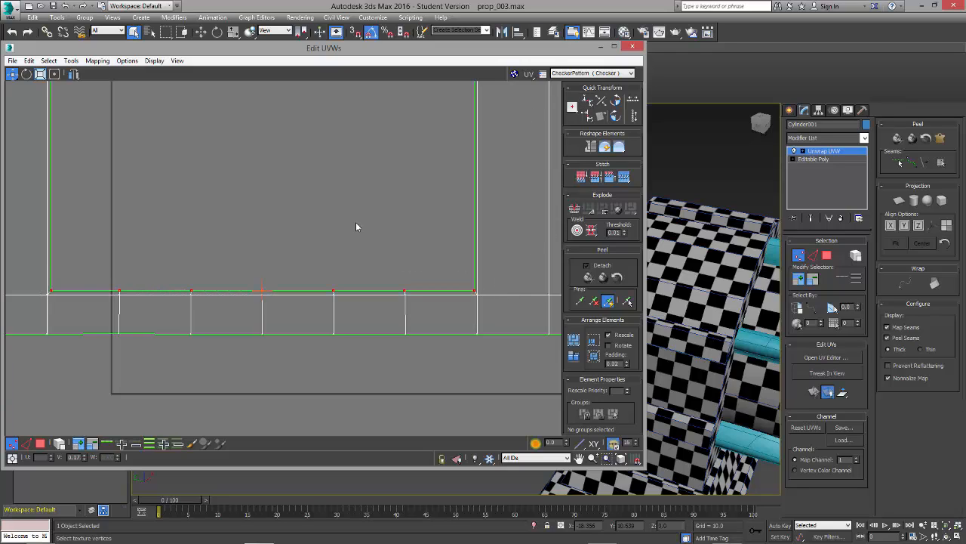
Step: Align the vertices along the upper inner border of the shell's opening horizontally
scroll(282, 253, down, 3)
middle_drag(205, 104, 237, 293)
scroll(239, 293, up, 4)
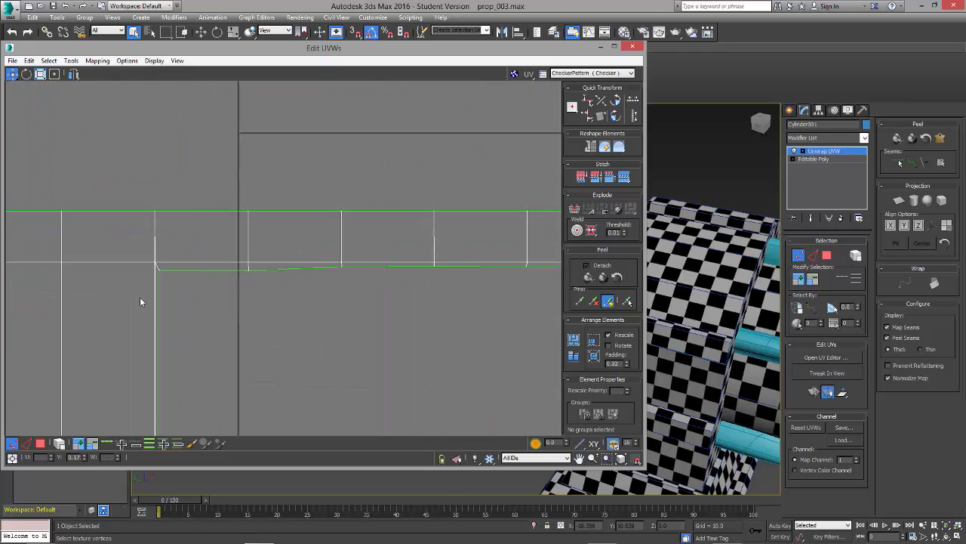
drag(496, 288, 559, 263)
middle_drag(530, 311, 325, 276)
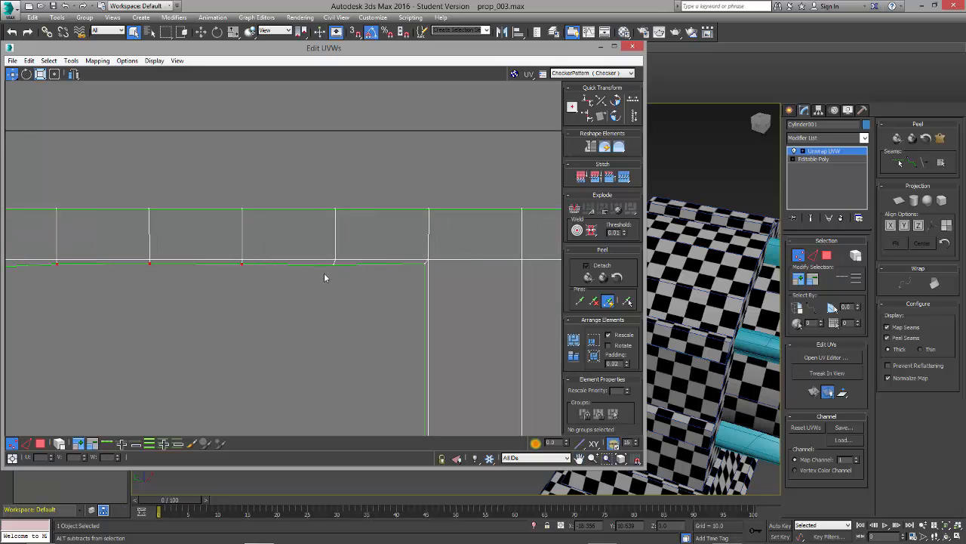
drag(325, 276, 438, 265)
click(589, 104)
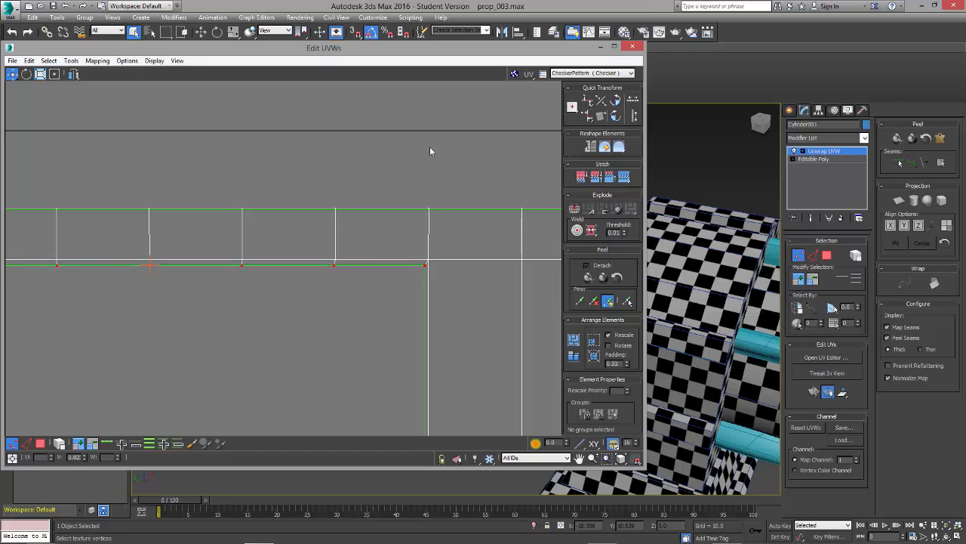
Step: Check the vertices along the opening's left border and inspect the checker pattern from the cylinder's other side
scroll(373, 259, down, 5)
scroll(252, 240, up, 2)
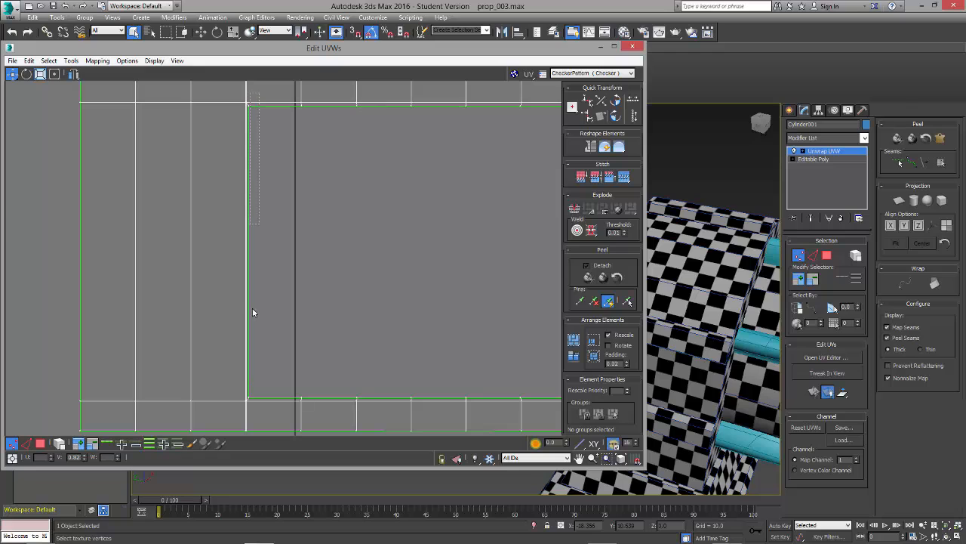
drag(252, 312, 245, 416)
scroll(646, 324, down, 1)
middle_drag(719, 385, 541, 169)
scroll(748, 364, down, 4)
click(483, 227)
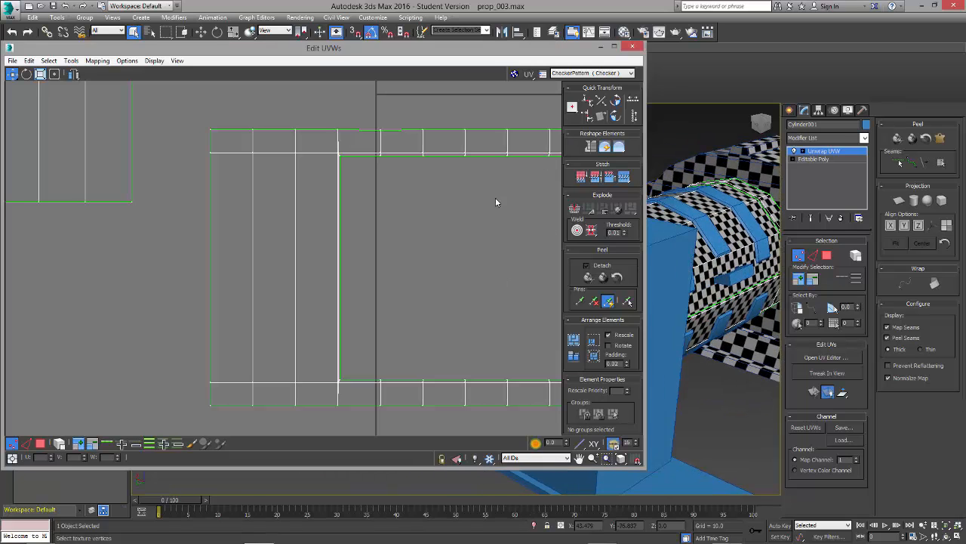
middle_drag(415, 170, 318, 149)
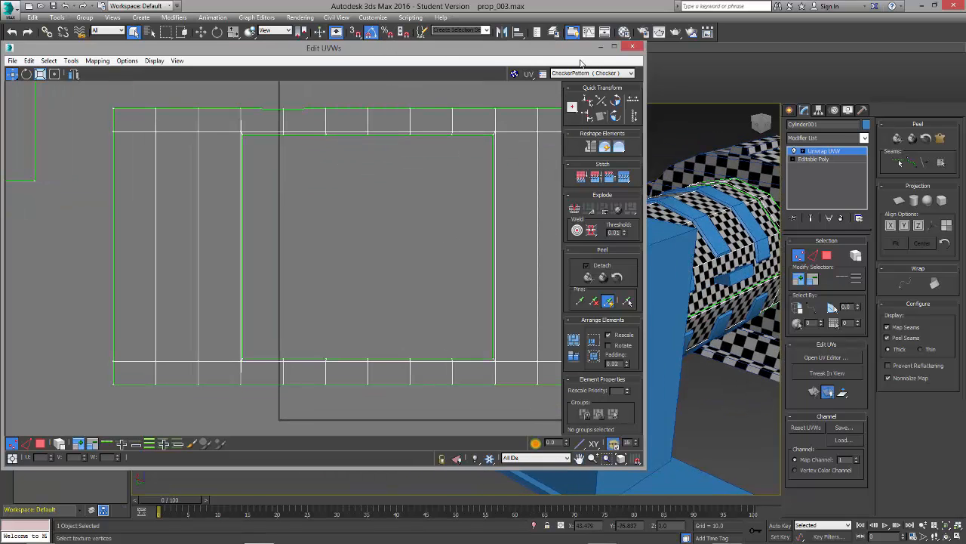
Step: Set the UV editor aside and inspect the checker pattern around the large cylinder for distortion, up close and from several sides
click(601, 48)
alt+middle_drag(596, 295, 509, 390)
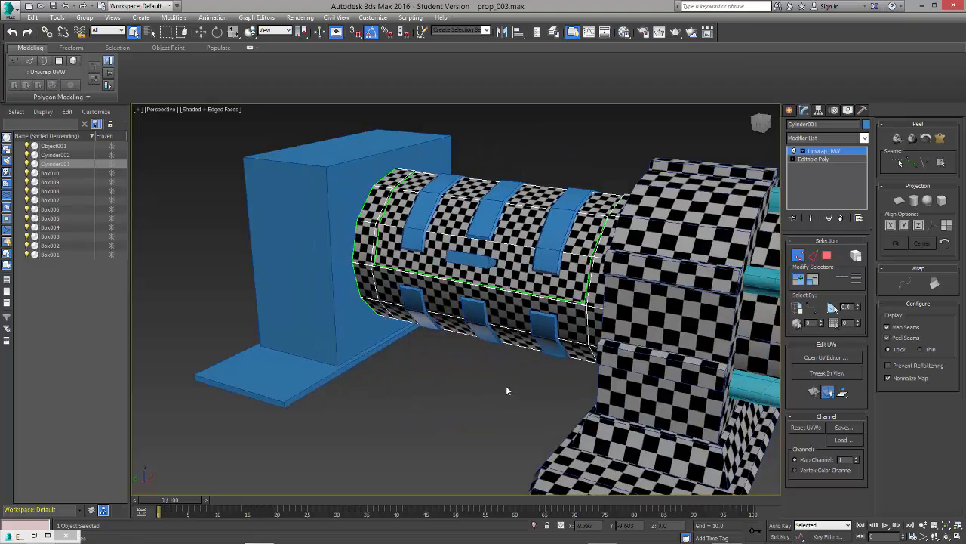
alt+middle_drag(478, 313, 479, 353)
scroll(479, 352, up, 5)
middle_drag(422, 285, 567, 404)
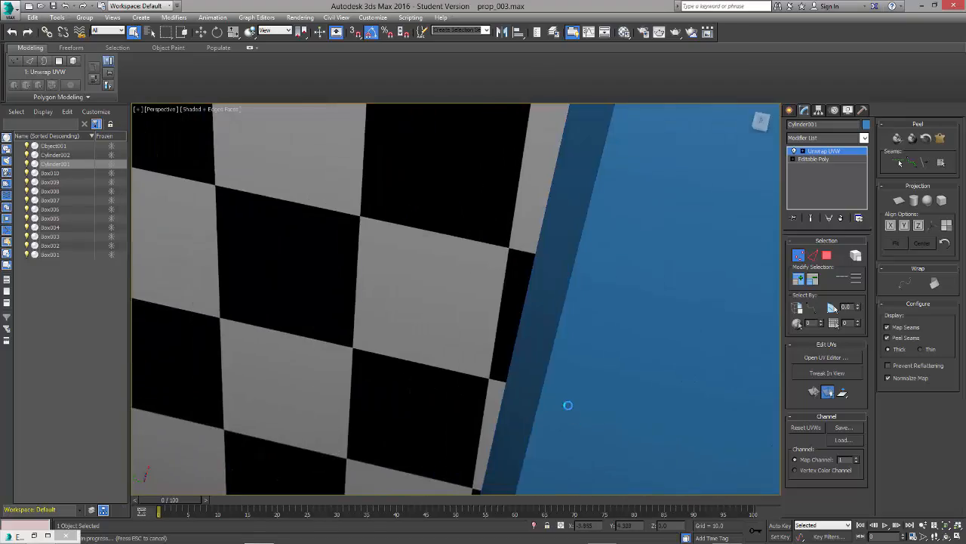
scroll(519, 375, down, 5)
alt+middle_drag(519, 374, 478, 326)
scroll(478, 326, down, 2)
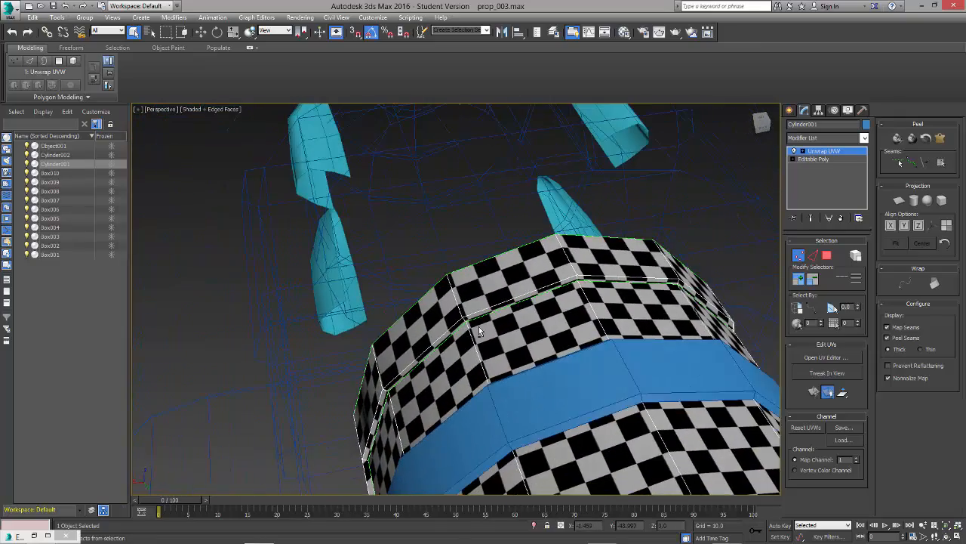
scroll(479, 327, down, 5)
alt+middle_drag(412, 382, 538, 381)
alt+middle_drag(497, 404, 555, 338)
scroll(555, 338, up, 2)
alt+middle_drag(576, 375, 323, 422)
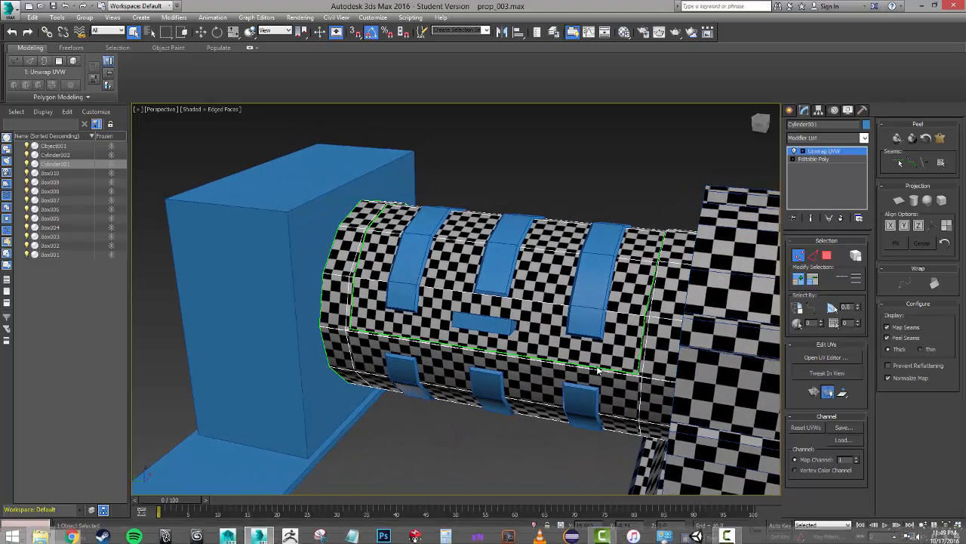
Step: Reopen the UV editor, shrink it so the cylinder and neighbouring parts stay in view, and enable selection by whole UV element
click(829, 358)
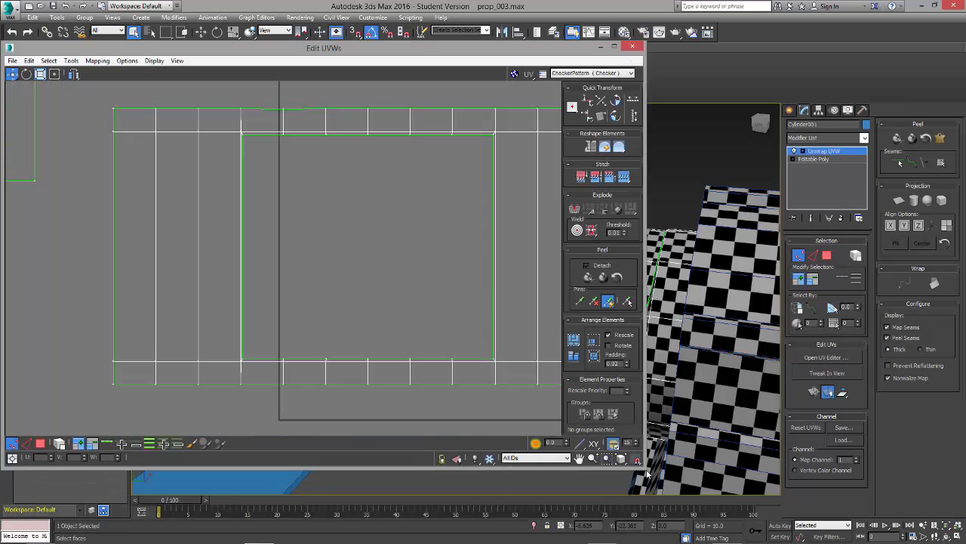
drag(647, 474, 510, 469)
scroll(343, 302, down, 4)
middle_drag(342, 302, 278, 315)
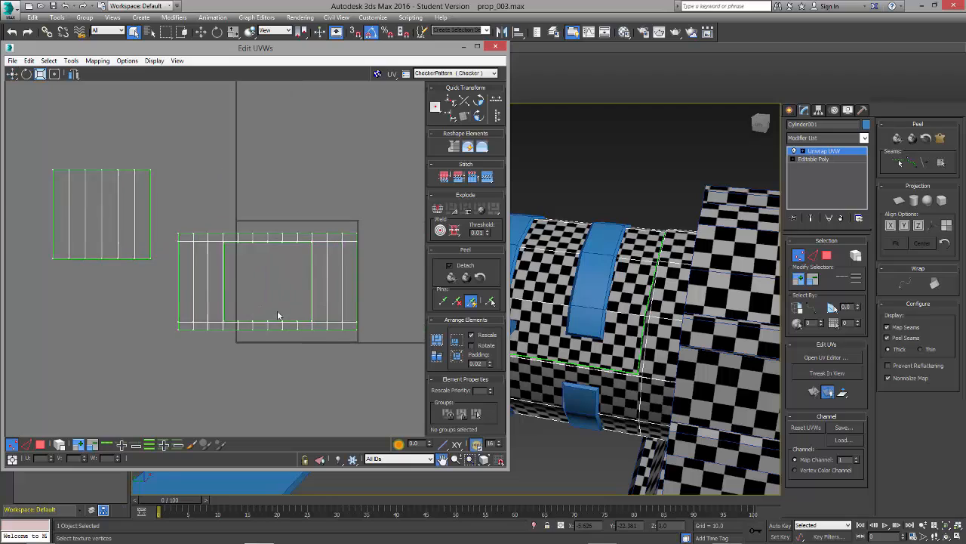
scroll(279, 317, up, 2)
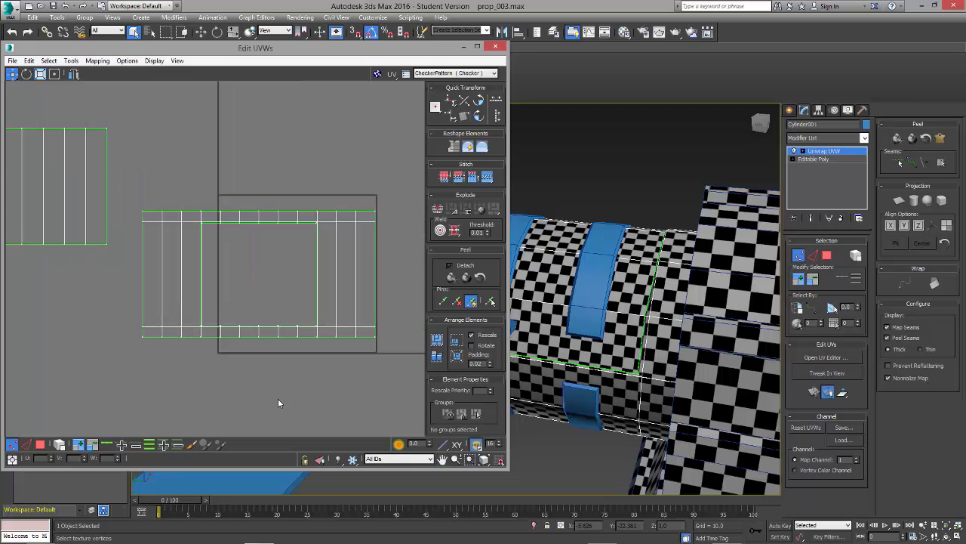
click(59, 444)
alt+middle_drag(667, 406, 559, 400)
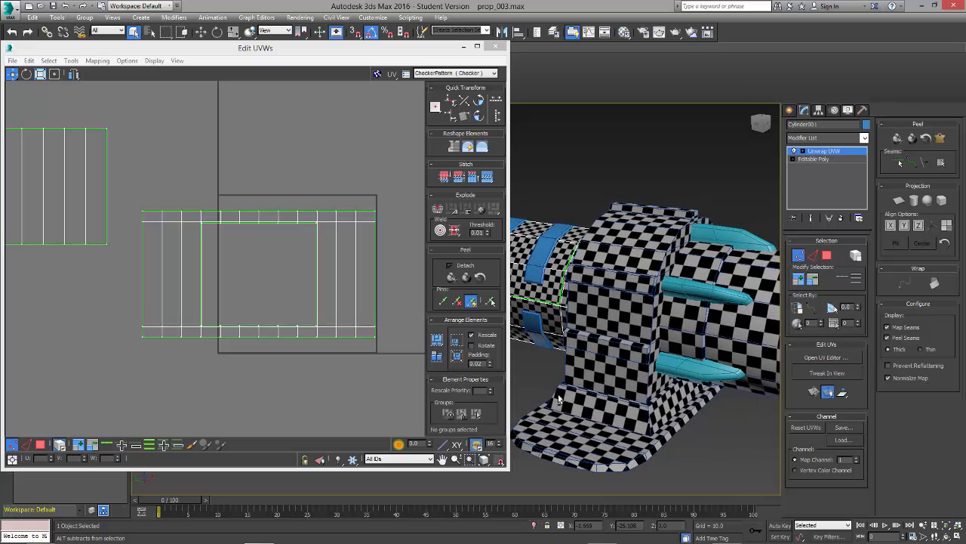
drag(510, 471, 394, 411)
alt+middle_drag(649, 426, 640, 425)
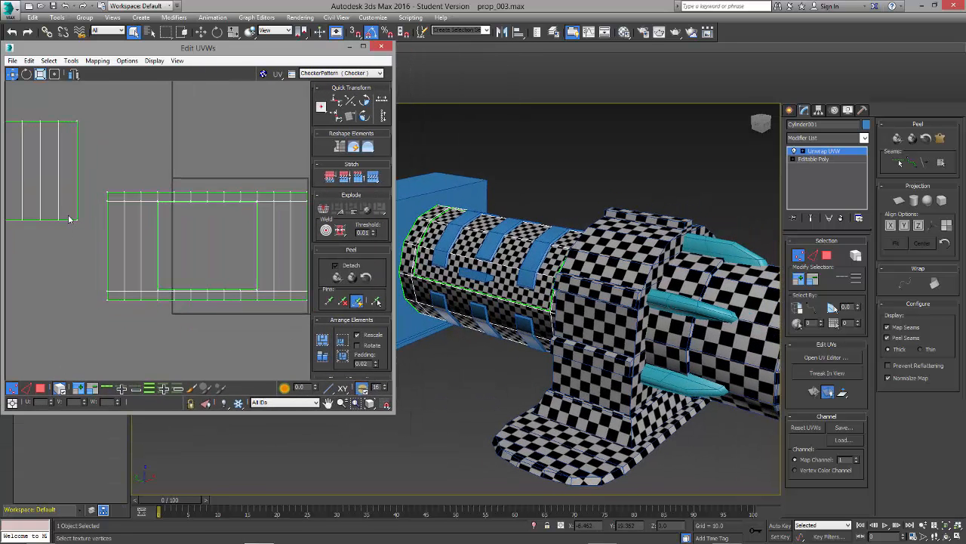
Step: Scale both cylinder shells down together until their checker squares approach the size of those on the neighbouring part
click(40, 389)
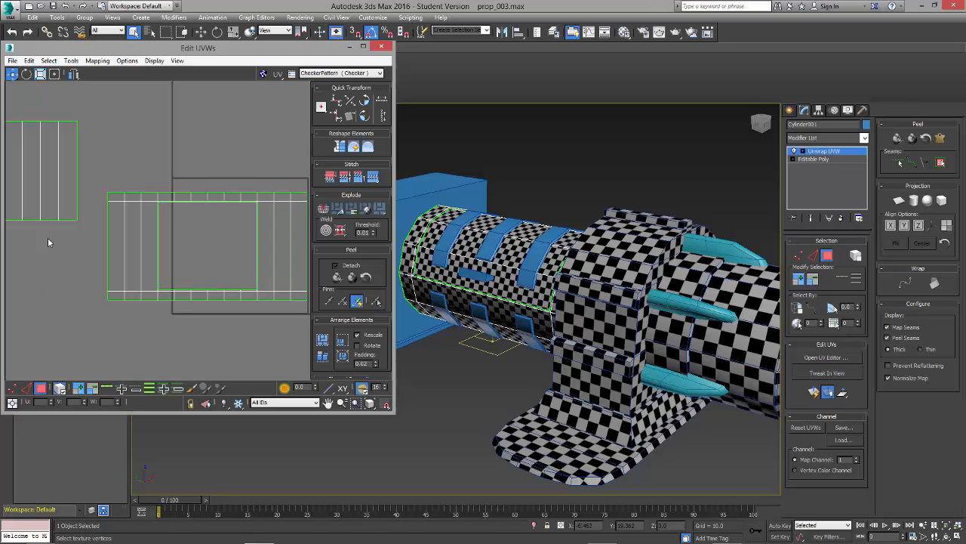
click(51, 207)
click(122, 253)
scroll(172, 278, down, 5)
ctrl+click(89, 224)
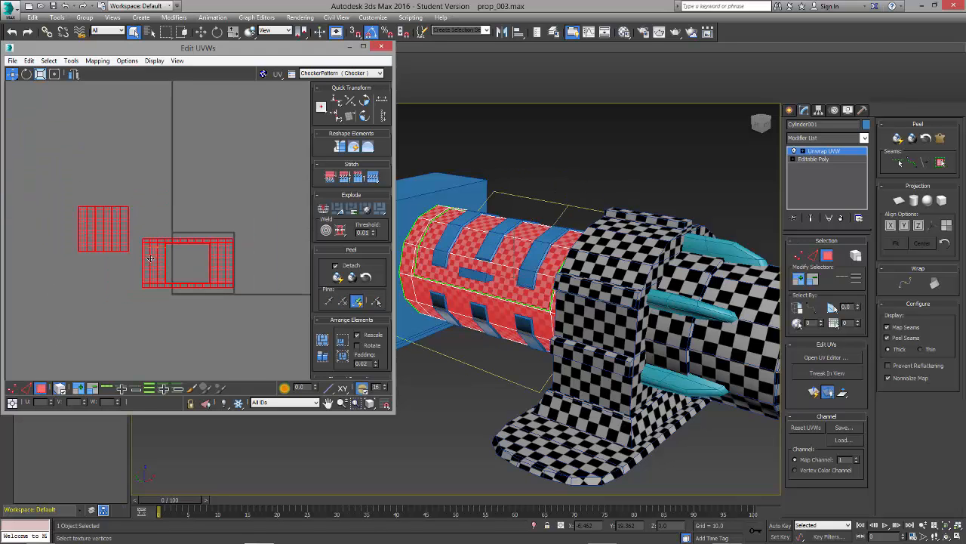
drag(151, 257, 150, 315)
alt+middle_drag(499, 311, 562, 358)
scroll(570, 358, down, 3)
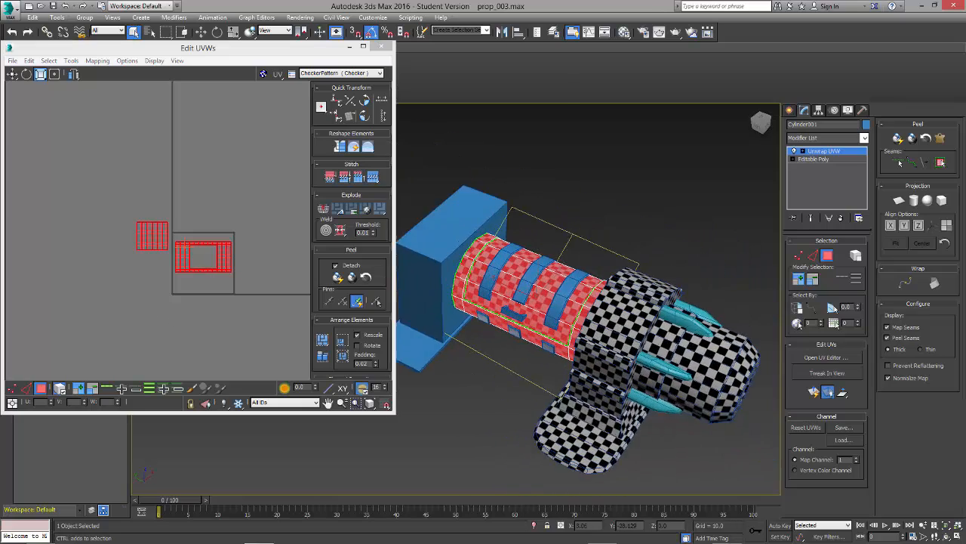
scroll(570, 359, up, 5)
mouse_move(226, 256)
mouse_down()
mouse_move(219, 268)
mouse_move(228, 251)
mouse_move(223, 260)
mouse_up()
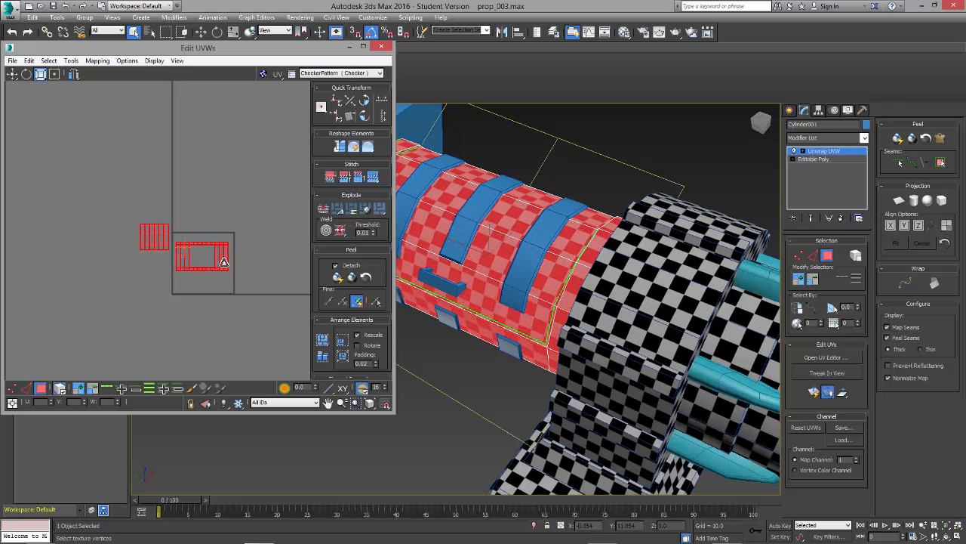
click(214, 205)
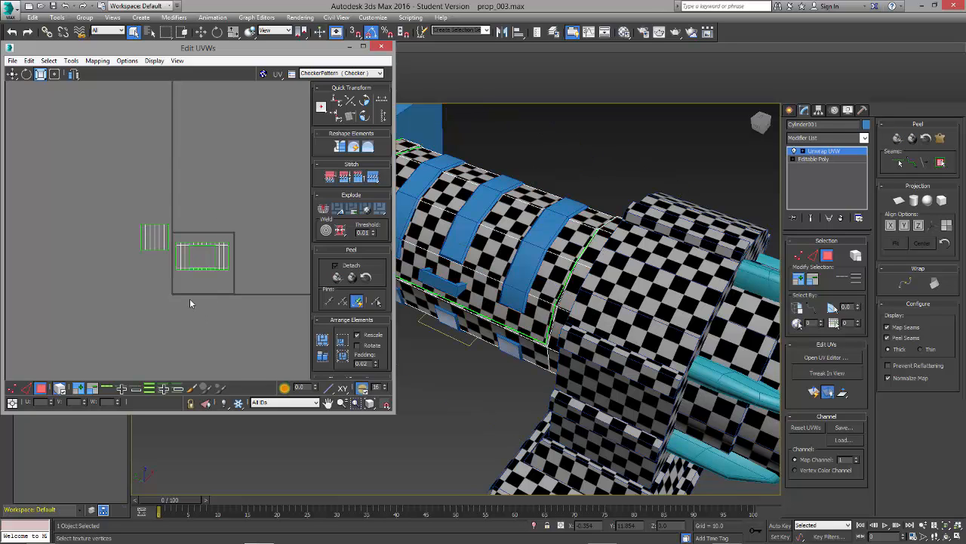
Step: Move the smaller striped shell below the shell with the opening
scroll(190, 298, up, 3)
click(139, 174)
click(116, 207)
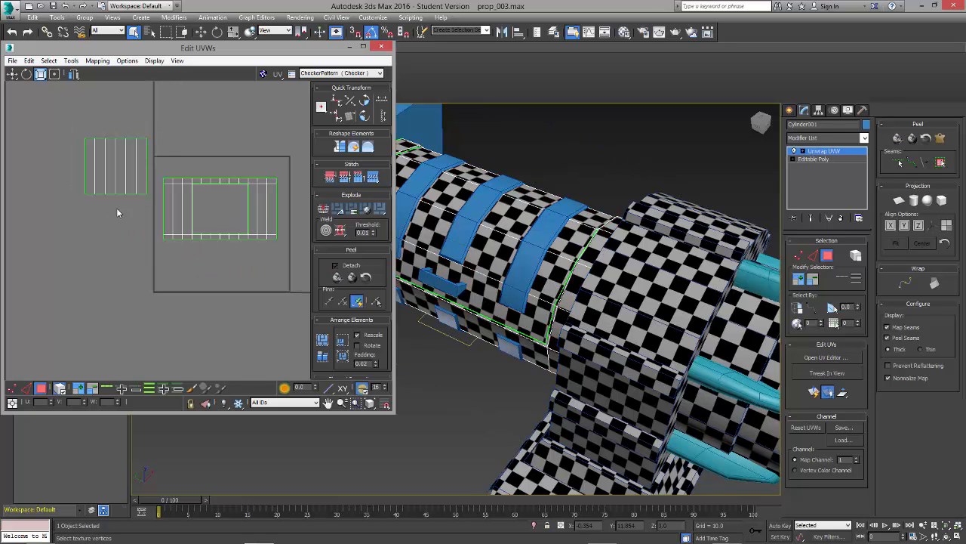
key(w)
click(117, 179)
drag(118, 183, 187, 303)
alt+middle_drag(596, 377, 622, 378)
Step: Scale both cylinder shells up slightly to fine-tune the checker size against the neighbouring part
key(1)
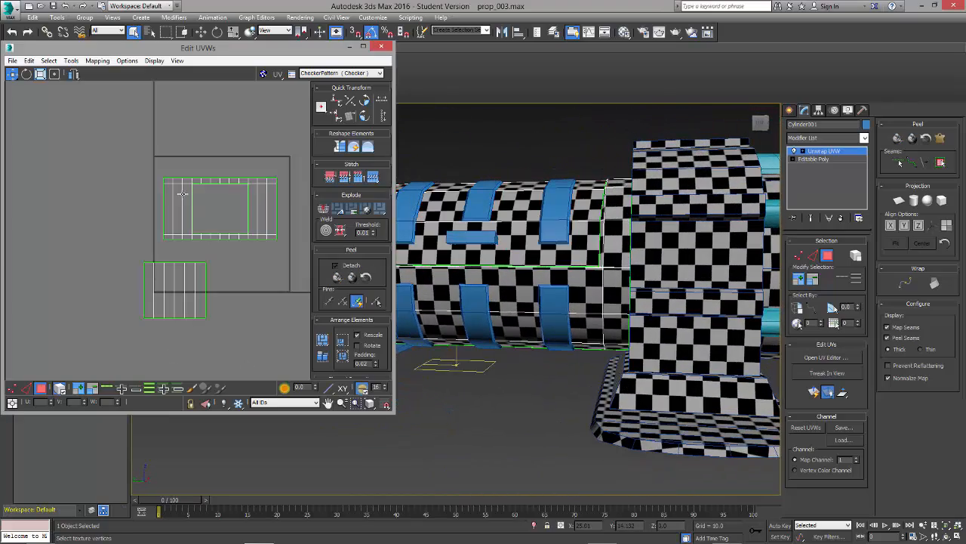
key(ctrl+a)
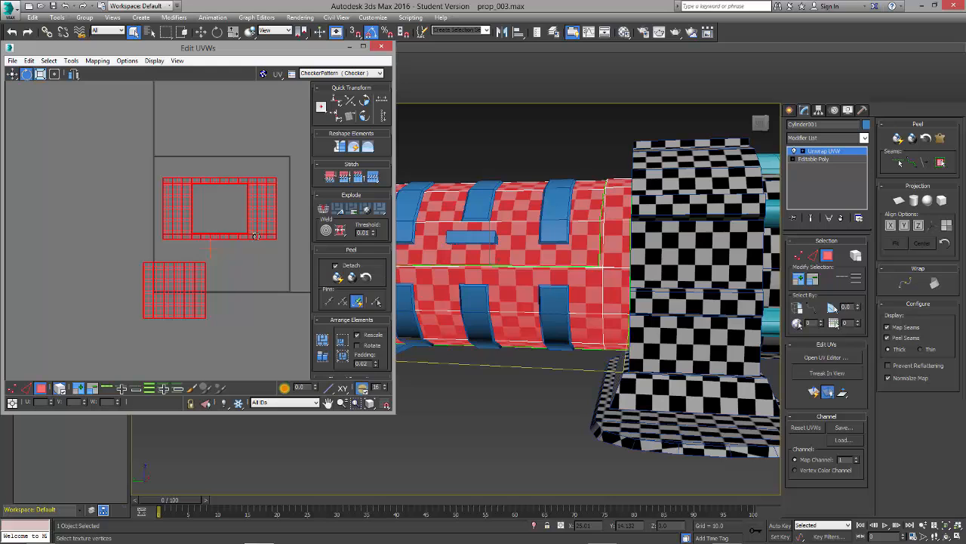
drag(263, 226, 265, 224)
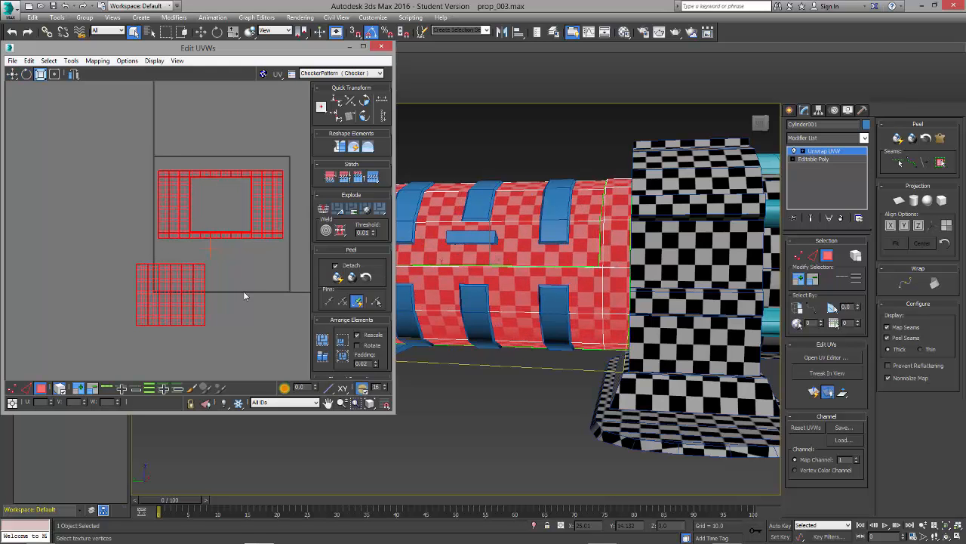
Step: Enlarge only the shell with the opening slightly so its checker size matches the smaller shell
click(189, 305)
click(257, 287)
click(274, 215)
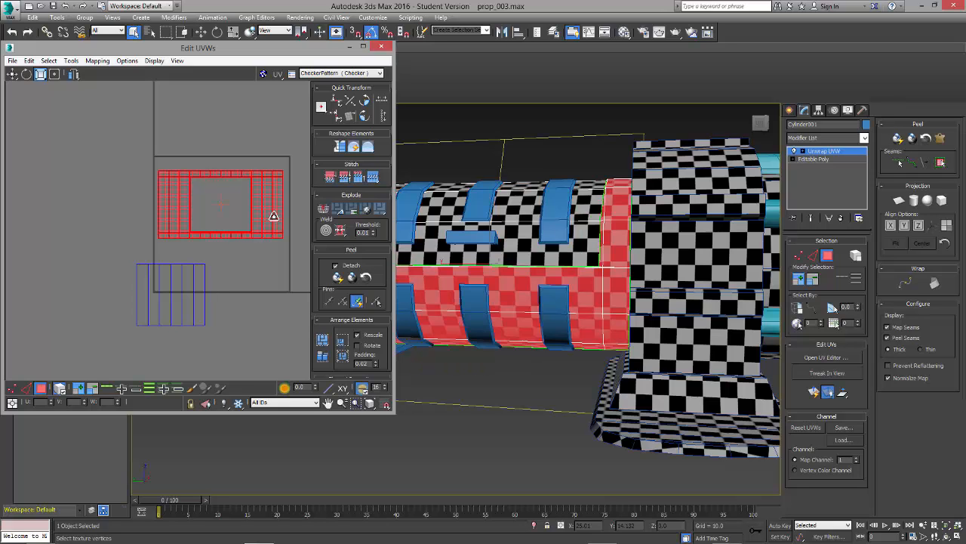
drag(273, 215, 274, 214)
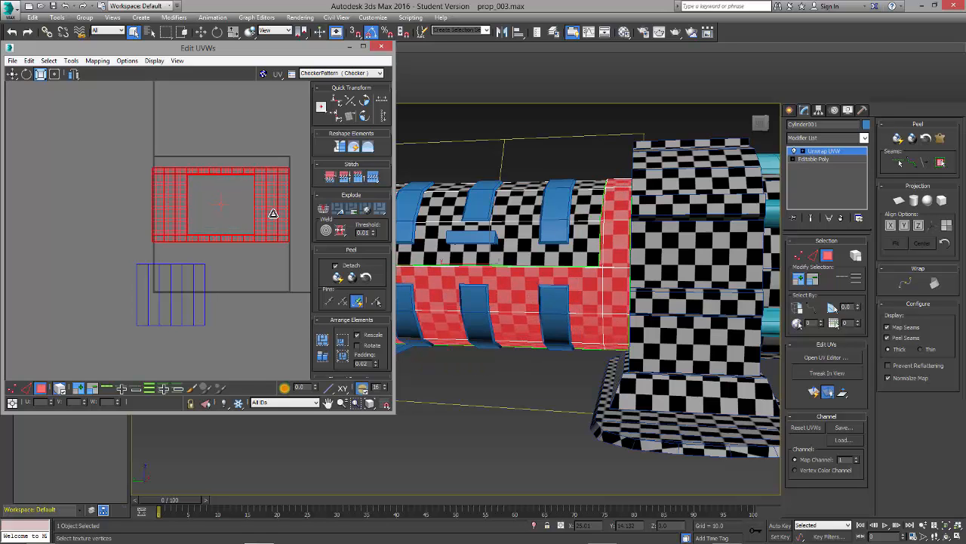
click(263, 284)
Step: Pack both cylinder shells together inside the UV square
drag(119, 171, 284, 311)
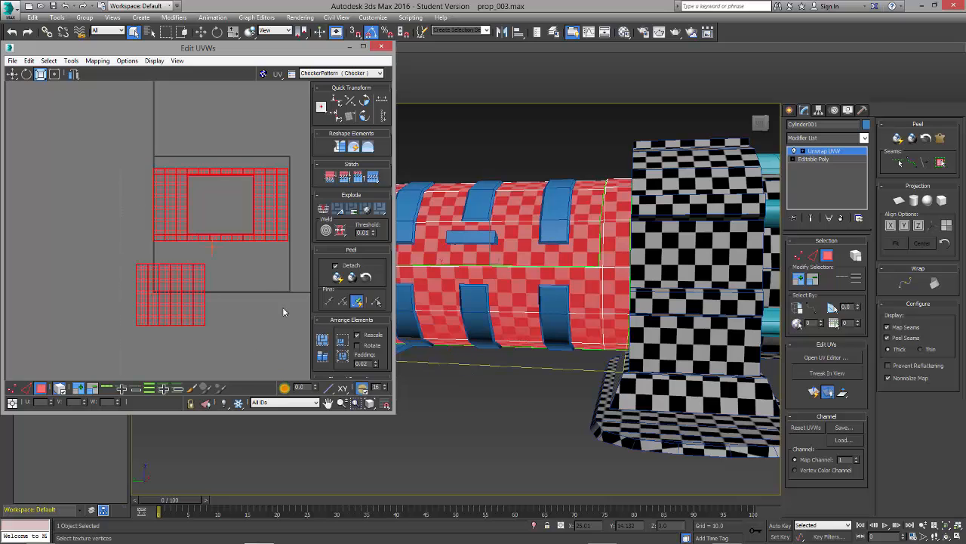
click(322, 356)
click(133, 112)
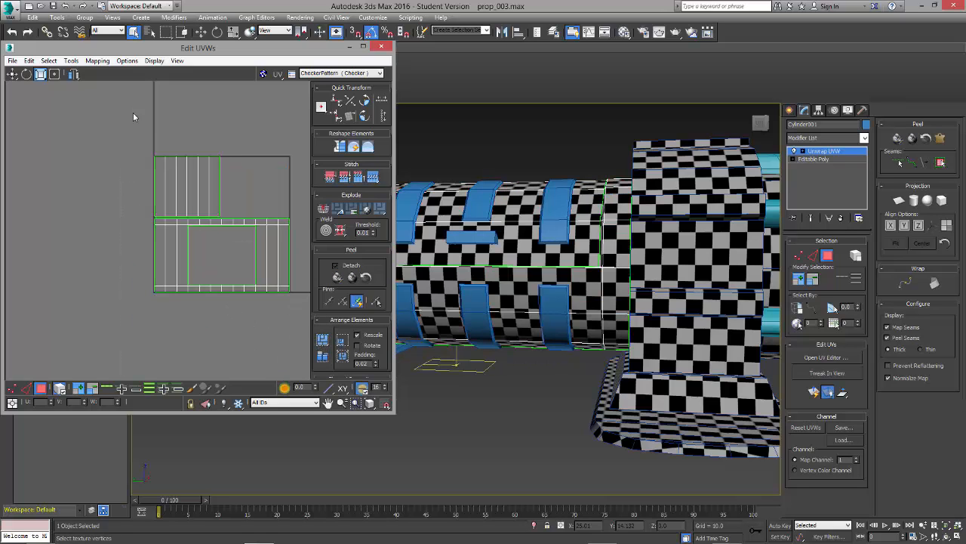
drag(133, 112, 234, 254)
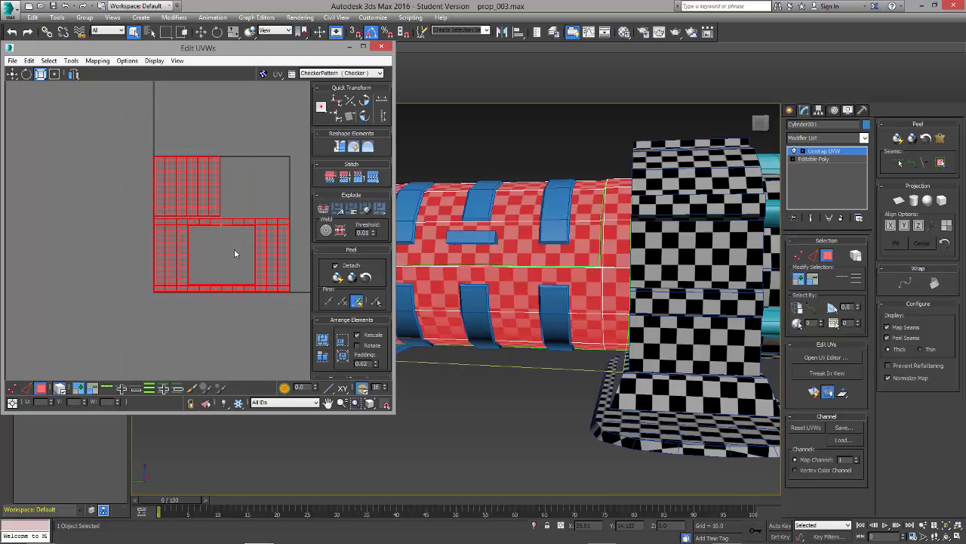
click(214, 344)
Step: Compare the checker size across the cylinder and try rescaling the smaller shell on its own
alt+middle_drag(555, 281, 499, 325)
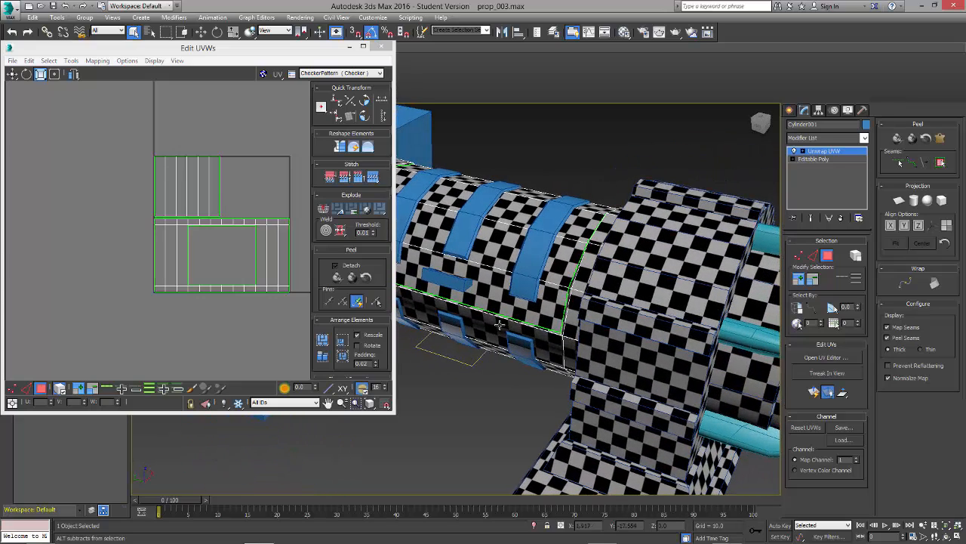
scroll(263, 262, down, 2)
middle_drag(250, 262, 181, 266)
click(137, 217)
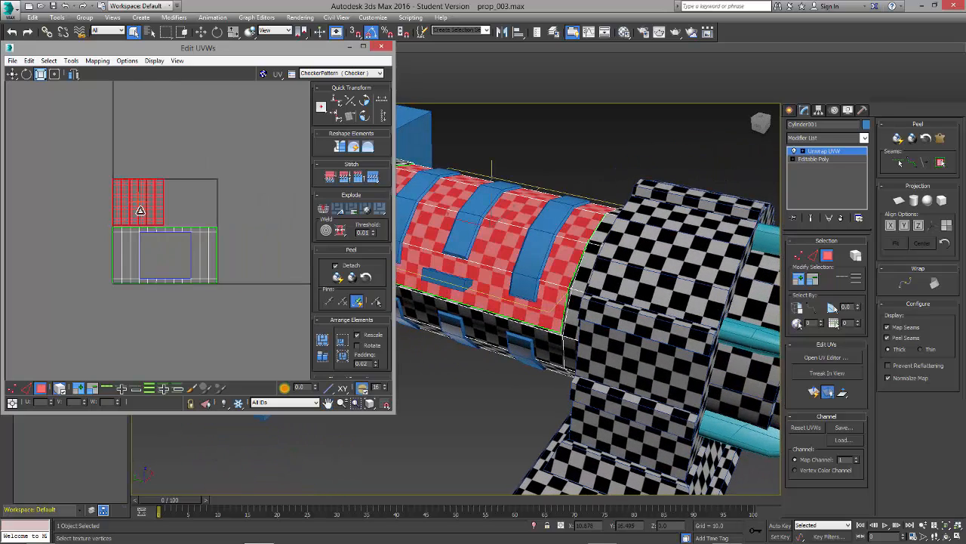
mouse_move(147, 217)
mouse_down()
mouse_move(170, 247)
mouse_move(87, 261)
mouse_move(89, 268)
mouse_move(122, 197)
mouse_move(150, 219)
mouse_up()
click(68, 212)
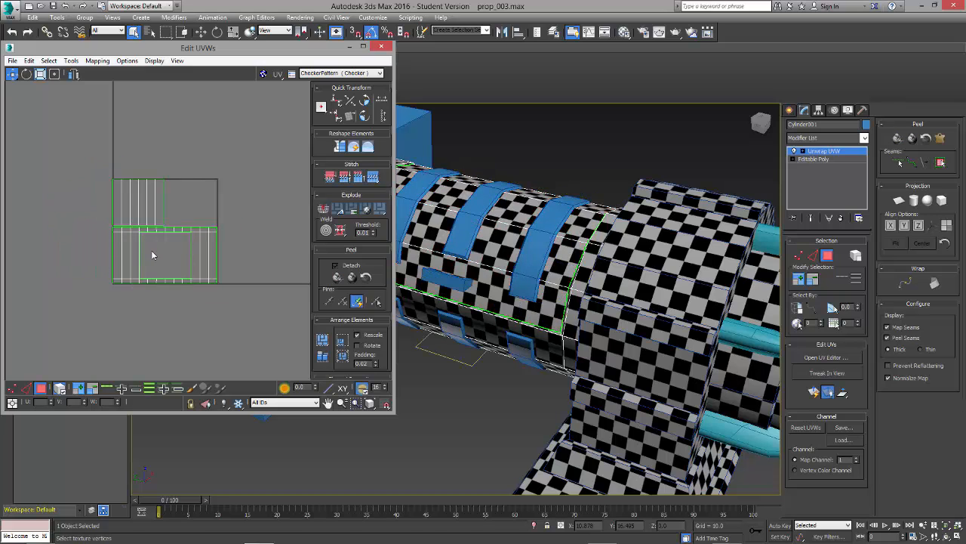
Step: Move both packed cylinder shells together out of the UV square to the empty area just below it
scroll(152, 250, up, 2)
scroll(153, 251, down, 2)
key(ctrl+a)
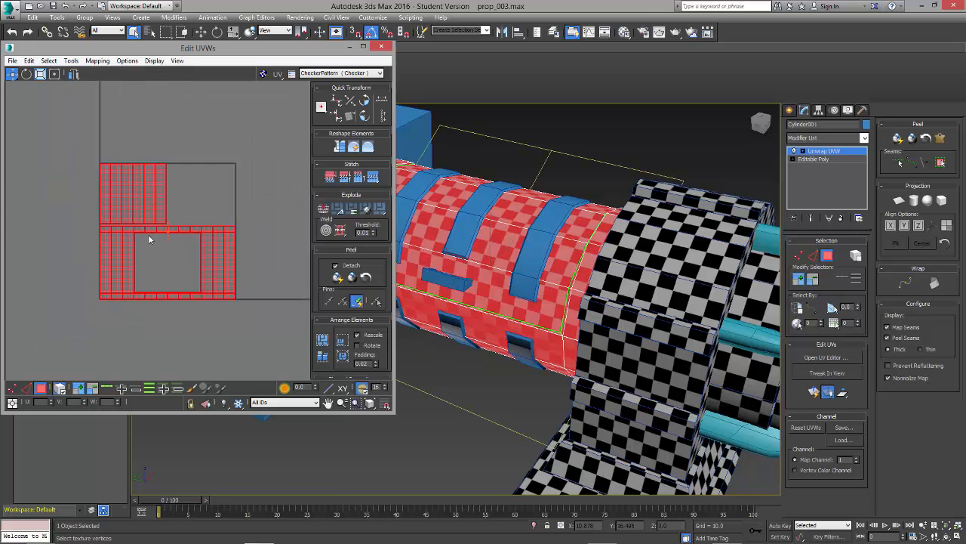
scroll(148, 234, down, 2)
drag(146, 262, 147, 325)
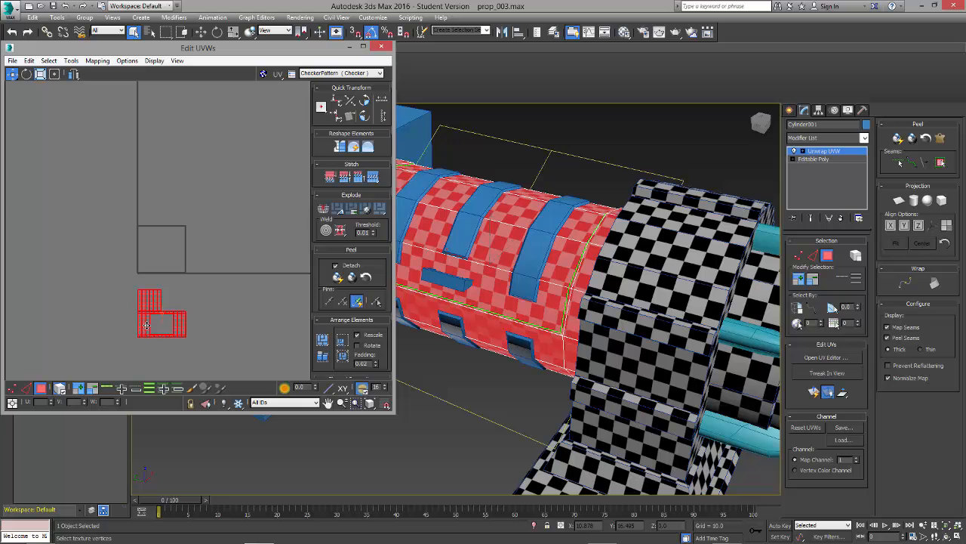
click(214, 289)
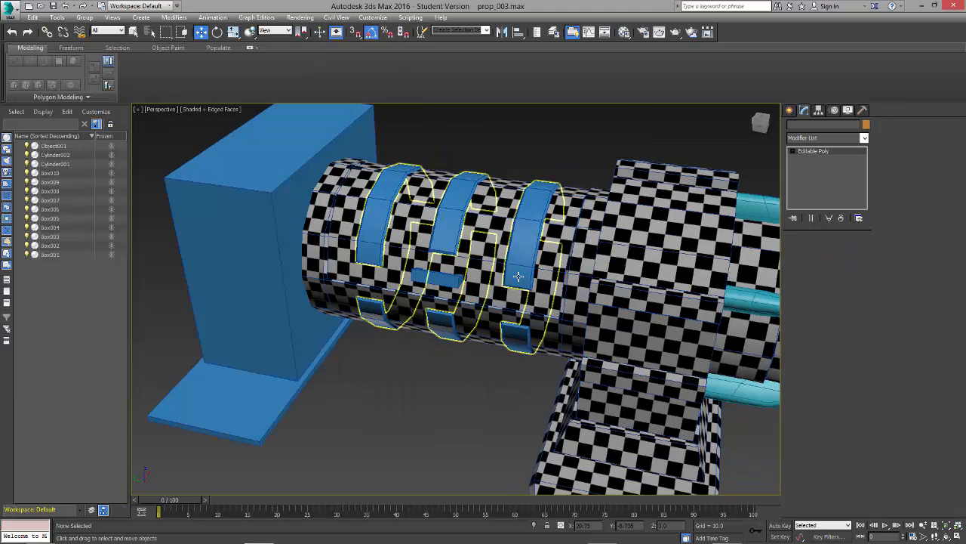
Step: Select the raised straps around the cylinder and add an Unwrap UVW modifier to them
click(518, 276)
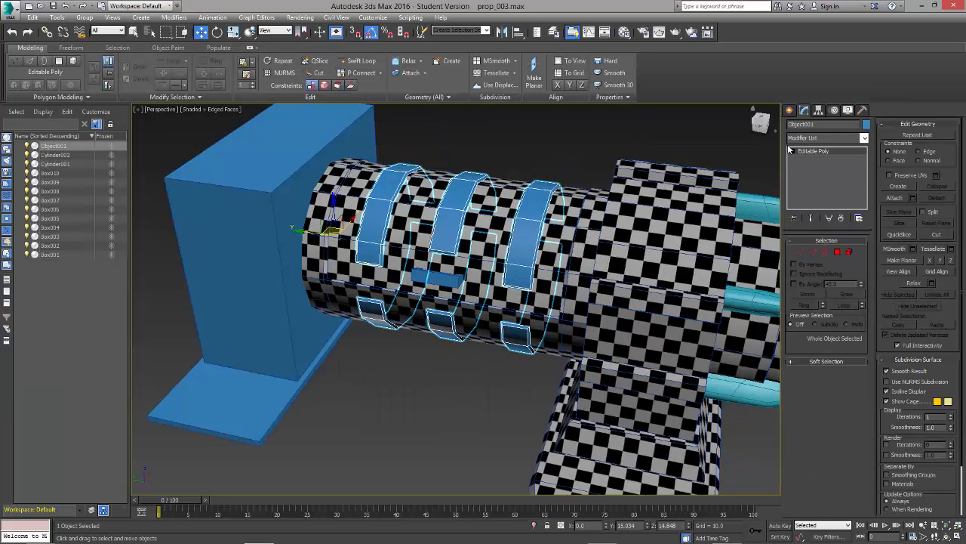
click(802, 138)
key(u)
key(Return)
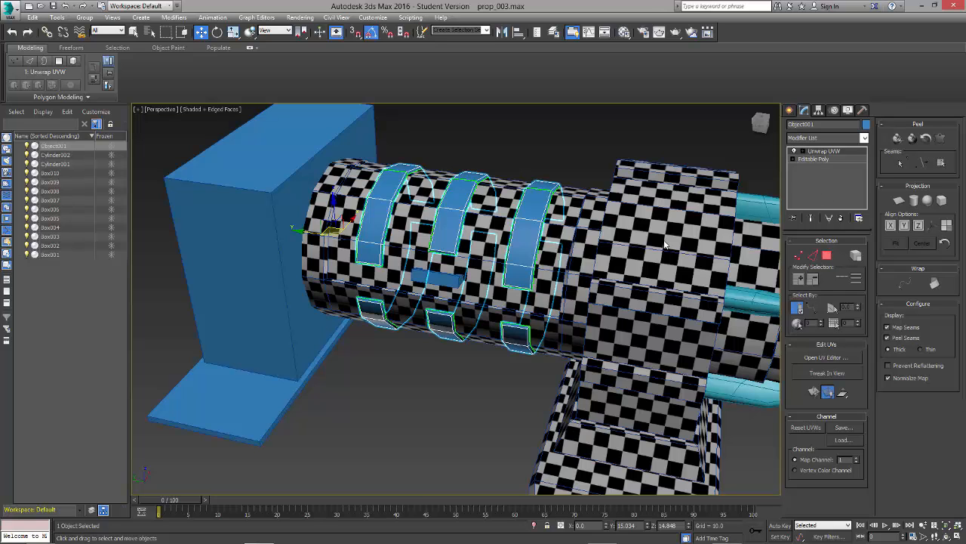
Step: Assign the checker material to the straps and show it shaded in the viewport
click(624, 32)
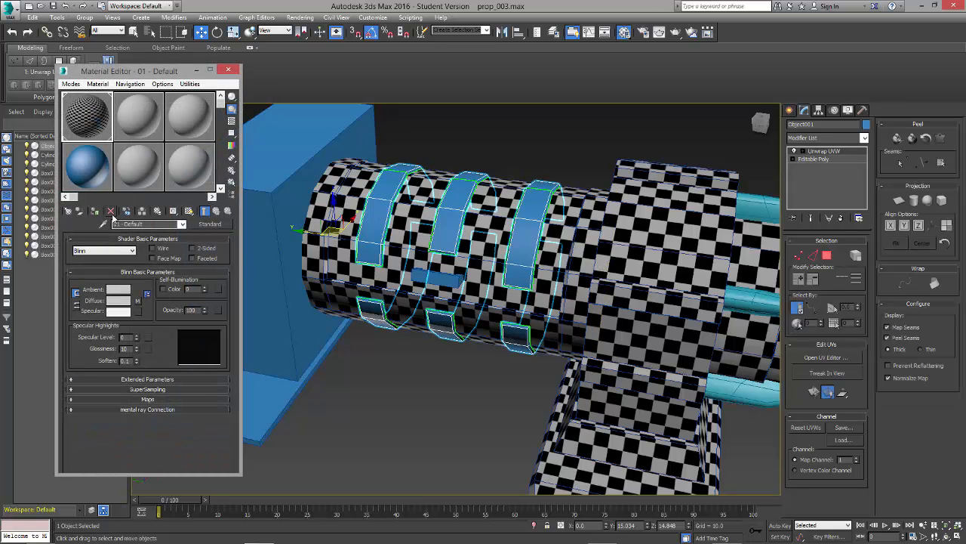
click(96, 211)
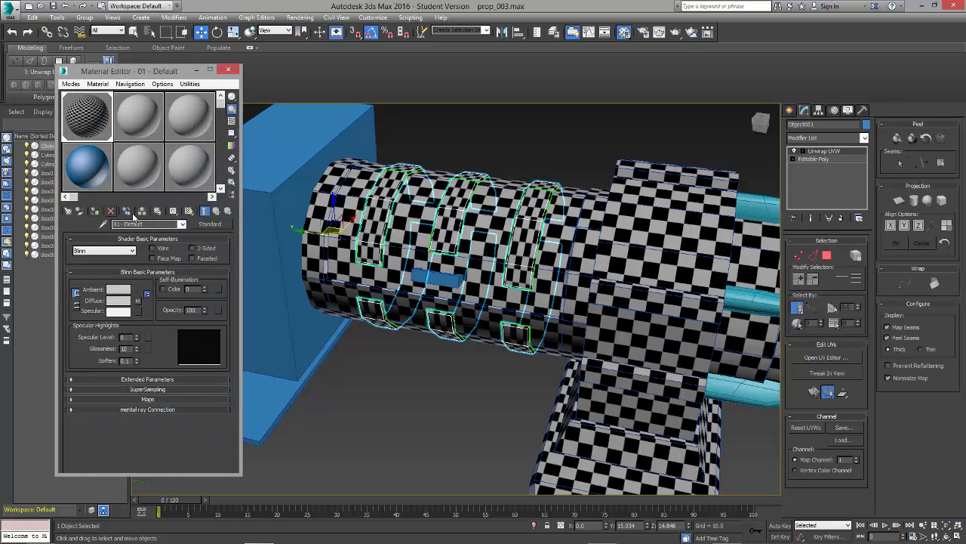
click(188, 212)
click(188, 213)
click(229, 70)
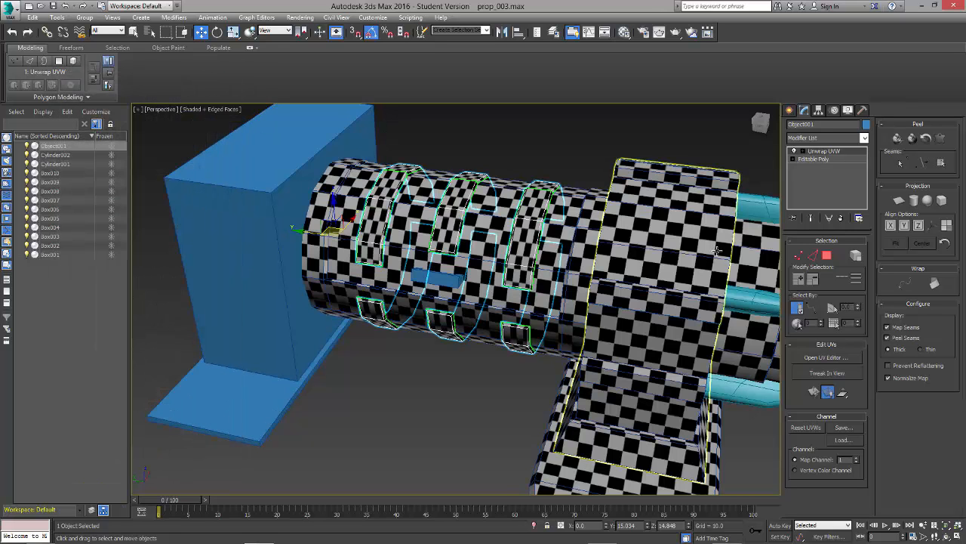
Step: Open the UV editor for the straps and look over their default UV layout
click(833, 358)
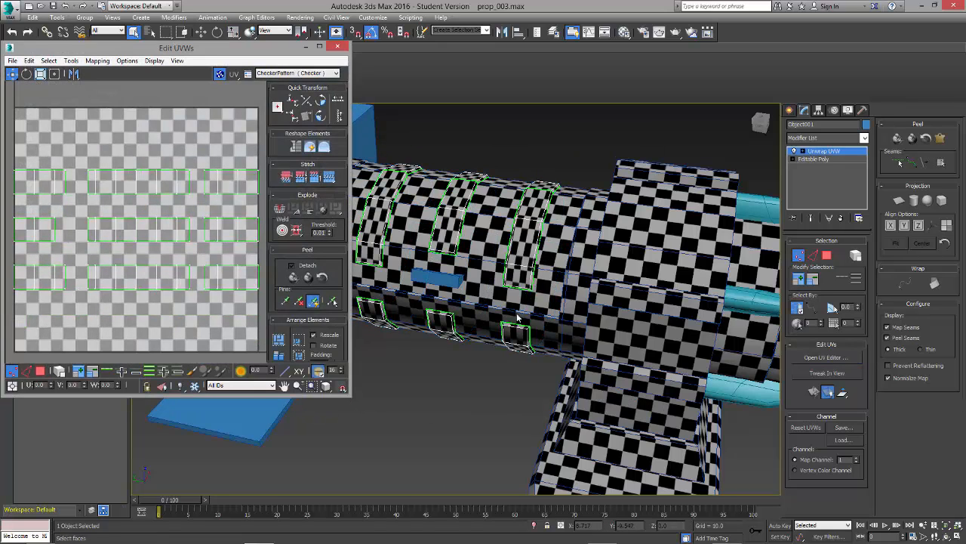
scroll(209, 209, up, 4)
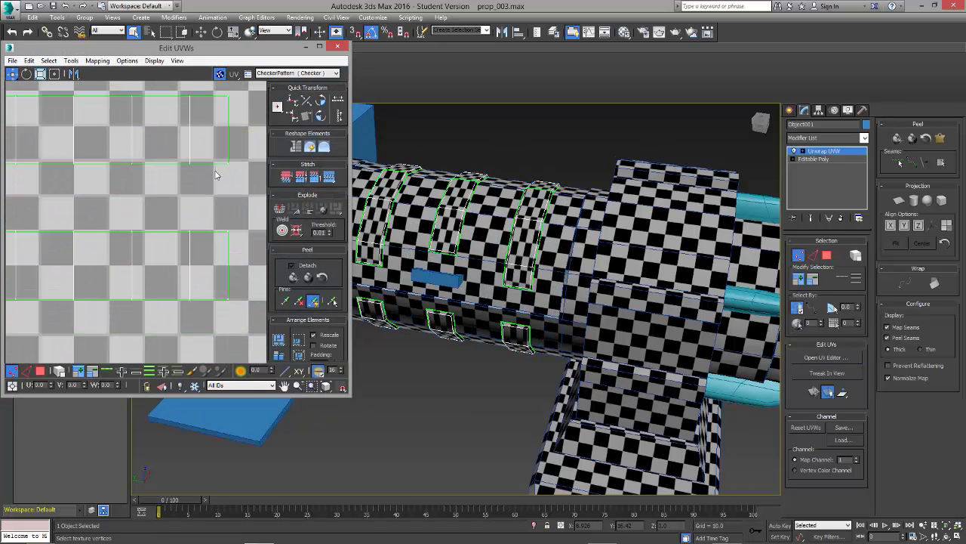
scroll(215, 174, down, 5)
middle_drag(551, 262, 579, 244)
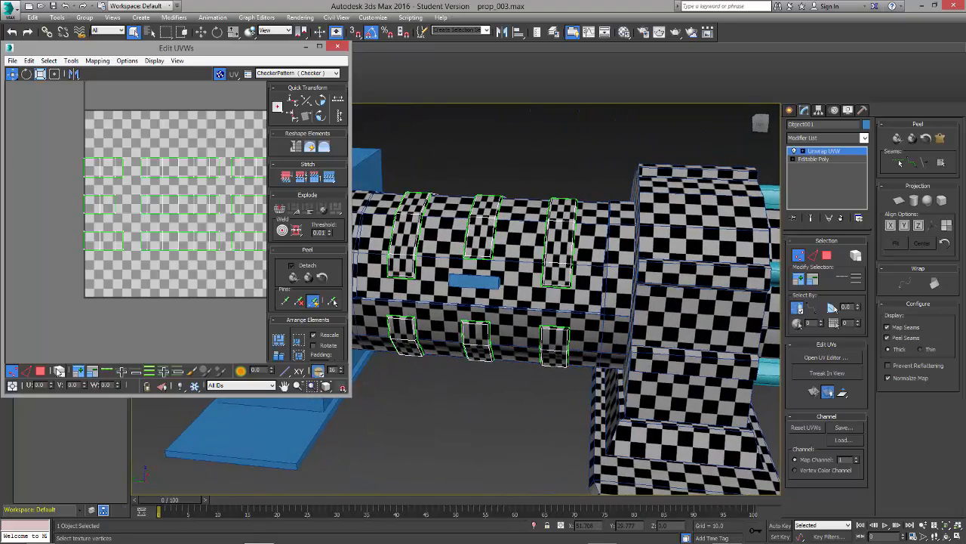
Step: Switch to polygon selection with back faces included and select all faces of the straps
click(42, 372)
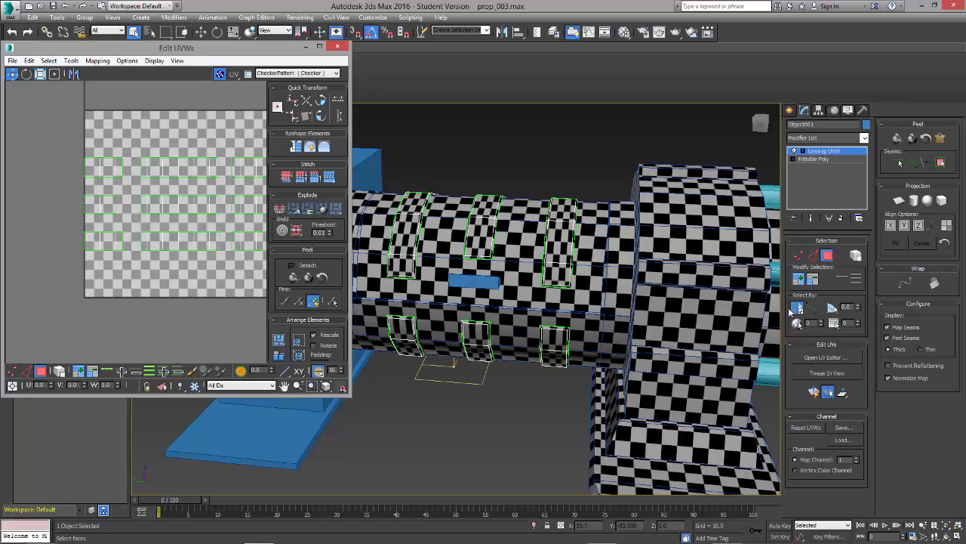
click(797, 308)
scroll(569, 271, down, 8)
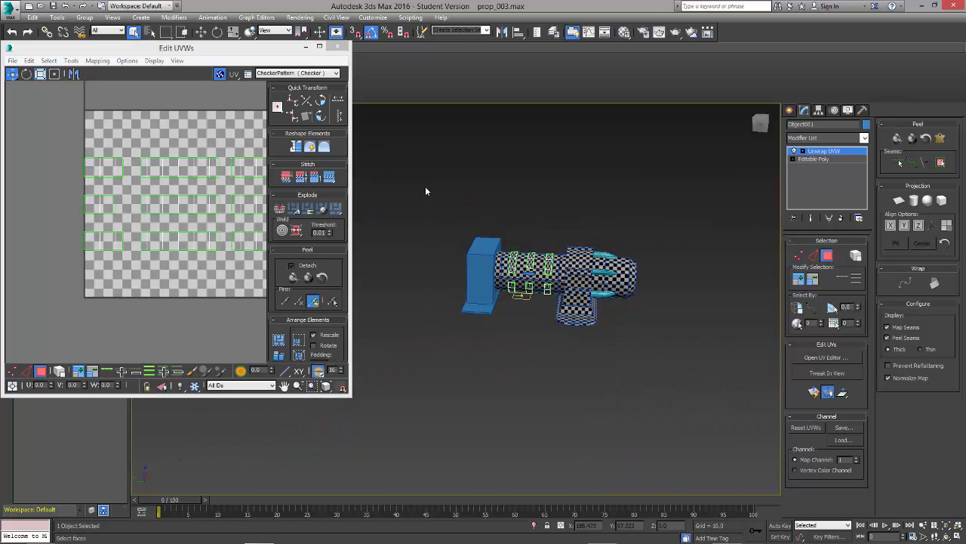
drag(425, 185, 709, 364)
scroll(568, 211, up, 5)
scroll(569, 211, up, 4)
middle_drag(574, 372, 640, 255)
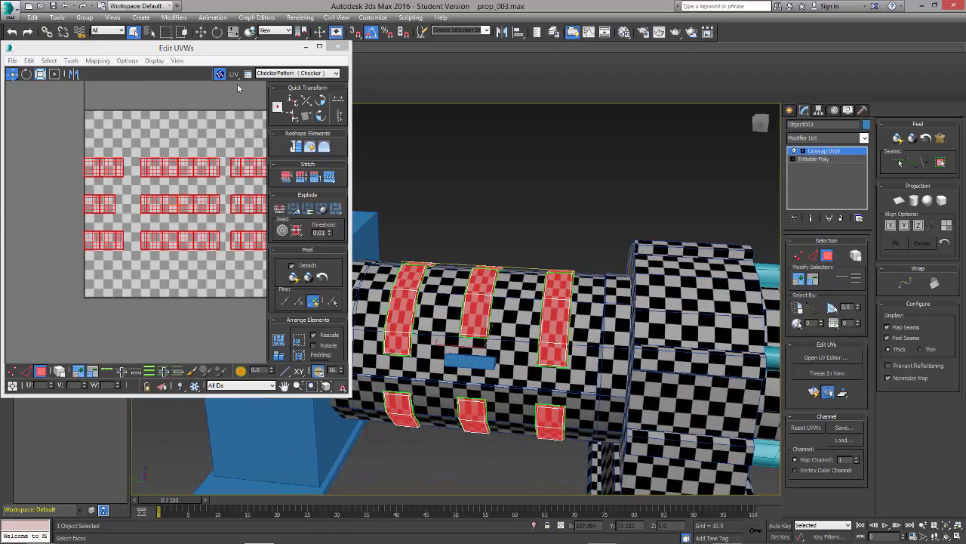
Step: Hide the checker background in the UV editor and apply a cylindrical projection aligned to Y to the strap faces
click(219, 74)
alt+middle_drag(546, 257, 543, 276)
click(916, 200)
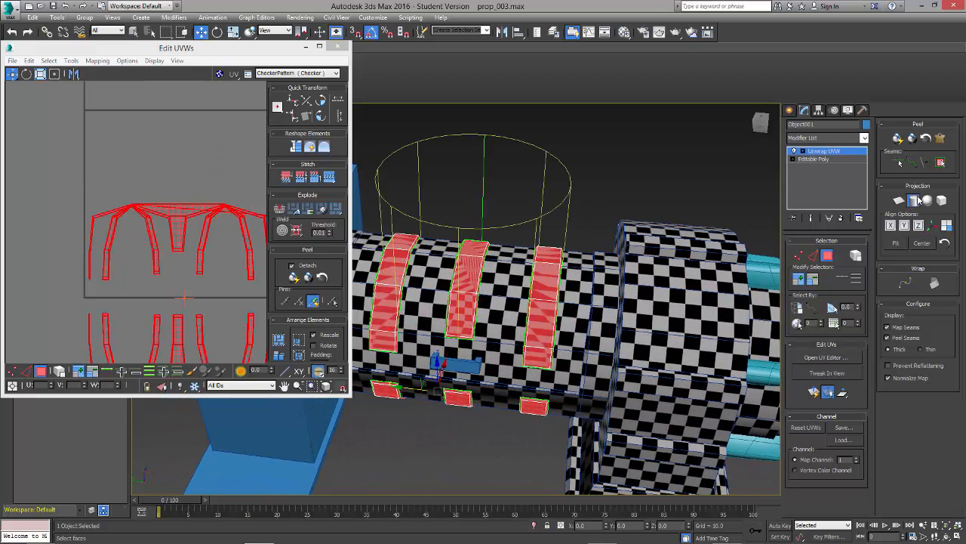
click(905, 226)
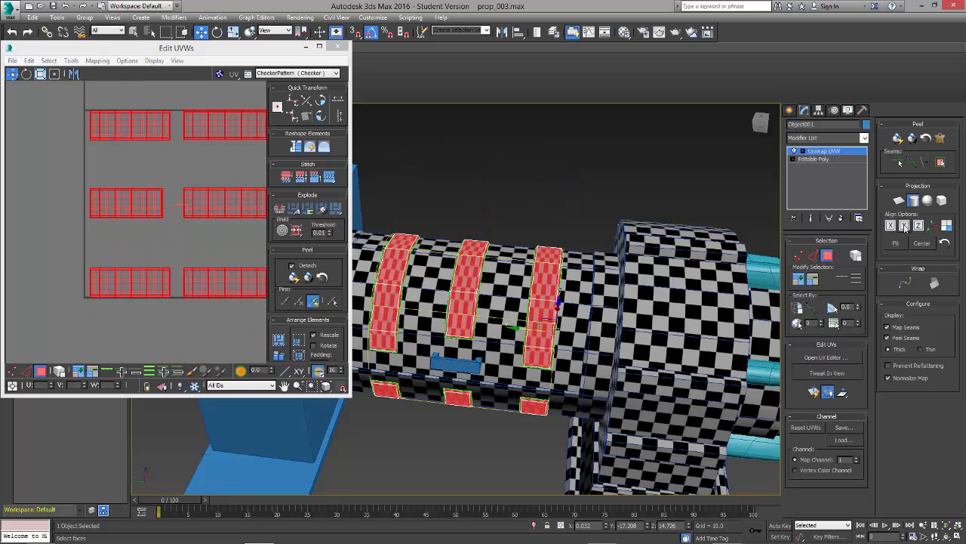
alt+middle_drag(633, 301, 599, 230)
click(914, 202)
click(536, 187)
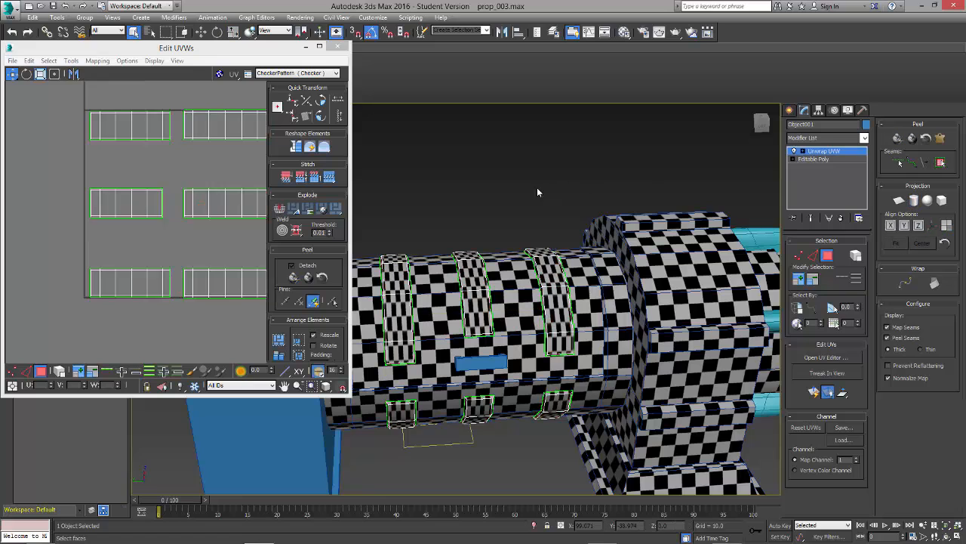
Step: Examine the thin end faces of the projected strap shells and where they sit on the model
middle_drag(214, 266, 186, 277)
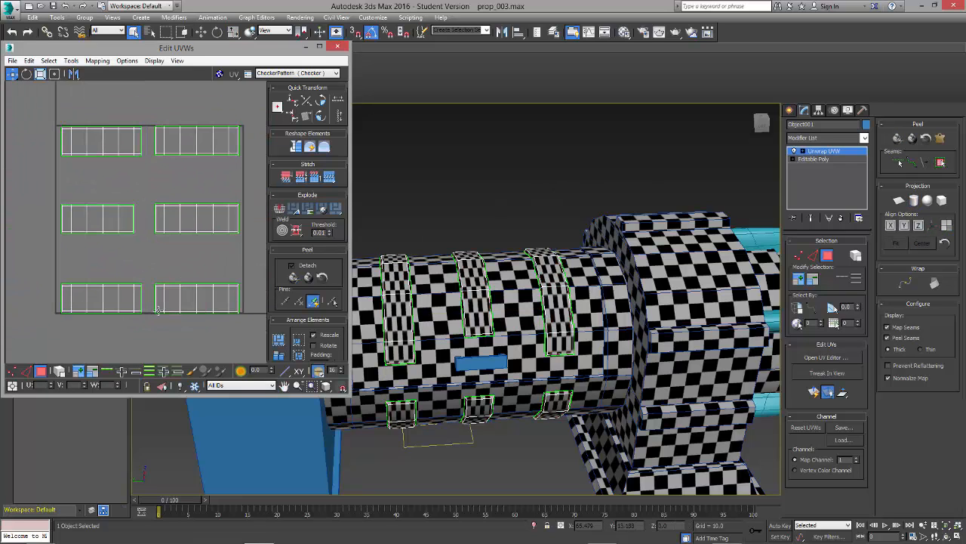
scroll(155, 311, up, 4)
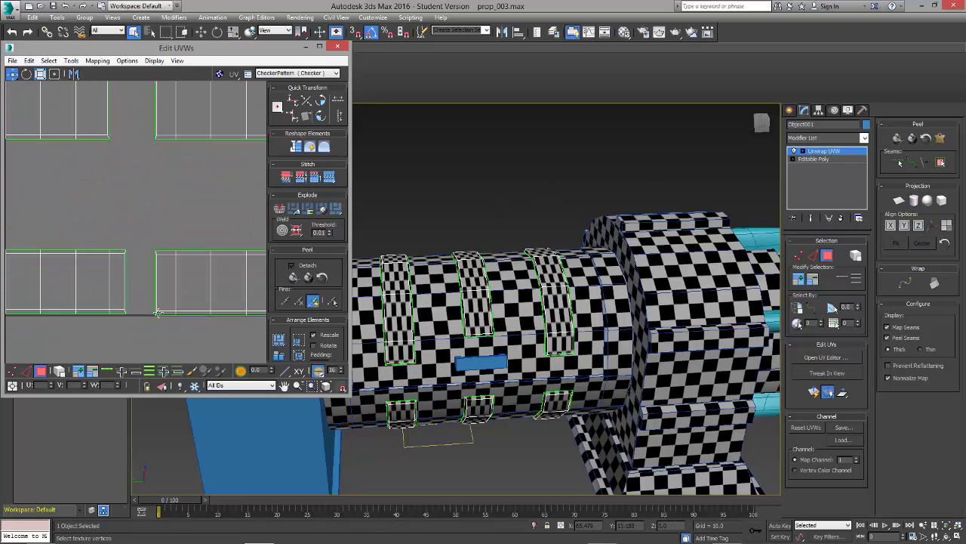
scroll(157, 311, down, 4)
scroll(240, 213, up, 8)
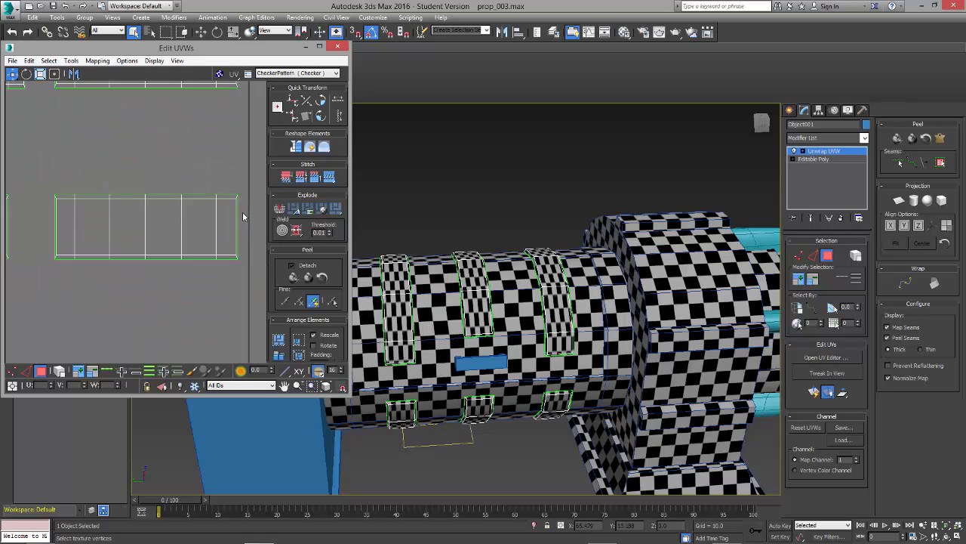
click(240, 244)
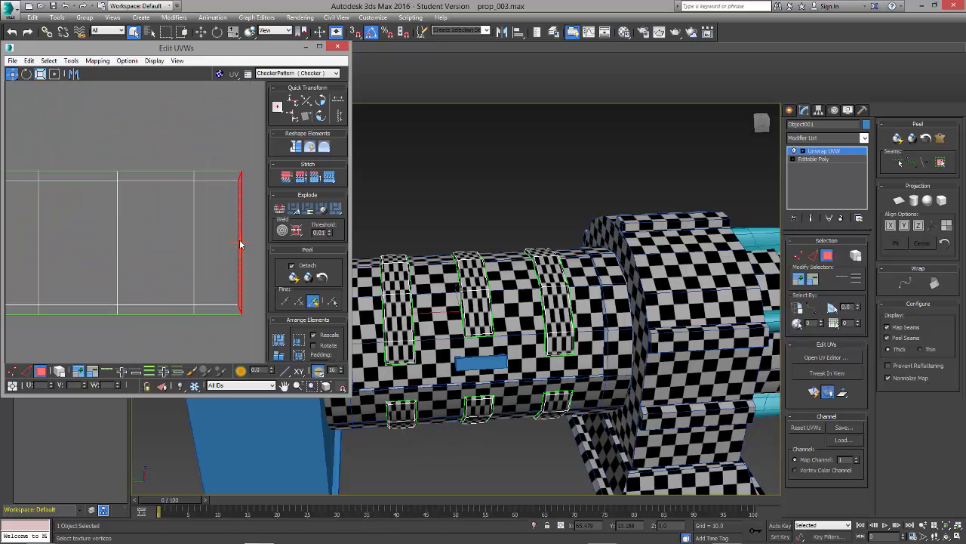
alt+middle_drag(507, 364, 426, 353)
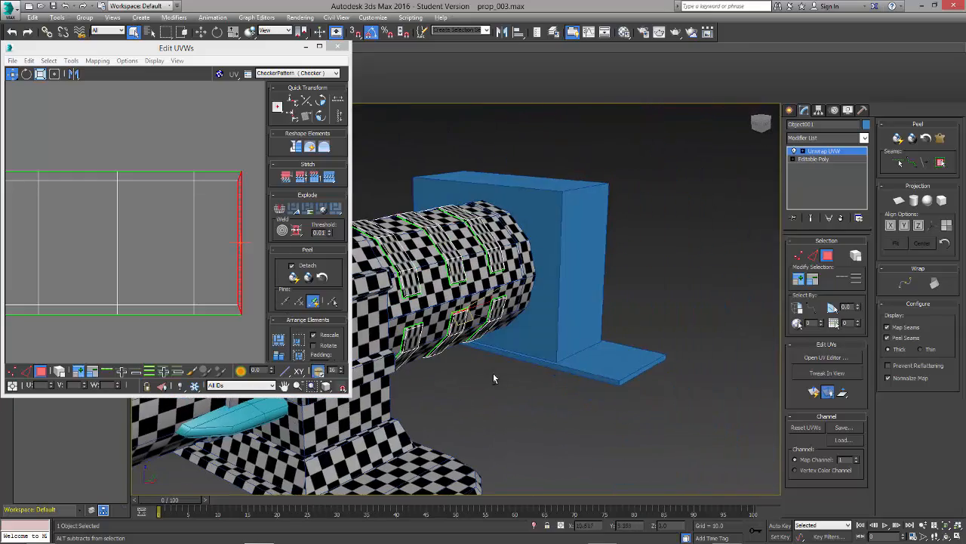
alt+middle_drag(494, 377, 454, 340)
scroll(461, 343, up, 5)
alt+middle_drag(477, 371, 475, 301)
scroll(463, 329, down, 4)
scroll(180, 261, down, 5)
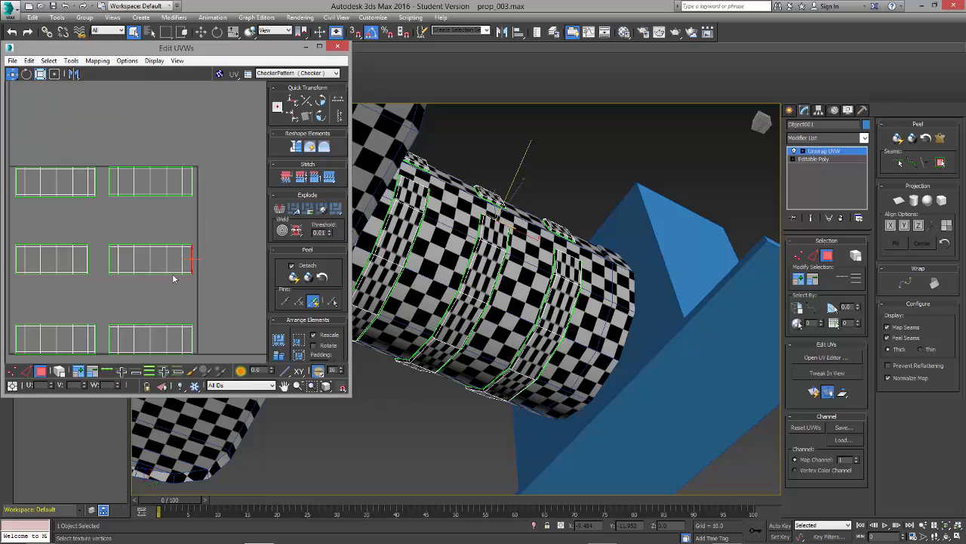
Step: Turn on element selection, check which strap the middle shell belongs to, and select all six strap shells
click(142, 264)
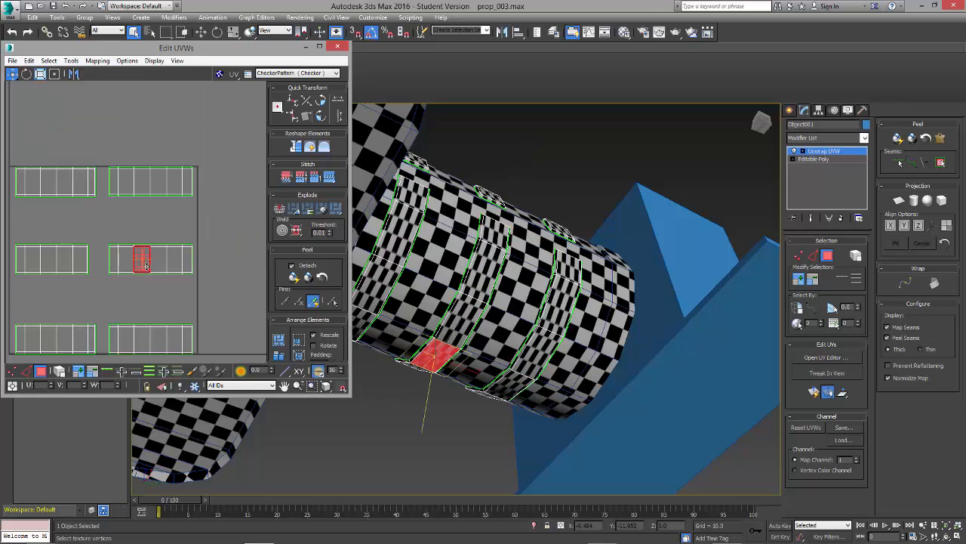
click(60, 372)
click(145, 259)
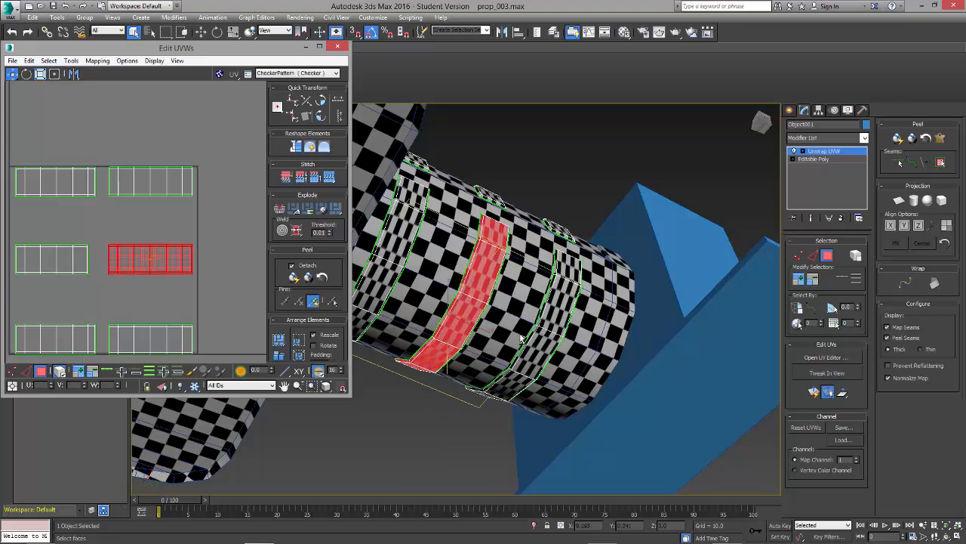
alt+middle_drag(441, 324, 575, 428)
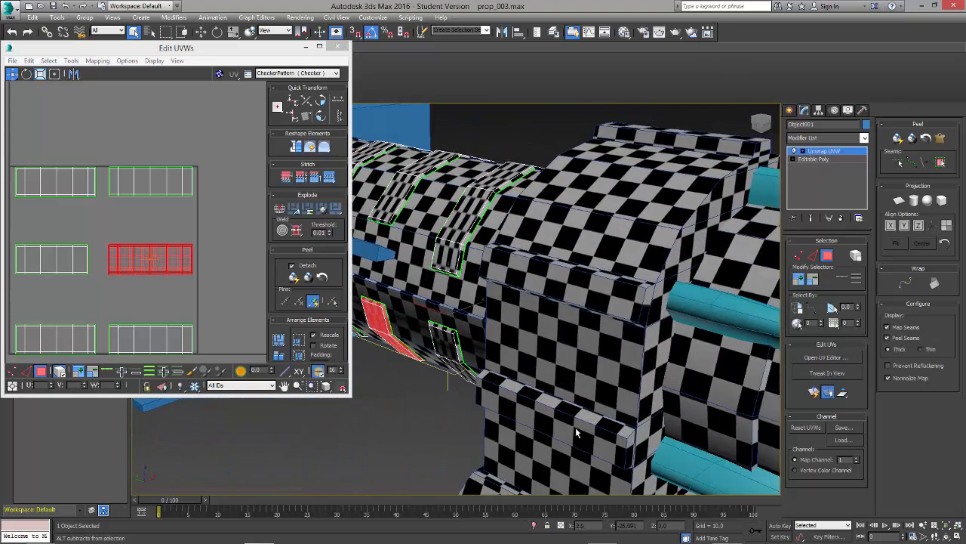
click(439, 388)
alt+middle_drag(439, 388, 529, 391)
middle_drag(100, 308, 122, 266)
drag(241, 355, 241, 355)
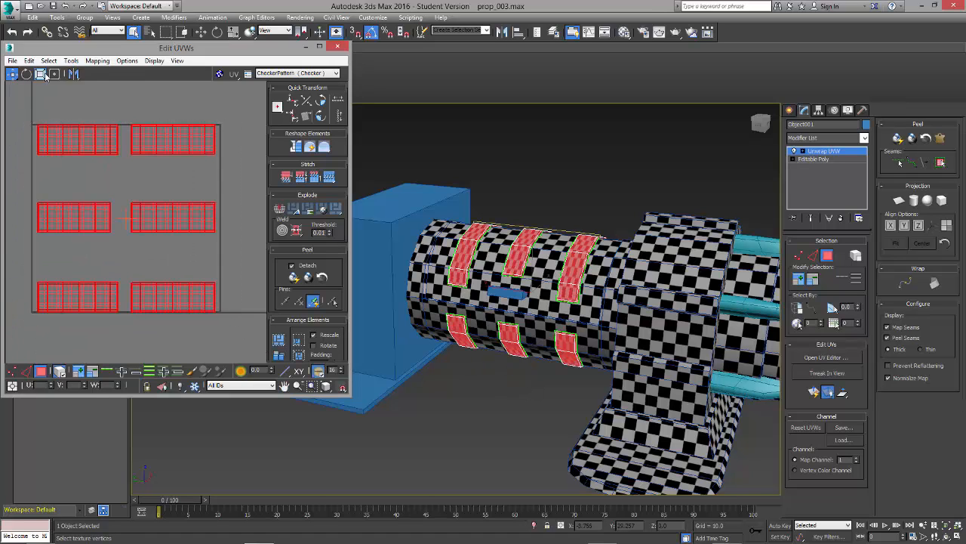
Step: Open the Relax tool for the selected strap shells and set its method to Relax By Polygon Angles
click(67, 62)
click(121, 192)
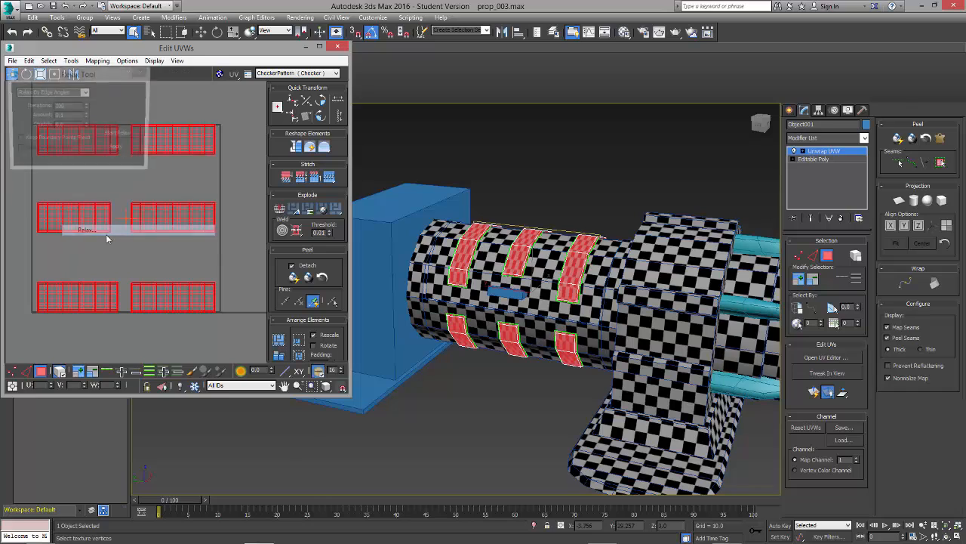
click(86, 92)
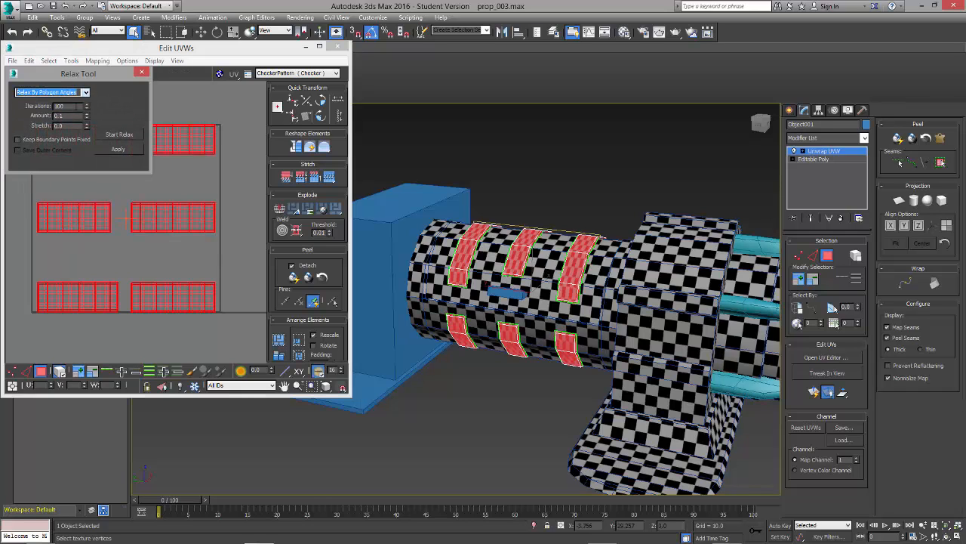
Step: Try relaxing the six strap shells by polygon angles and undo it
click(119, 136)
click(118, 135)
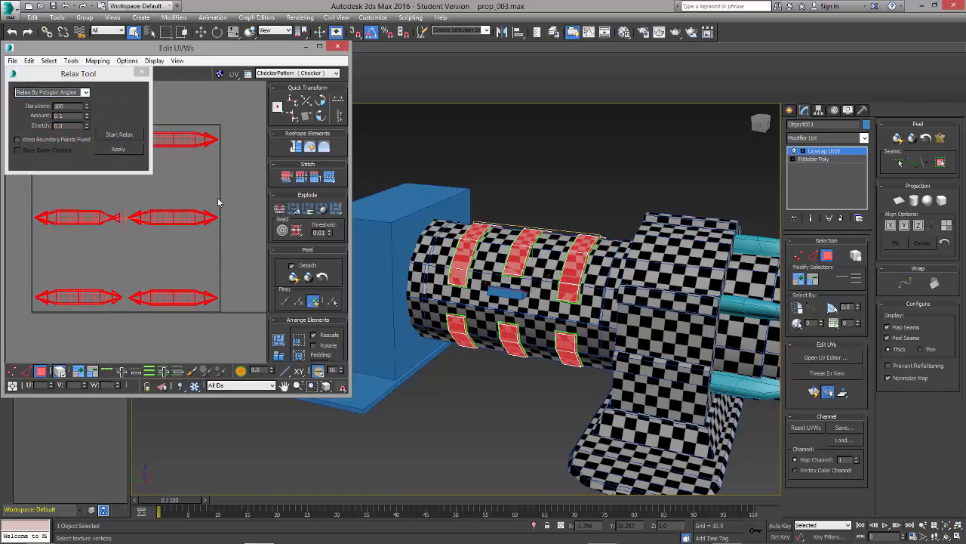
scroll(212, 223, up, 4)
key(ctrl+z)
Step: Flip the strap shells horizontally, relax them by polygon angles into straight strips, and close the Relax tool
right_click(184, 203)
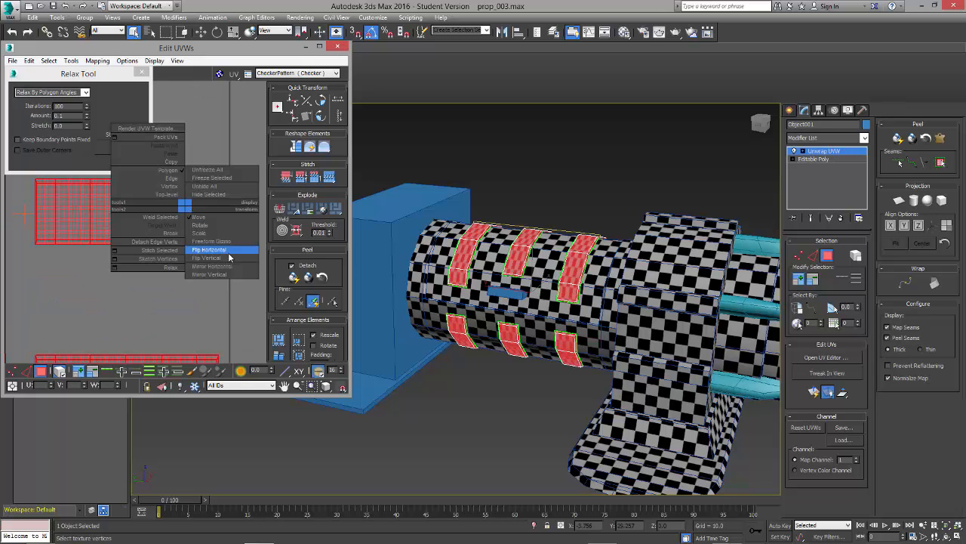
click(228, 252)
click(111, 138)
click(111, 138)
scroll(181, 231, down, 4)
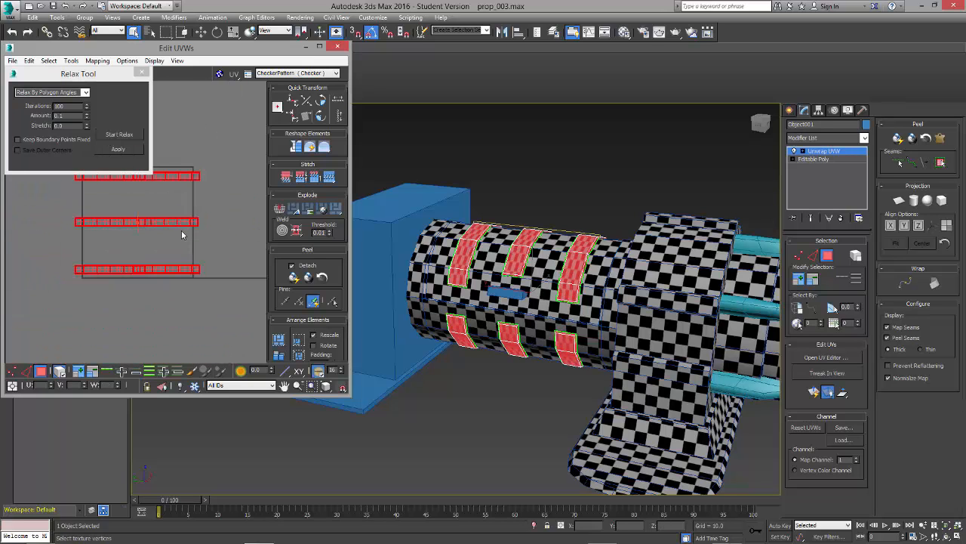
click(125, 150)
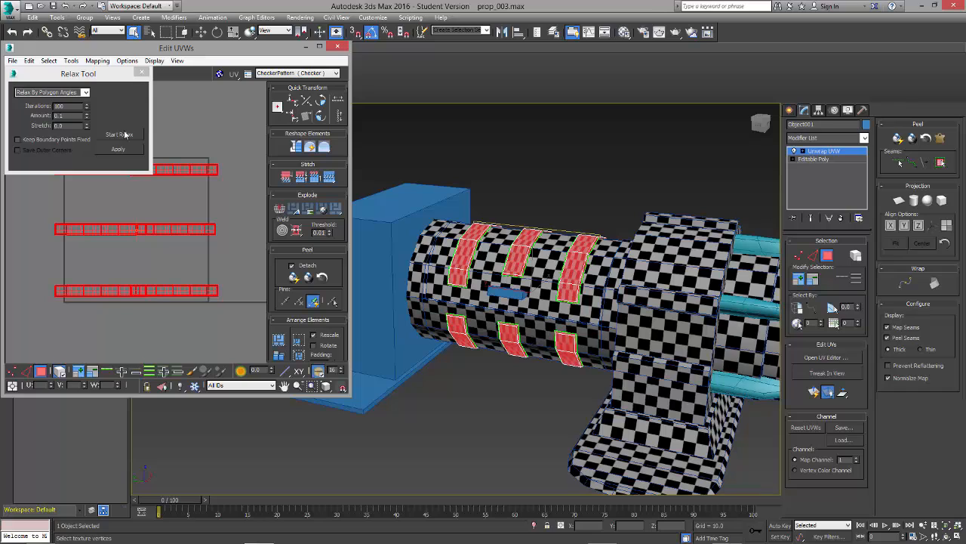
click(121, 134)
click(141, 73)
Step: Move the three right-hand strap shells sideways one by one so they no longer overlap the left-hand ones
click(185, 196)
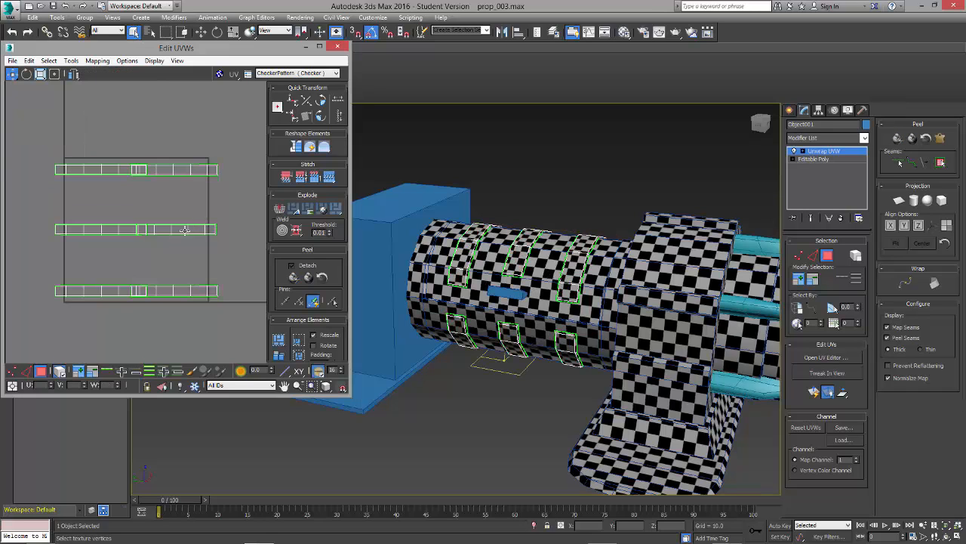
click(184, 229)
drag(183, 230, 202, 234)
click(153, 289)
drag(176, 290, 196, 289)
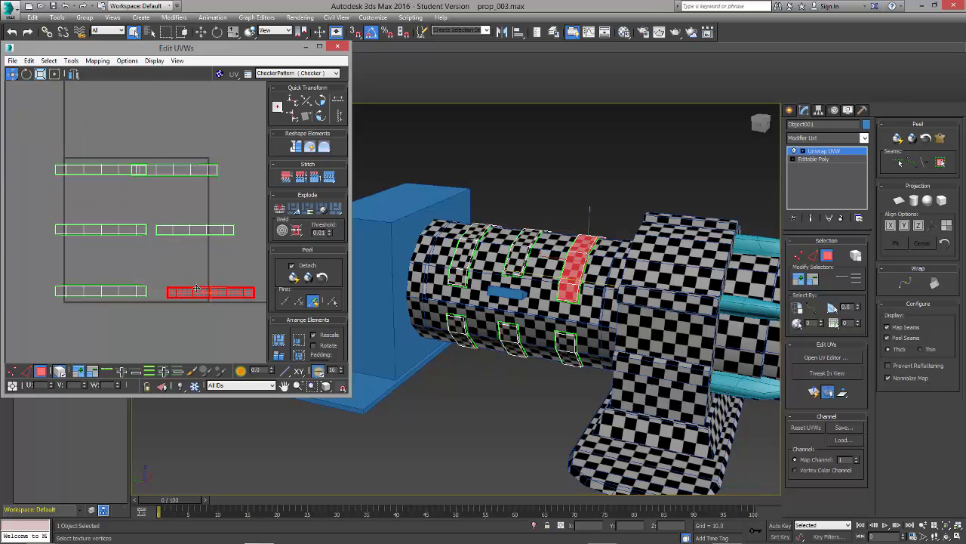
click(174, 168)
drag(174, 169, 203, 169)
click(190, 185)
Step: Inspect the relaxed strap shells and the checker pattern on the straps up close for distortion and size
scroll(190, 184, up, 6)
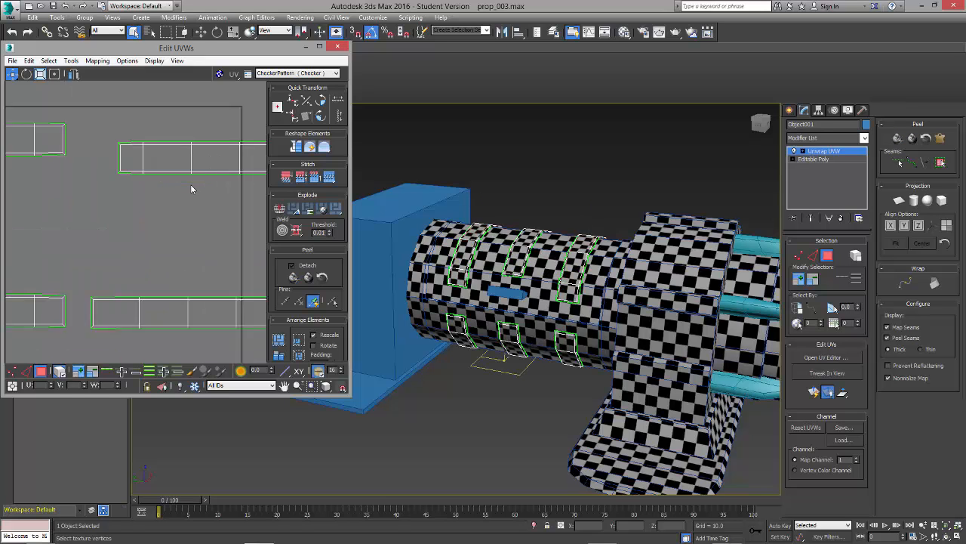
scroll(552, 346, up, 10)
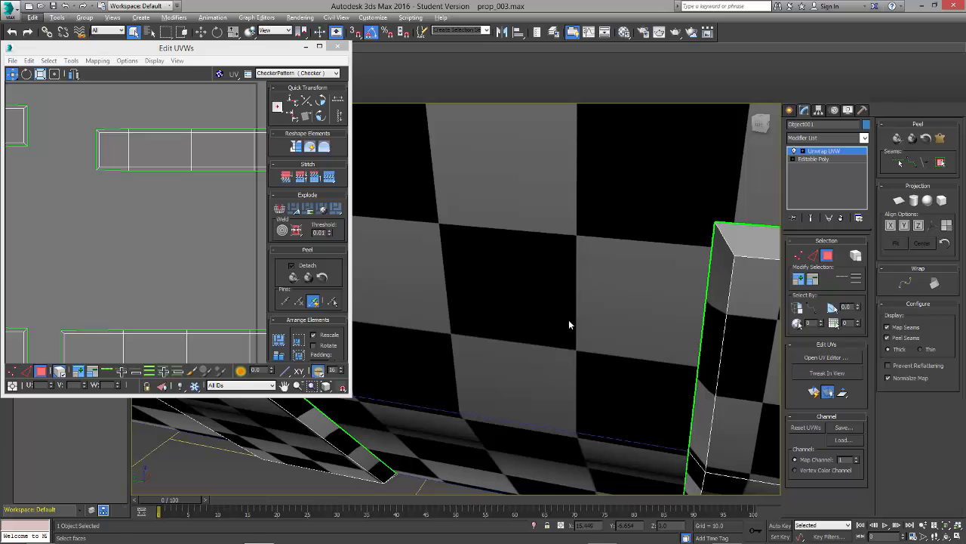
scroll(573, 325, down, 8)
alt+middle_drag(582, 330, 545, 340)
scroll(175, 237, down, 2)
scroll(174, 236, down, 6)
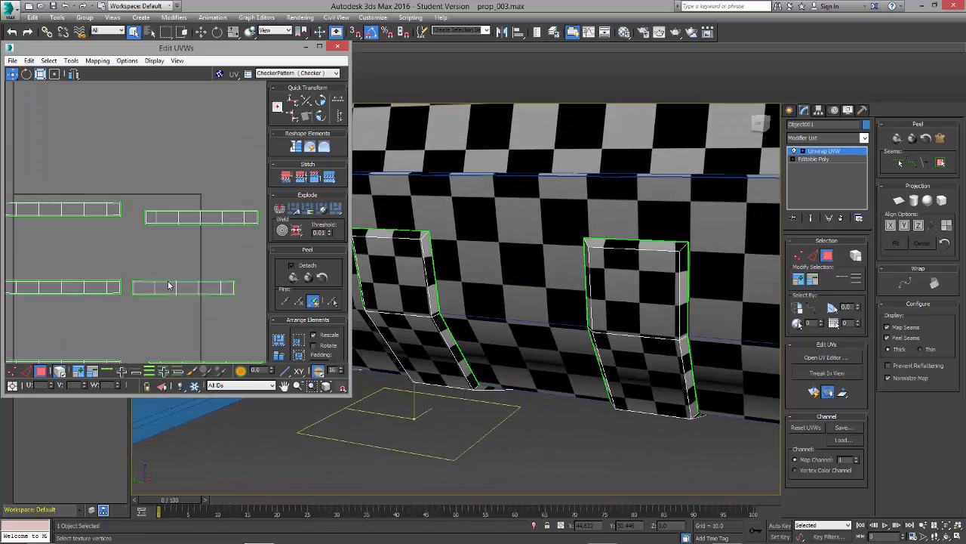
alt+middle_drag(446, 281, 384, 273)
scroll(422, 280, down, 6)
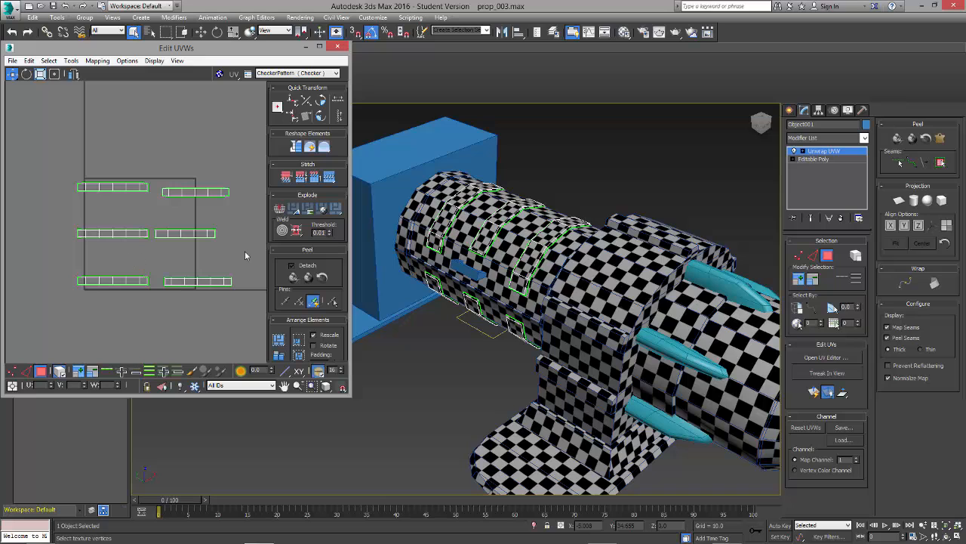
Step: Move the upper right-hand strap shell level with and close beside its neighbour in the top row
alt+middle_drag(414, 302, 428, 308)
scroll(164, 234, up, 2)
drag(100, 154, 179, 175)
click(160, 185)
click(181, 182)
drag(105, 145, 209, 326)
click(115, 211)
drag(193, 217, 207, 250)
click(99, 211)
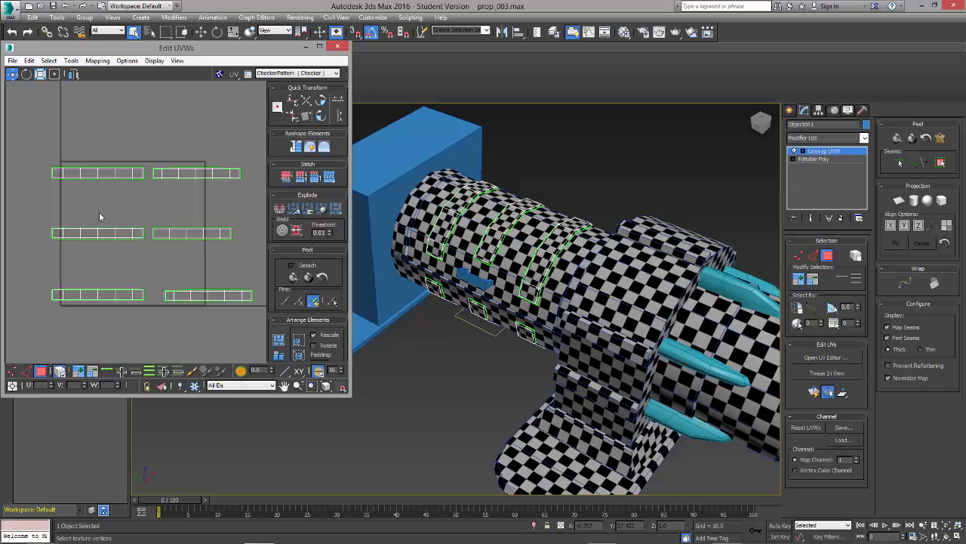
Step: Move the two middle-row strap shells up to sit just beneath the top row
click(106, 233)
drag(106, 233, 106, 190)
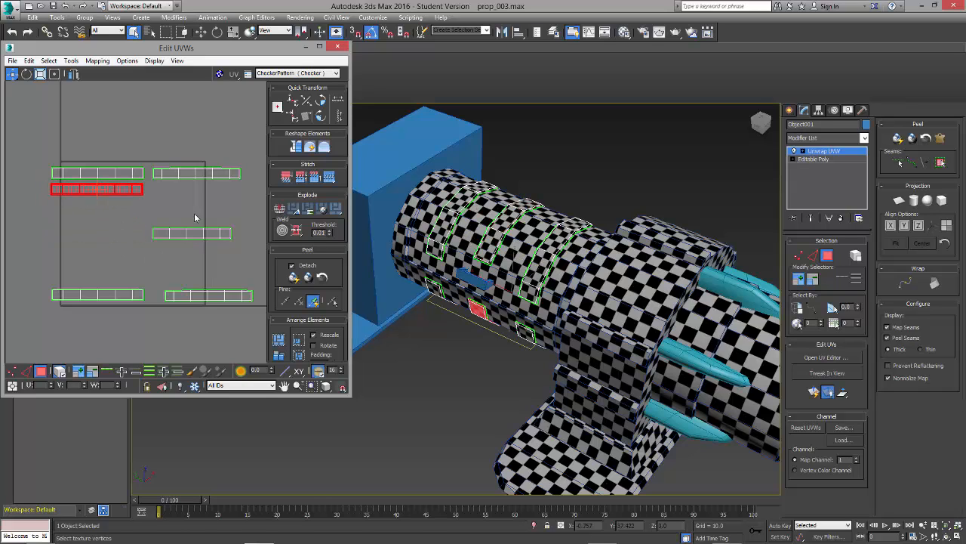
click(194, 234)
drag(195, 238, 194, 195)
Step: Move the two bottom-row strap shells up beneath the middle row and clear the selection
click(113, 294)
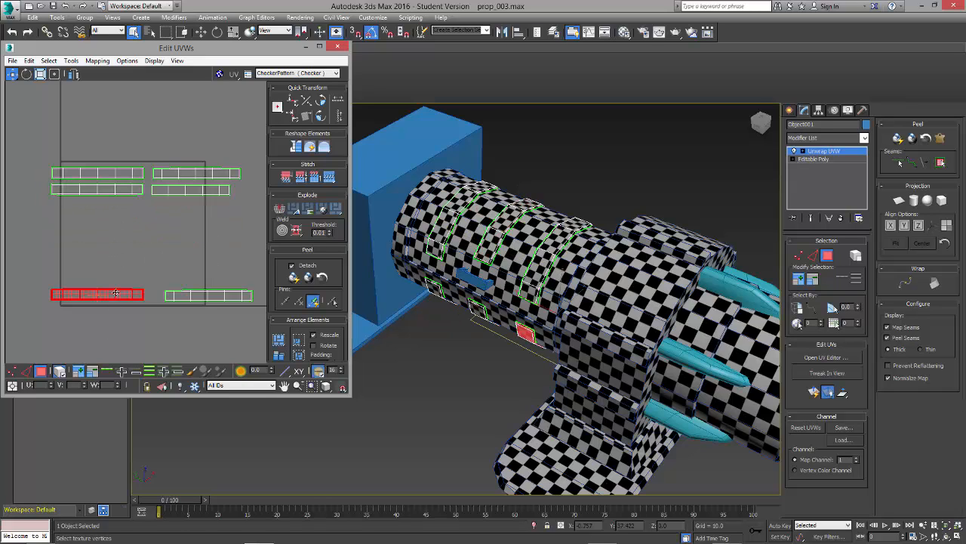
drag(115, 293, 116, 204)
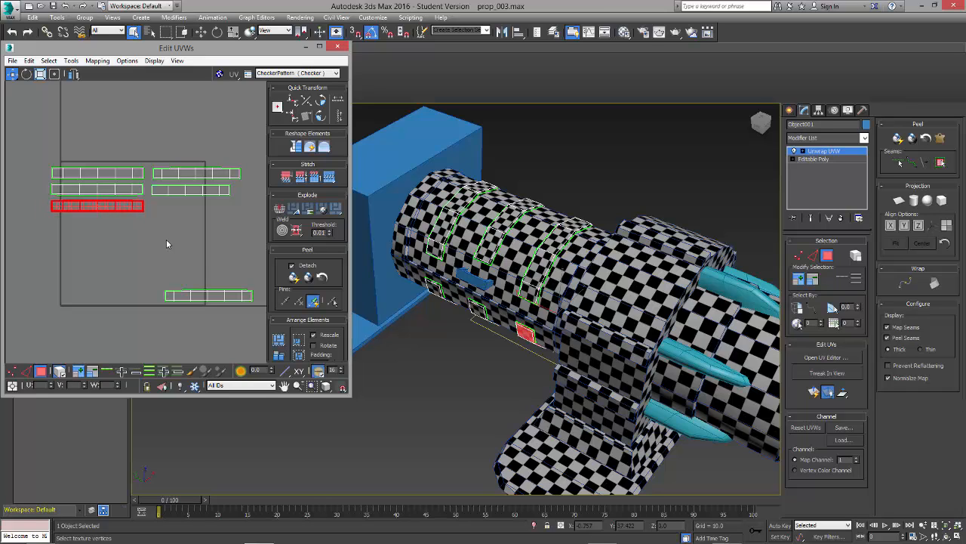
click(208, 295)
drag(212, 302, 197, 214)
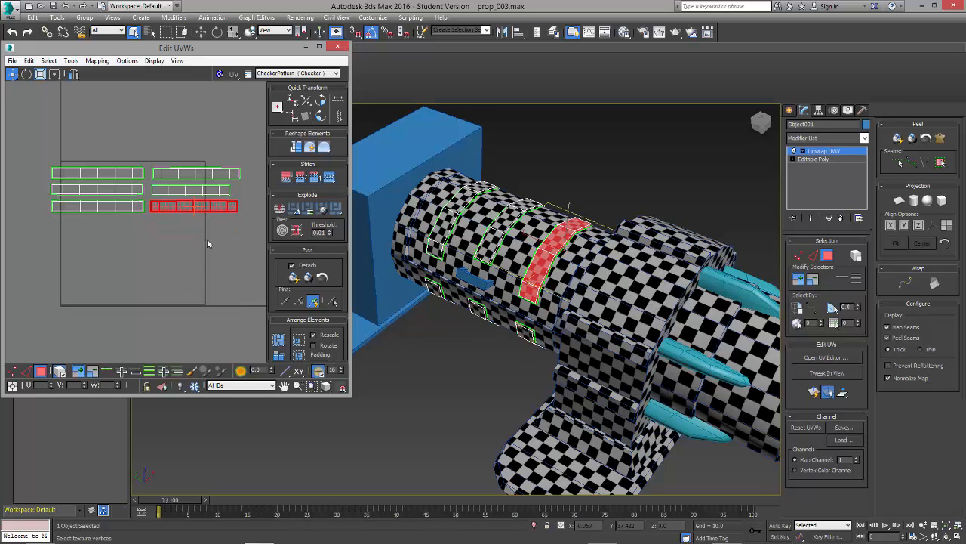
click(208, 243)
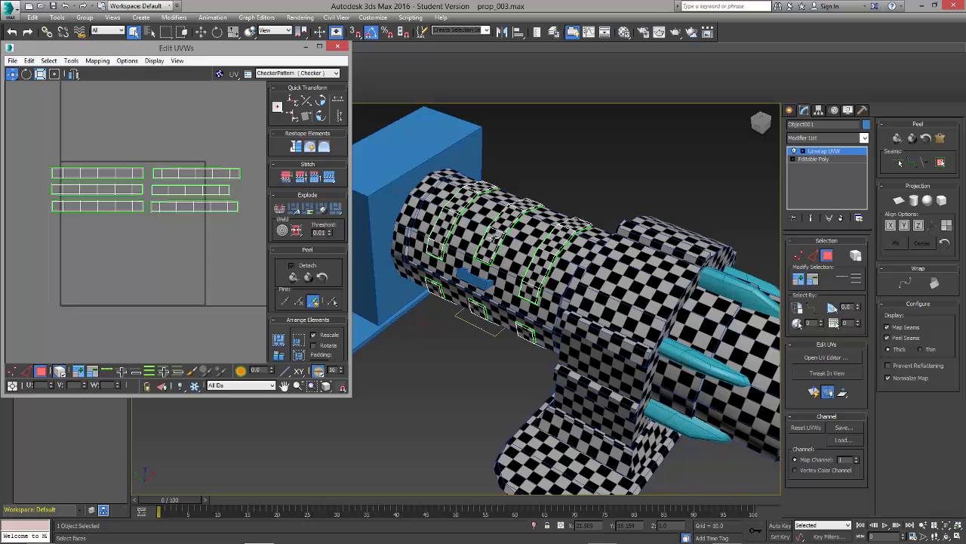
click(493, 236)
click(475, 393)
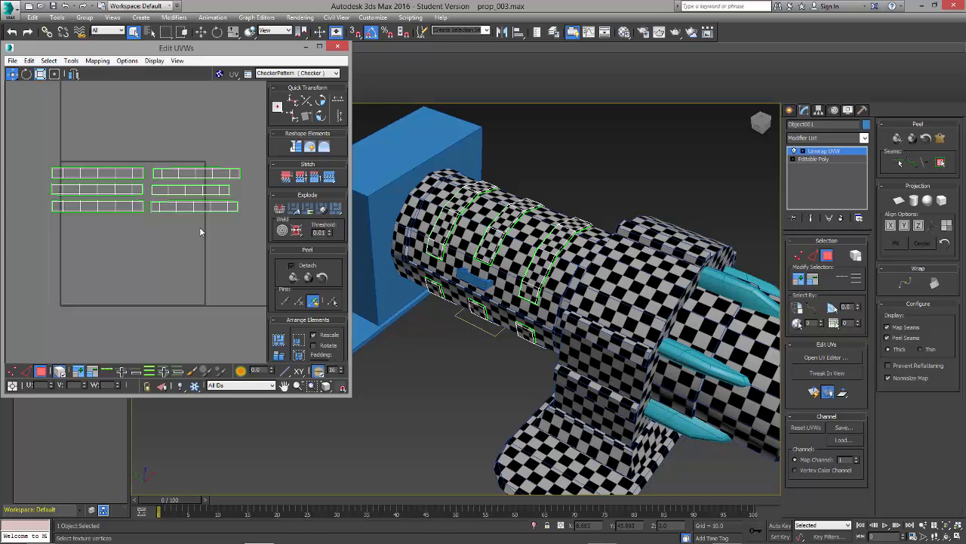
Step: Scale all the strap shells down together until their checkers match the size of those on the surrounding cylinder
key(ctrl+a)
scroll(498, 257, up, 1)
scroll(498, 258, down, 5)
scroll(498, 258, up, 8)
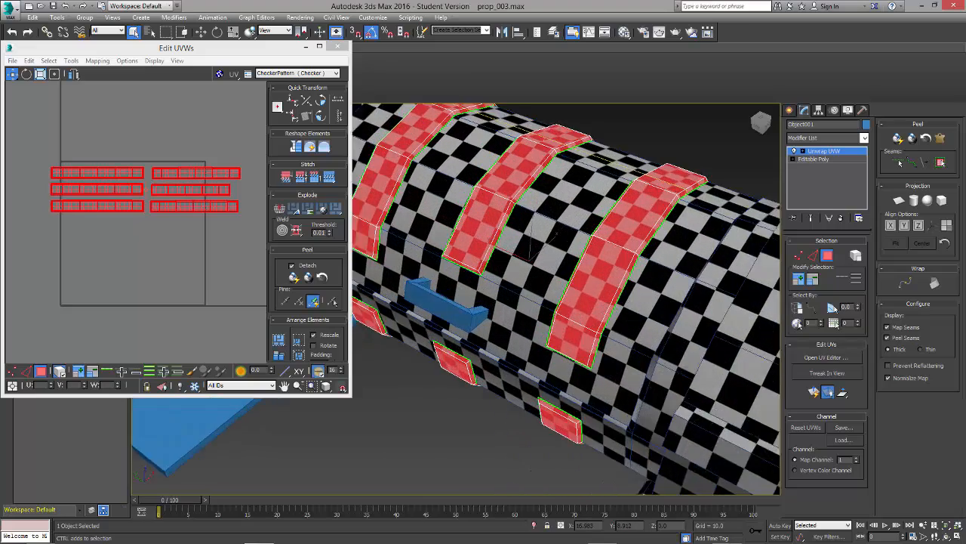
scroll(495, 261, down, 2)
key(r)
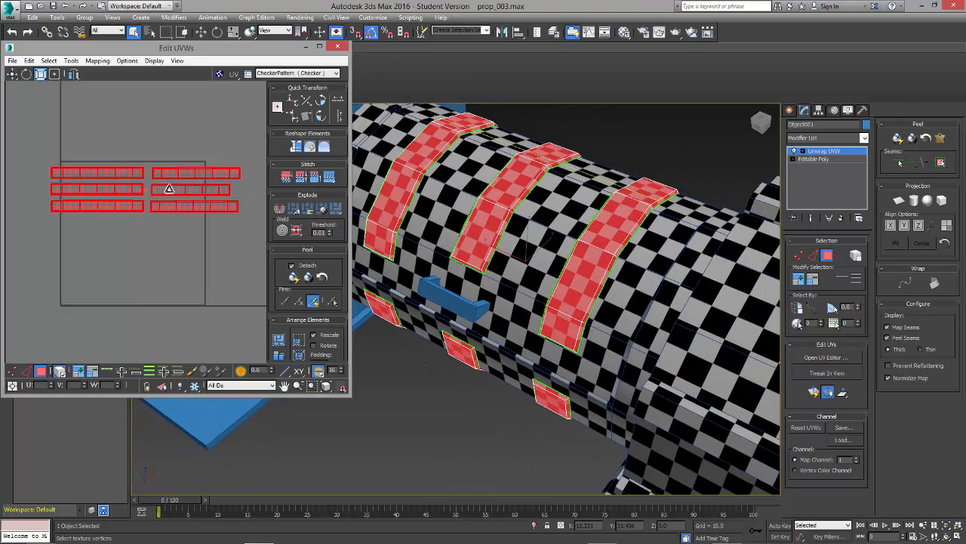
drag(169, 188, 176, 219)
click(176, 219)
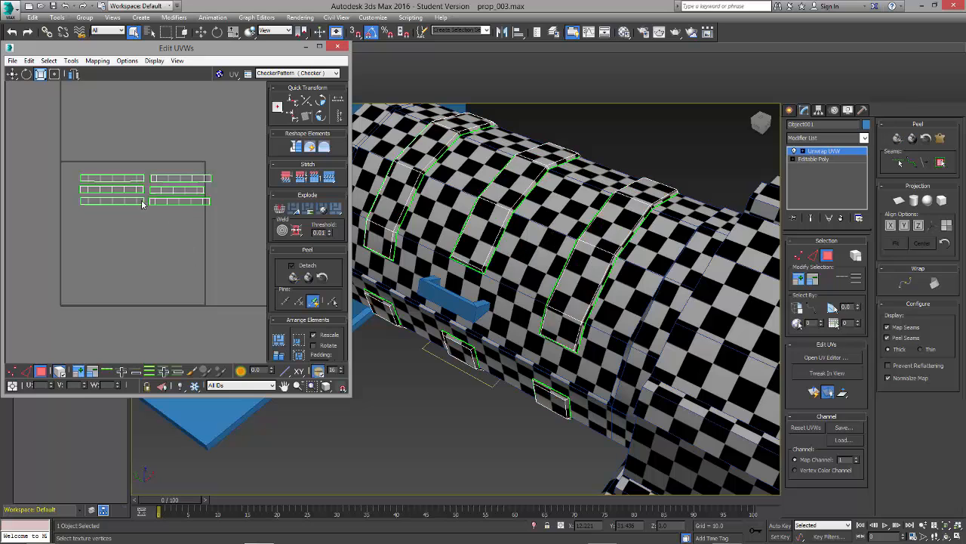
Step: Move all the strap shells together out of the UV square to just above its upper edge, and clear the selection
drag(224, 252, 225, 253)
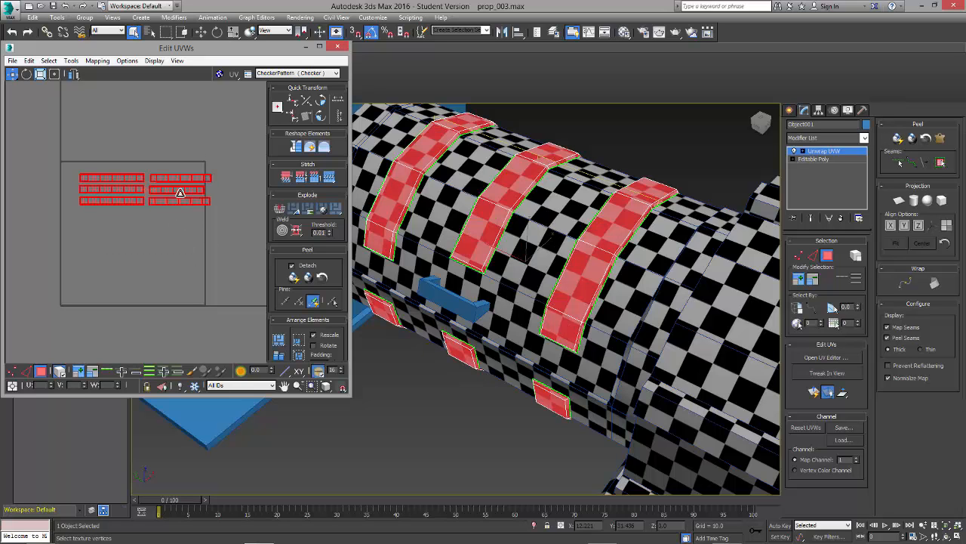
drag(179, 193, 170, 143)
click(207, 229)
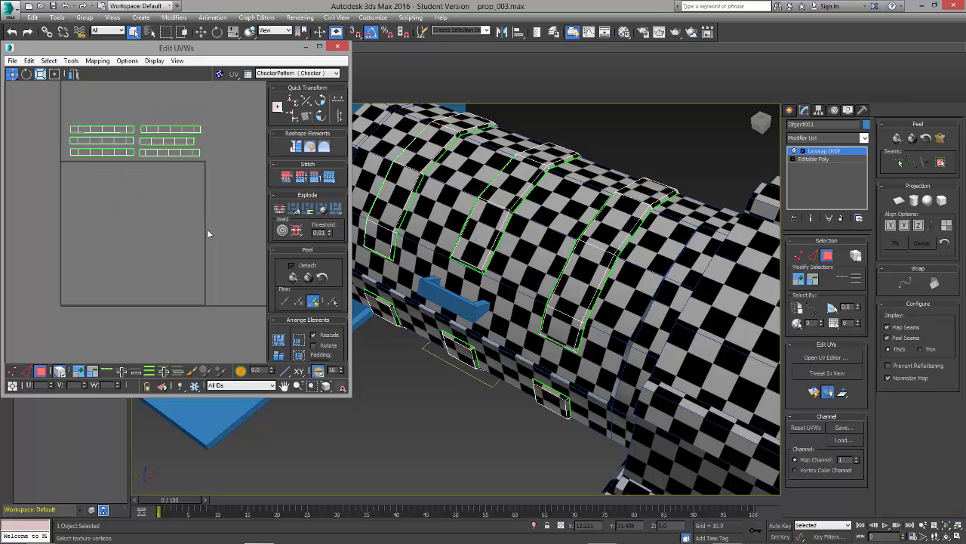
scroll(212, 247, down, 2)
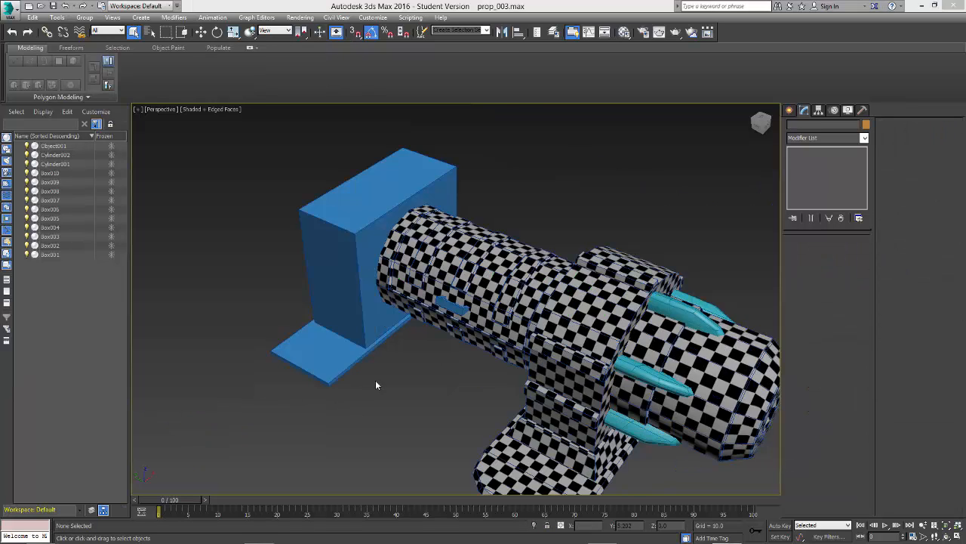
Step: Add an Unwrap UVW modifier to the small handle on the cylinder's side and open its UV editor
click(449, 304)
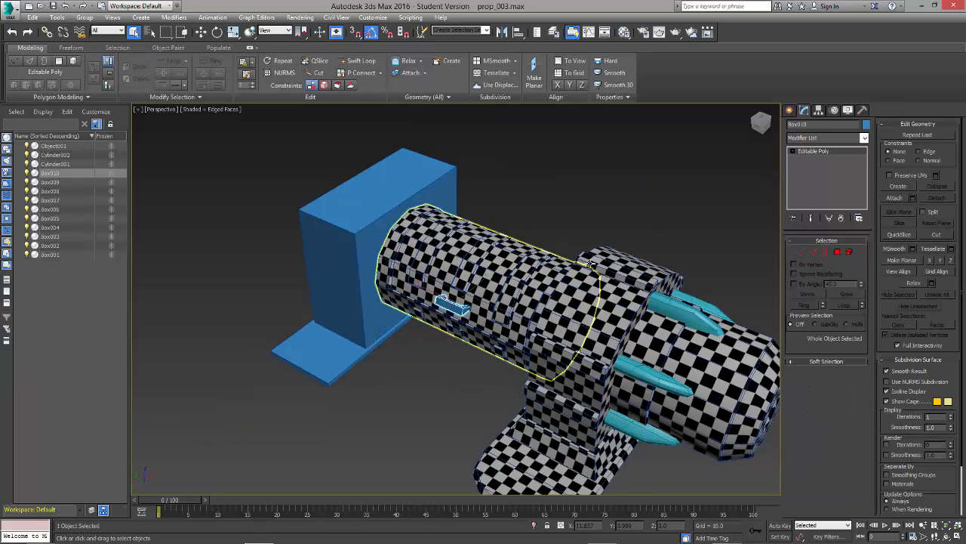
click(812, 139)
key(u)
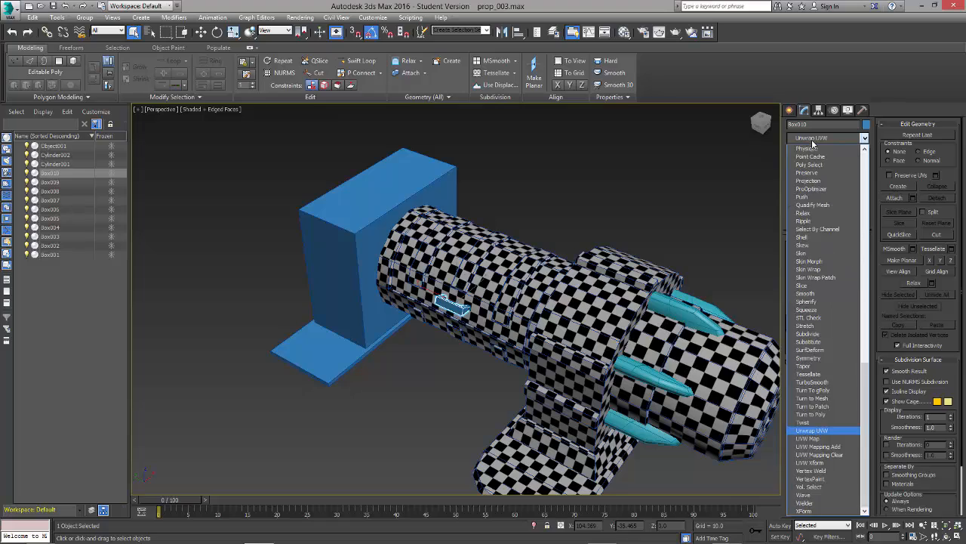
key(Return)
middle_drag(510, 190, 506, 142)
scroll(482, 219, up, 2)
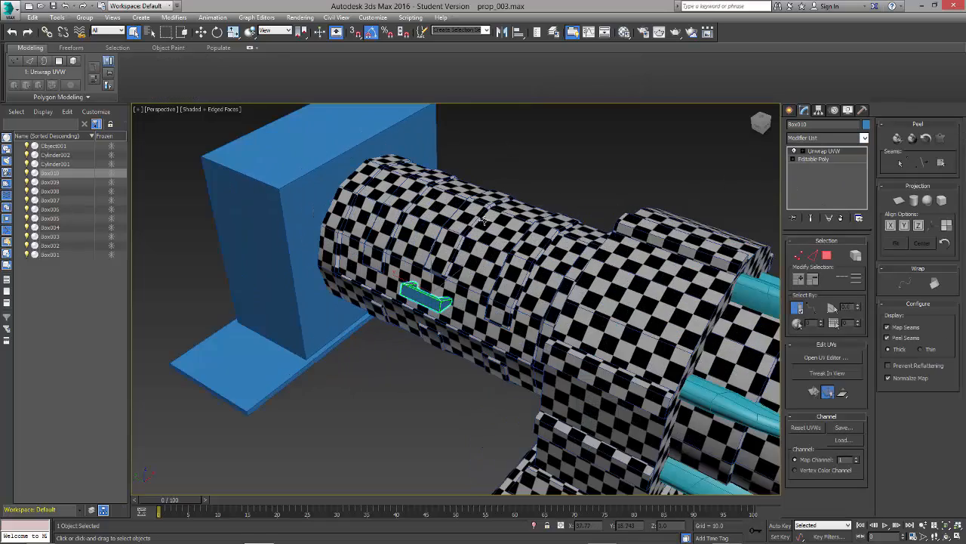
scroll(468, 280, up, 2)
middle_drag(426, 398, 436, 377)
scroll(436, 379, down, 2)
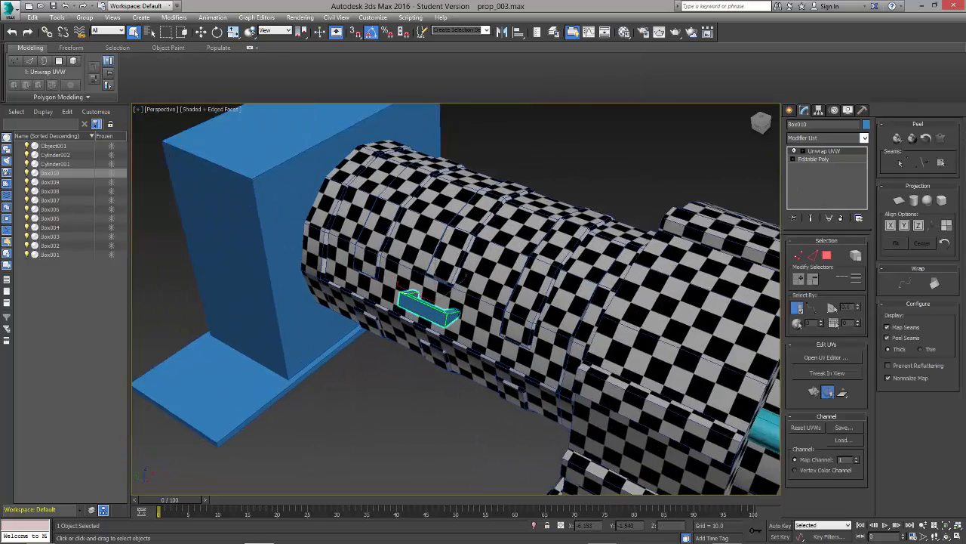
scroll(436, 379, up, 4)
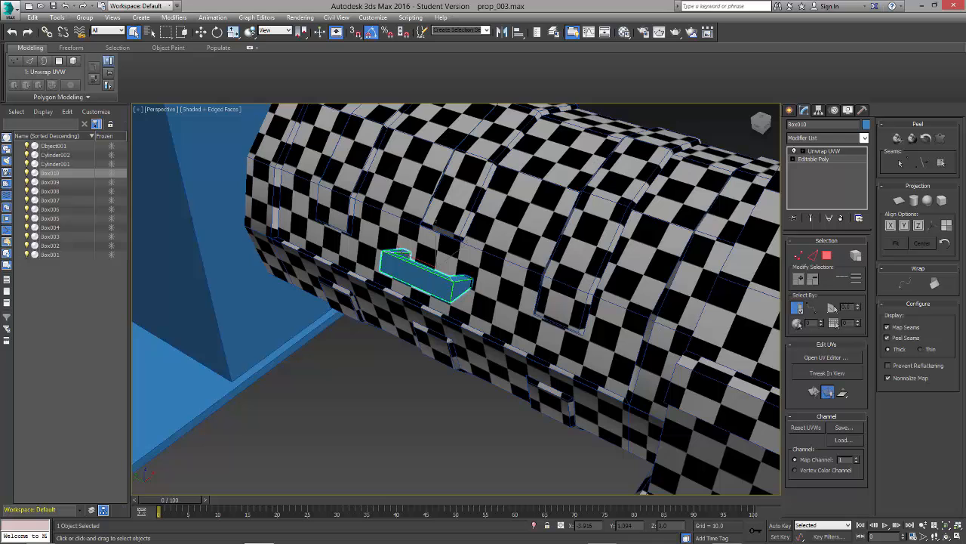
click(825, 357)
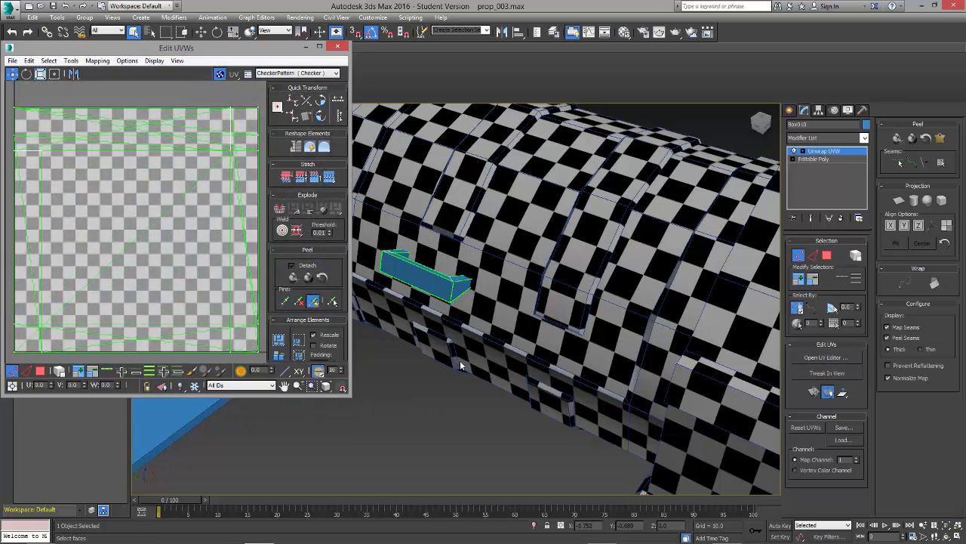
Step: Assign the checker material to the handle and close the Material Editor
key(m)
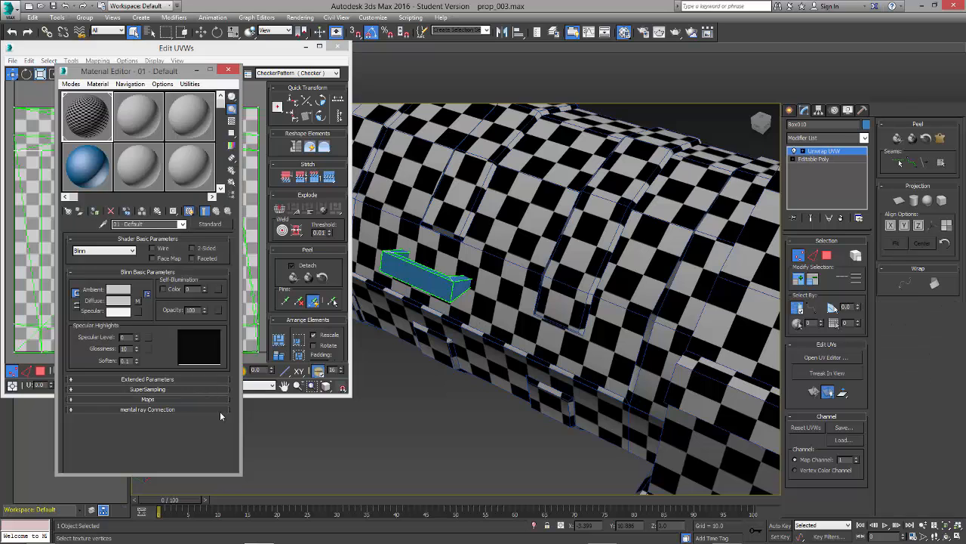
drag(156, 72, 677, 93)
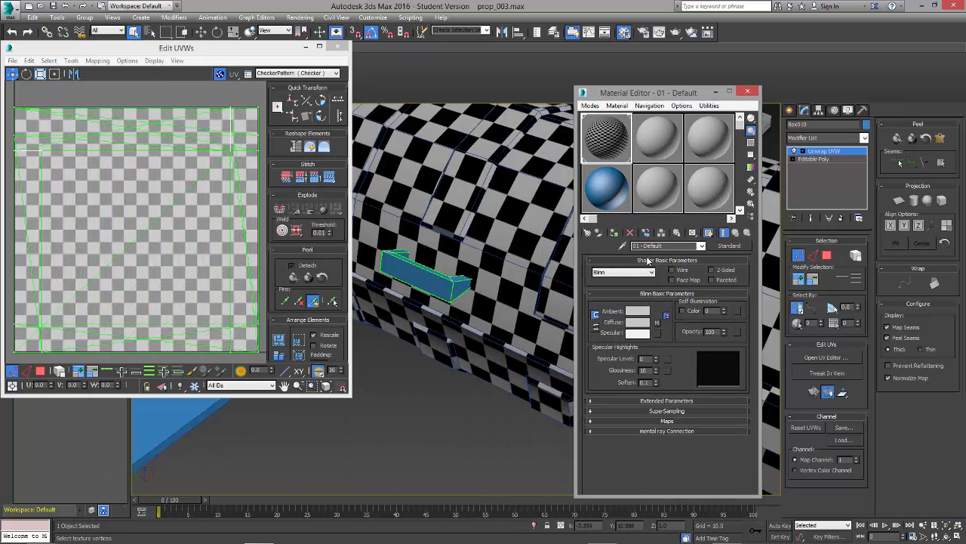
click(747, 91)
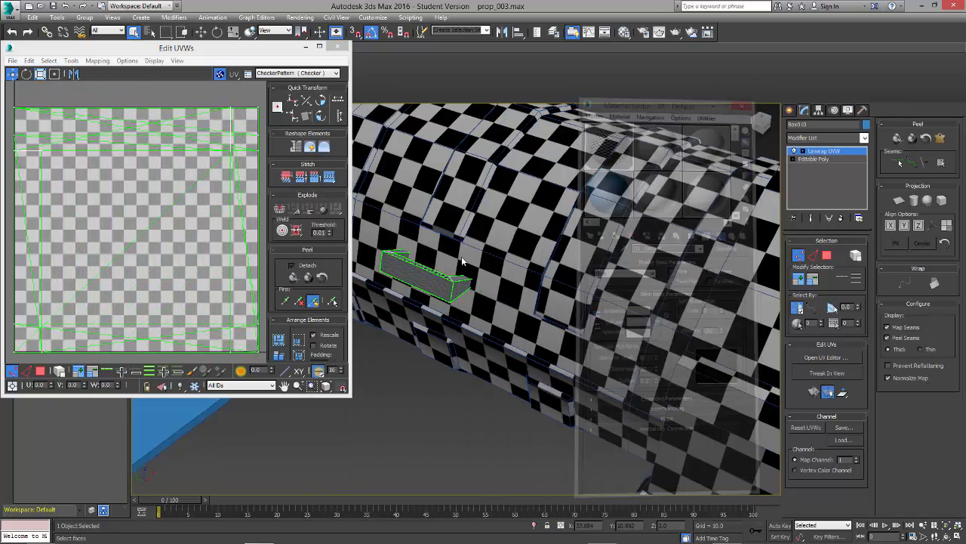
Step: Select all of the handle's faces and apply Normal Mapping to them with the Box Mapping method
scroll(159, 251, down, 3)
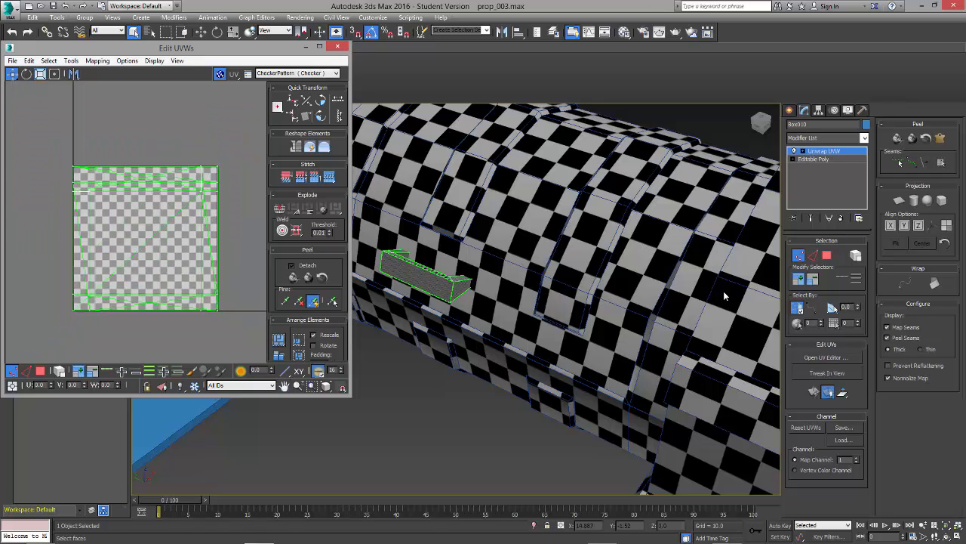
click(828, 256)
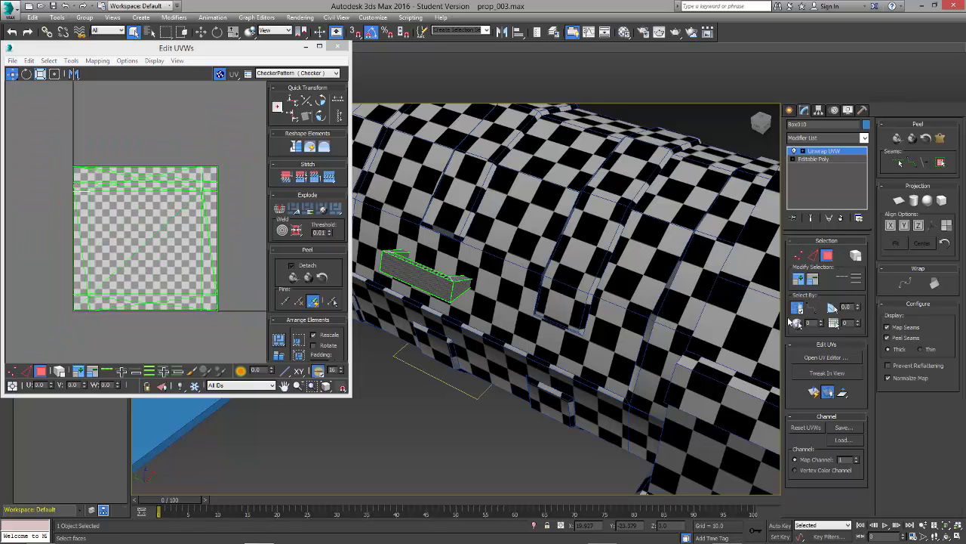
drag(674, 385, 673, 382)
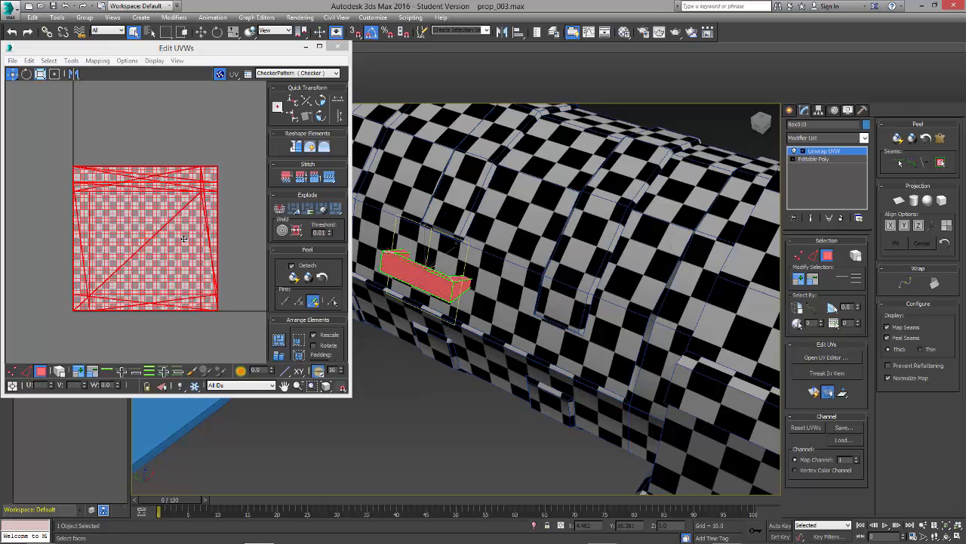
click(96, 61)
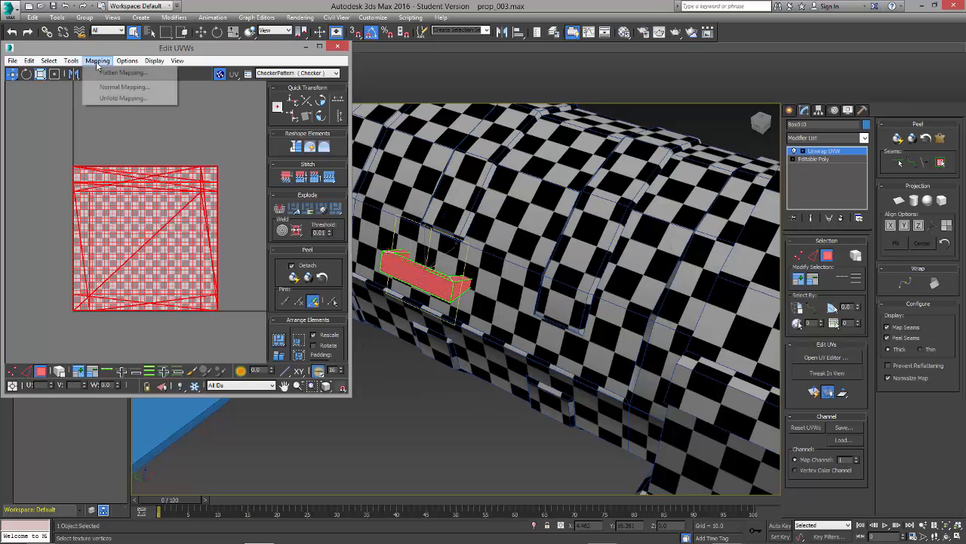
click(108, 86)
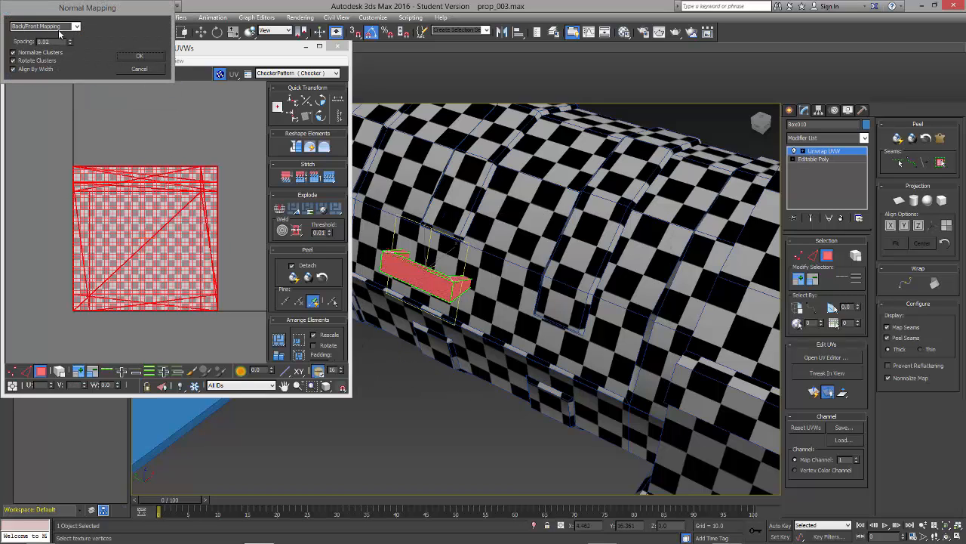
click(60, 26)
click(31, 62)
click(139, 55)
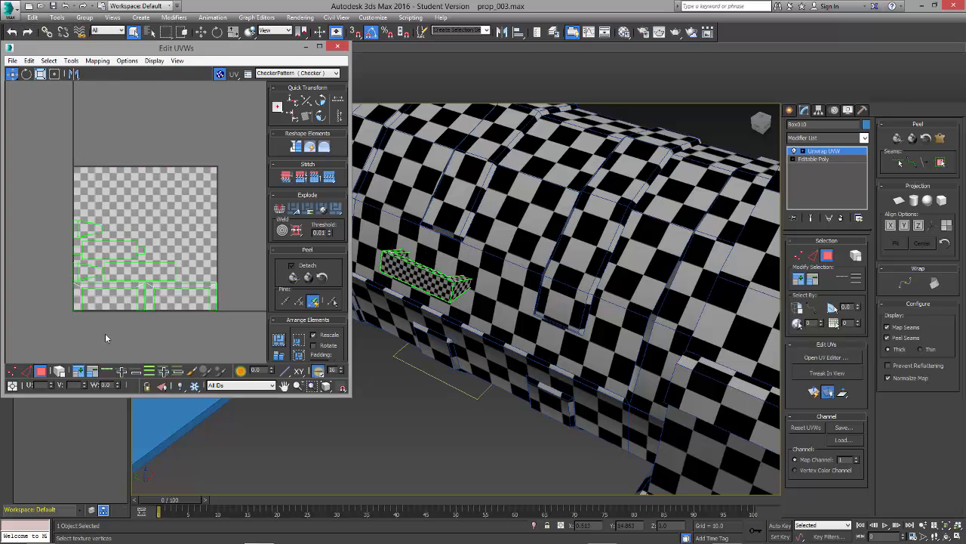
Step: Examine the handle's checker pattern up close and select its UV shells in turn to identify the faces they belong to
middle_drag(480, 314, 541, 317)
scroll(540, 317, down, 1)
scroll(541, 318, up, 4)
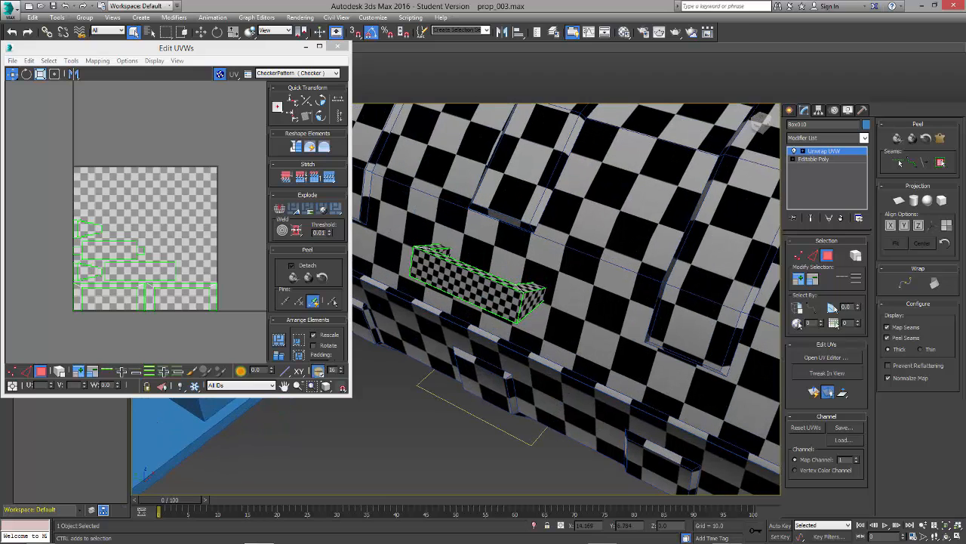
scroll(536, 308, up, 1)
scroll(126, 300, up, 2)
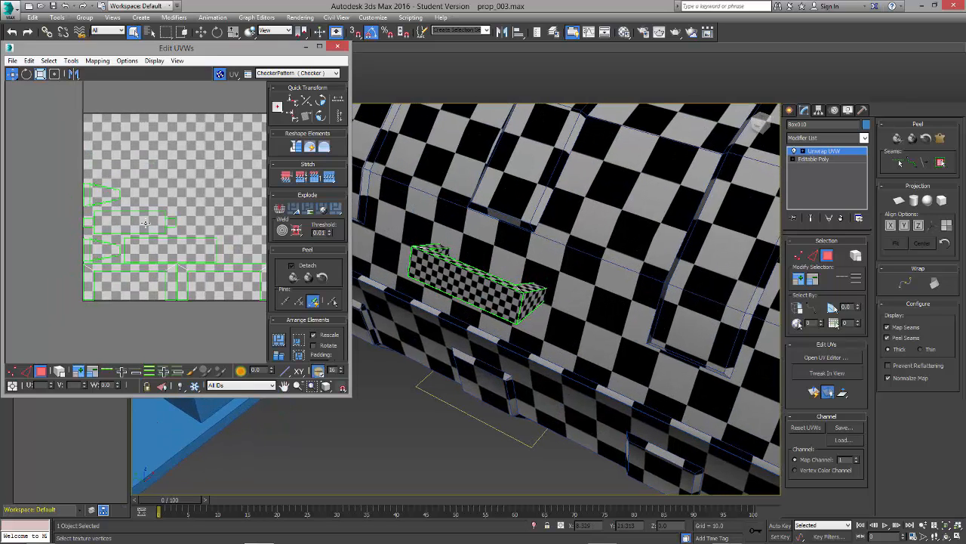
click(155, 220)
click(118, 338)
click(90, 285)
click(127, 268)
click(169, 277)
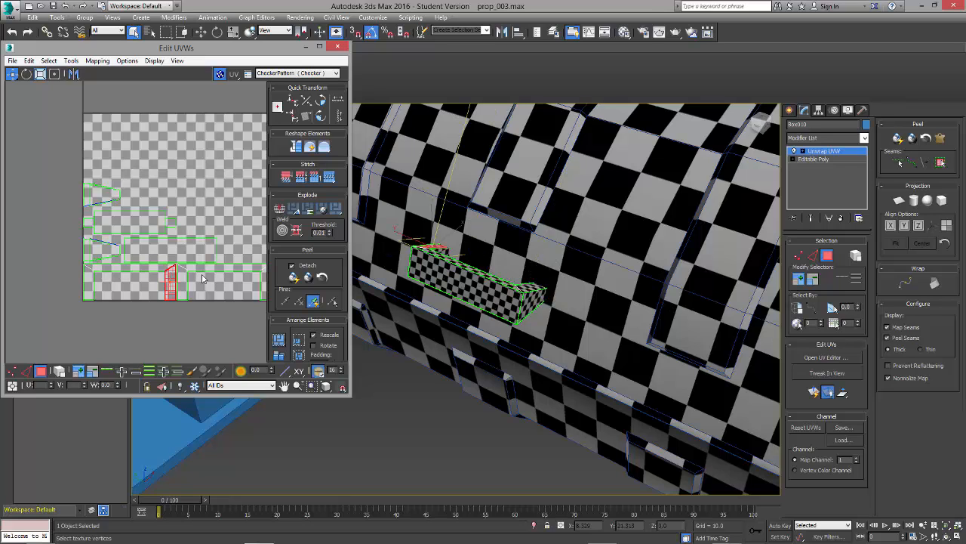
click(219, 267)
click(165, 250)
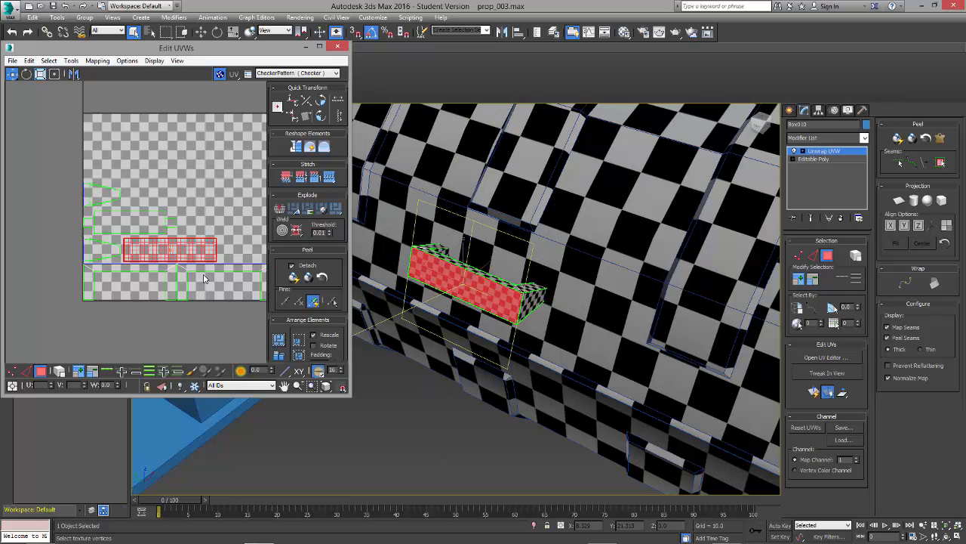
Step: Pull three of the handle's tapered shells, one long rectangle and one small square apart from the mapped cluster
click(104, 253)
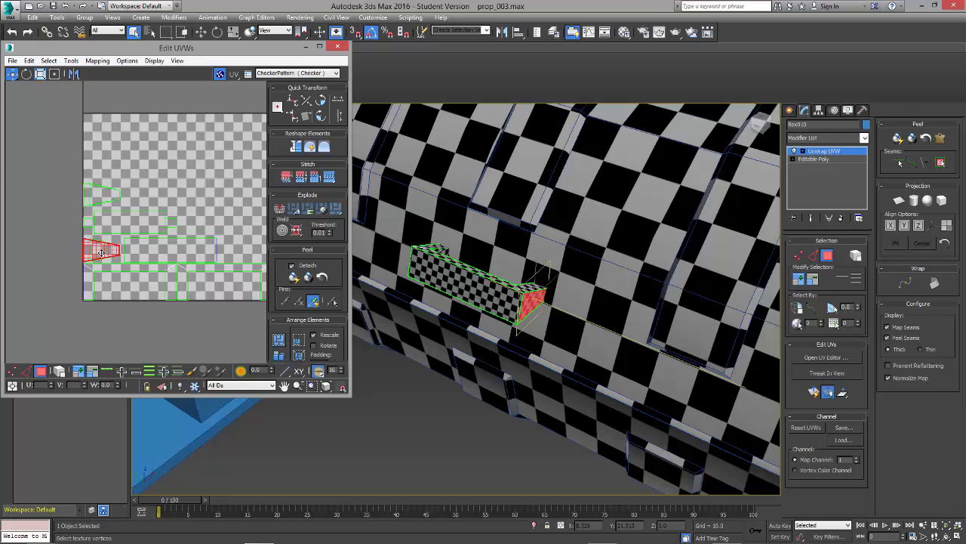
drag(101, 253, 105, 330)
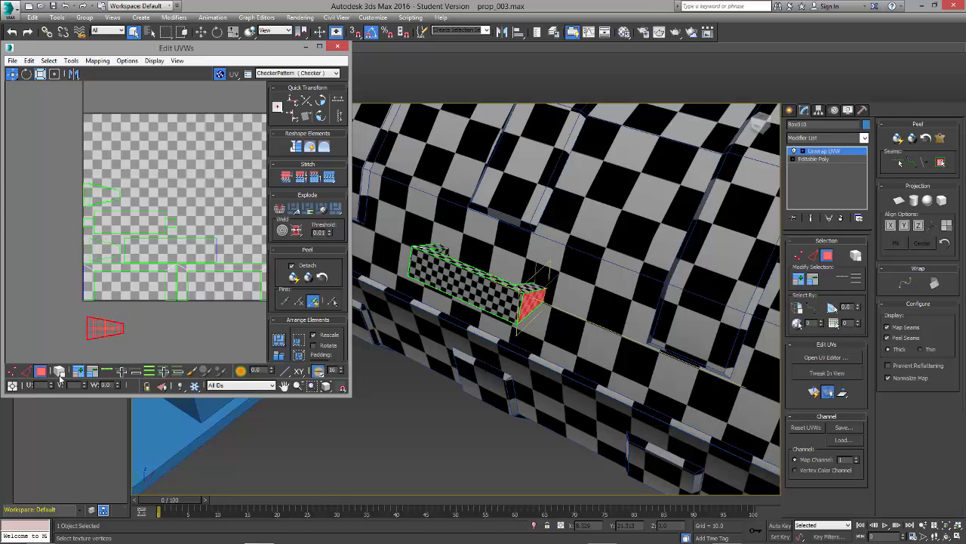
click(129, 220)
drag(129, 221, 178, 175)
click(94, 197)
drag(95, 198, 118, 147)
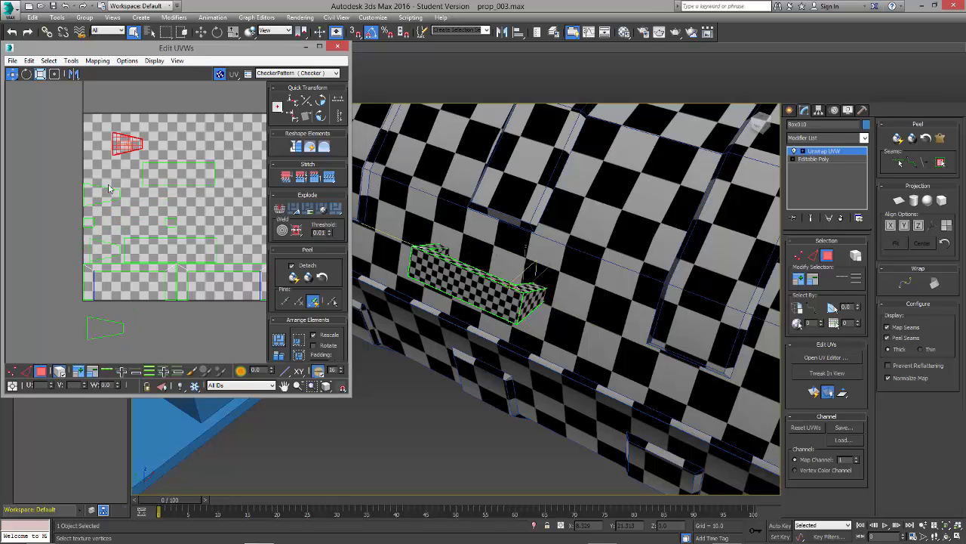
click(104, 195)
drag(104, 196, 52, 175)
click(87, 222)
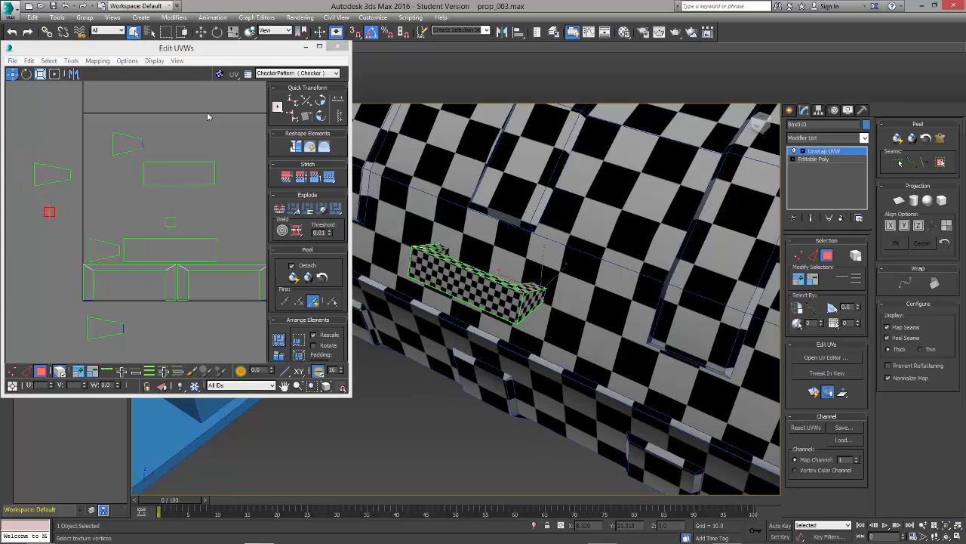
Step: Hide the UV editor's checker background and select the remaining small square shell to locate its face on the handle
click(219, 73)
click(169, 222)
alt+middle_drag(507, 313, 695, 302)
scroll(404, 294, down, 2)
scroll(403, 295, down, 2)
scroll(439, 258, up, 2)
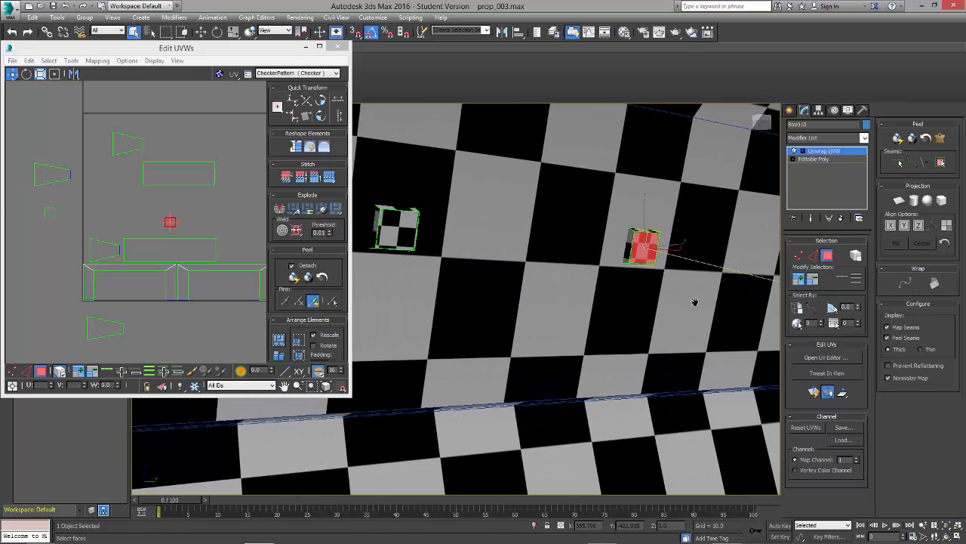
Step: Convert the handle to Editable Poly and delete the two hidden end faces that sit against the cylinder
right_click(640, 243)
mouse_move(687, 341)
click(755, 349)
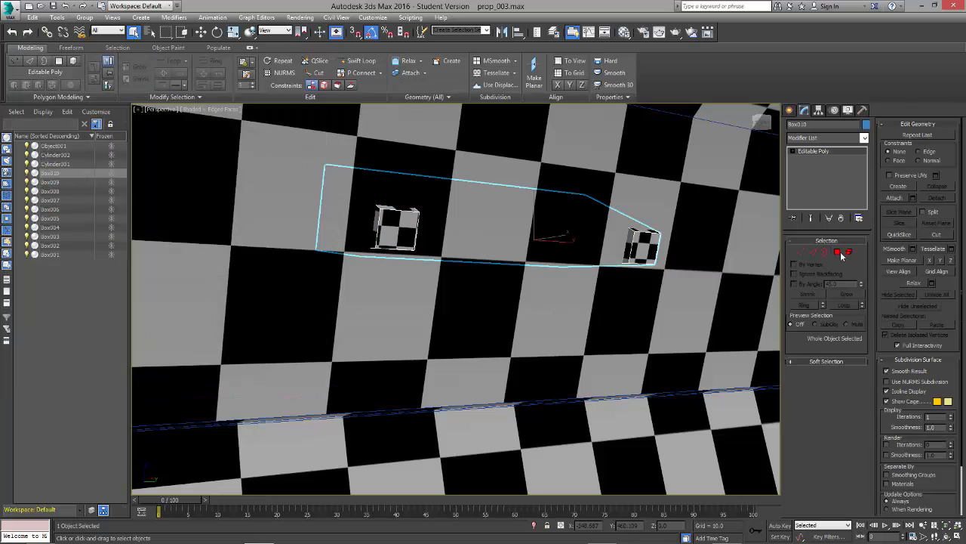
click(838, 253)
key(Delete)
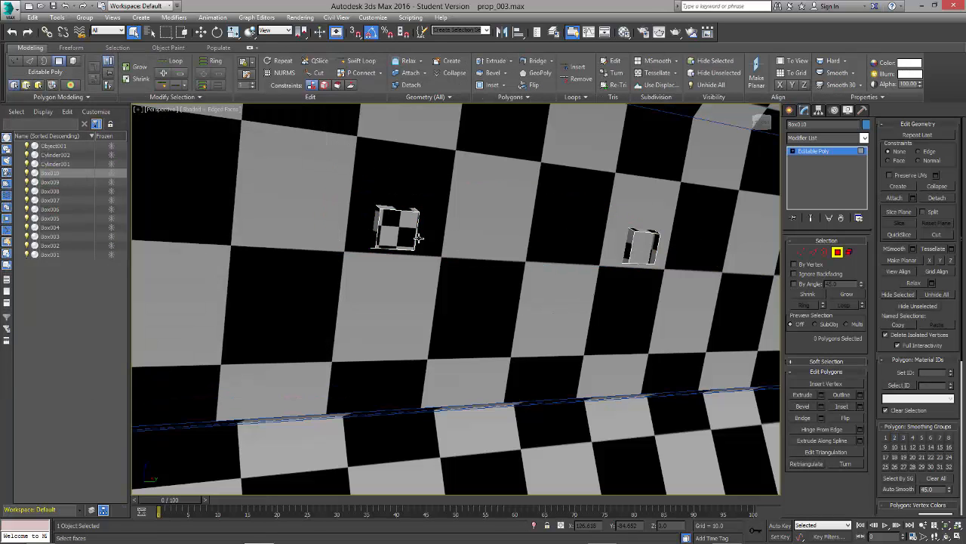
click(414, 237)
key(Delete)
click(814, 151)
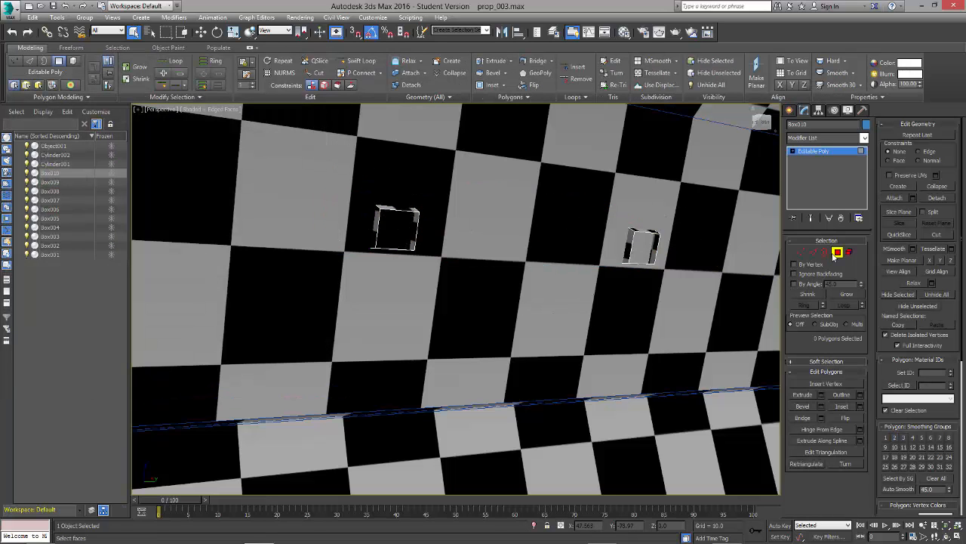
Step: Add a fresh Unwrap UVW modifier to the handle without its end faces
click(820, 138)
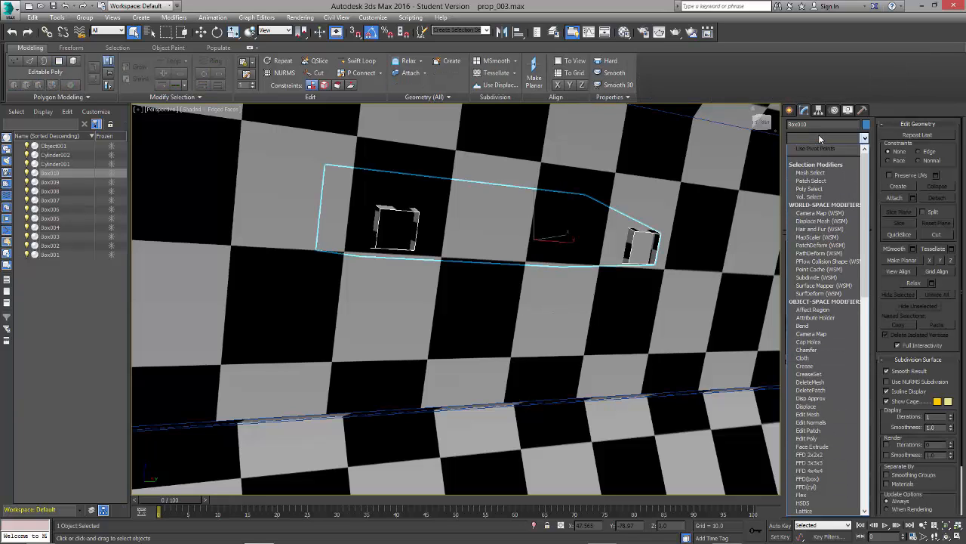
key(u)
key(Return)
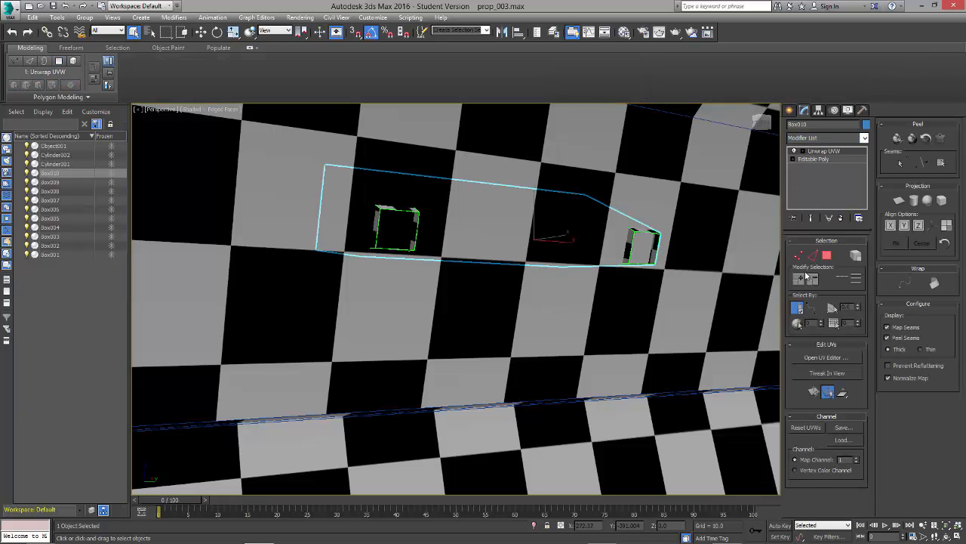
Step: Open the handle's UV layout, hide the checker background, and pack all its shells into the UV square
click(821, 357)
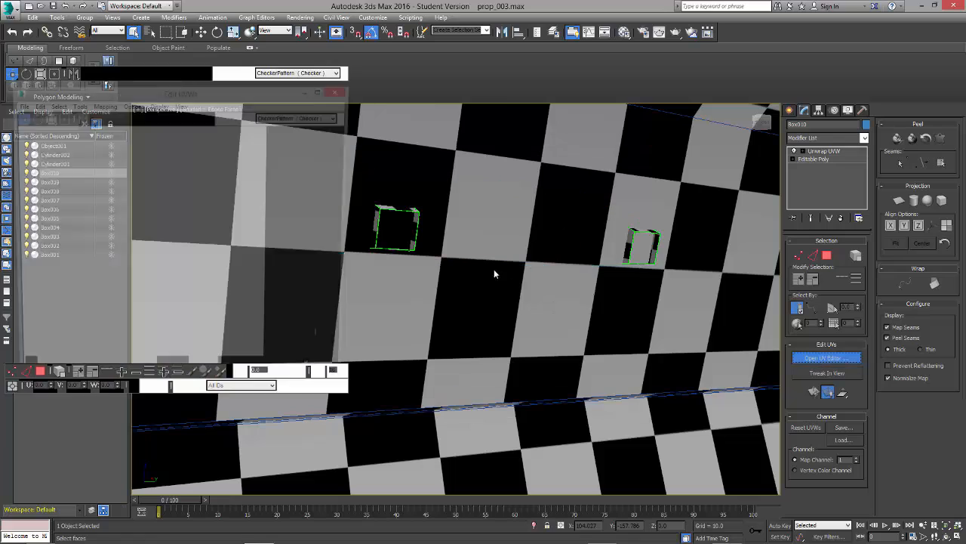
scroll(207, 247, down, 2)
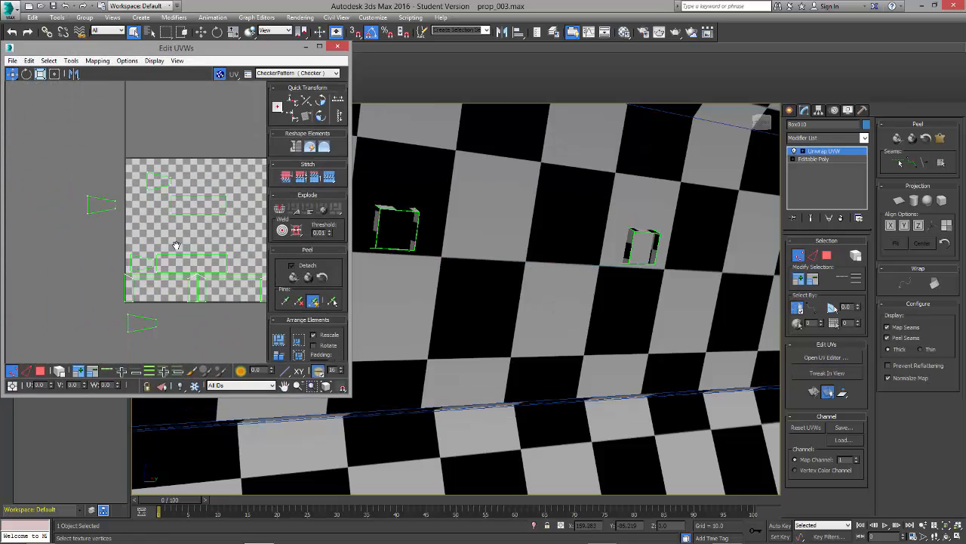
middle_drag(177, 244, 137, 228)
click(219, 74)
alt+middle_drag(438, 287, 530, 281)
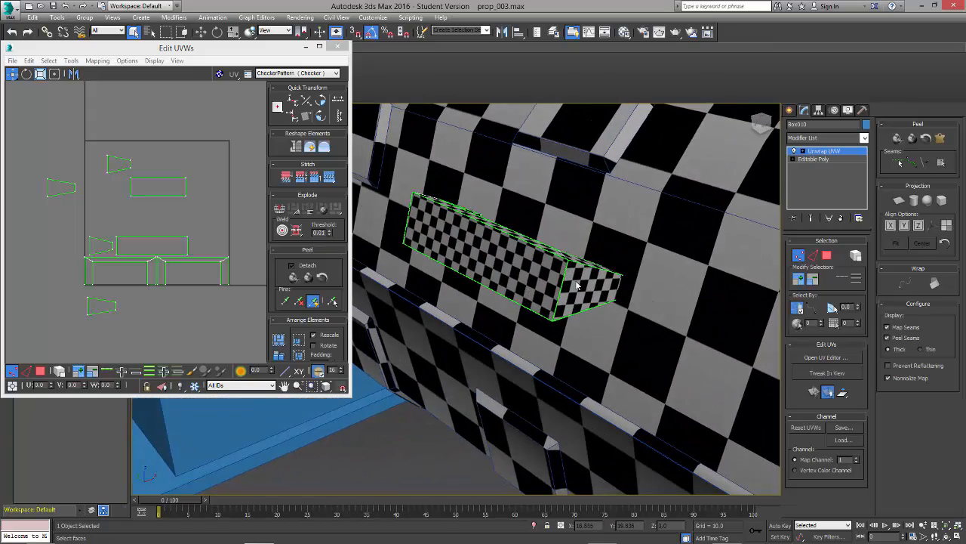
alt+middle_drag(453, 255, 588, 255)
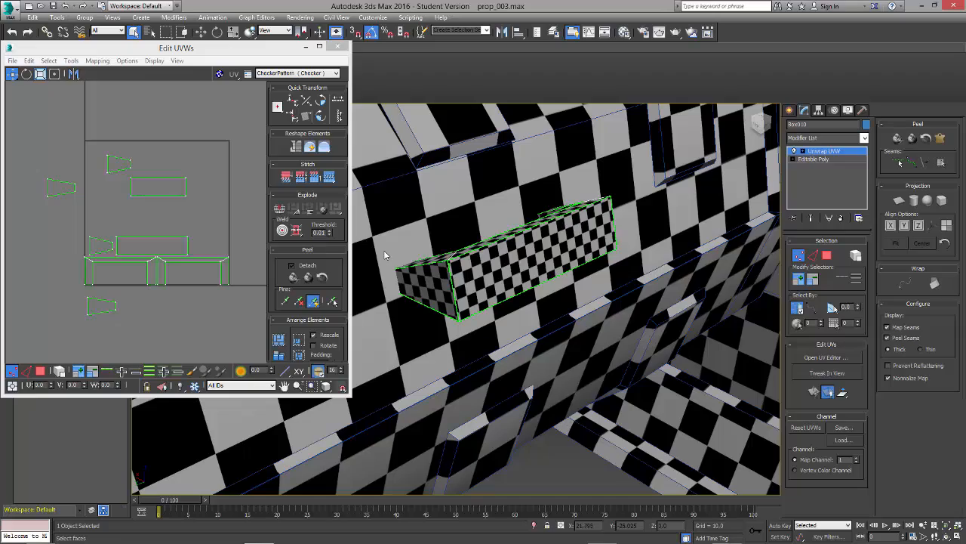
alt+middle_drag(383, 254, 566, 284)
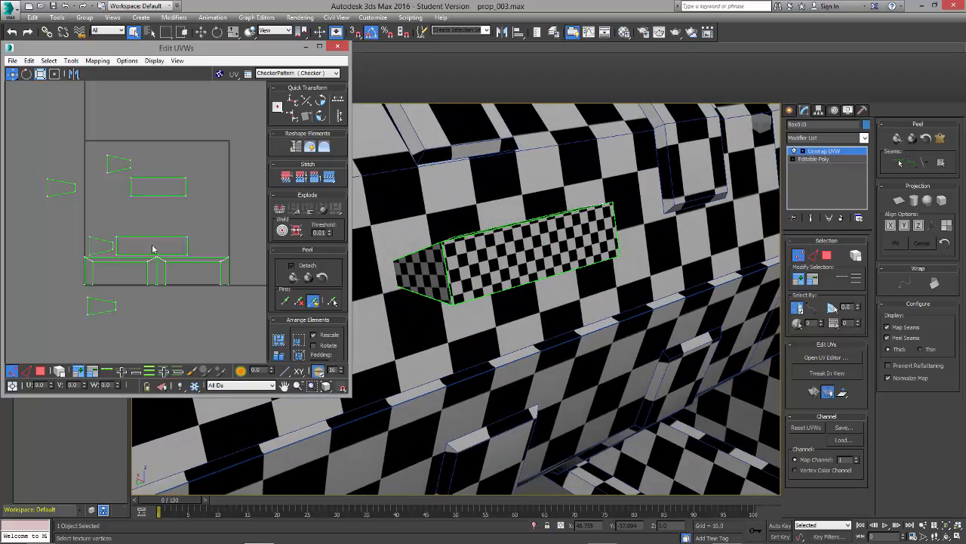
click(281, 346)
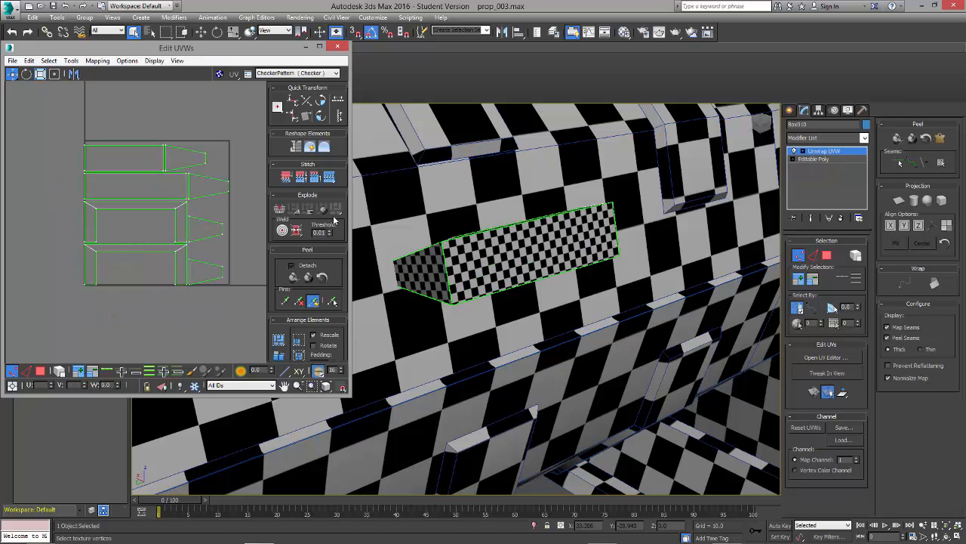
Step: Stitch the two outer tapered side shells onto the short ends of the handle's long front face
click(26, 370)
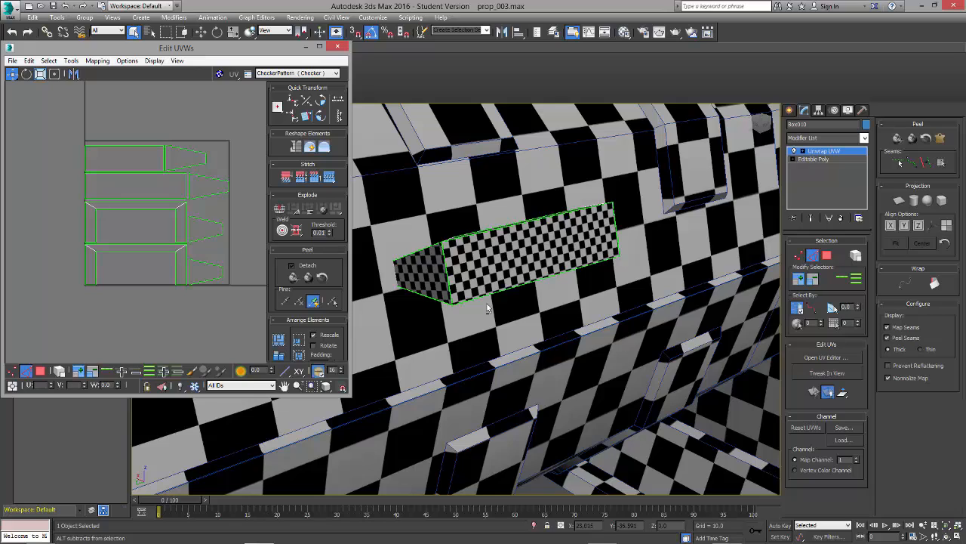
alt+middle_drag(453, 256, 527, 274)
click(474, 246)
click(527, 273)
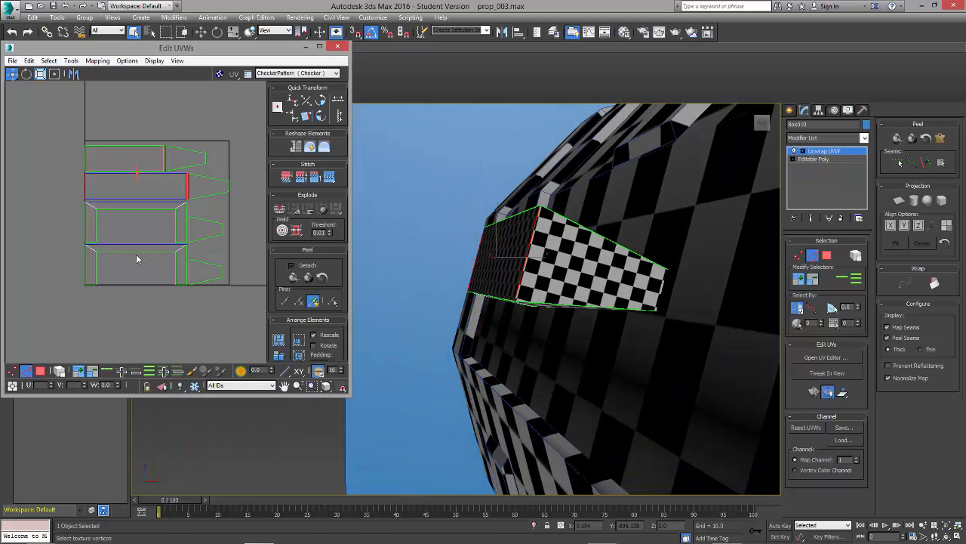
click(192, 196)
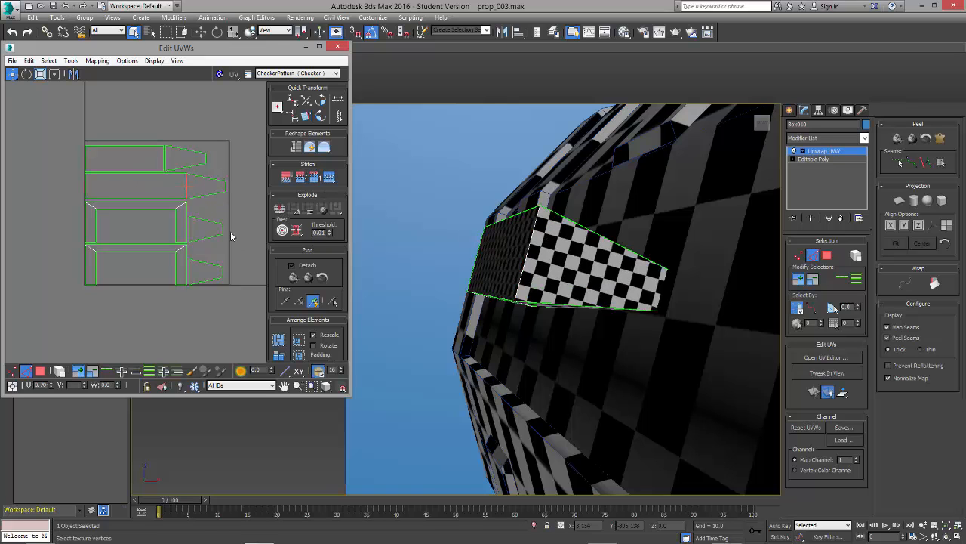
click(329, 176)
Step: Stitch the handle's two U-shaped shells onto the long edges of the front face
alt+middle_drag(479, 270, 533, 296)
click(529, 254)
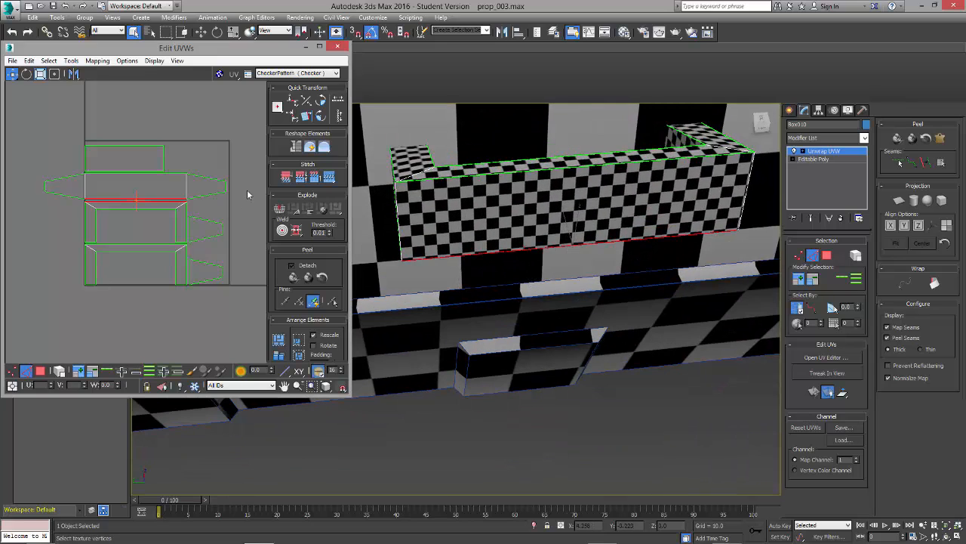
click(333, 180)
click(501, 176)
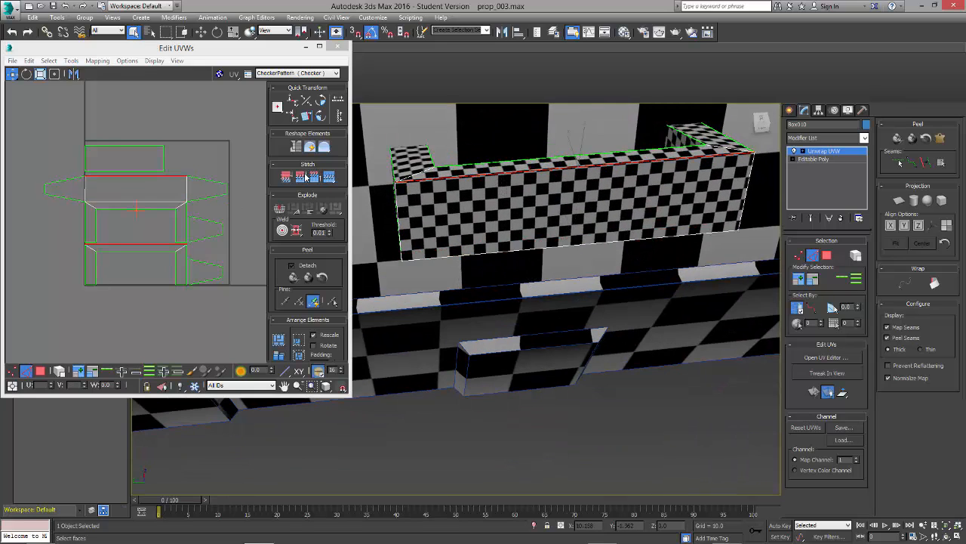
click(330, 178)
Step: Stitch the handle's long inner face onto the adjoining U-shaped shell
alt+middle_drag(514, 266, 346, 261)
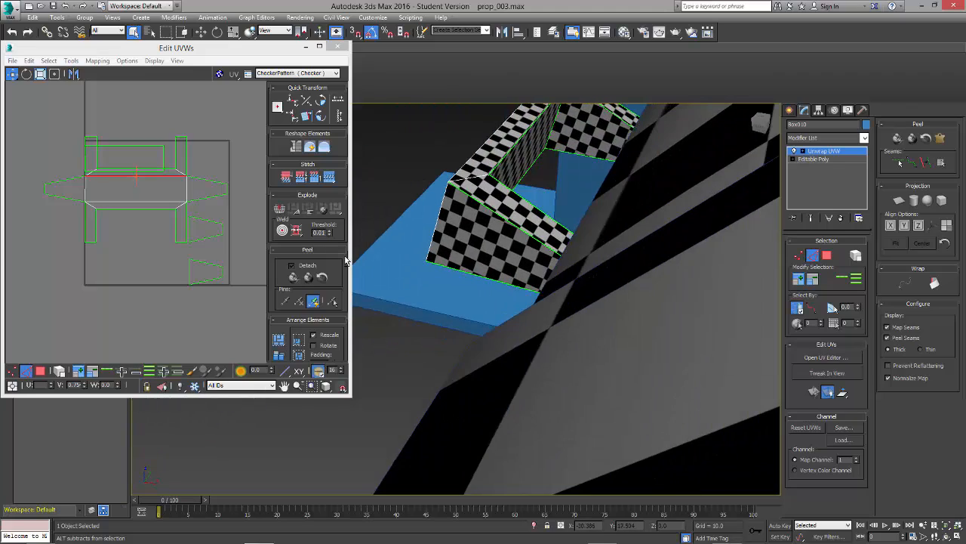
alt+middle_drag(434, 240, 490, 260)
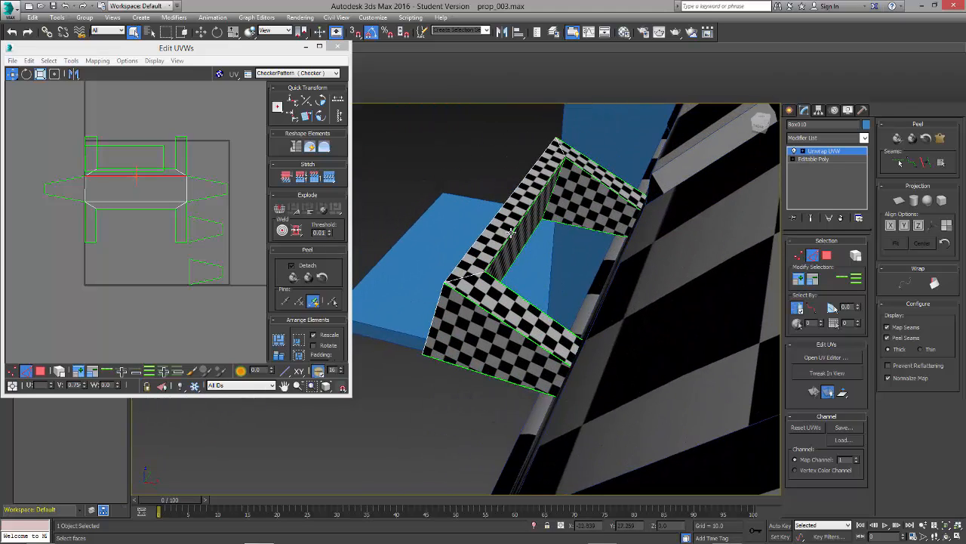
click(512, 233)
click(329, 177)
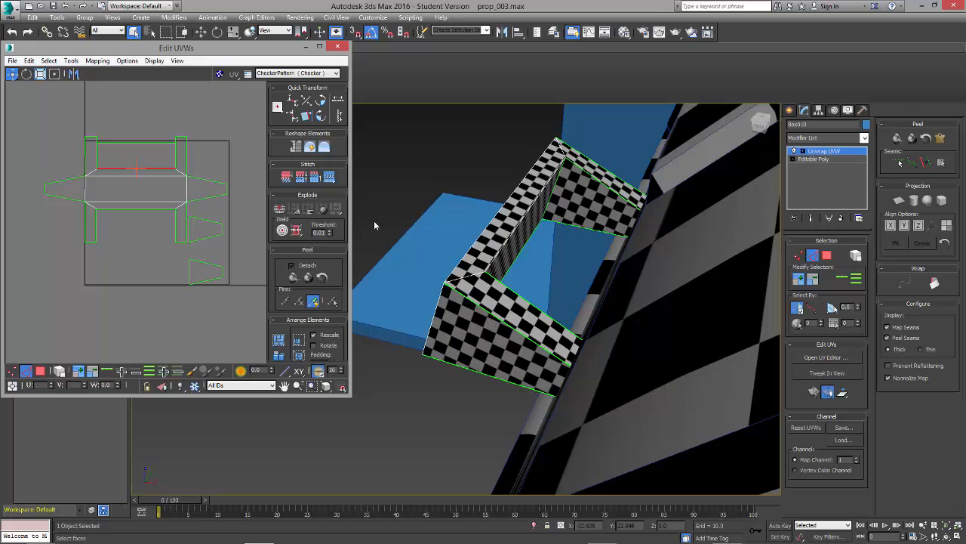
Step: Separate the long inner face from the U-shaped shell and move it above the stitched cluster
middle_click(139, 267)
click(136, 170)
click(111, 249)
click(40, 371)
click(135, 185)
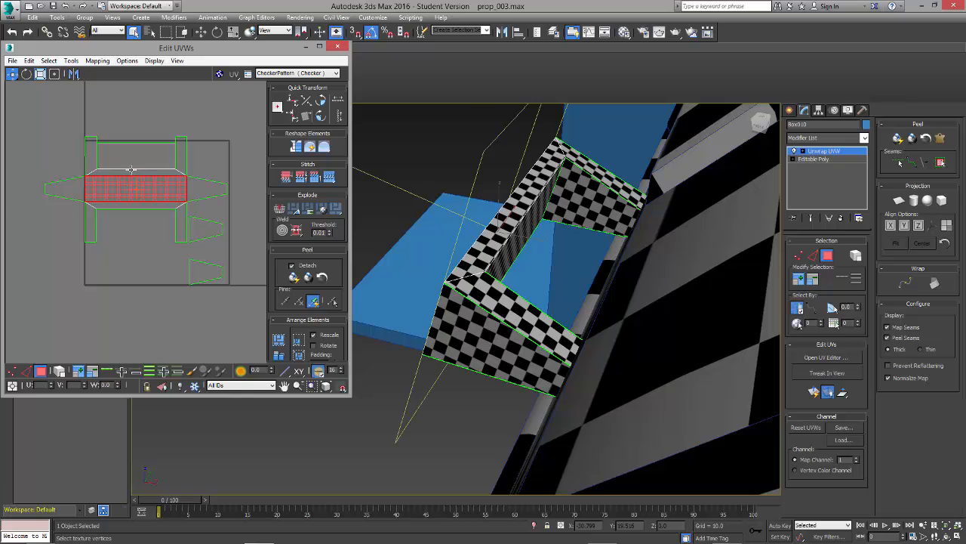
drag(134, 185, 149, 111)
Step: Stitch the two remaining tapered shells onto the short ends of the handle's separate long inner face
click(155, 273)
click(205, 192)
click(206, 229)
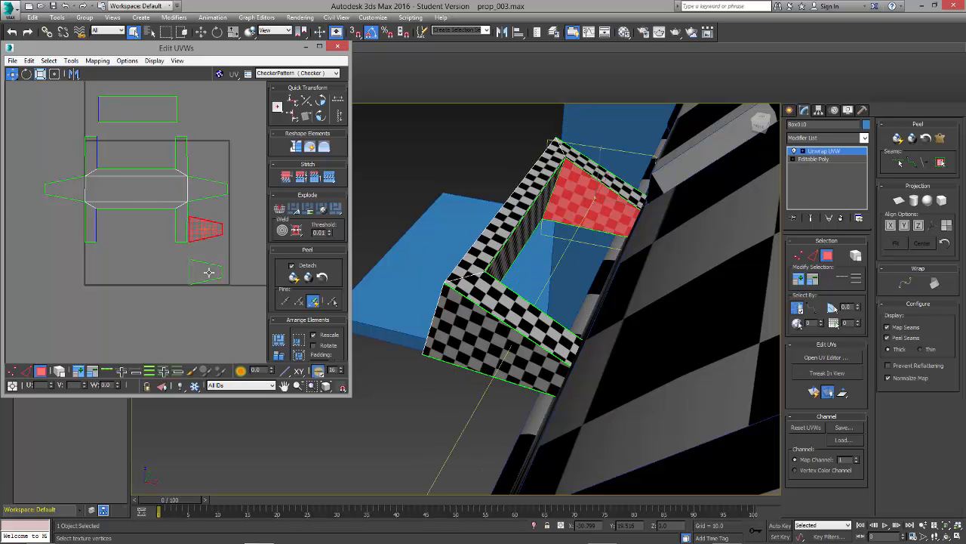
click(208, 271)
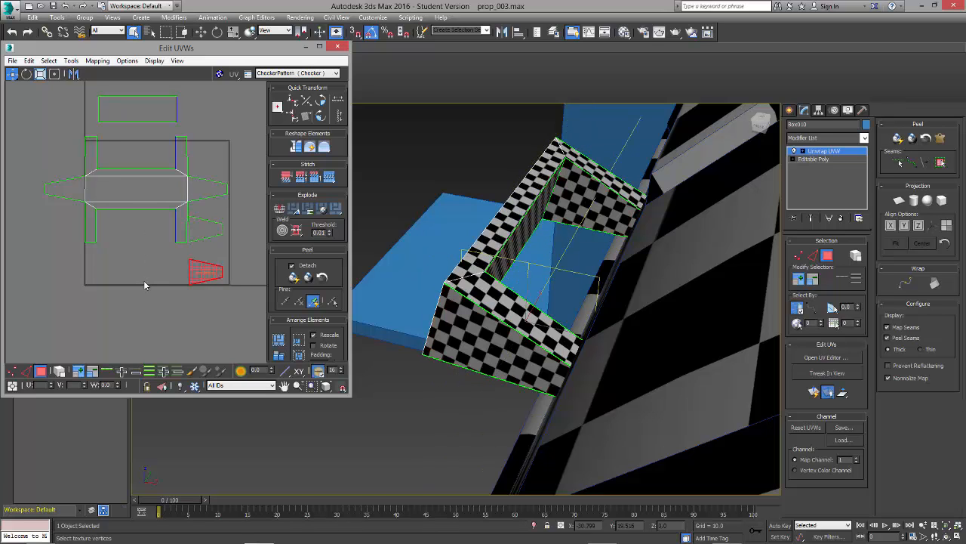
click(144, 282)
click(13, 371)
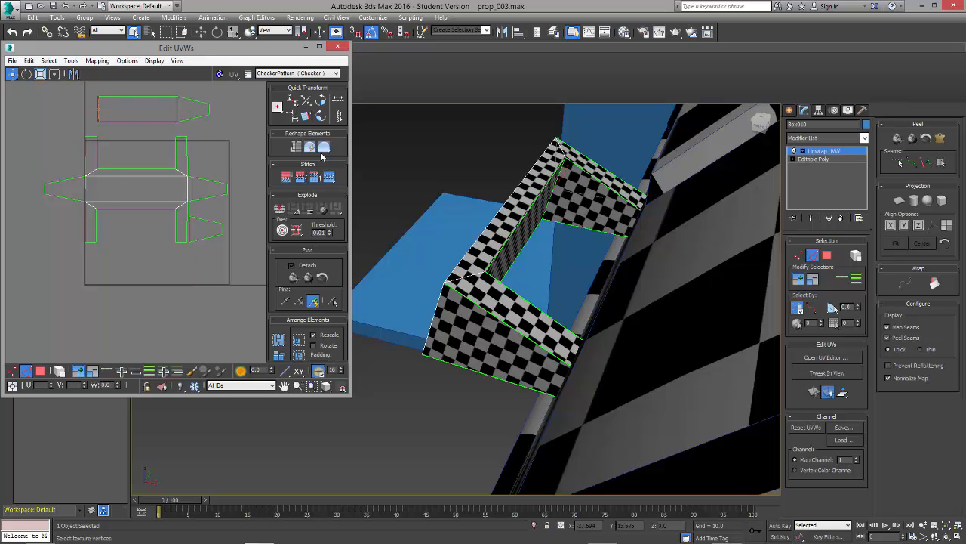
click(332, 179)
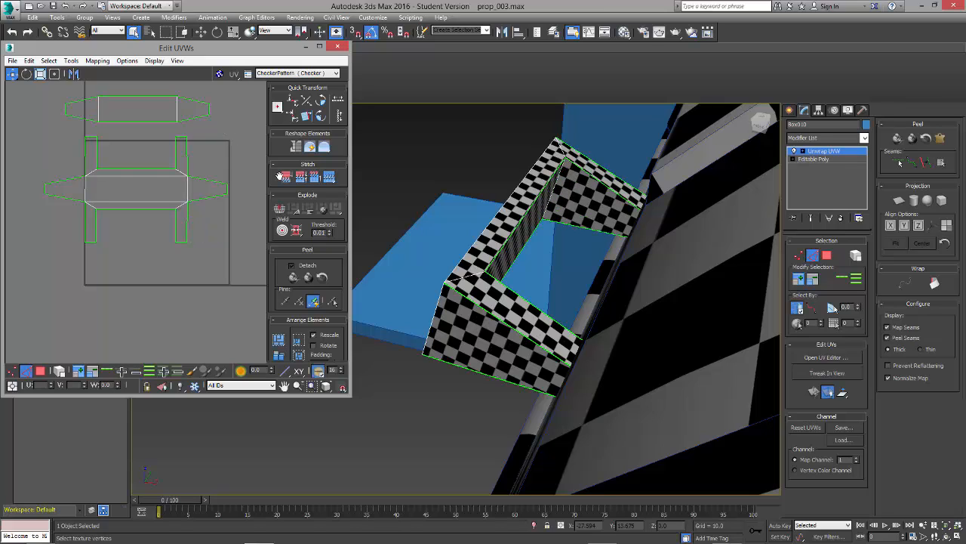
Step: Relax all the handle's UV shells with Relax By Polygon Angles
alt+middle_drag(534, 317, 613, 304)
click(104, 267)
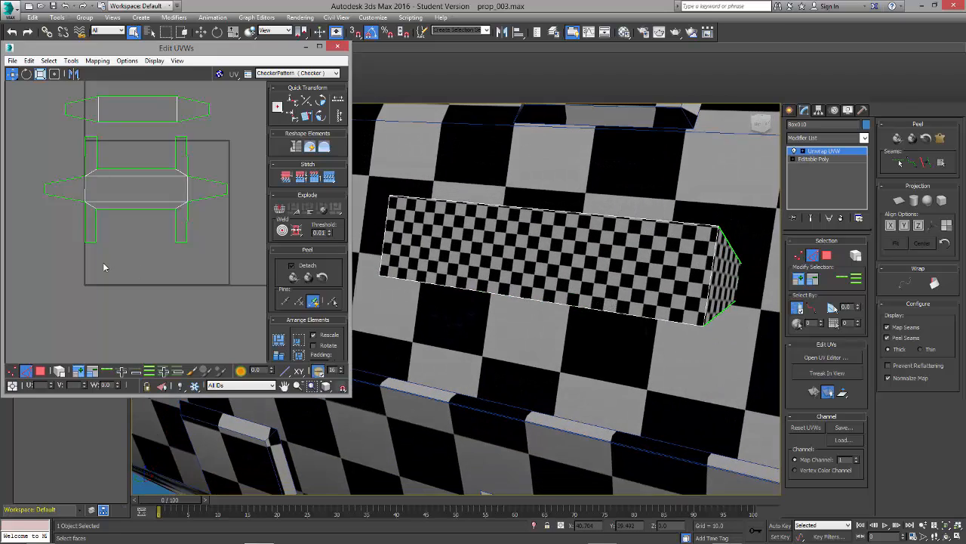
click(40, 371)
drag(38, 277, 221, 113)
click(71, 60)
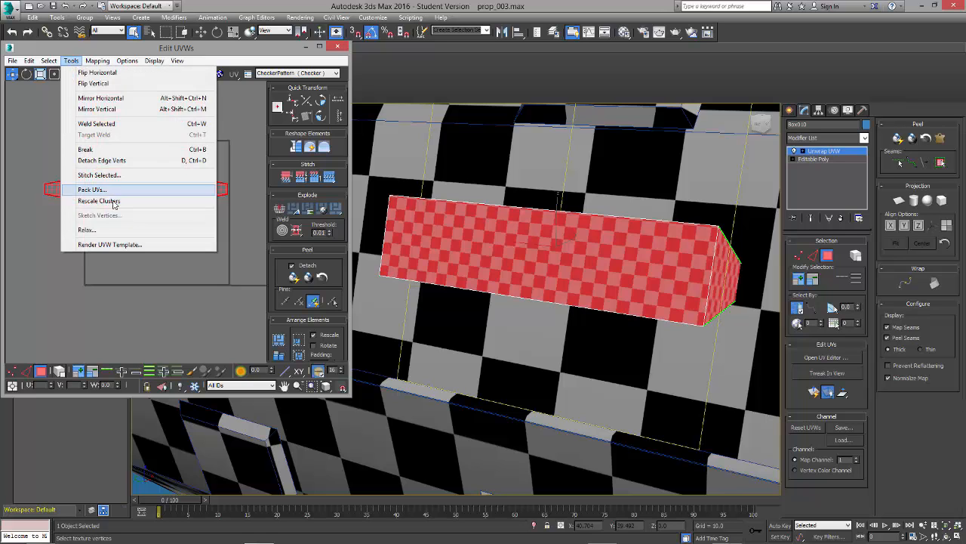
click(107, 231)
click(83, 93)
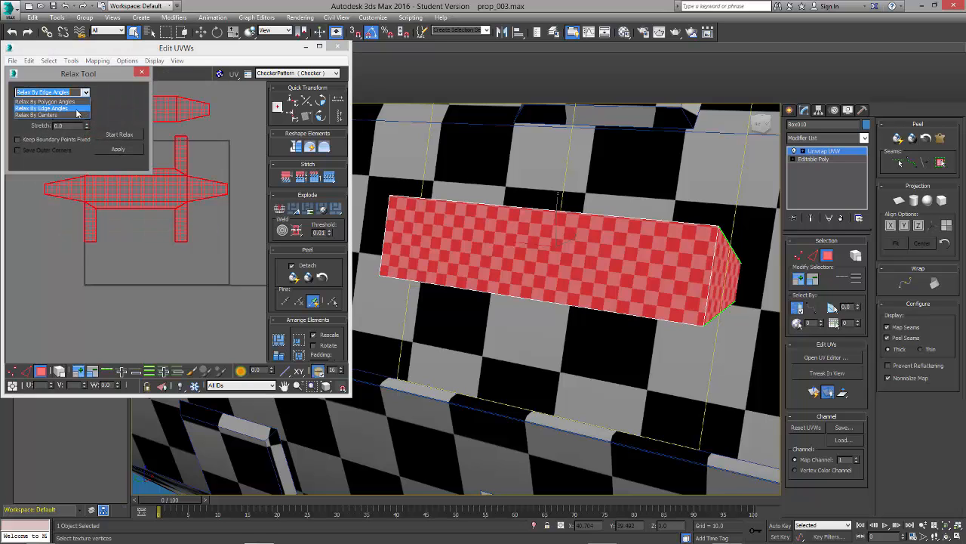
click(121, 136)
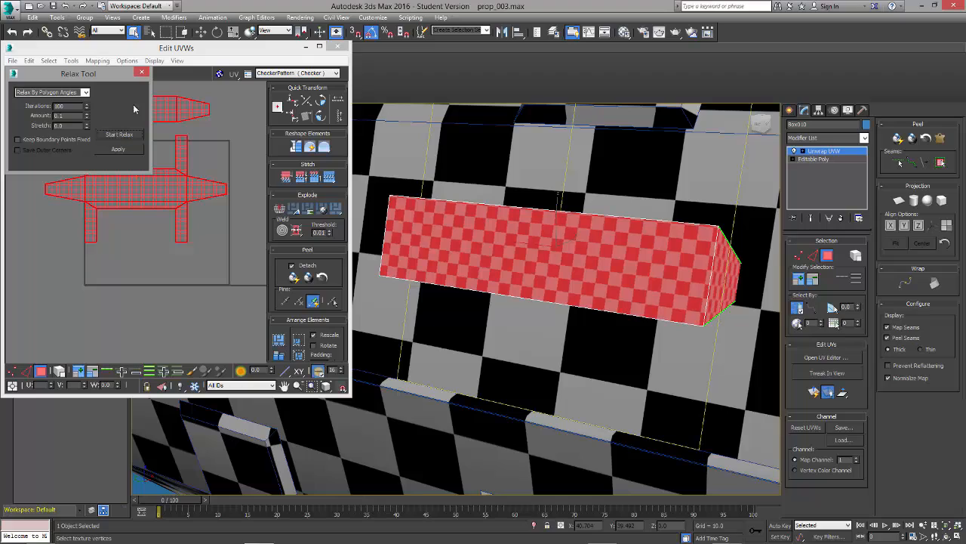
click(141, 72)
click(225, 306)
Step: Pack the handle's two relaxed shells into the UV square and inspect the checker pattern around the handle
alt+middle_drag(605, 261, 538, 245)
click(279, 338)
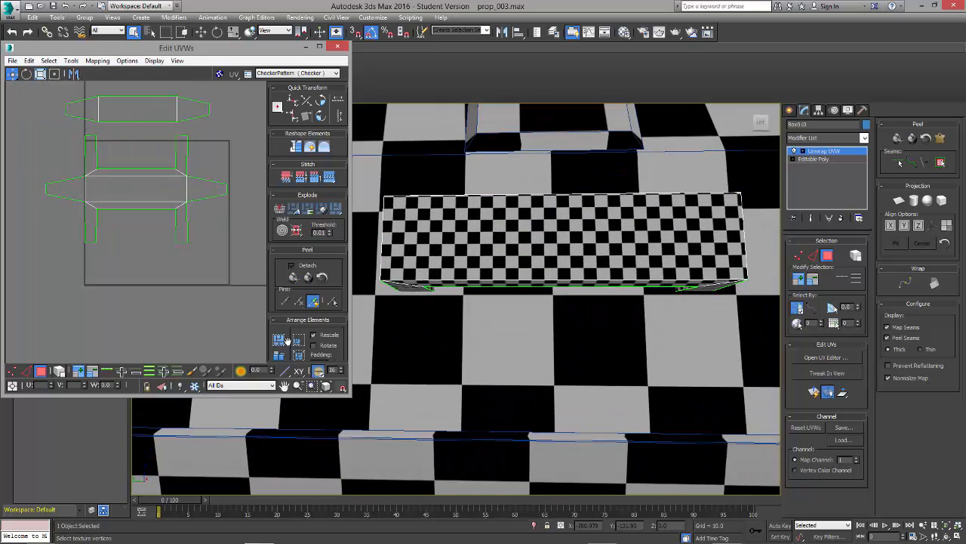
alt+middle_drag(363, 217, 382, 266)
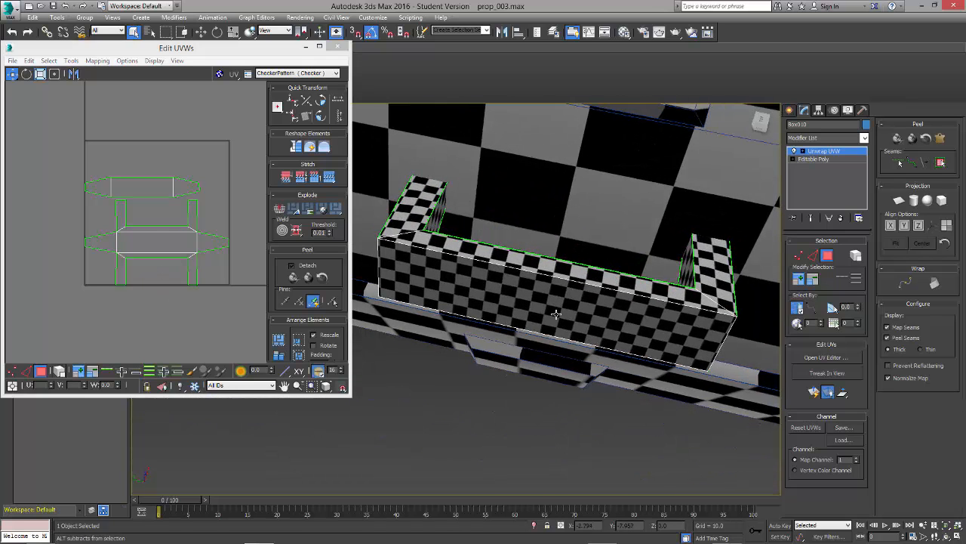
middle_drag(460, 274, 604, 291)
middle_drag(604, 290, 445, 363)
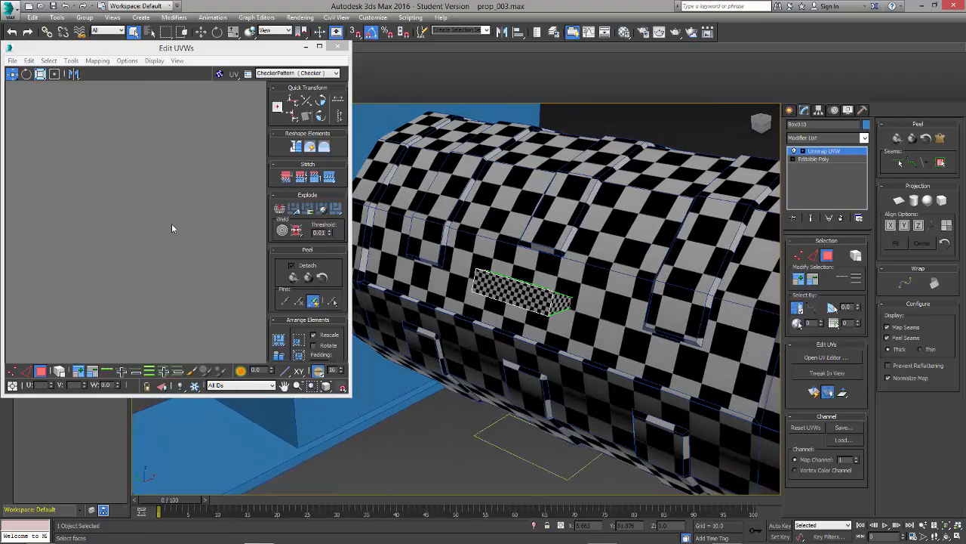
Step: Scale both handle shells down together until their checkers match the size on the large cylinder
middle_drag(171, 223, 186, 280)
scroll(187, 282, down, 4)
middle_drag(161, 246, 80, 194)
scroll(141, 215, up, 5)
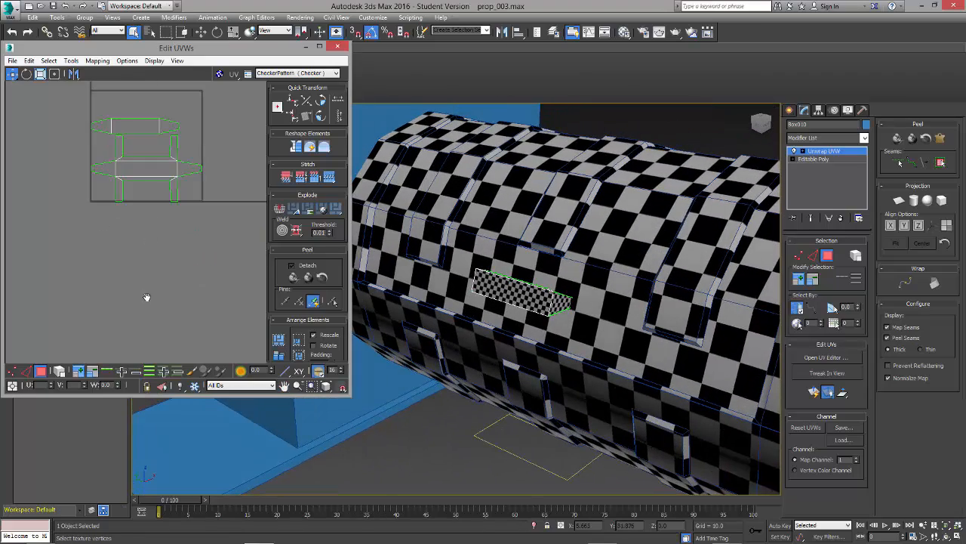
middle_drag(146, 296, 142, 377)
click(61, 368)
drag(100, 190, 199, 276)
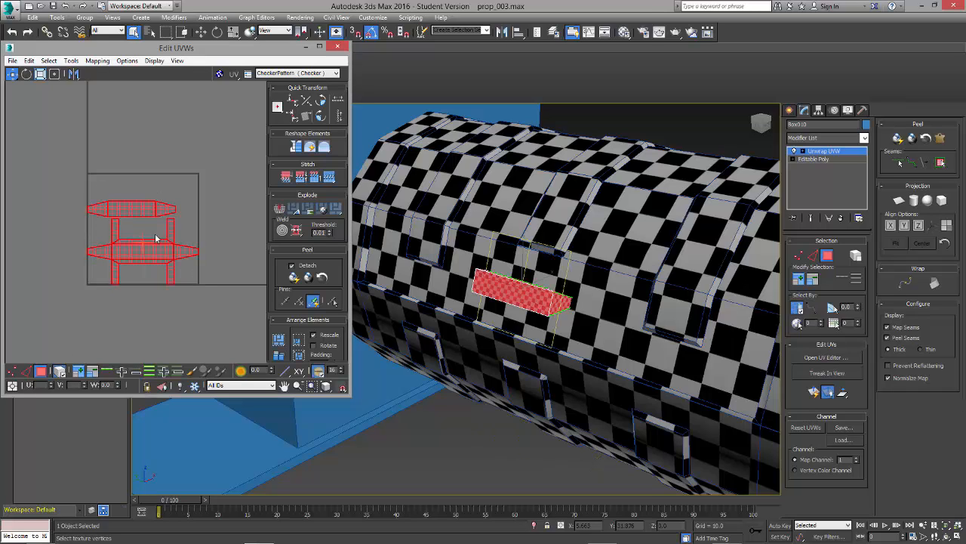
drag(146, 243, 107, 331)
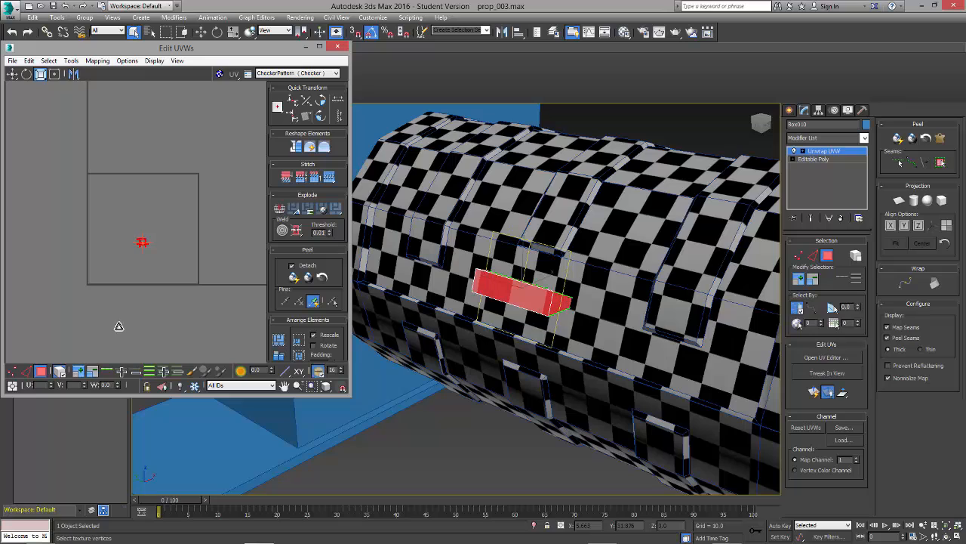
Step: Move the scaled handle shells together out of the UV square, placing them above it
click(130, 228)
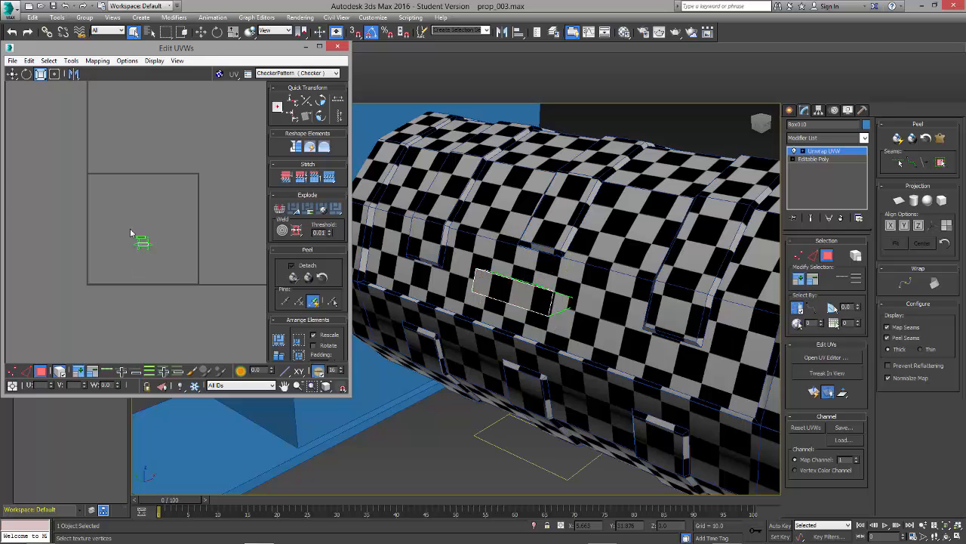
click(140, 244)
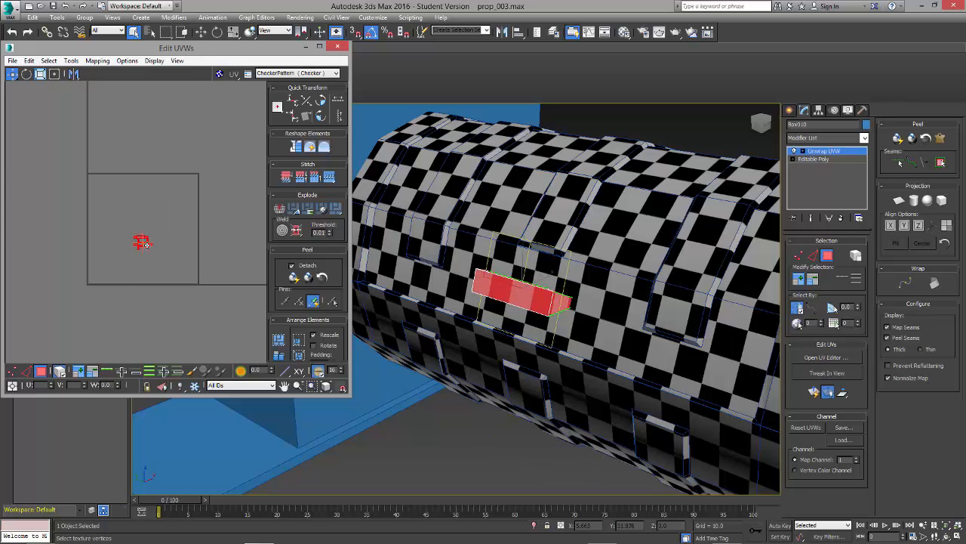
drag(142, 243, 108, 91)
click(164, 166)
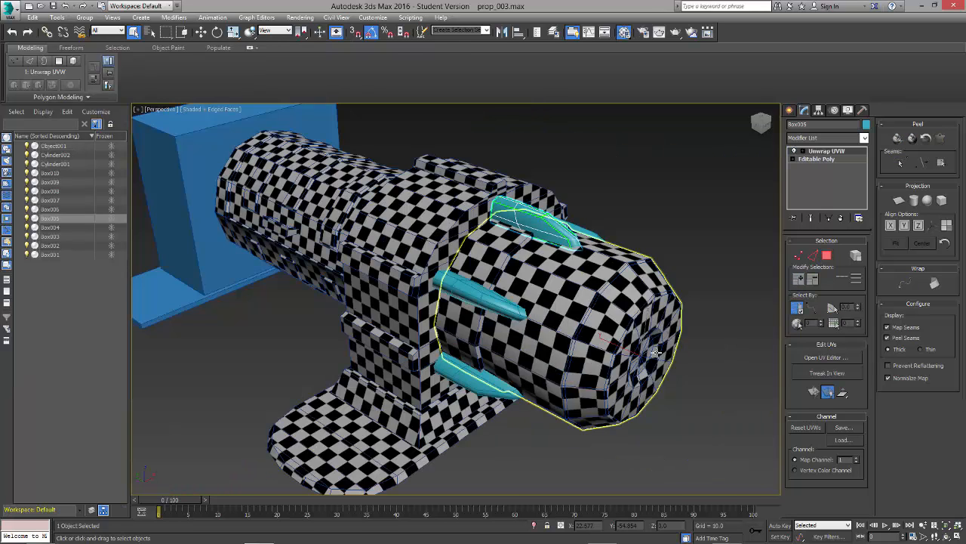
Step: Assign the checker material to the teal fin on top of the front cylinder
key(m)
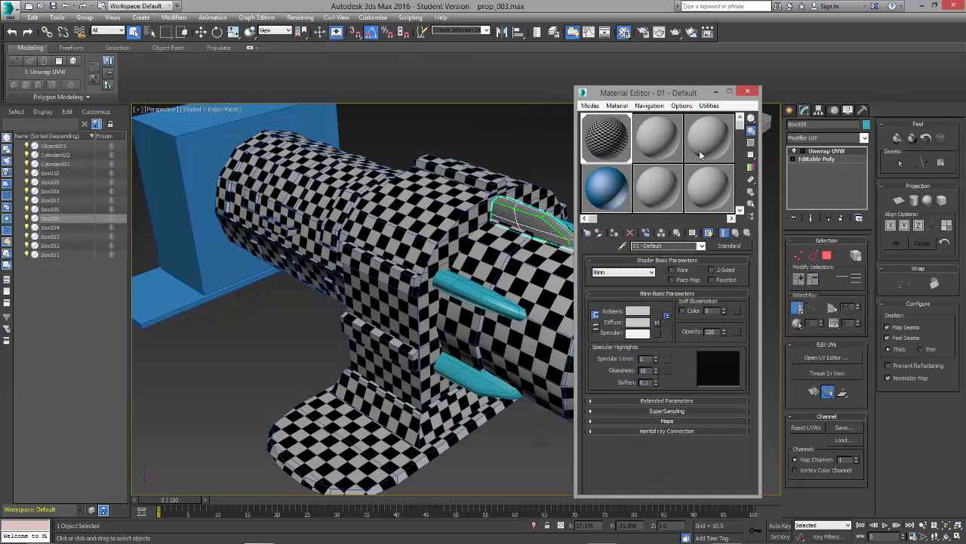
click(748, 92)
alt+middle_drag(664, 253, 607, 240)
scroll(583, 203, up, 4)
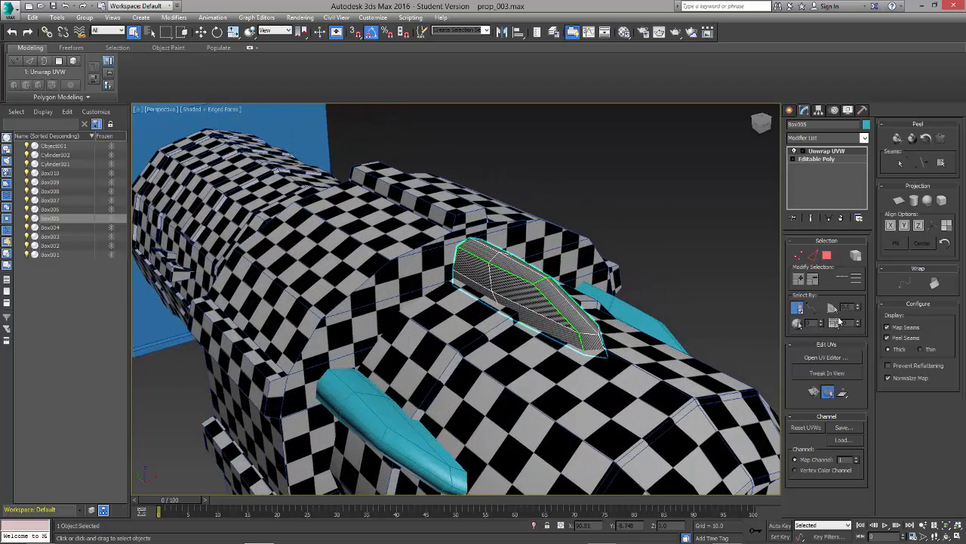
Step: Open the fin's UV layout and bring its stretched checker faces into clear view
click(834, 358)
alt+middle_drag(578, 249, 538, 238)
scroll(202, 236, down, 3)
alt+middle_drag(536, 373, 534, 316)
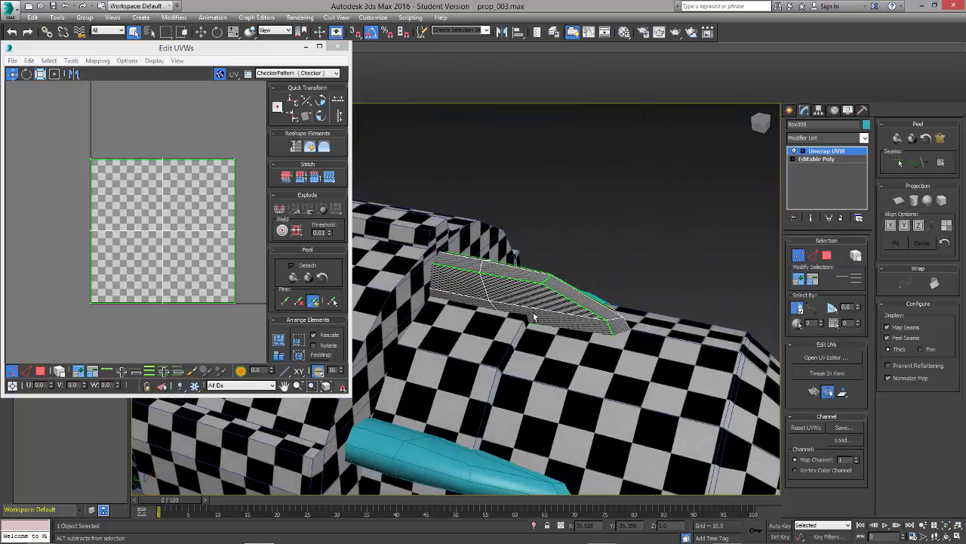
Step: Select all faces of the fin on top of the front cylinder and apply a planar projection to them
alt+middle_drag(641, 337, 607, 300)
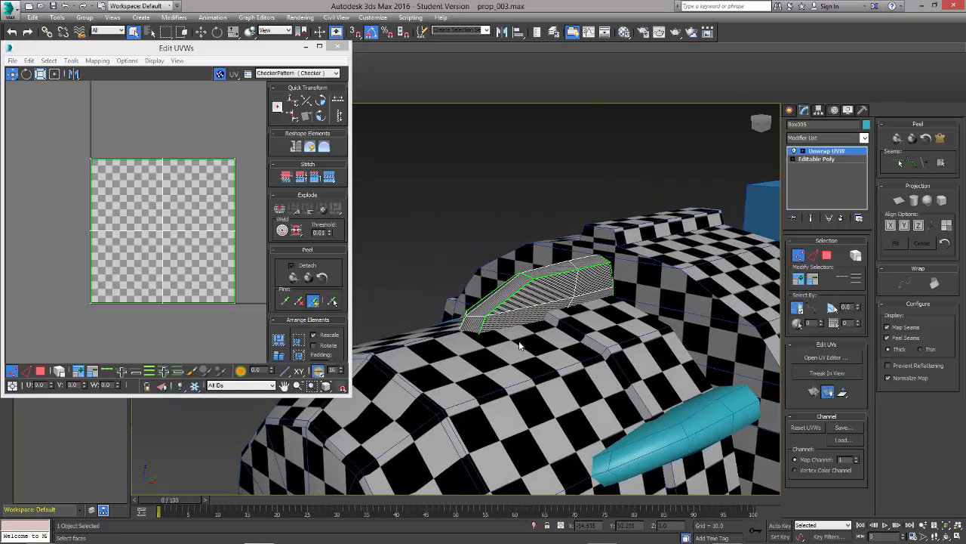
alt+middle_drag(446, 360, 557, 322)
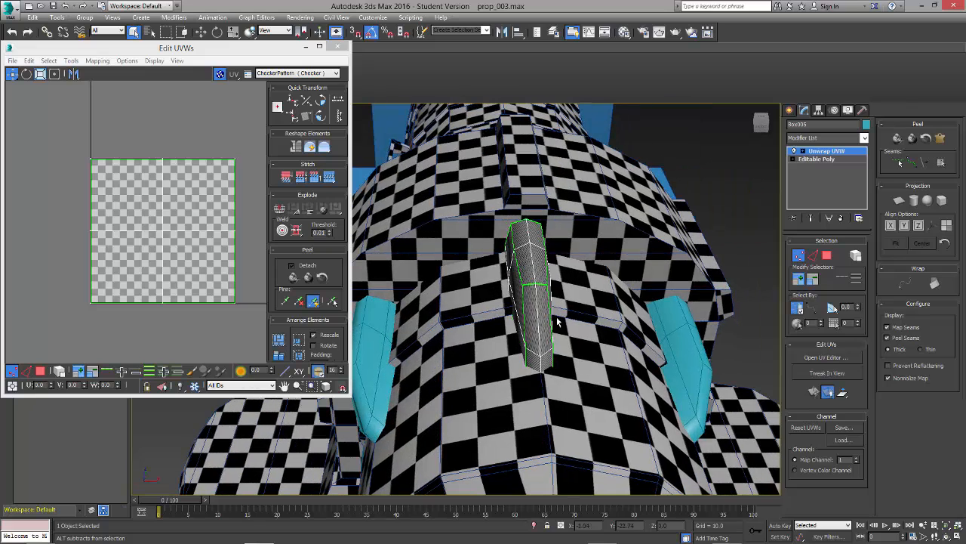
click(826, 257)
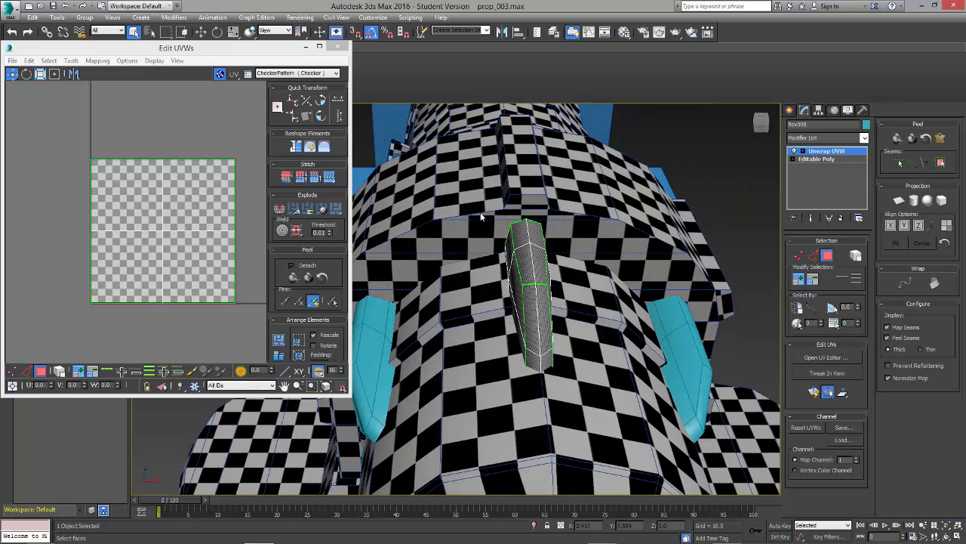
key(ctrl+a)
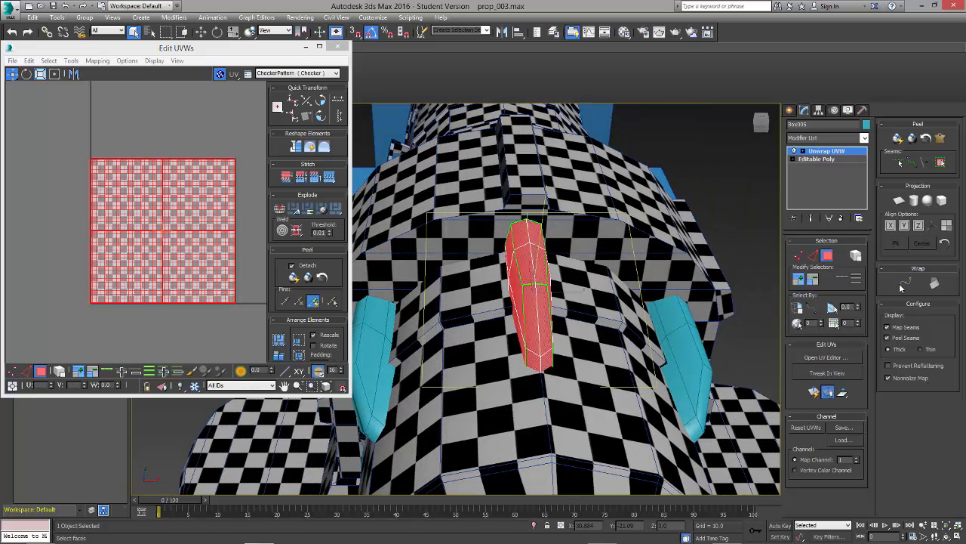
click(899, 201)
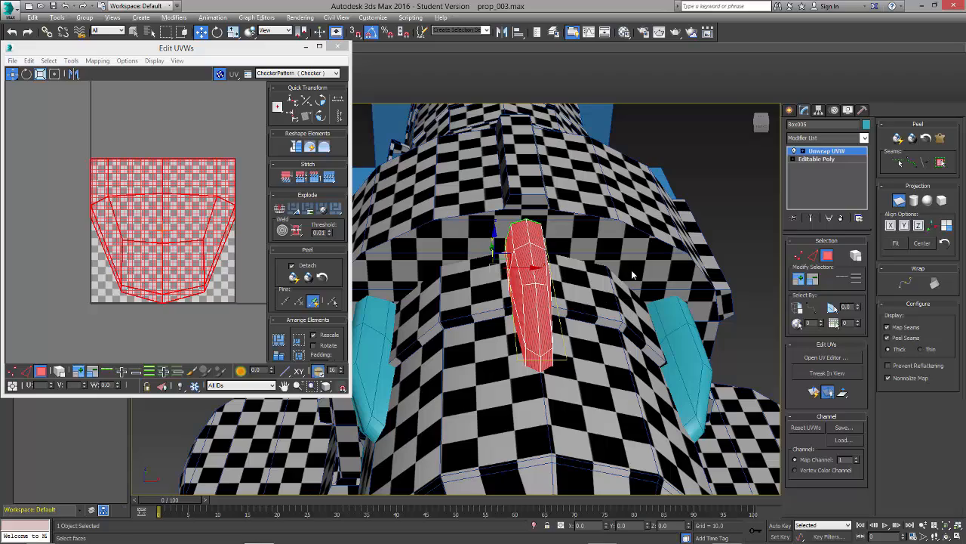
alt+middle_drag(631, 270, 604, 280)
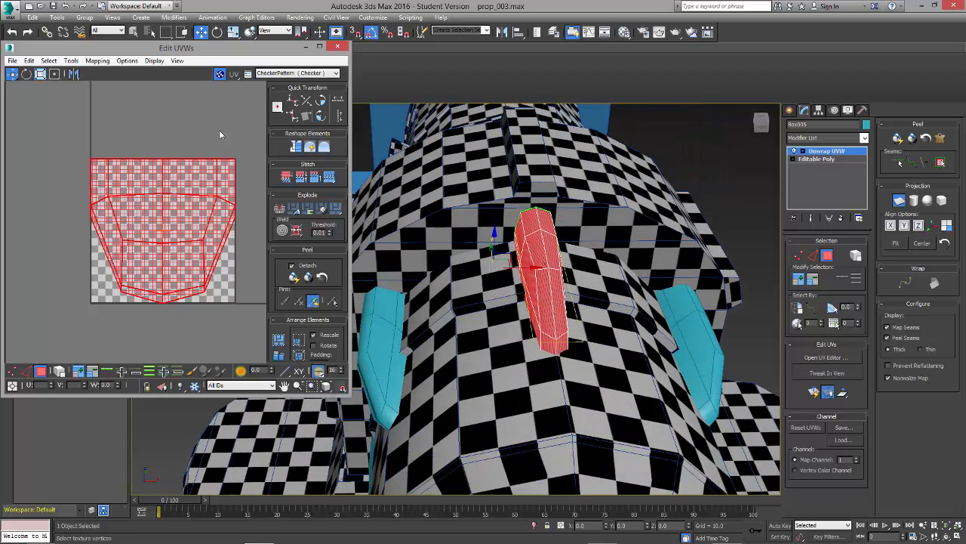
Step: Select all the fin's UV vertices, hide the checker background in the layout and relax them by polygon angles
click(41, 374)
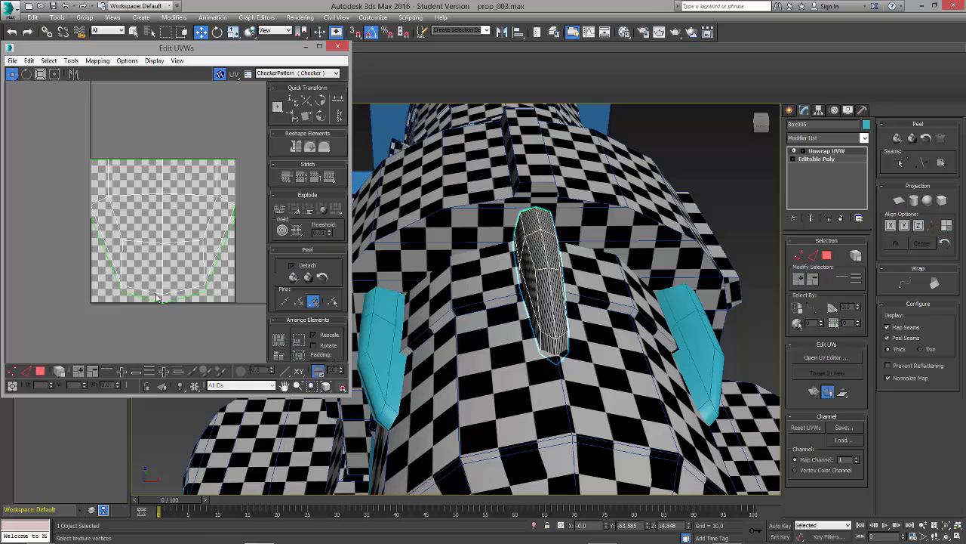
click(12, 370)
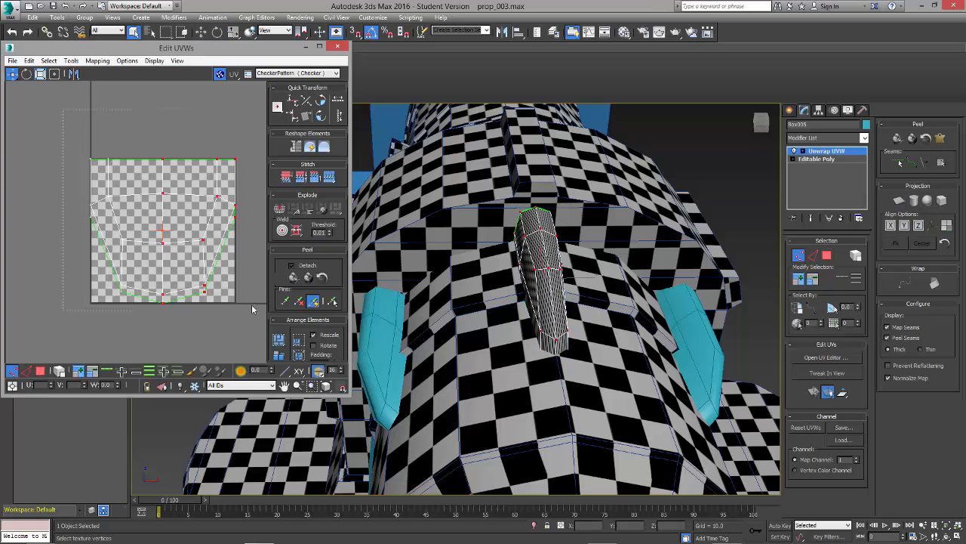
click(220, 75)
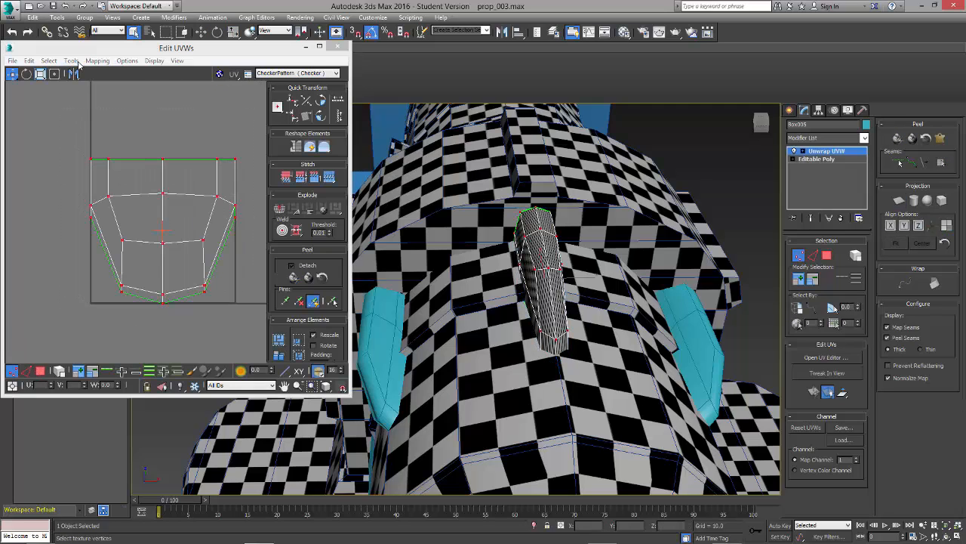
click(70, 61)
click(113, 231)
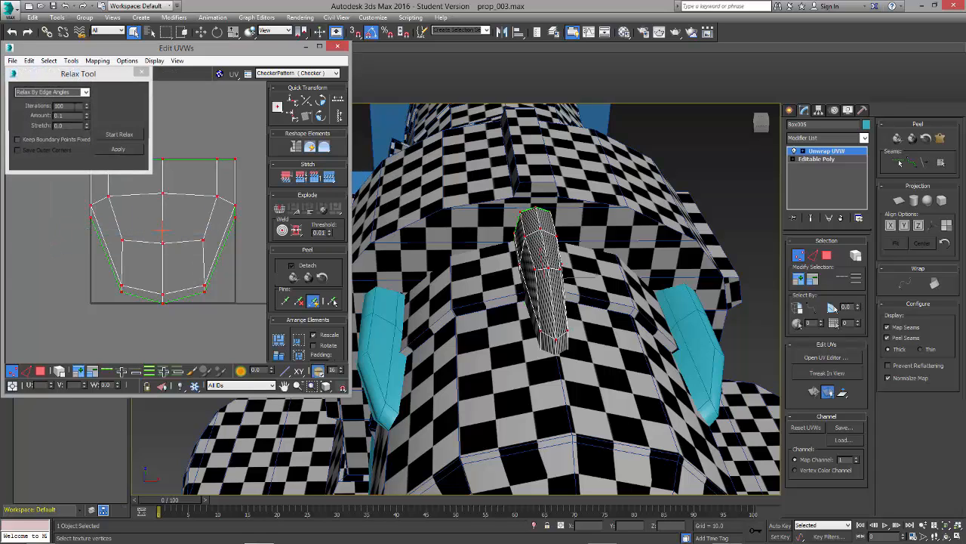
click(85, 93)
click(117, 135)
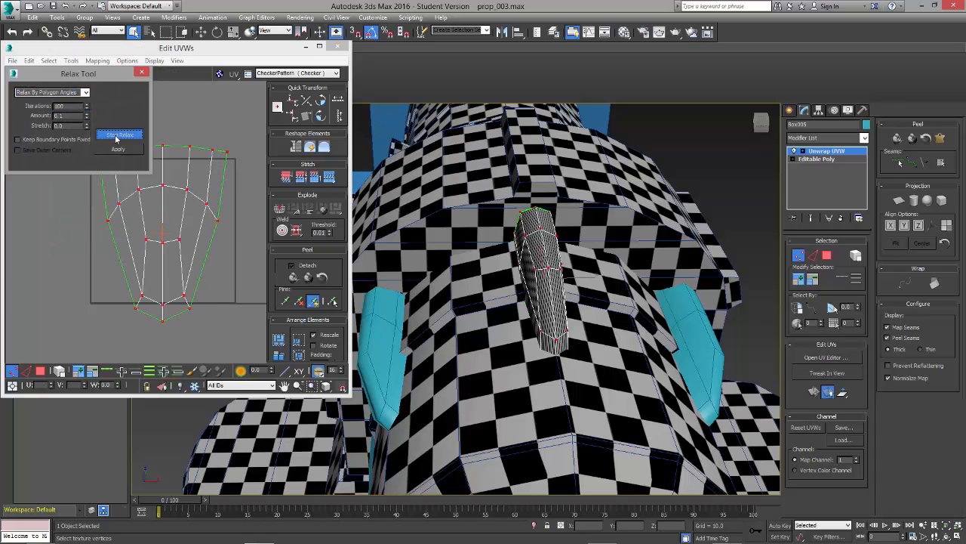
click(115, 136)
click(143, 73)
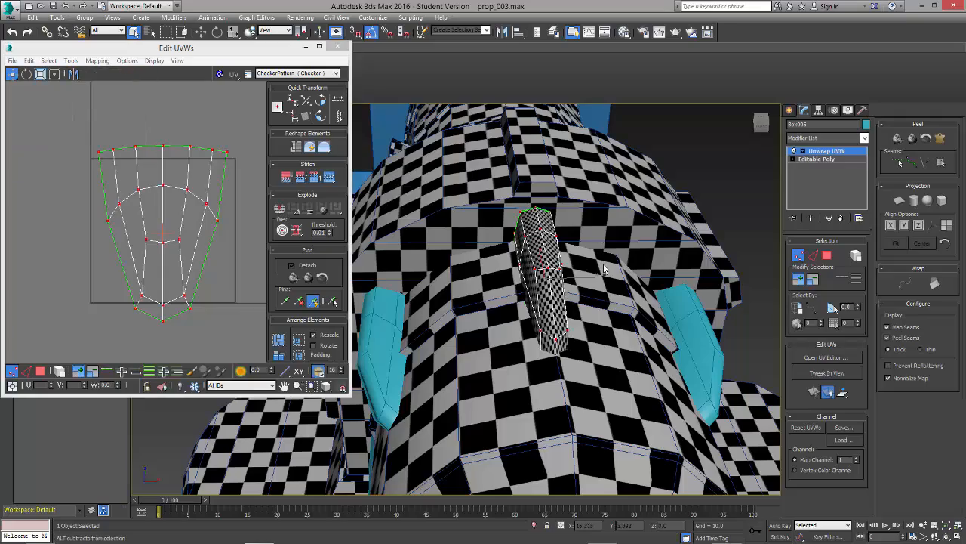
Step: Rotate the fin's UV shell 90 degrees so its narrow tip points right, and close the UV layout
click(656, 276)
alt+middle_drag(656, 277, 571, 309)
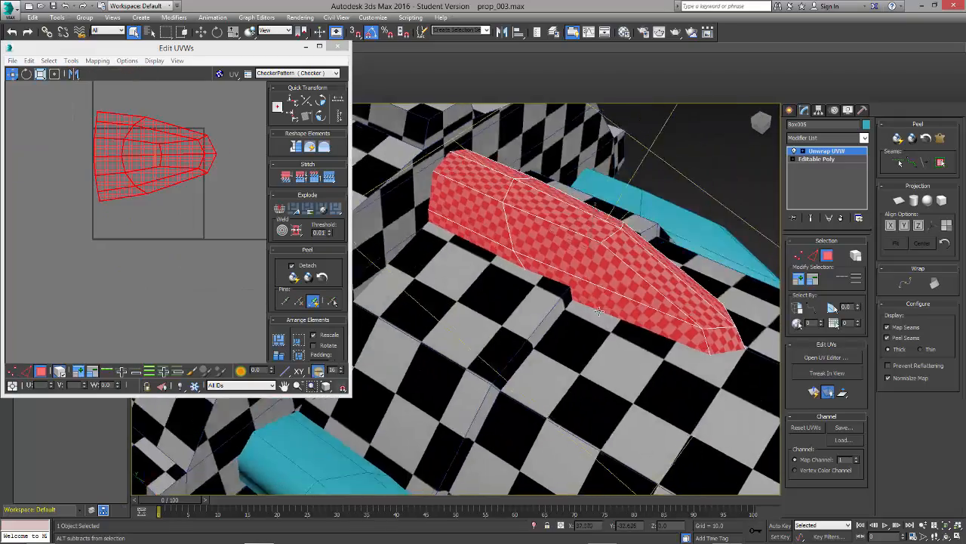
alt+middle_drag(585, 296, 622, 307)
click(241, 209)
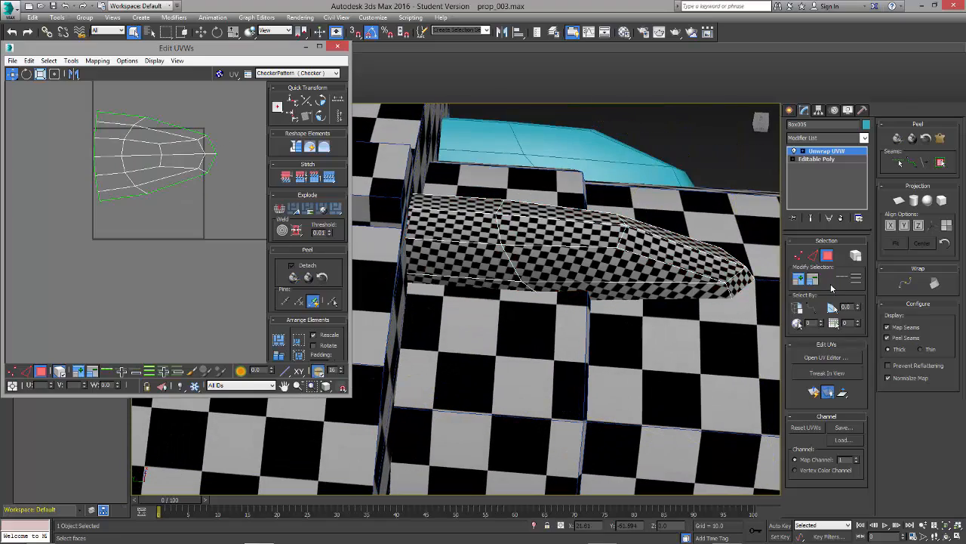
click(830, 258)
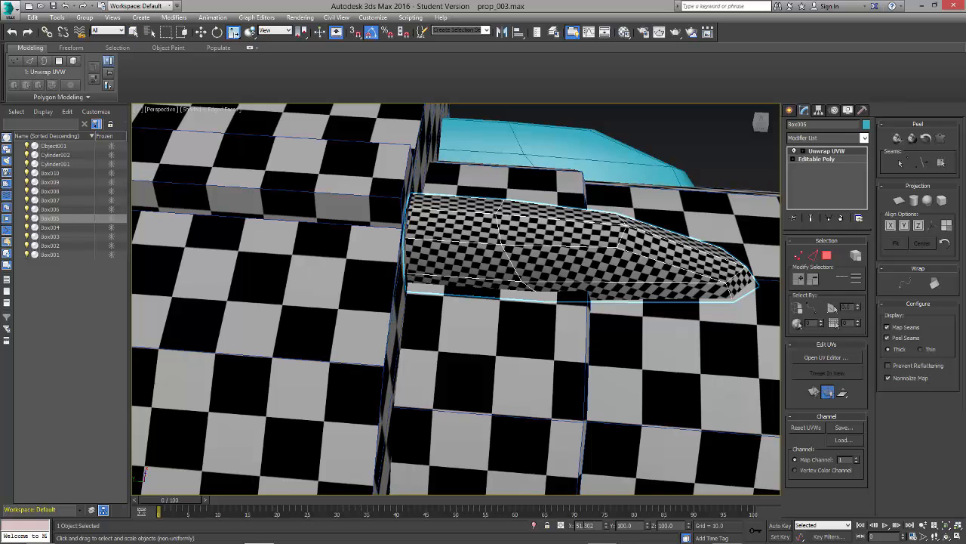
Step: Reset the fin's transform with Reset XForm and collapse it to an Editable Poly
scroll(626, 255, down, 5)
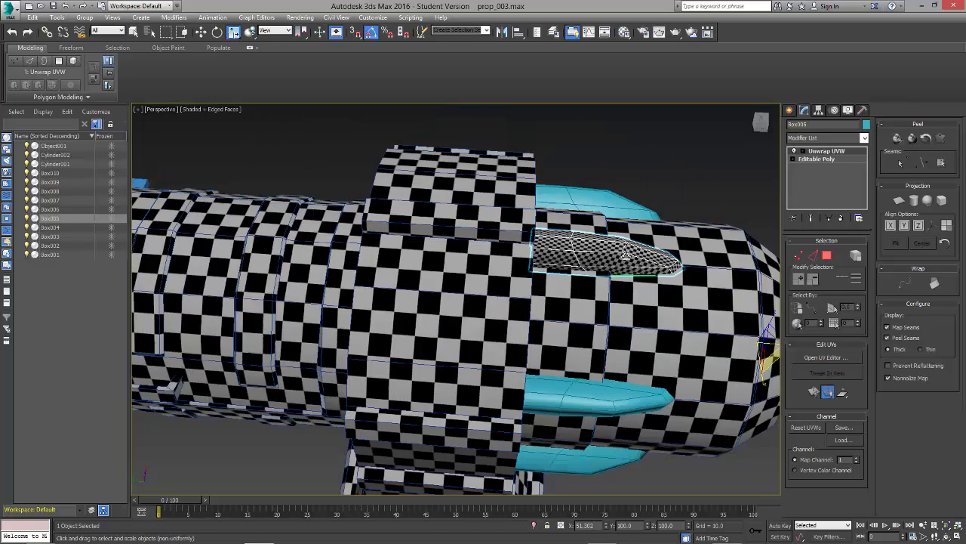
scroll(631, 252, up, 7)
click(861, 111)
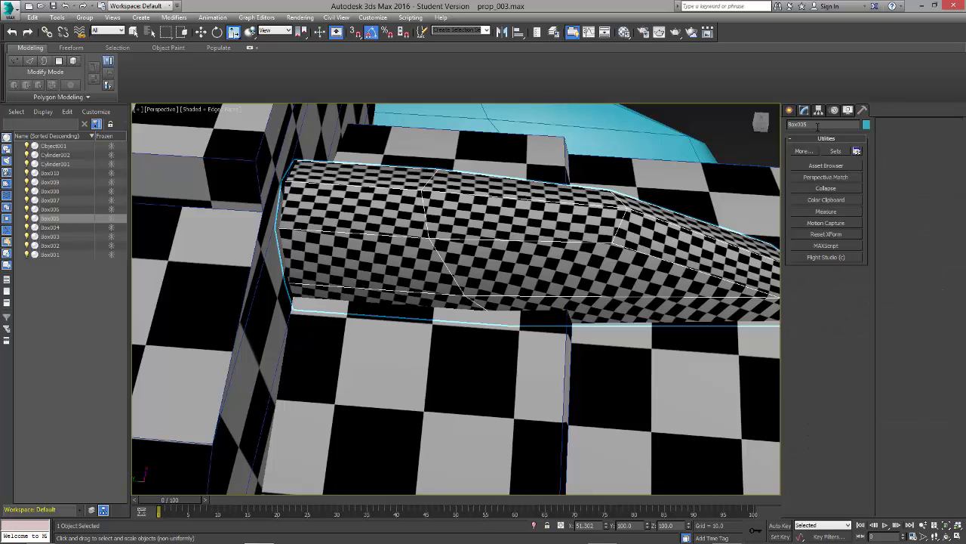
click(828, 235)
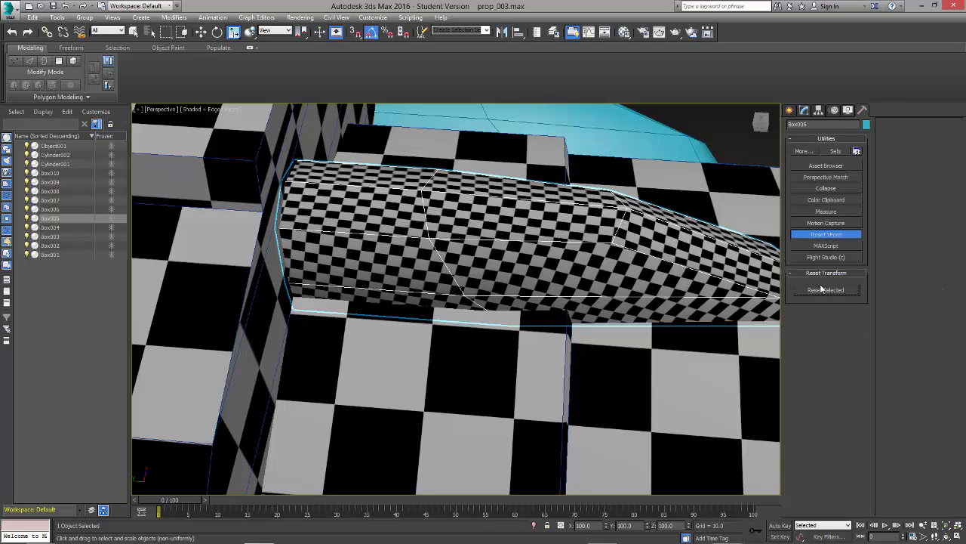
click(825, 290)
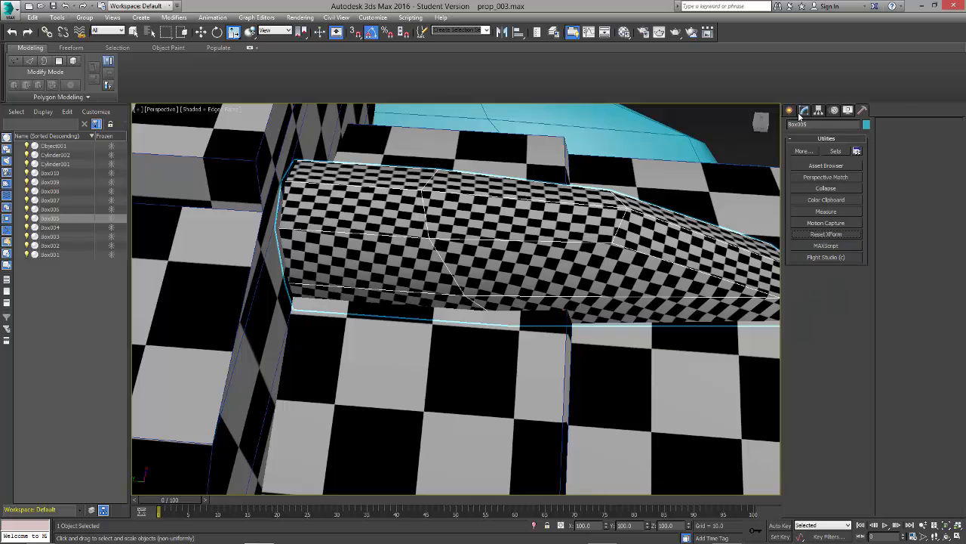
right_click(580, 216)
mouse_move(613, 325)
click(703, 324)
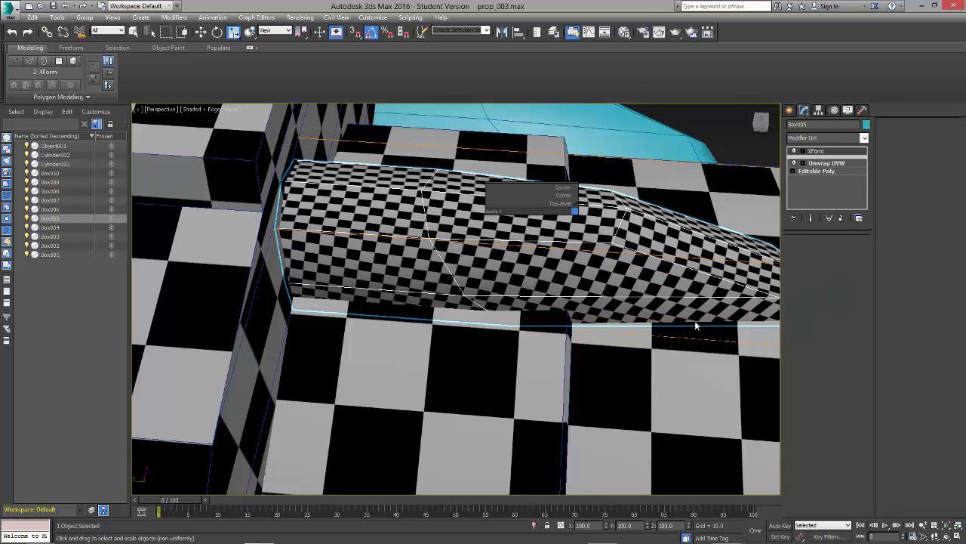
Step: Add a new Unwrap UVW modifier to the collapsed fin and open its UV layout
click(823, 137)
key(u)
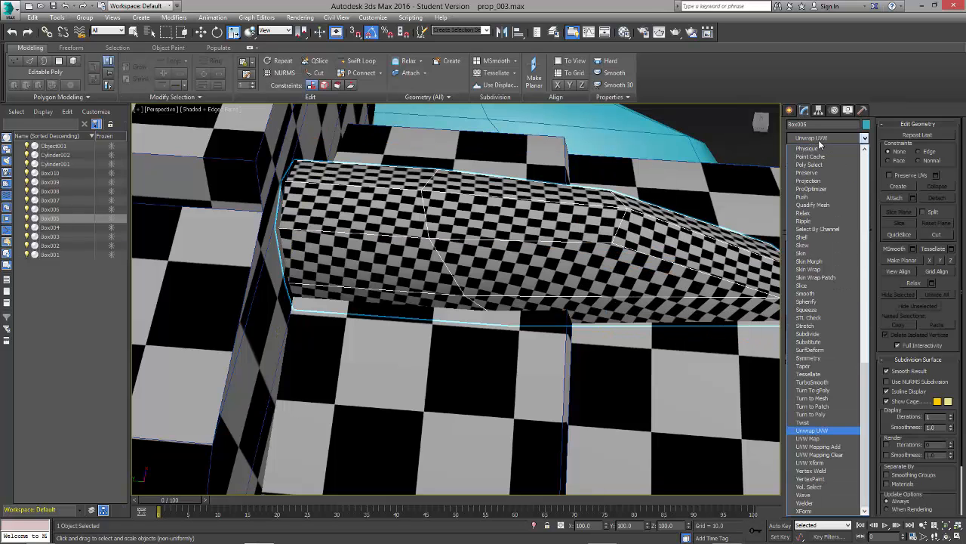
key(Return)
click(824, 358)
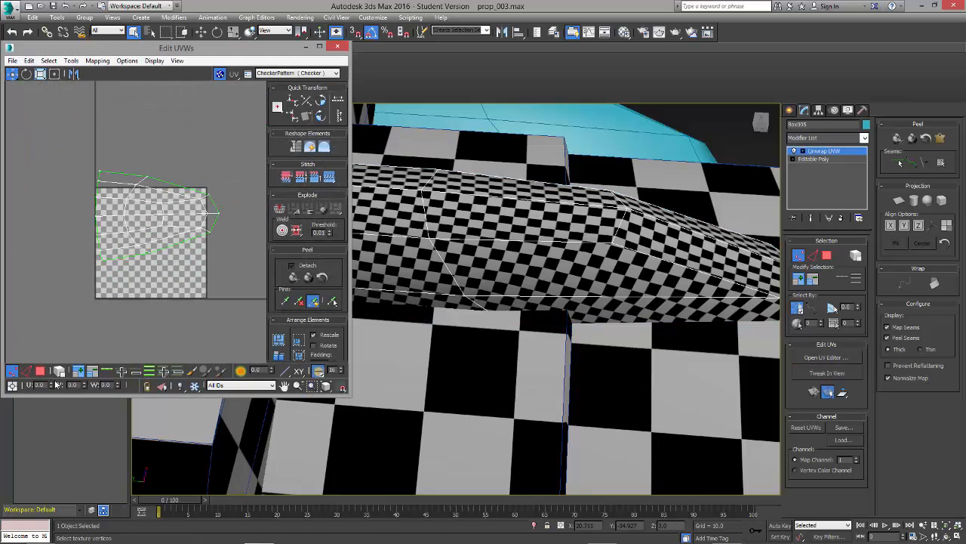
Step: Select all the collapsed fin's UV faces and relax them again by polygon angles
key(3)
key(ctrl+a)
click(71, 60)
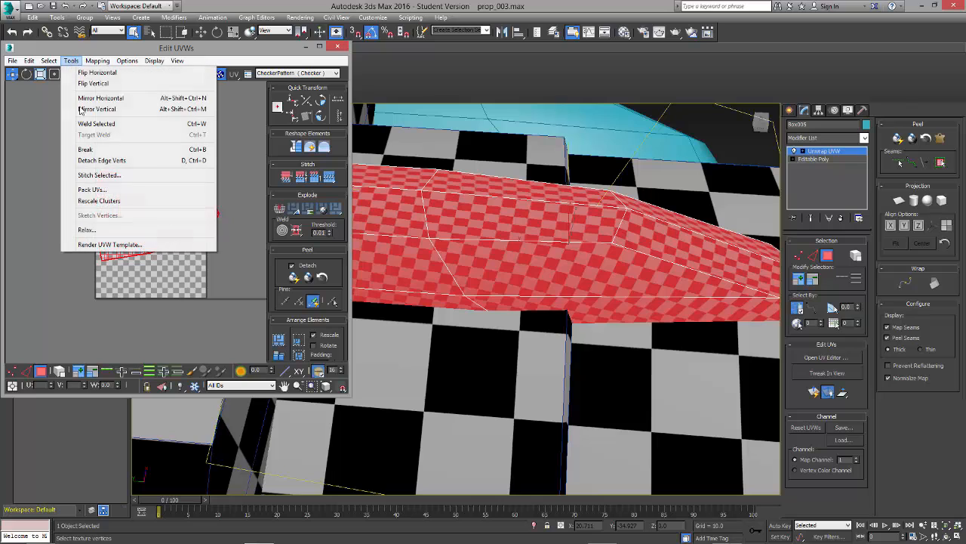
click(96, 230)
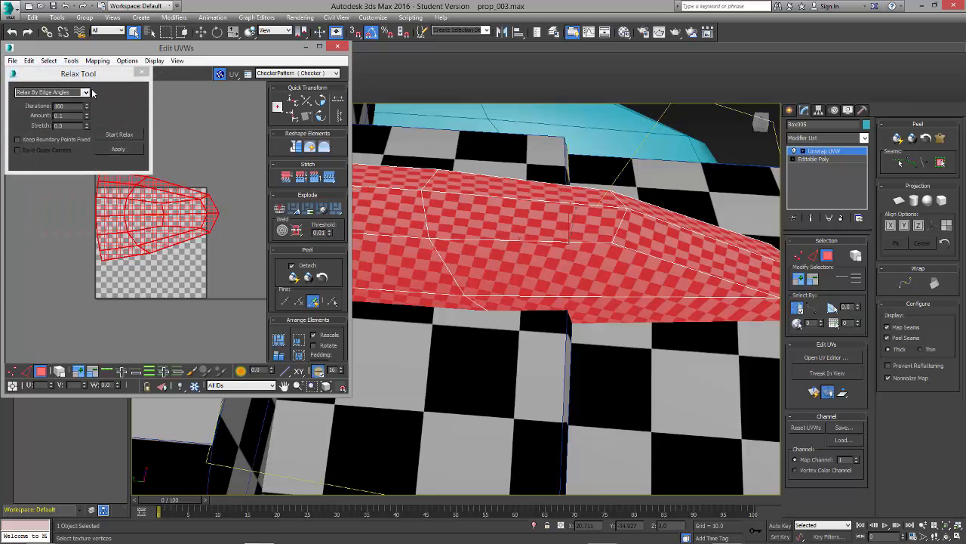
click(86, 92)
click(45, 101)
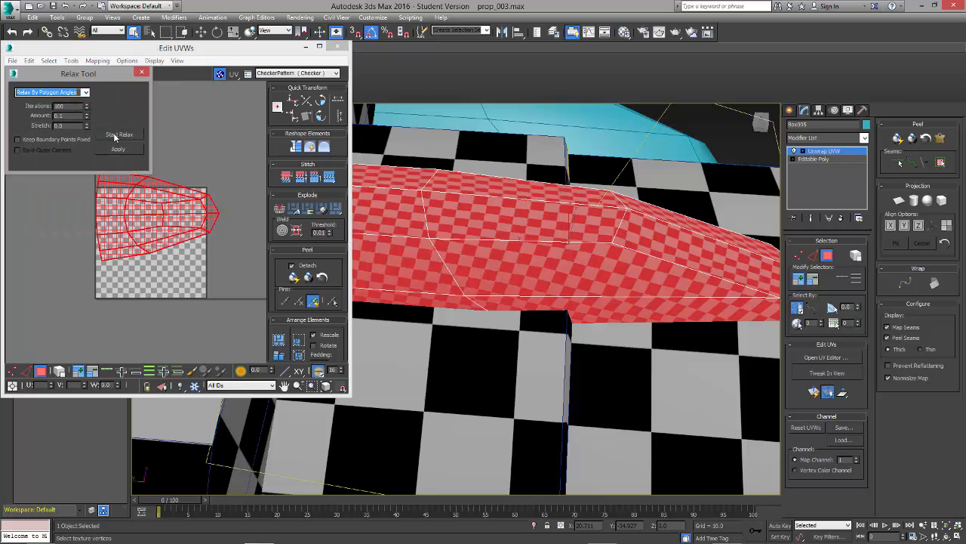
click(115, 135)
click(114, 136)
click(141, 72)
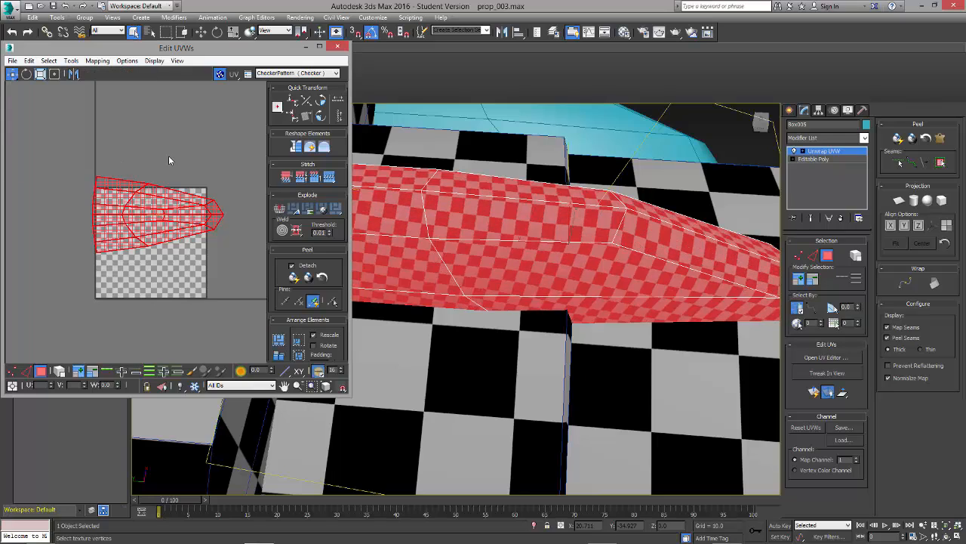
click(169, 156)
Step: Select the fin's whole UV shell and scale it down until its checkers match the size on the cylinder
alt+middle_drag(479, 261, 486, 224)
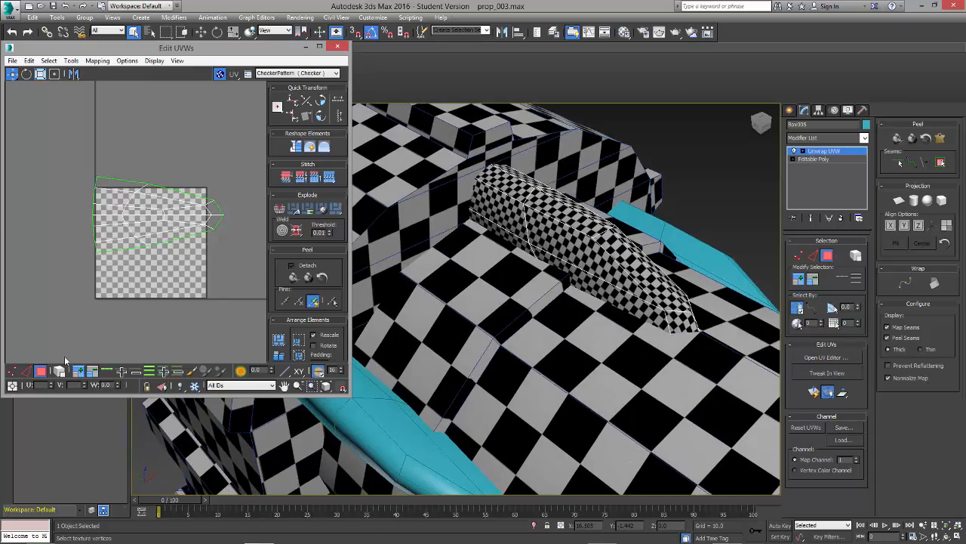
mouse_move(485, 352)
alt+middle_down()
mouse_move(483, 396)
mouse_move(521, 340)
mouse_move(498, 347)
alt+middle_up()
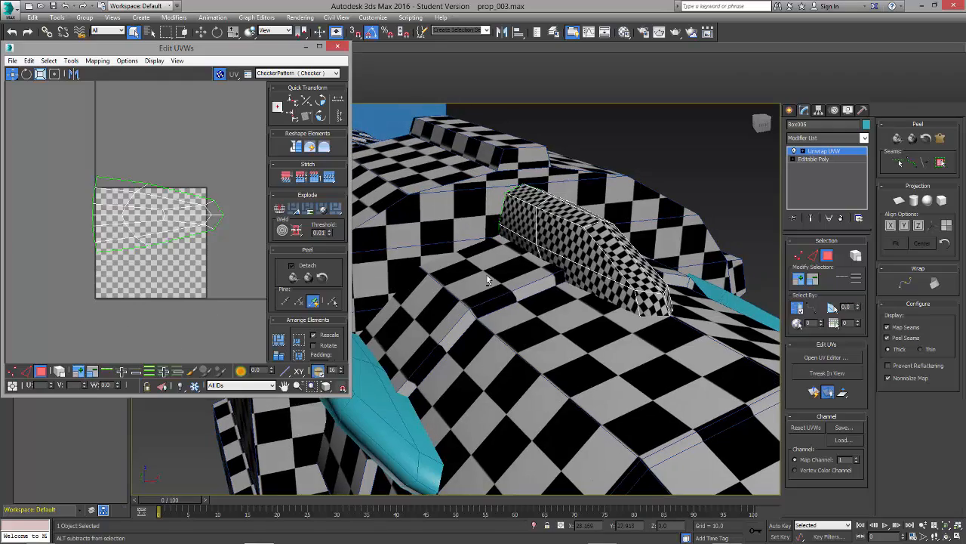
alt+middle_drag(487, 279, 600, 257)
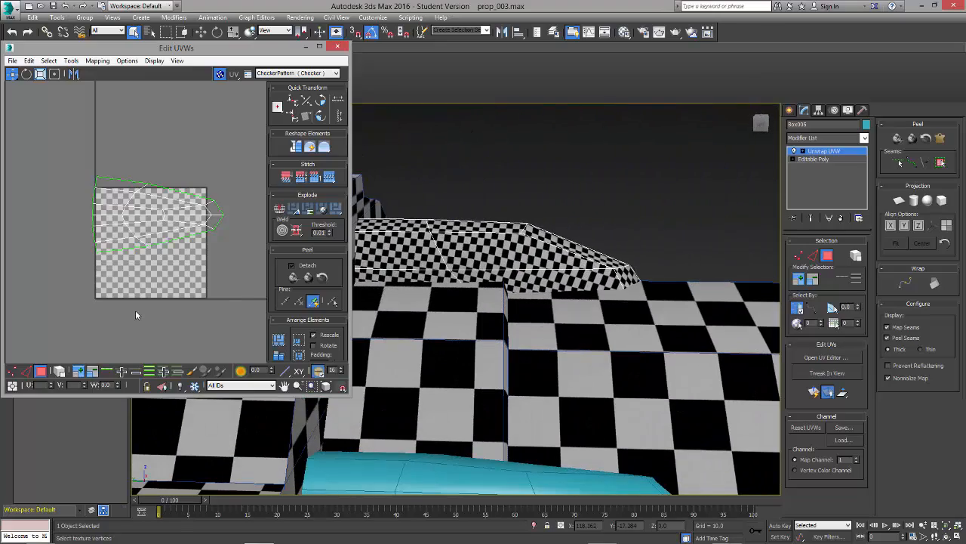
click(59, 371)
click(143, 215)
mouse_move(143, 216)
mouse_down()
mouse_move(152, 208)
mouse_move(145, 231)
mouse_up()
alt+middle_drag(529, 317, 540, 367)
key(r)
drag(148, 244, 87, 326)
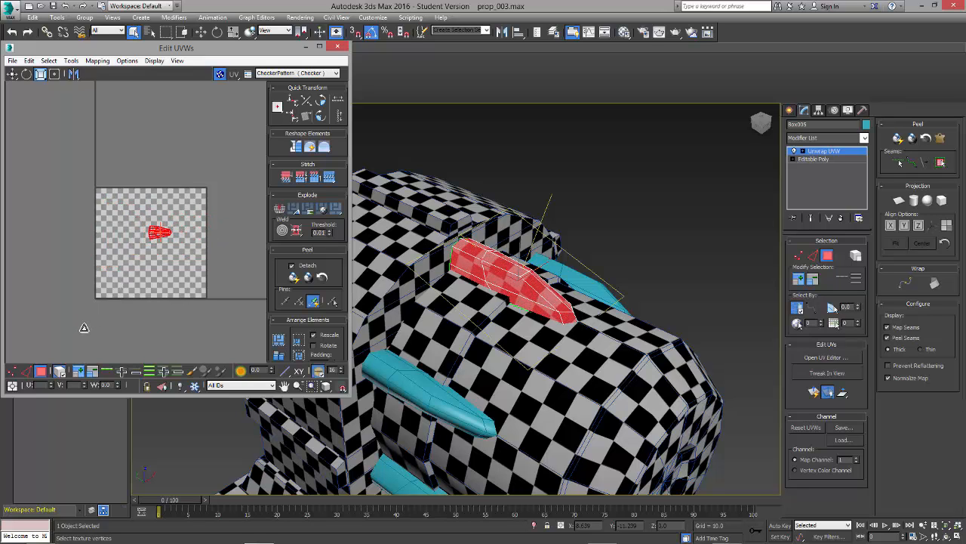
Step: Move the scaled fin shell out of the UV square, placing it to the right, and close the UV layout
click(117, 194)
click(156, 231)
drag(156, 231, 230, 184)
click(224, 254)
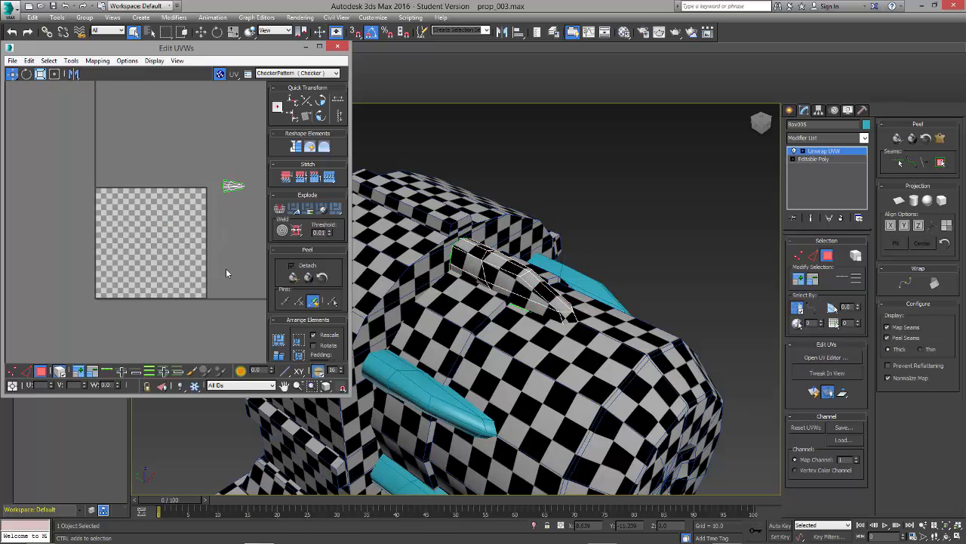
click(337, 48)
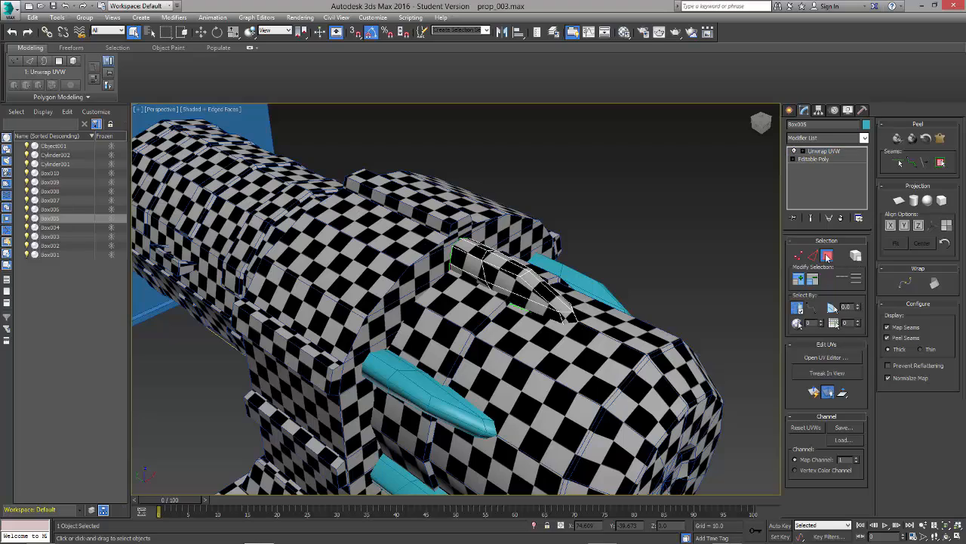
click(827, 257)
Step: Select the four remaining teal fins around the front cylinder together
click(626, 291)
mouse_move(562, 355)
alt+middle_down()
mouse_move(537, 398)
mouse_move(539, 374)
mouse_move(594, 361)
mouse_move(559, 370)
alt+middle_up()
scroll(537, 398, down, 4)
click(484, 389)
click(500, 382)
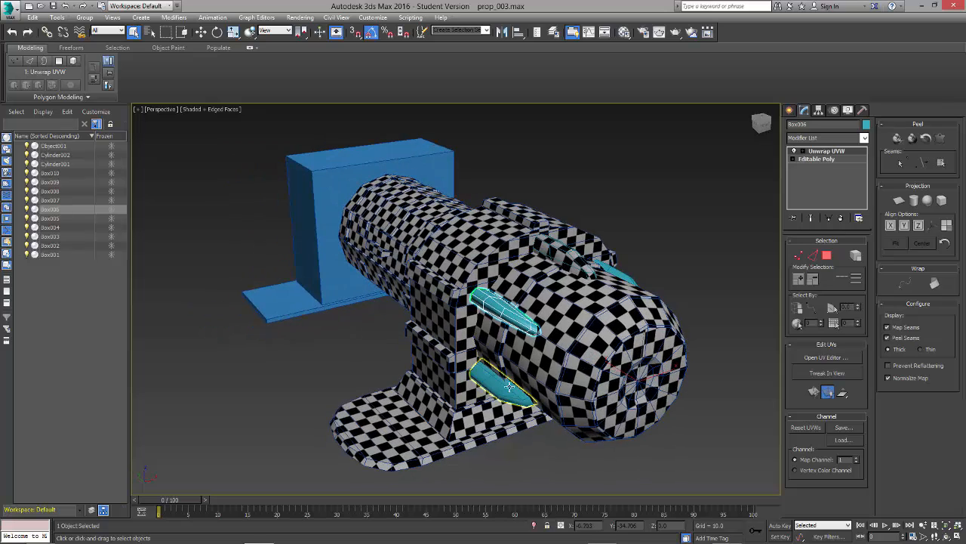
click(616, 272)
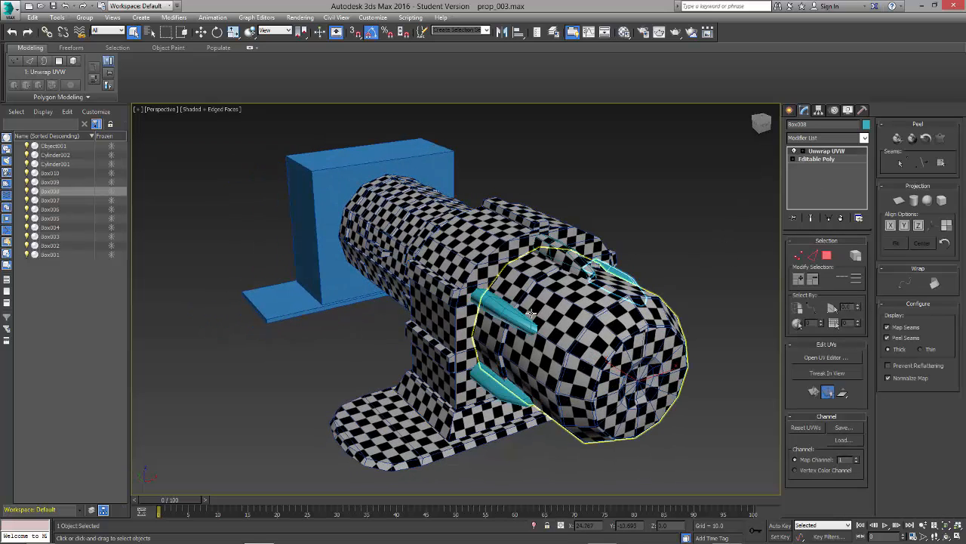
ctrl+click(501, 389)
alt+middle_drag(680, 437, 548, 433)
ctrl+click(628, 387)
Step: Assign the checker material to the four selected fins and deselect them
key(m)
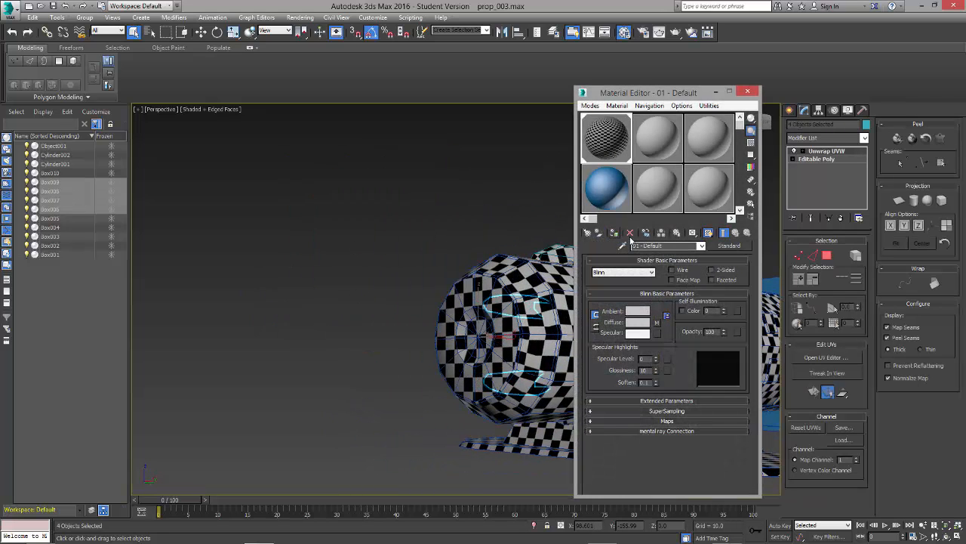
drag(600, 97, 270, 95)
alt+middle_drag(582, 228, 683, 325)
click(715, 221)
scroll(595, 257, up, 8)
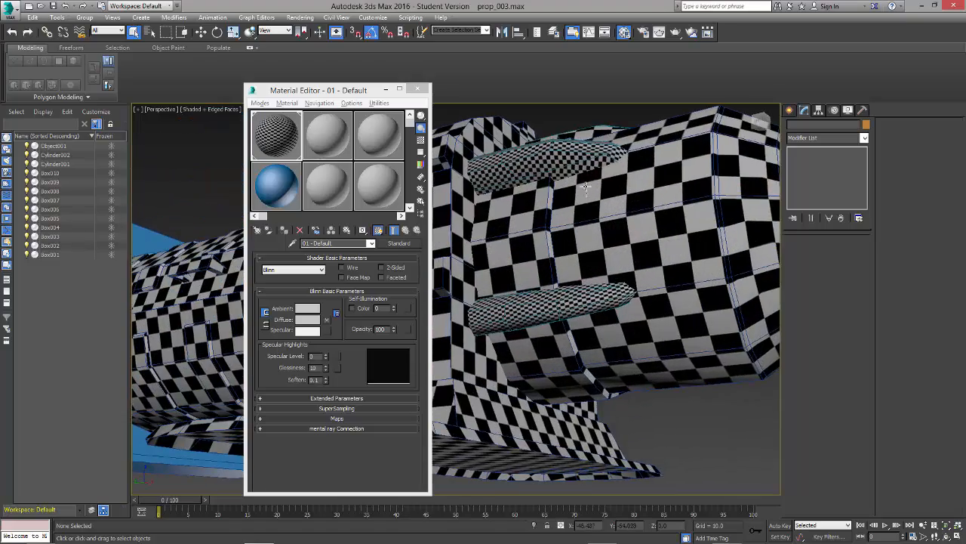
Step: Close the material editor, select the four fins that have not been unwrapped around the front cylinder, and delete them
alt+middle_drag(595, 256, 579, 198)
click(591, 154)
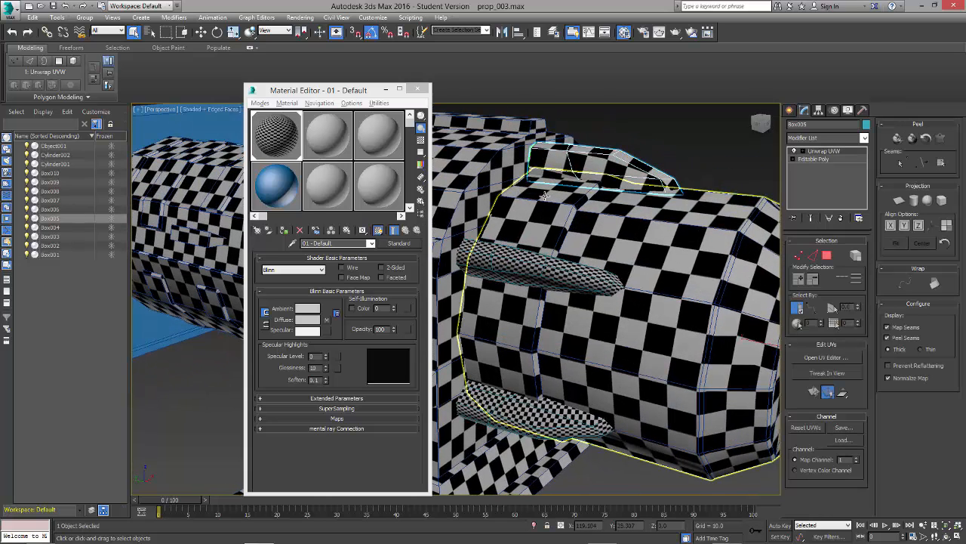
click(417, 88)
click(540, 294)
scroll(540, 296, down, 4)
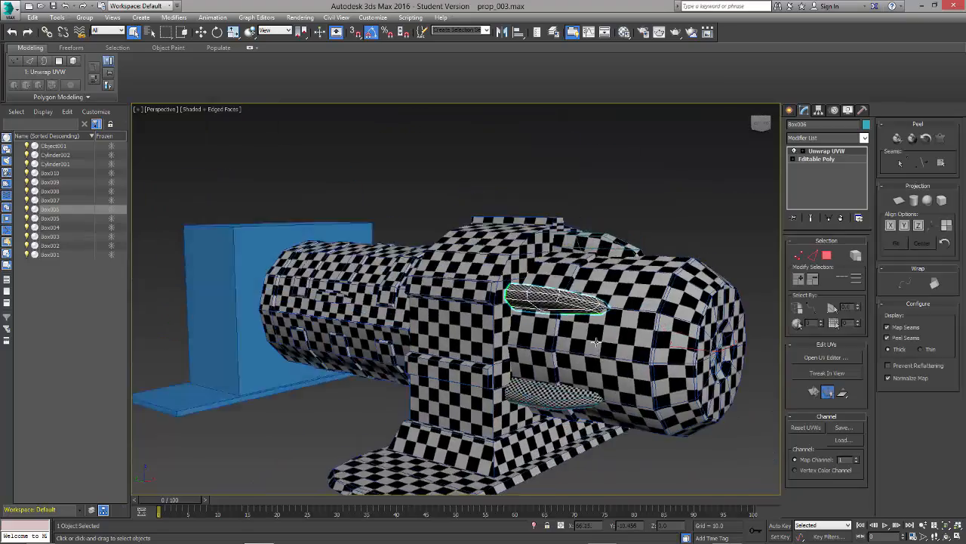
alt+middle_drag(539, 296, 522, 264)
ctrl+click(561, 397)
alt+middle_drag(755, 329, 522, 226)
ctrl+click(609, 227)
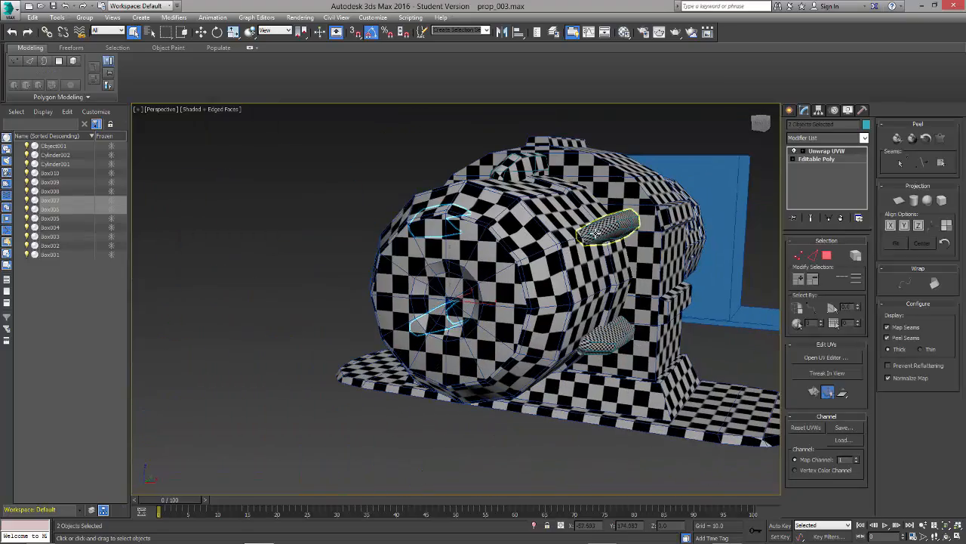
ctrl+click(605, 334)
key(Delete)
Step: Select the unwrapped fin on top of the front cylinder
alt+middle_drag(524, 284, 603, 249)
click(635, 210)
click(635, 210)
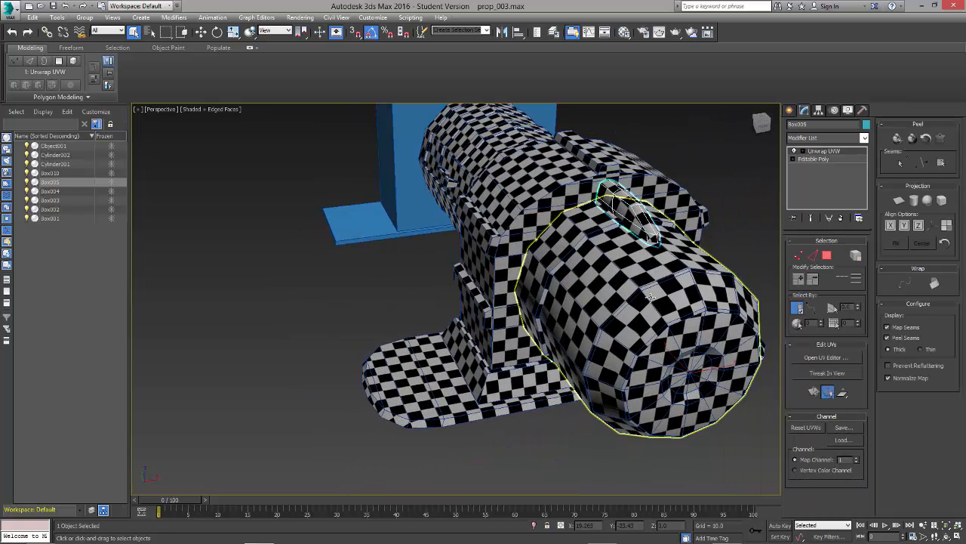
Step: Try to rotate cloned instances of the fin around the front cylinder, and undo the copies
key(e)
alt+middle_drag(651, 296, 626, 315)
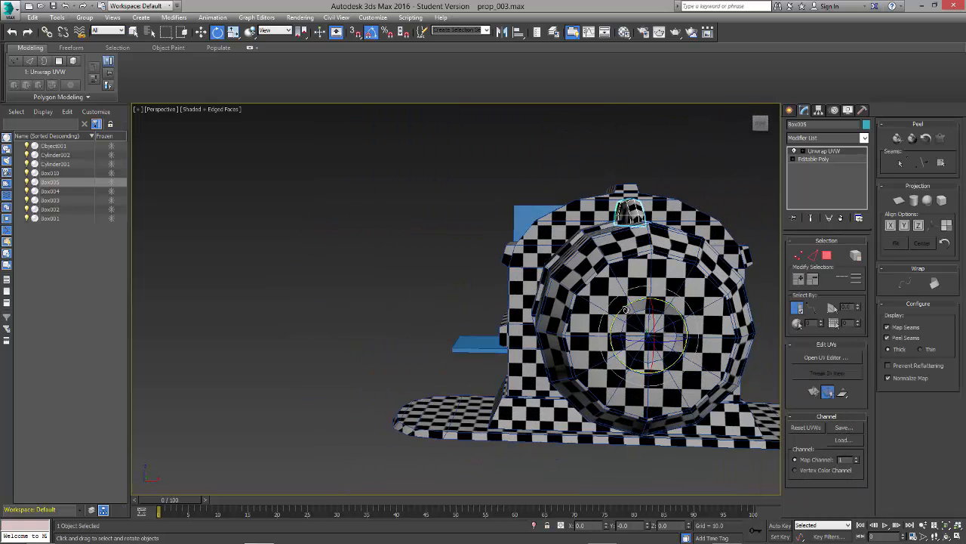
drag(626, 310, 600, 323)
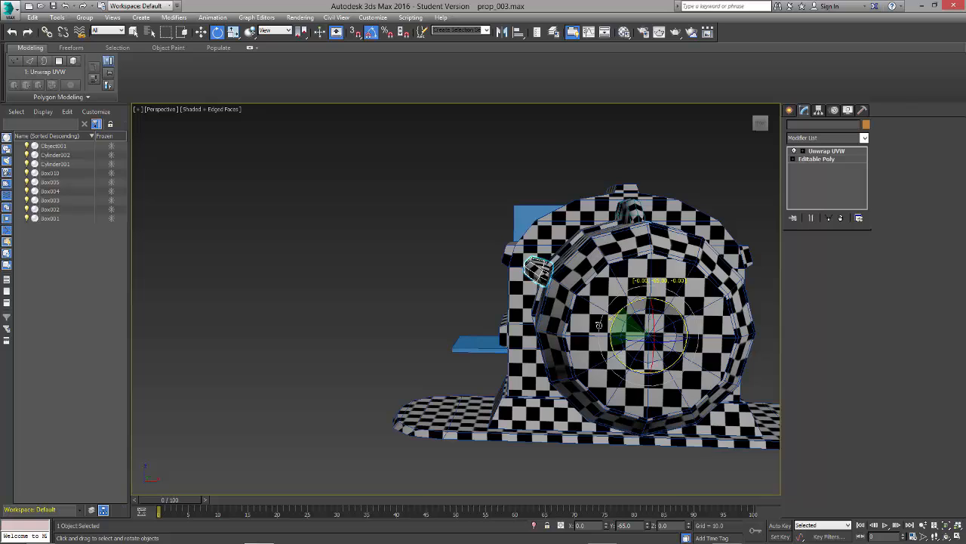
key(ctrl+v)
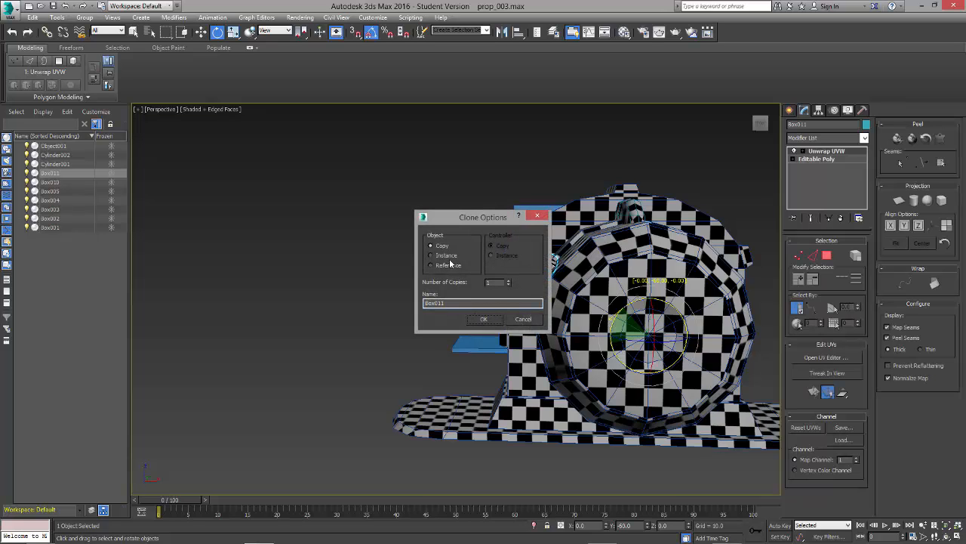
click(480, 320)
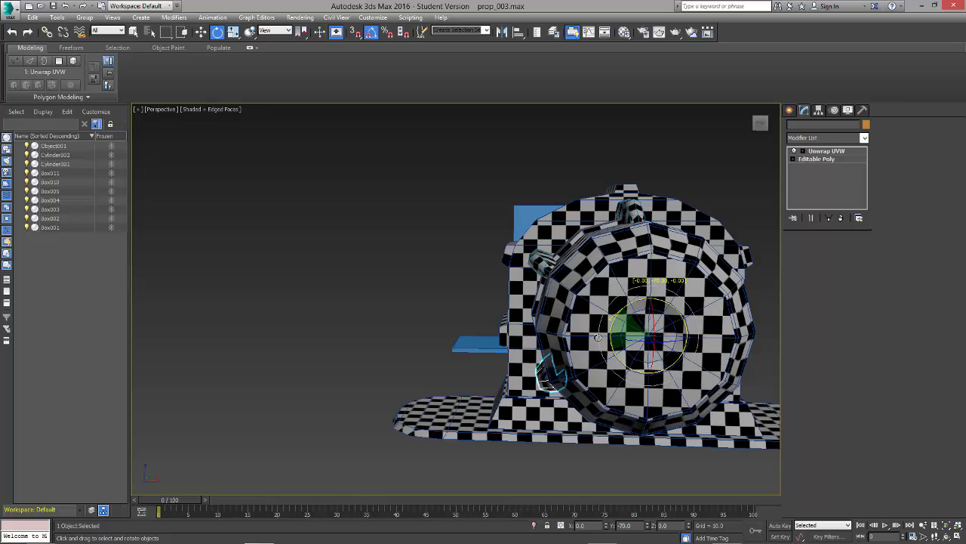
shift+drag(597, 327, 605, 324)
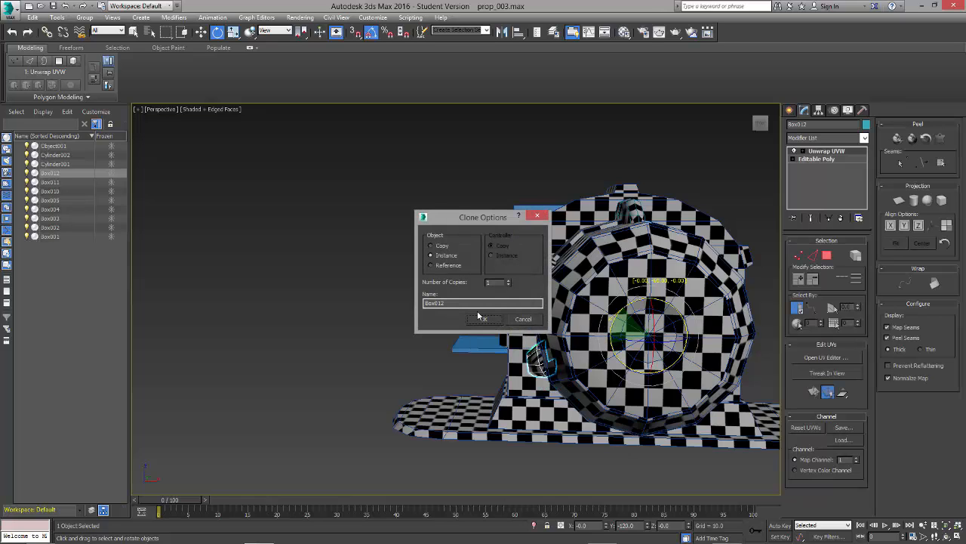
click(524, 321)
key(ctrl+z)
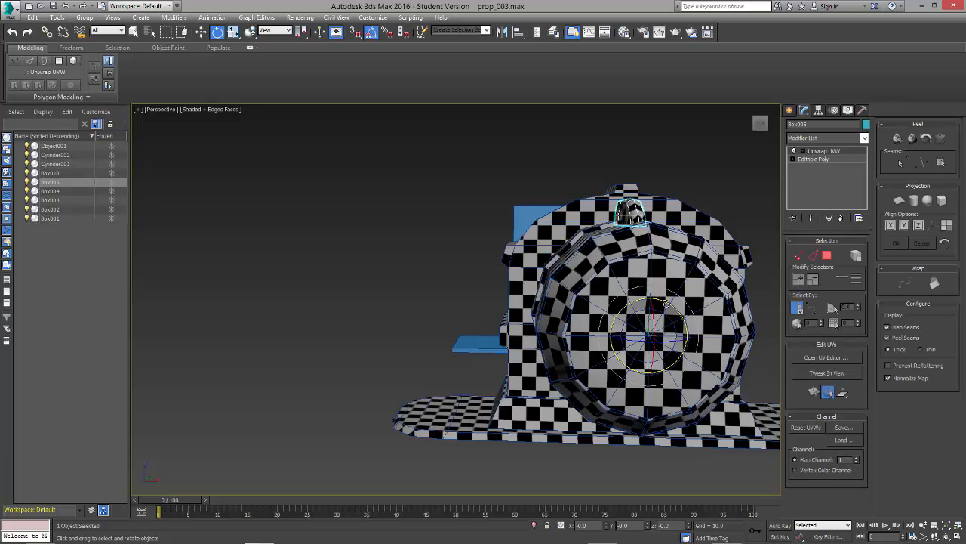
Step: Array the fin as instances around the front cylinder with an incremental Y rotation of 60 degrees
alt+middle_drag(610, 293, 688, 322)
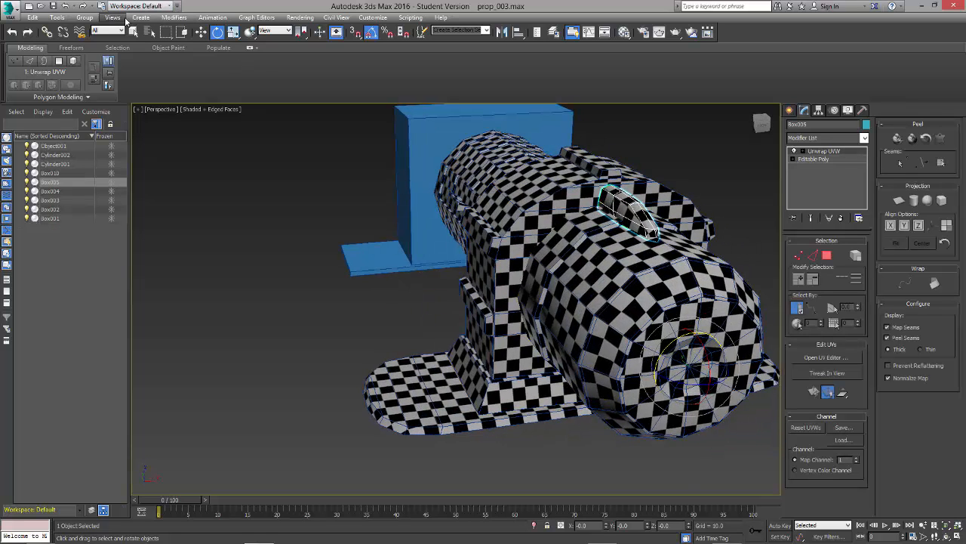
click(59, 17)
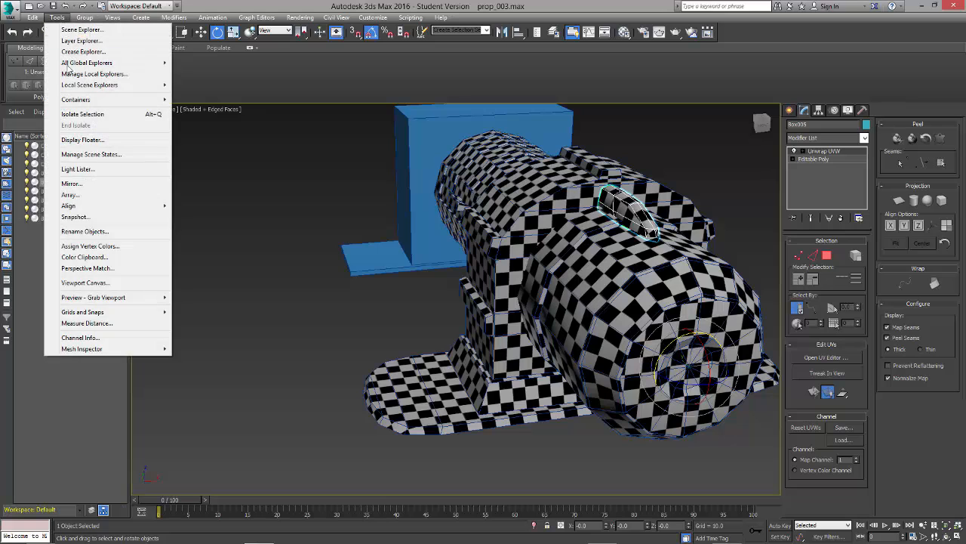
click(117, 207)
drag(469, 189, 304, 105)
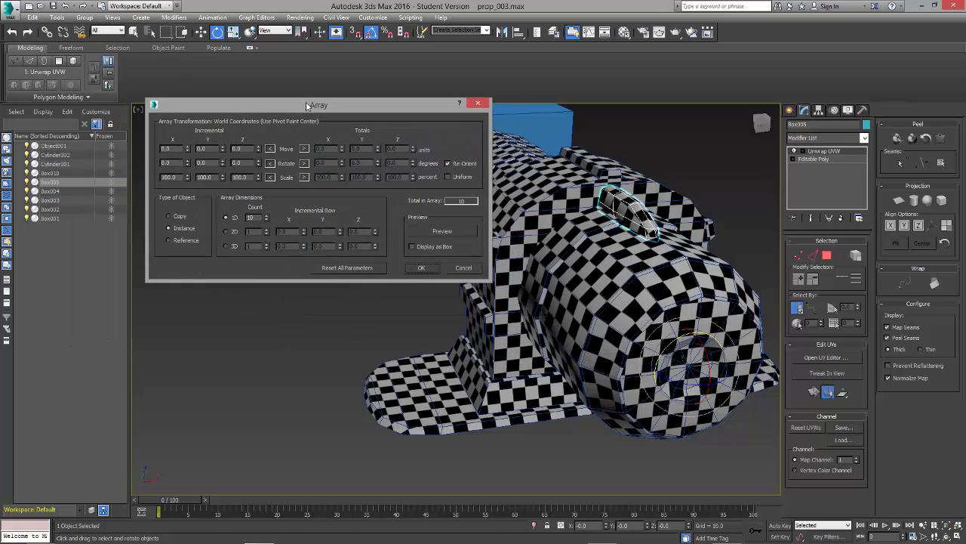
alt+middle_drag(583, 322, 638, 326)
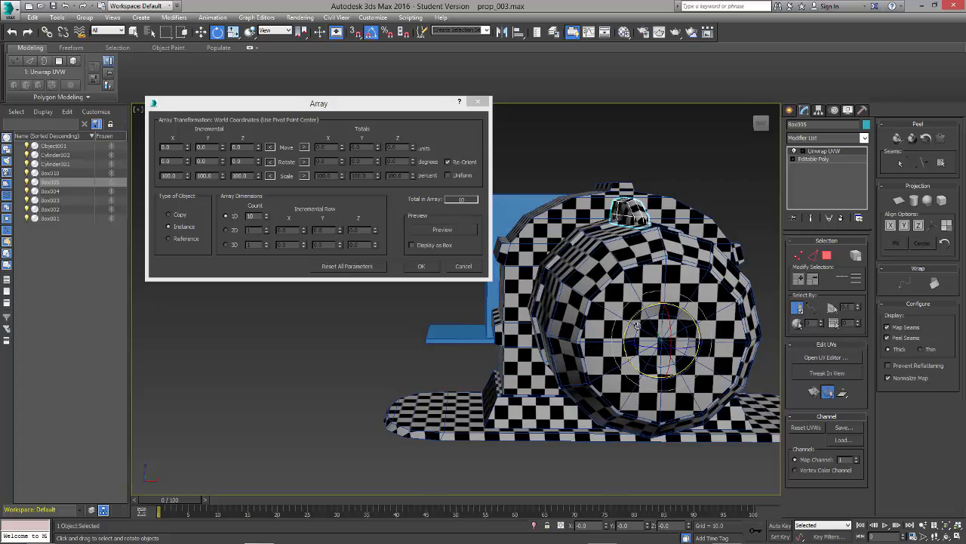
drag(631, 318, 613, 336)
right_click(613, 337)
click(166, 148)
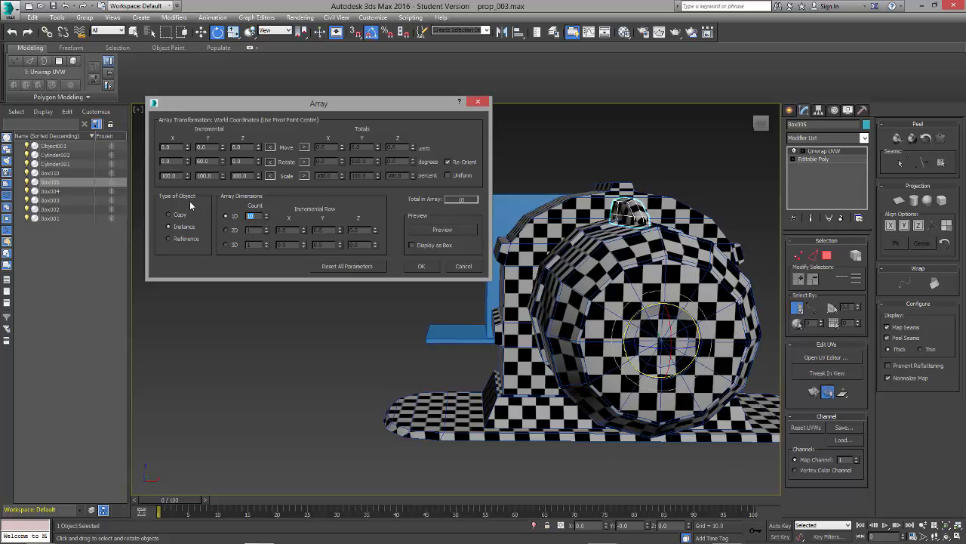
text(5)
click(421, 269)
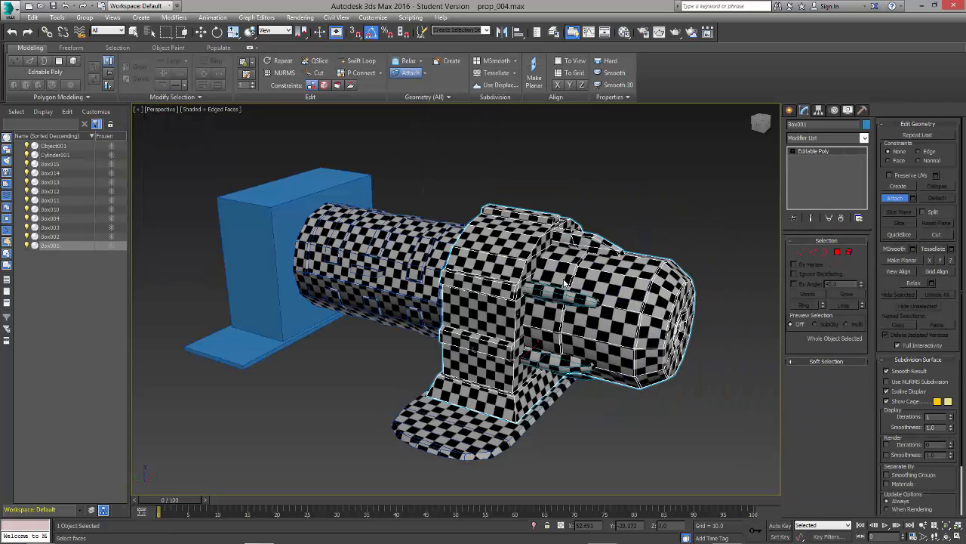
Step: Attach the two near-side fins, the rear cylinder's parts and the base plate to the main body
click(557, 295)
click(556, 359)
click(431, 317)
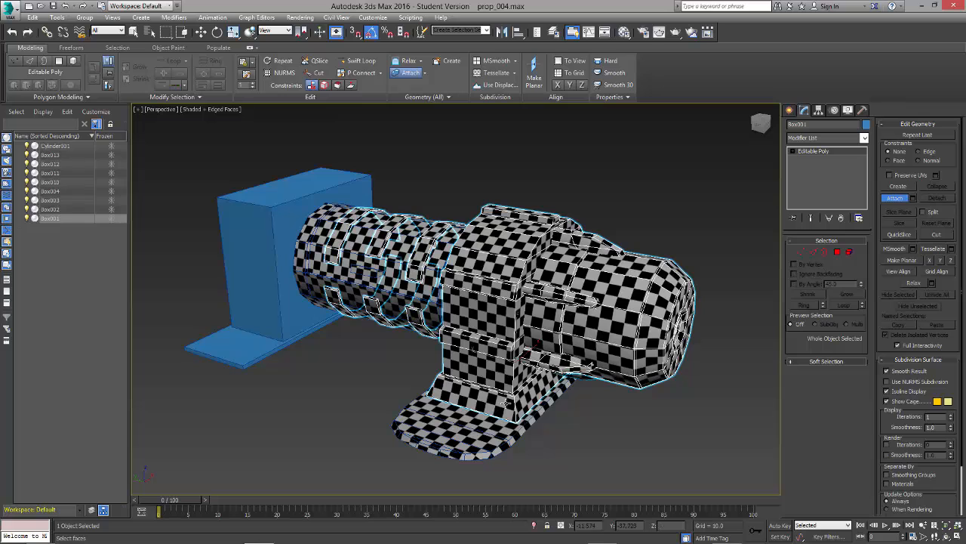
click(378, 317)
click(372, 277)
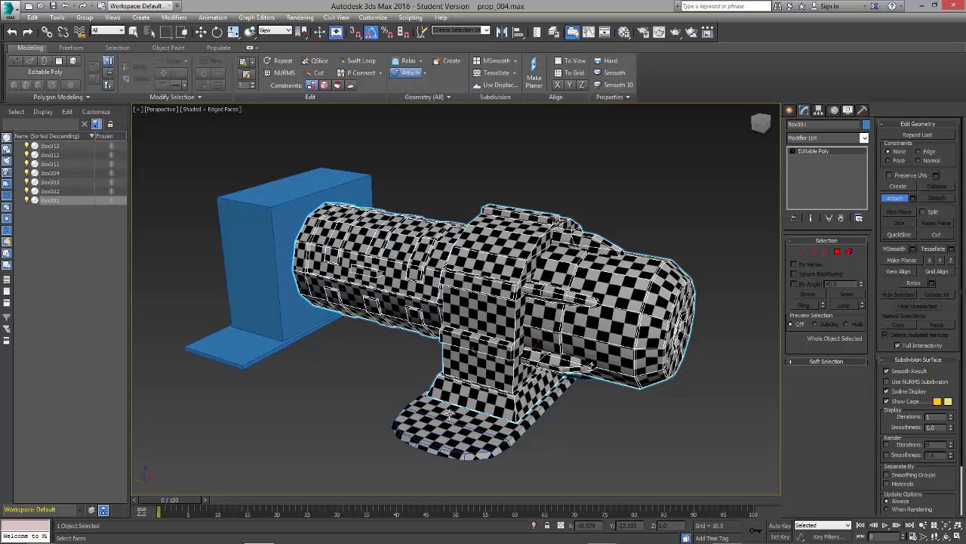
click(451, 416)
Step: Attach the fins underneath and on the far side of the front cylinder to the main body, and leave Attach
alt+middle_drag(676, 425, 614, 342)
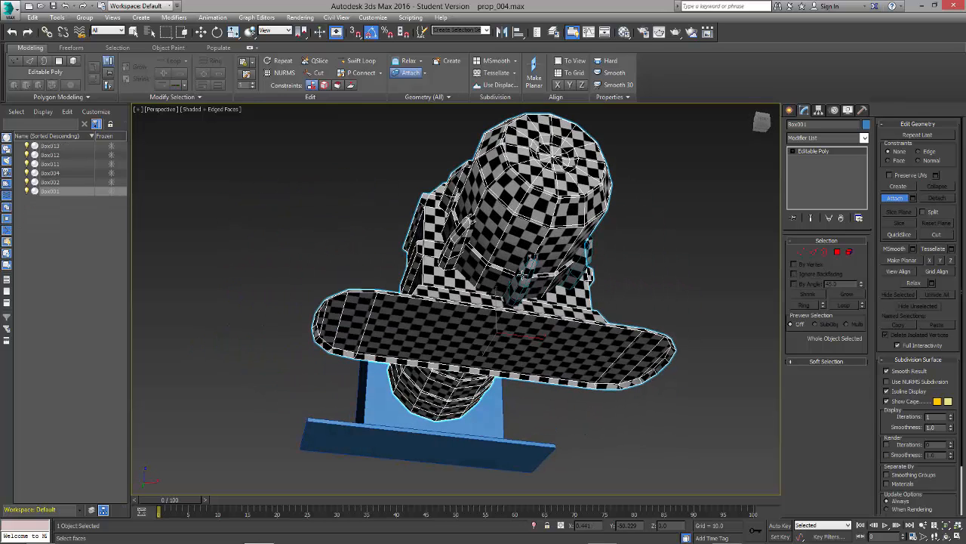
click(522, 274)
click(587, 276)
alt+middle_drag(587, 276, 562, 291)
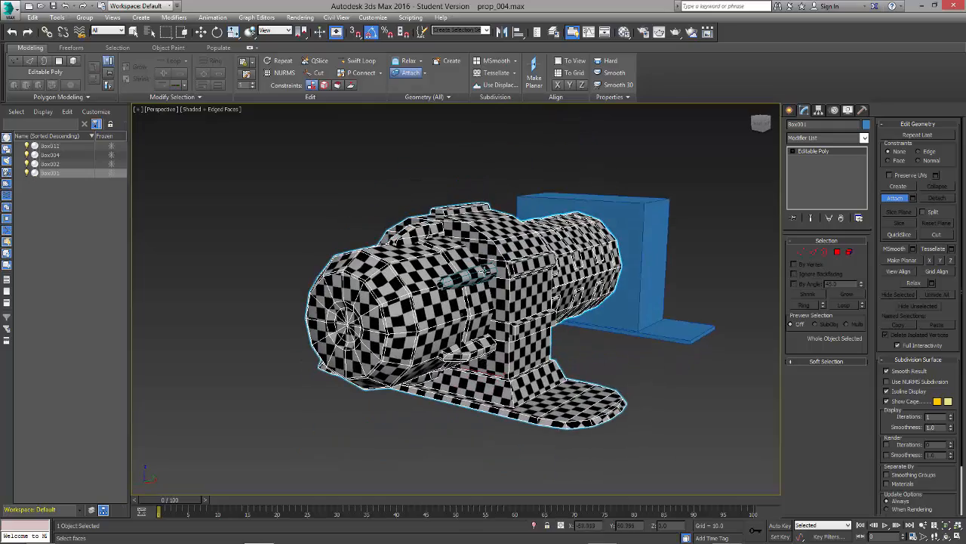
click(484, 271)
alt+middle_drag(484, 271, 516, 276)
key(w)
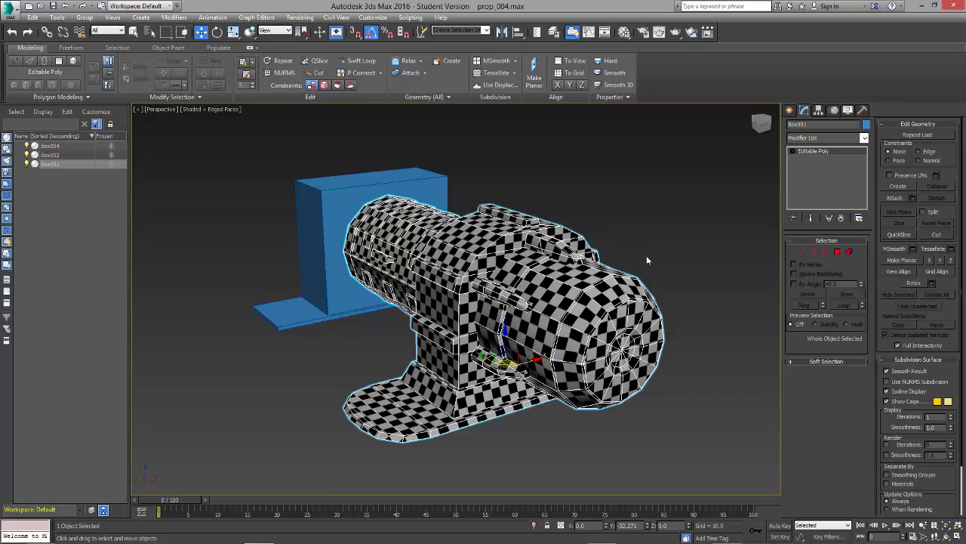
Step: Reselect the combined prop, test-move it slightly, and undo the move
click(647, 259)
click(613, 299)
mouse_move(517, 352)
mouse_down()
mouse_move(427, 370)
mouse_move(630, 274)
mouse_move(504, 355)
mouse_up()
key(ctrl+z)
Step: Add an Unwrap UVW modifier to the combined prop and open its UV editor
alt+middle_drag(514, 318, 541, 323)
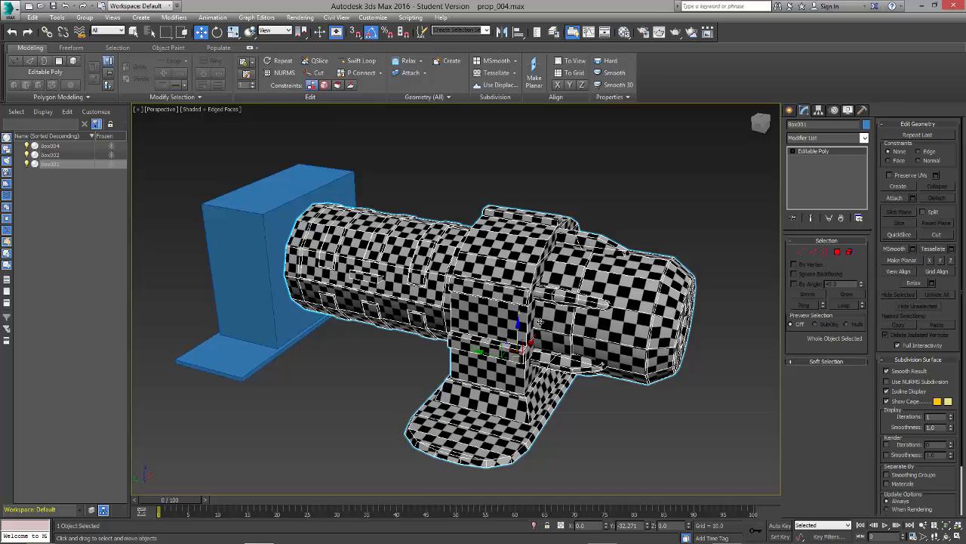
mouse_move(541, 322)
alt+middle_down()
mouse_move(603, 301)
mouse_move(541, 299)
mouse_move(542, 317)
alt+middle_up()
click(800, 138)
key(u)
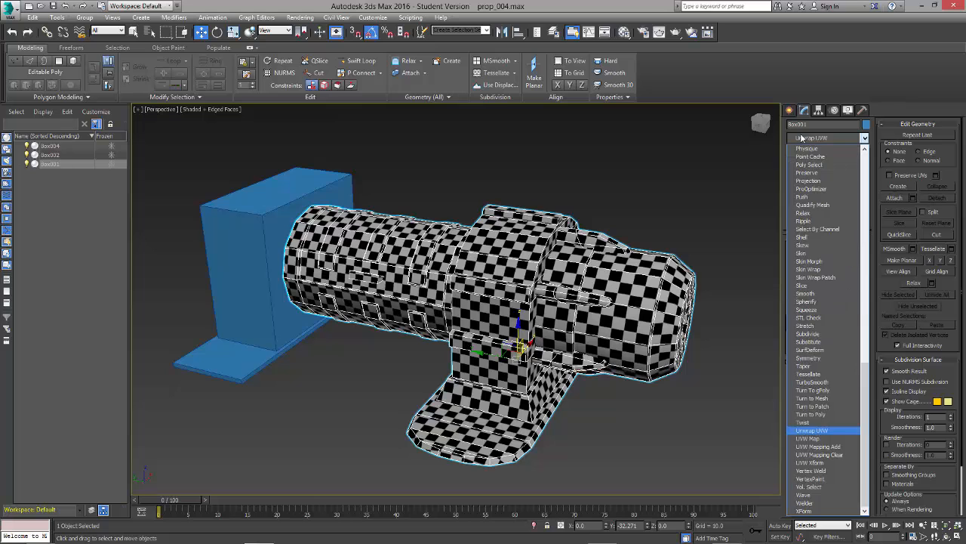
key(Return)
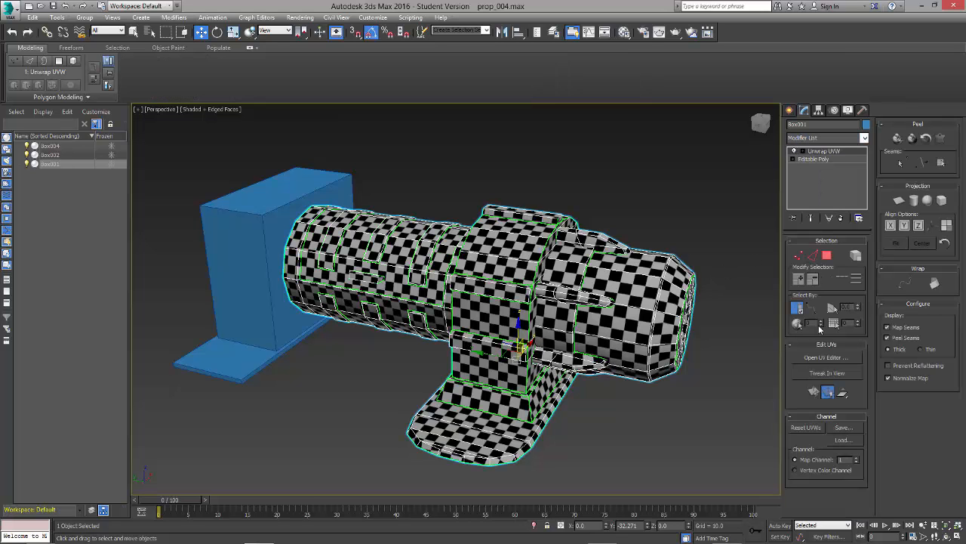
click(831, 360)
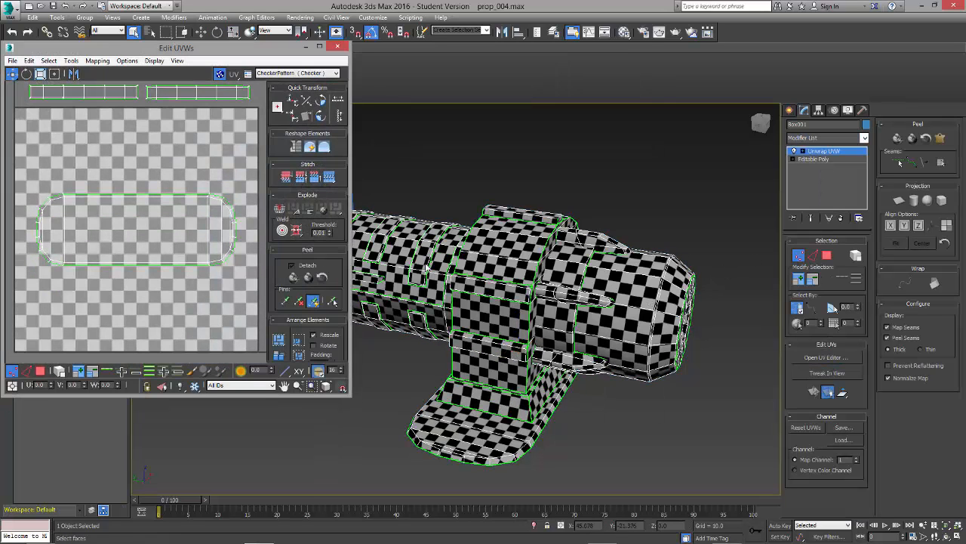
Step: Switch the UV editor to polygon selection and select all UV shells of the prop
middle_drag(179, 281, 205, 243)
scroll(205, 243, up, 2)
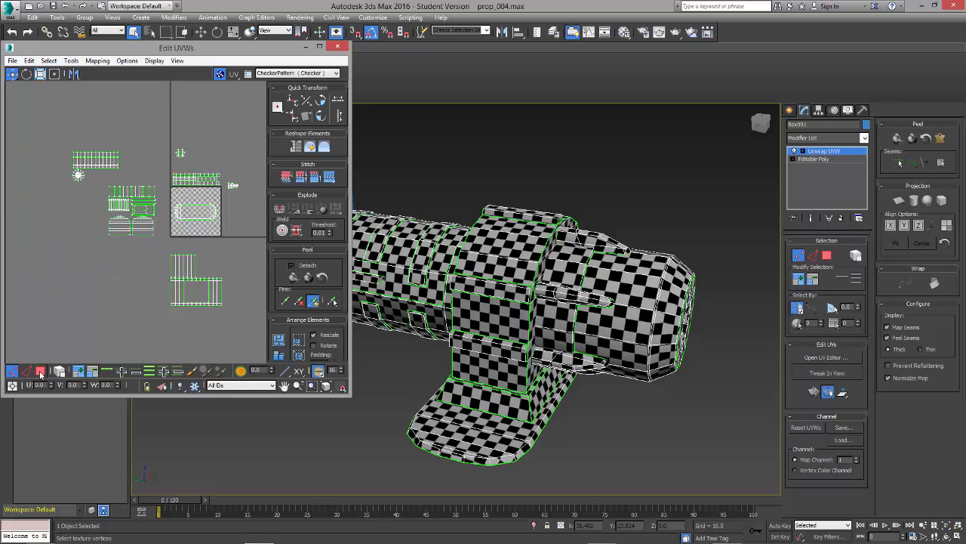
click(41, 372)
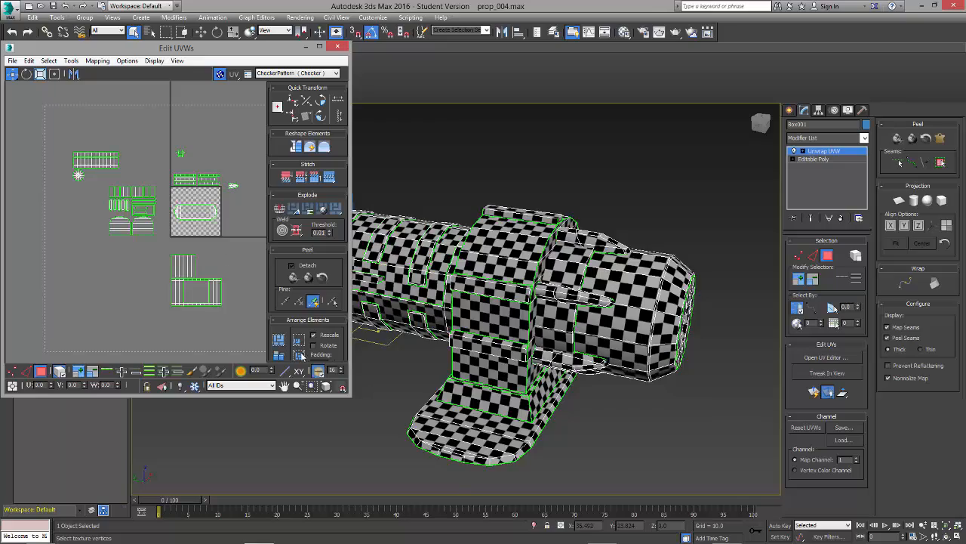
key(ctrl+a)
drag(172, 264, 102, 374)
drag(224, 238, 199, 235)
scroll(214, 221, up, 6)
Step: Scale all UV shells together so the main body's group fits the lower-left area of the UV square, and deselect them
key(r)
drag(191, 310, 194, 266)
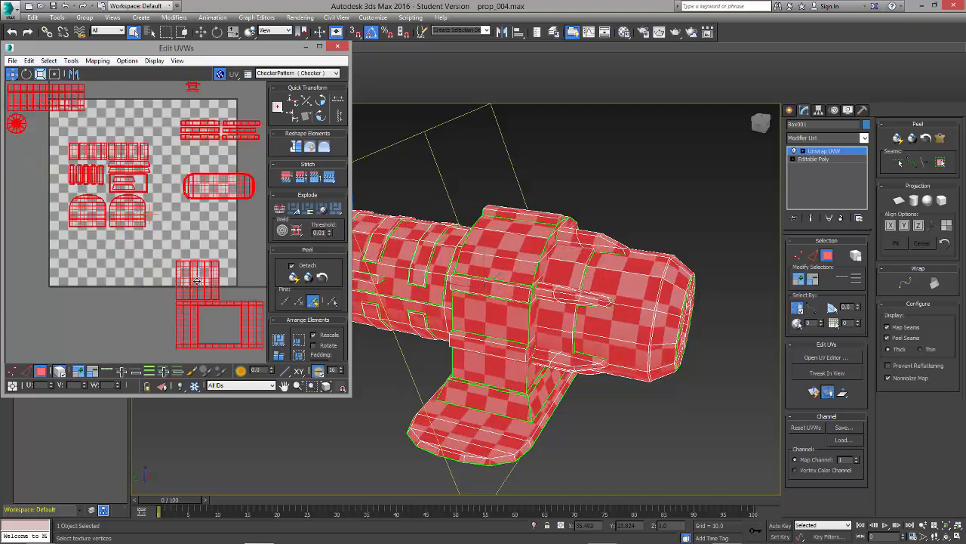
scroll(196, 330, down, 3)
mouse_move(198, 332)
mouse_down()
mouse_move(209, 323)
mouse_move(205, 333)
mouse_up()
click(70, 153)
Step: Reposition and enlarge the UV editor window and hide the checker background behind the shells
scroll(70, 153, down, 3)
drag(173, 182, 224, 212)
drag(219, 47, 446, 41)
drag(578, 390, 779, 475)
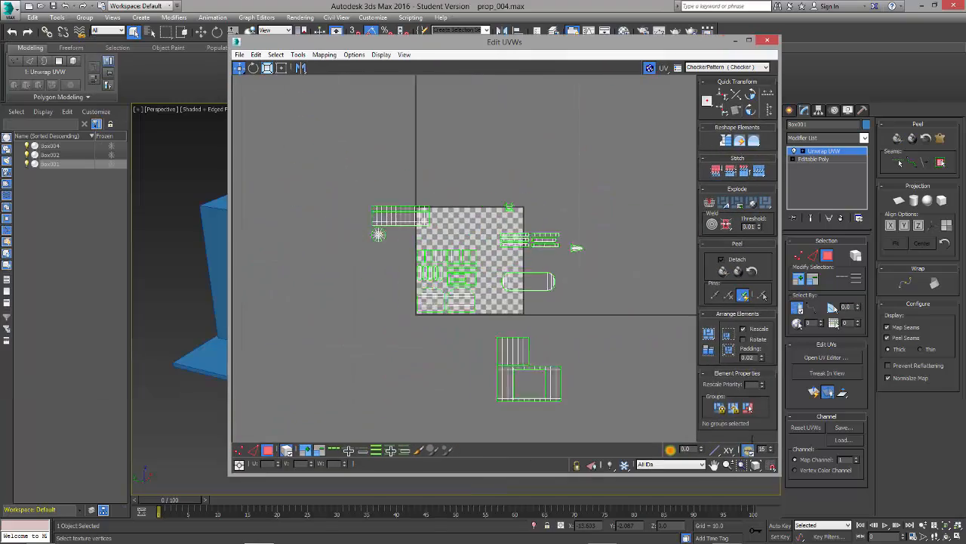
scroll(614, 367, up, 3)
drag(337, 168, 366, 106)
drag(475, 154, 516, 127)
click(649, 67)
Step: Place the front cylinder's strip shell and end-cap disc in the upper part of the UV square and adjust the main body's group below them
drag(499, 252, 462, 108)
drag(361, 106, 394, 171)
drag(331, 130, 444, 167)
click(466, 109)
drag(467, 108, 526, 253)
drag(473, 202, 344, 300)
scroll(424, 284, up, 3)
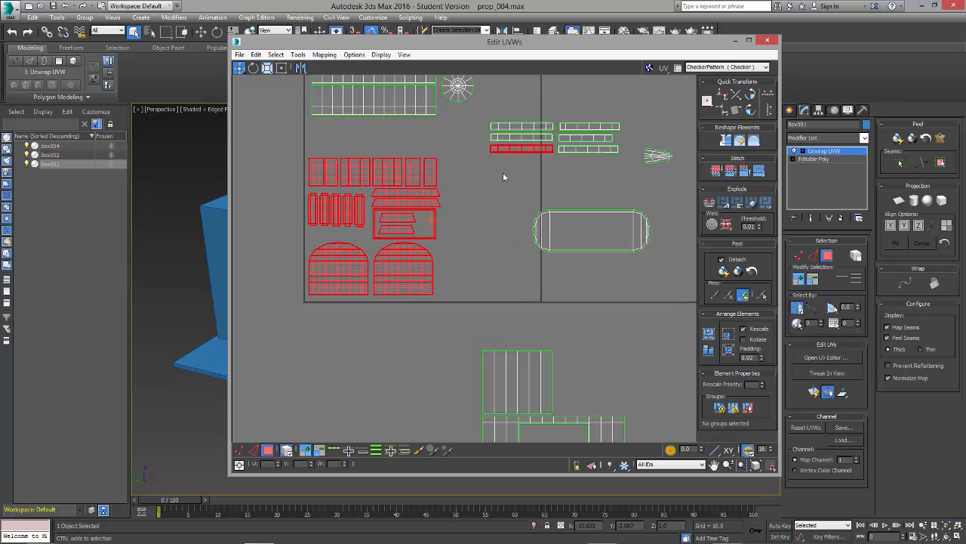
alt+drag(505, 176, 523, 147)
drag(404, 220, 404, 225)
Step: Move the rounded base plate shell into the UV square between the front cylinder strip and the body group
drag(612, 236, 383, 144)
middle_drag(383, 143, 390, 188)
drag(483, 102, 416, 142)
click(394, 190)
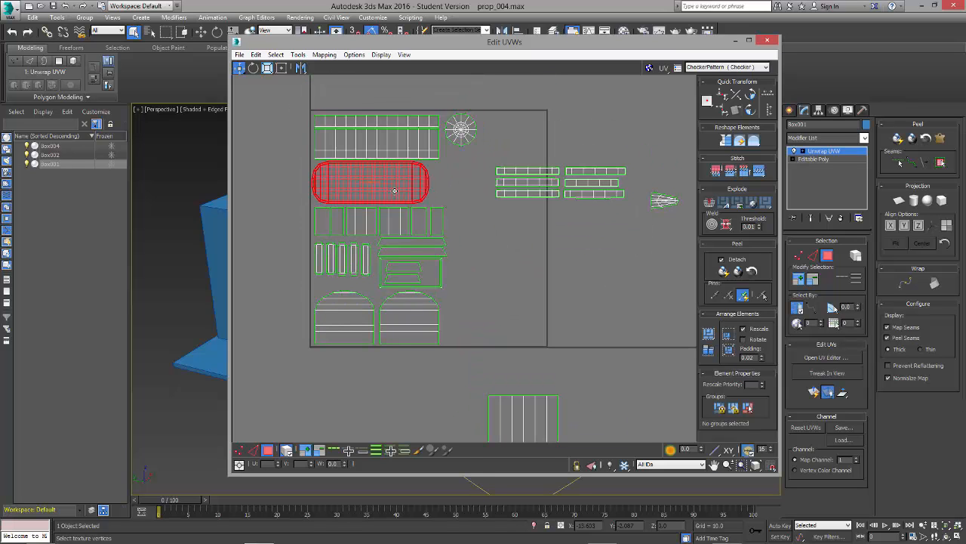
drag(395, 190, 397, 191)
Step: Select the six narrow strip shells, rotate them 90 degrees, and move them inside the UV square's right side
drag(529, 157, 611, 222)
scroll(547, 161, down, 2)
scroll(511, 123, up, 1)
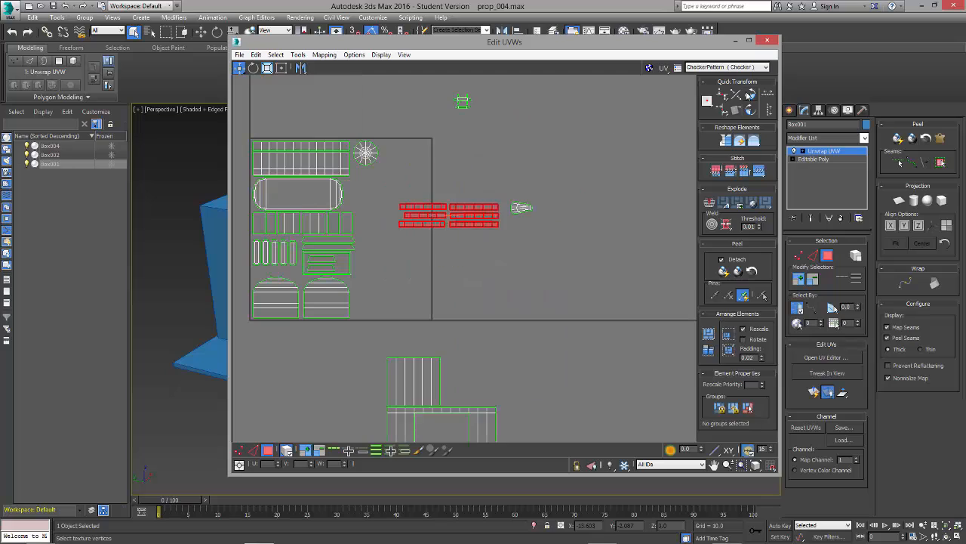
click(750, 94)
drag(450, 216, 399, 214)
click(459, 233)
Step: Check the narrow strip shells against the model, and move all six into the UV square's upper-right corner
drag(453, 42, 729, 57)
click(675, 253)
drag(646, 247, 699, 185)
click(697, 185)
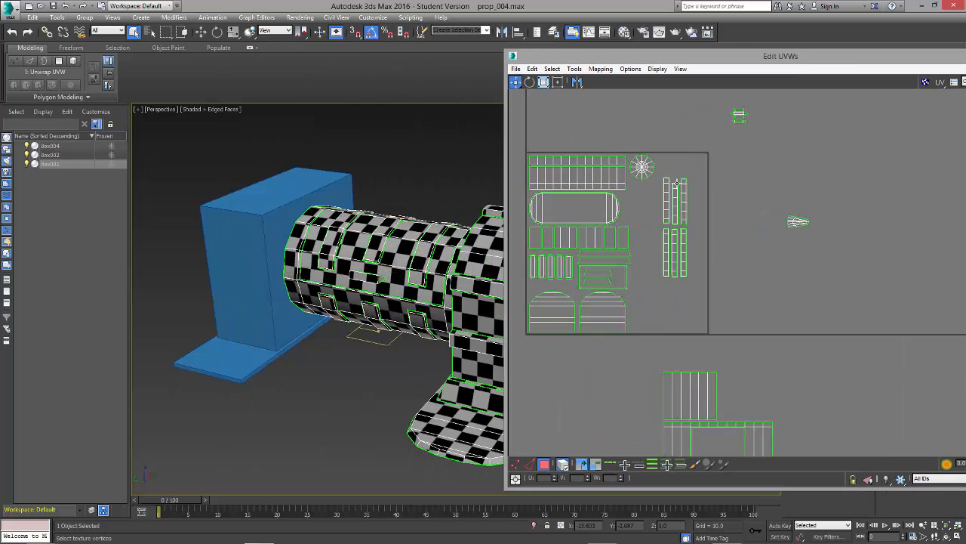
drag(714, 56, 441, 23)
drag(377, 219, 425, 162)
drag(401, 215, 418, 197)
Step: Bring the rear cylinder's shells up to the UV square and place the smaller panel just outside its right edge
scroll(450, 265, down, 1)
drag(523, 356, 412, 264)
drag(469, 302, 466, 190)
scroll(427, 81, up, 2)
drag(483, 24, 518, 38)
drag(477, 264, 563, 200)
click(574, 253)
middle_drag(444, 287, 483, 308)
Step: Rotate the rounded base plate shell 90 degrees and move it outside the UV square, to the lower right
drag(409, 209, 427, 209)
click(788, 91)
drag(405, 222, 702, 357)
Step: Rotate the large frame-shaped shell 90 degrees and move it toward the UV square's lower-right corner
drag(596, 309, 517, 309)
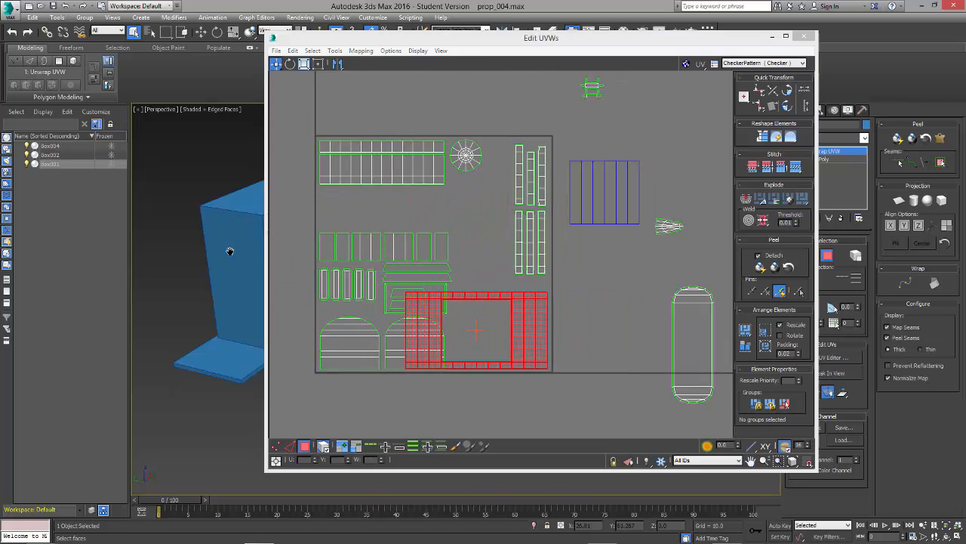
scroll(231, 249, down, 4)
middle_drag(231, 250, 155, 250)
drag(514, 332, 505, 326)
click(787, 90)
drag(468, 369, 551, 411)
click(551, 411)
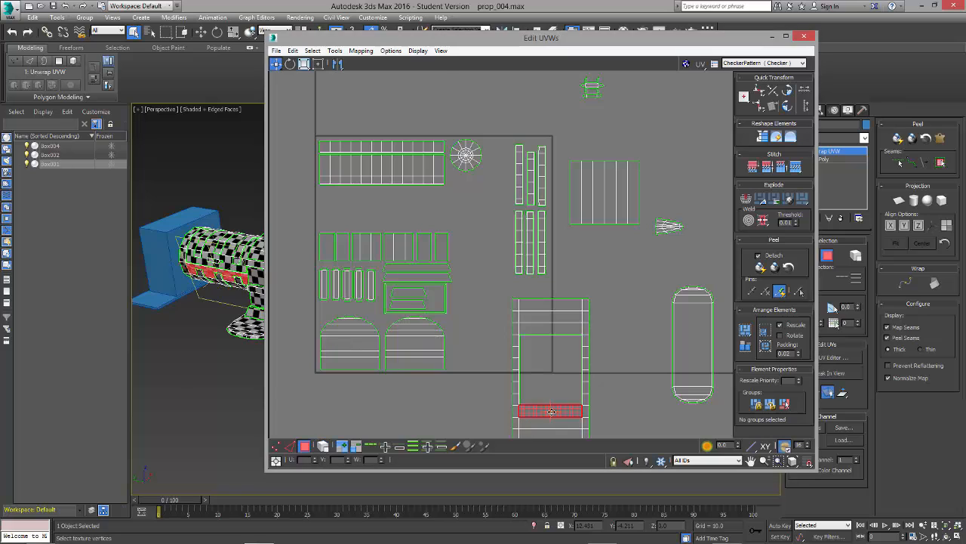
Step: Fit the whole frame-shaped shell inside the UV square's lower-right corner and tighten the six narrow strips into the upper-right corner
click(633, 391)
click(324, 446)
drag(557, 300, 550, 212)
drag(540, 222, 519, 157)
drag(543, 171, 512, 166)
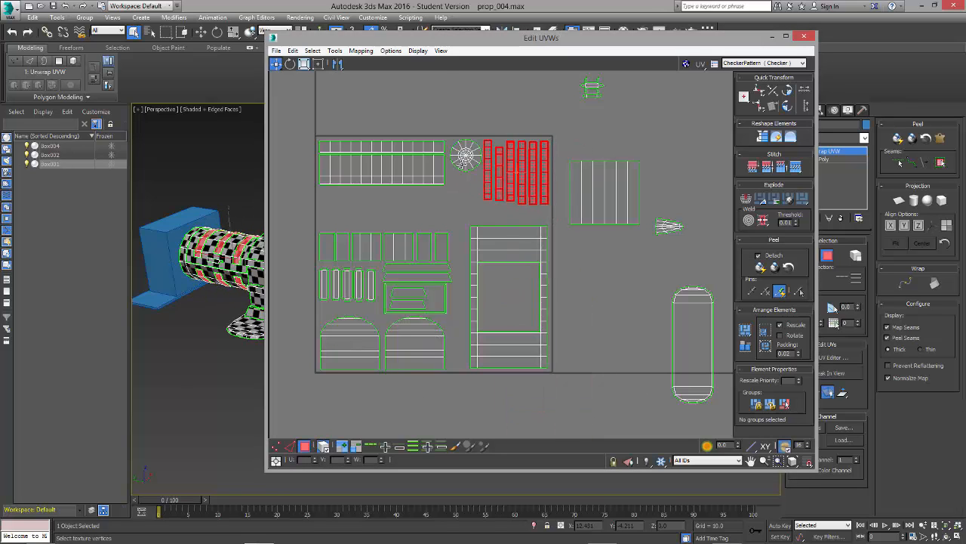
Step: Move the small fan-shaped shell and the small cross-shaped shell into the empty interior of the large frame-shaped shell
drag(610, 192, 594, 201)
drag(665, 221, 517, 272)
scroll(602, 218, down, 2)
click(601, 129)
drag(606, 157, 552, 302)
scroll(545, 314, up, 2)
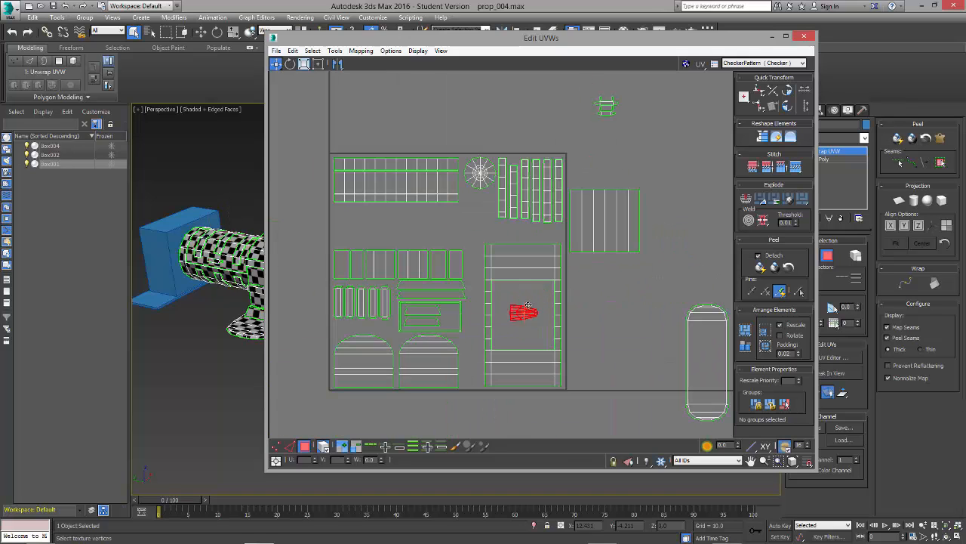
Step: Move the six-panel row above the UV square, and place the striped panel and the trapezoid group below the long grid shell
drag(611, 220, 649, 249)
drag(434, 264, 456, 103)
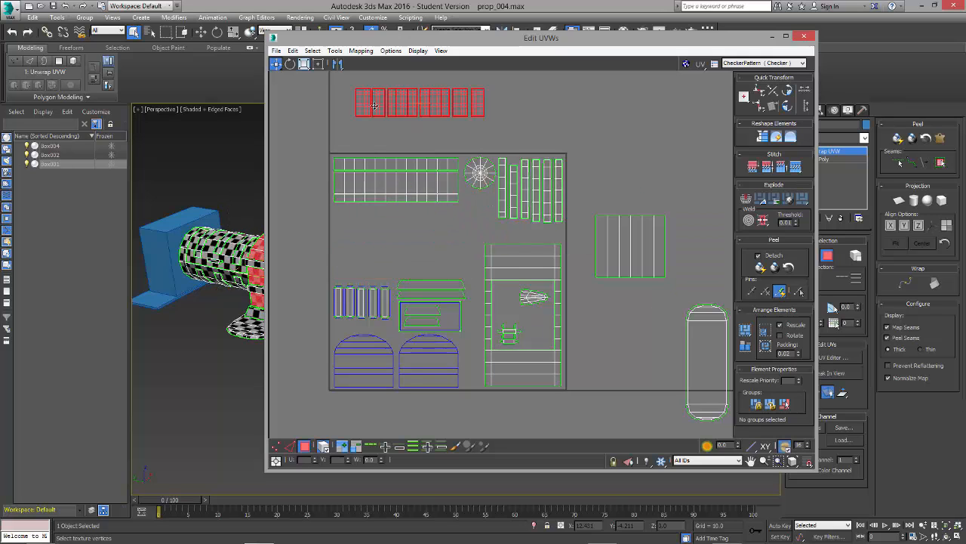
drag(645, 242, 385, 233)
drag(429, 308, 443, 237)
Step: Rotate the five short strip shells 90 degrees and stack them inside the large frame-shaped shell, moving the fan-shaped shell aside
drag(363, 301, 363, 309)
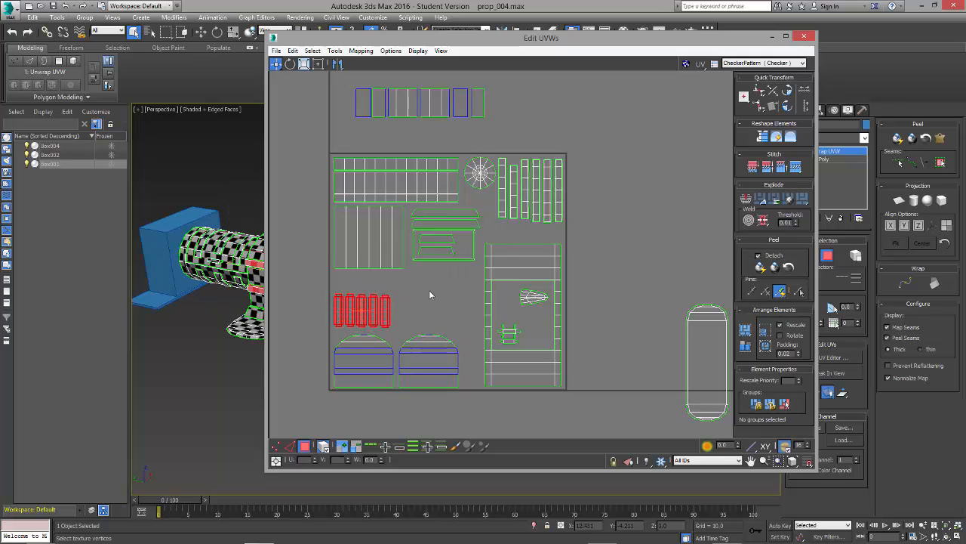
alt+middle_drag(227, 332, 246, 324)
click(789, 108)
drag(362, 311, 622, 306)
click(530, 302)
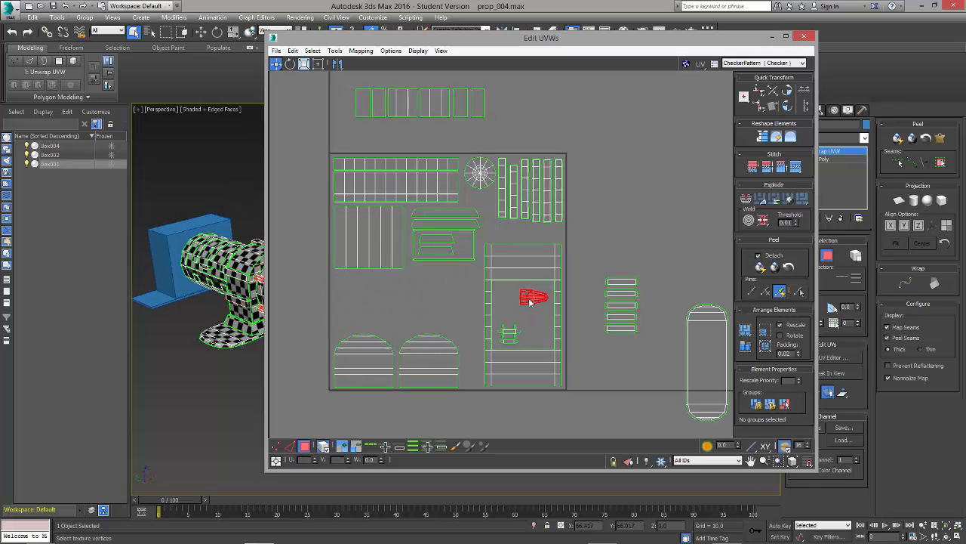
drag(529, 302, 589, 246)
drag(622, 306, 506, 335)
Step: Rotate the fan-shaped shell to point downward and arrange it with the cross-shaped shell beside the short strips inside the frame
drag(595, 245, 518, 310)
scroll(518, 310, up, 4)
drag(518, 310, 494, 286)
click(788, 93)
click(788, 93)
click(789, 92)
drag(490, 390, 492, 358)
drag(492, 360, 493, 360)
drag(572, 255, 562, 373)
Step: Bring the six-panel row back into the UV square above the domed shells, and raise the trapezoid group beside the striped panel
scroll(602, 314, down, 4)
drag(458, 281, 468, 183)
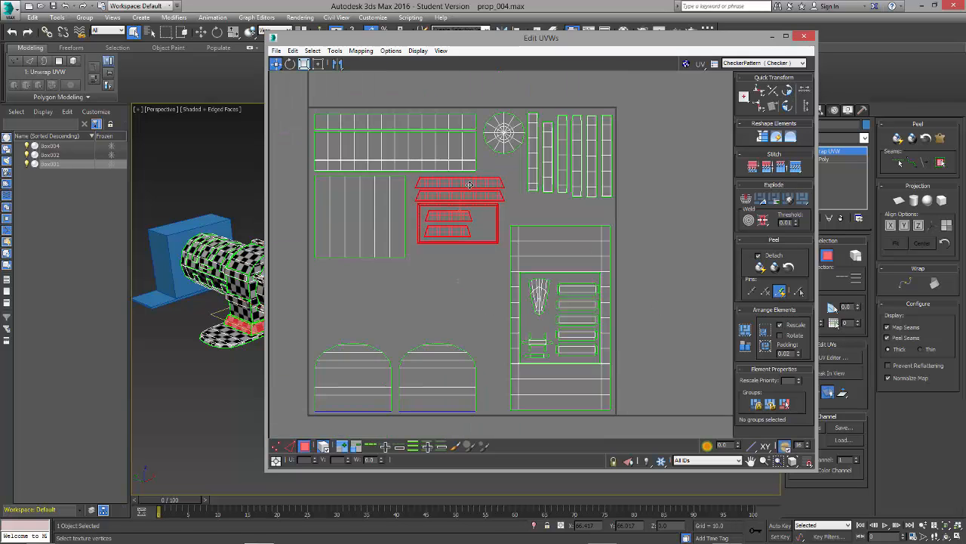
scroll(414, 280, down, 4)
click(582, 242)
drag(499, 117, 369, 156)
scroll(404, 142, up, 2)
drag(407, 141, 390, 358)
click(484, 291)
scroll(378, 428, up, 2)
drag(469, 261, 478, 193)
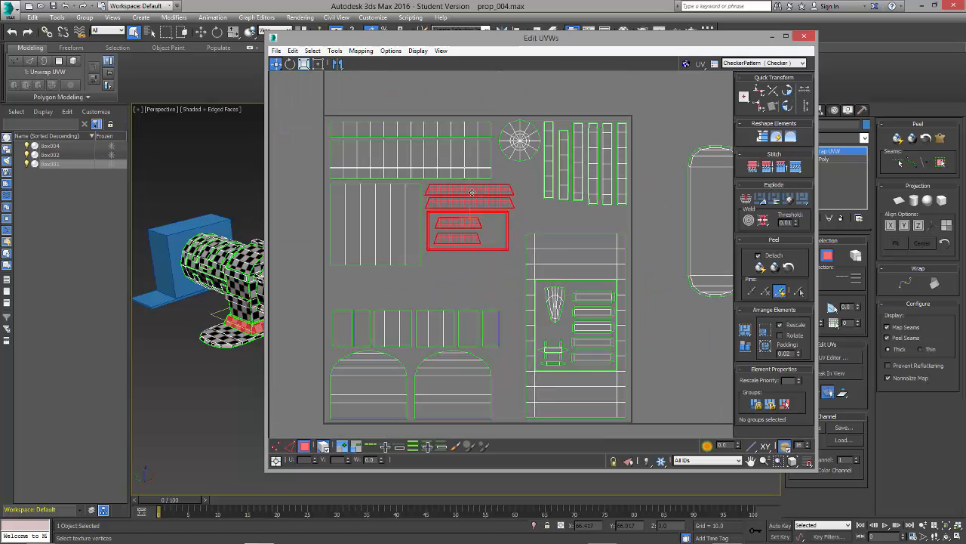
Step: Try the long rounded shell rotated 90 degrees inside the UV square, and return it upright to the outside of the right edge
scroll(615, 302, down, 3)
scroll(519, 297, up, 3)
drag(664, 260, 554, 290)
click(788, 92)
middle_drag(599, 285, 562, 277)
drag(514, 293, 528, 278)
alt+middle_drag(204, 302, 179, 277)
click(428, 382)
ctrl+click(513, 381)
drag(513, 382, 513, 382)
click(388, 291)
click(521, 275)
click(788, 91)
drag(501, 259, 733, 244)
Step: Move the two domed shells up and place the six-panel row along the bottom-left edge of the UV square
drag(386, 293, 562, 334)
drag(526, 337, 522, 400)
drag(520, 393, 521, 311)
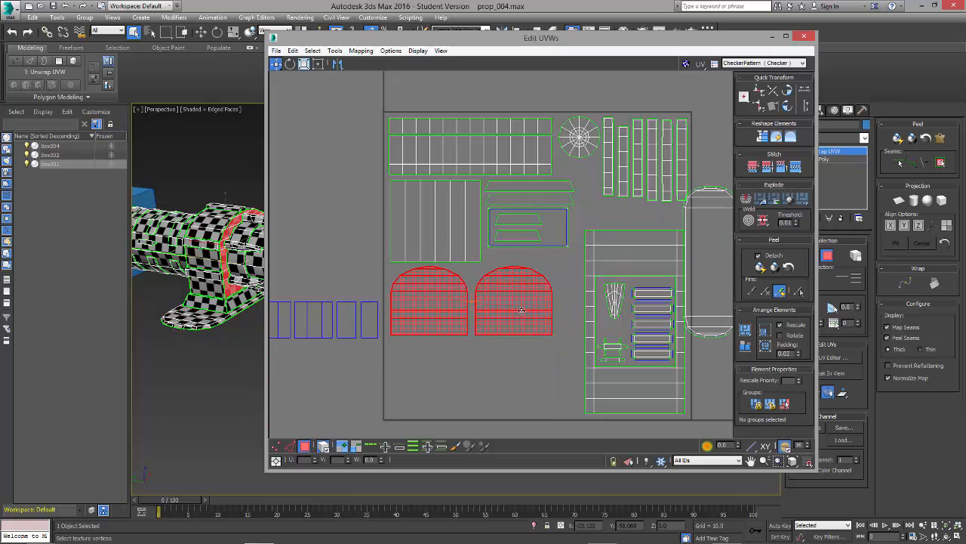
drag(387, 347, 276, 293)
scroll(313, 341, down, 5)
drag(337, 346, 376, 358)
scroll(385, 359, up, 5)
middle_drag(367, 299, 500, 300)
drag(479, 373, 474, 380)
Step: Lower the two domed shells so they sit just above the six-panel row
drag(425, 327, 494, 286)
drag(494, 290, 494, 330)
click(692, 244)
drag(693, 244, 710, 271)
middle_drag(533, 269, 535, 274)
drag(534, 274, 430, 377)
click(505, 261)
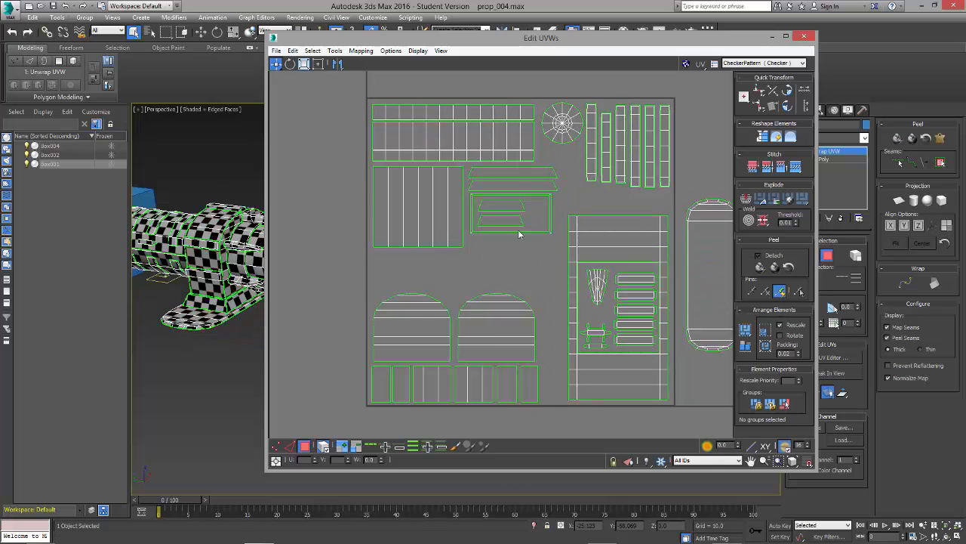
Step: Move the trapezoid group outside the UV square, and fit the long rounded shell upright beside the frame-shaped shell, scaled down slightly
drag(518, 235, 323, 319)
drag(716, 228, 540, 196)
drag(491, 325, 488, 325)
alt+middle_drag(204, 332, 234, 343)
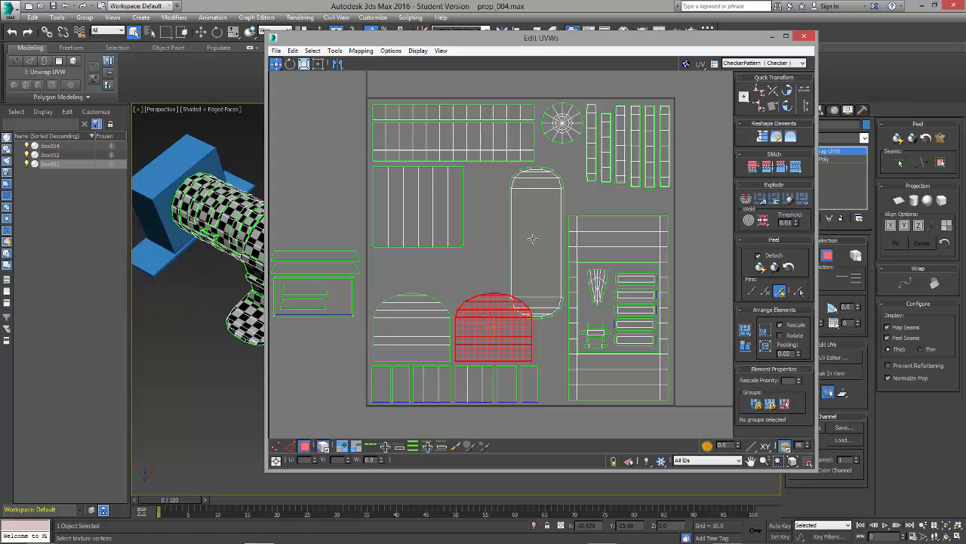
click(533, 239)
drag(533, 238, 537, 229)
click(418, 207)
Step: Separate the two trapezoid pairs from their rectangular panel and place them side by side above the domed shells
drag(343, 294, 310, 264)
drag(313, 271, 312, 236)
drag(308, 234, 415, 278)
drag(310, 257, 309, 227)
click(311, 227)
drag(428, 263, 422, 264)
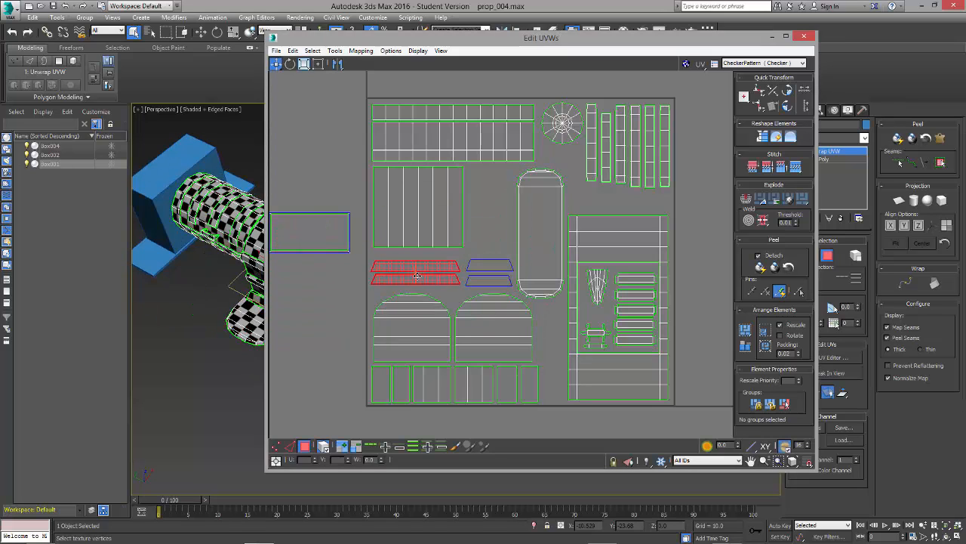
Step: Rotate the rectangular panel 90 degrees and fit it between the striped panel and the long rounded shell
drag(311, 230, 494, 205)
click(787, 90)
middle_drag(673, 218, 711, 270)
click(605, 181)
scroll(603, 180, down, 3)
middle_drag(602, 179, 598, 86)
click(291, 243)
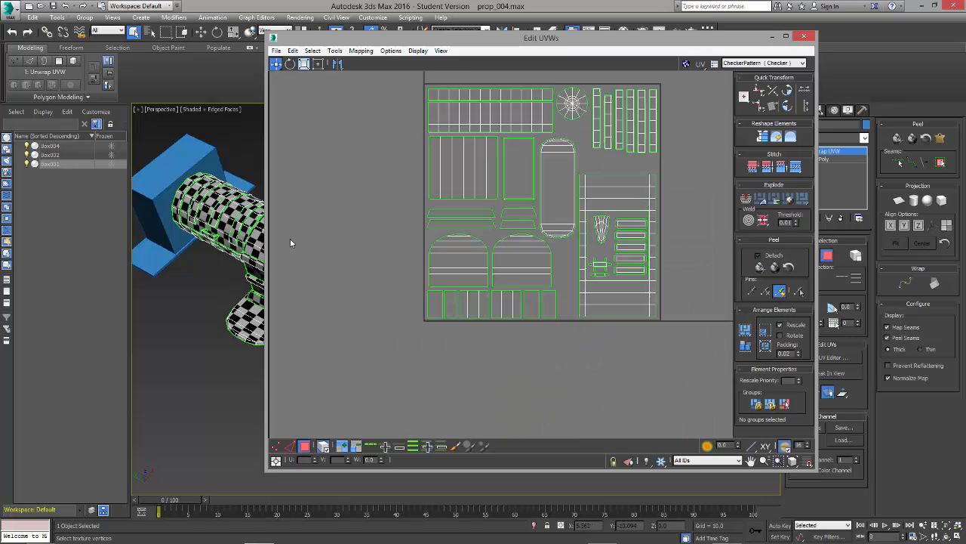
Step: Shrink the UV editor window so that the whole checkered model shows beside the packed layout
drag(265, 32, 471, 111)
scroll(604, 286, down, 2)
alt+middle_drag(287, 265, 453, 257)
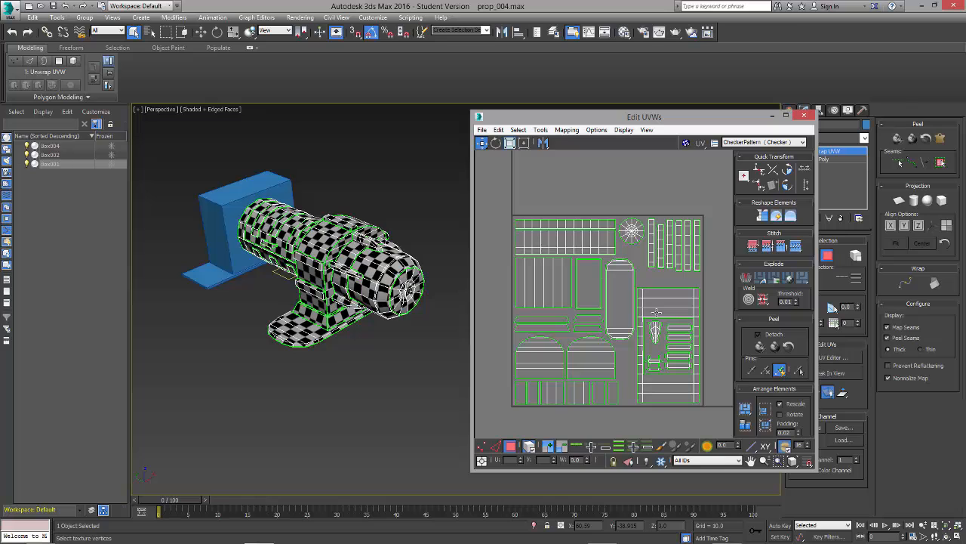
middle_drag(656, 312, 656, 297)
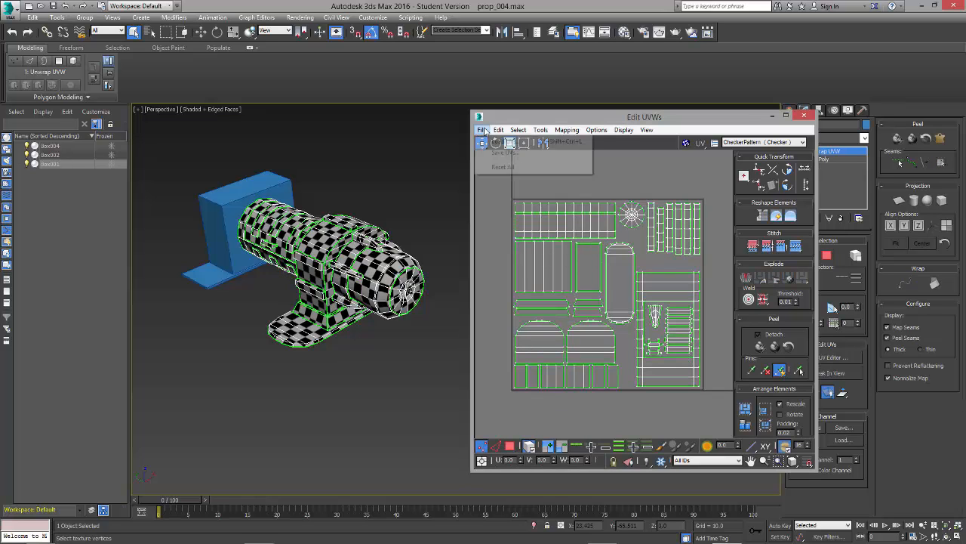
Step: Open the Render UVW Template settings and set the template's width and height to 2048
click(481, 130)
mouse_move(541, 131)
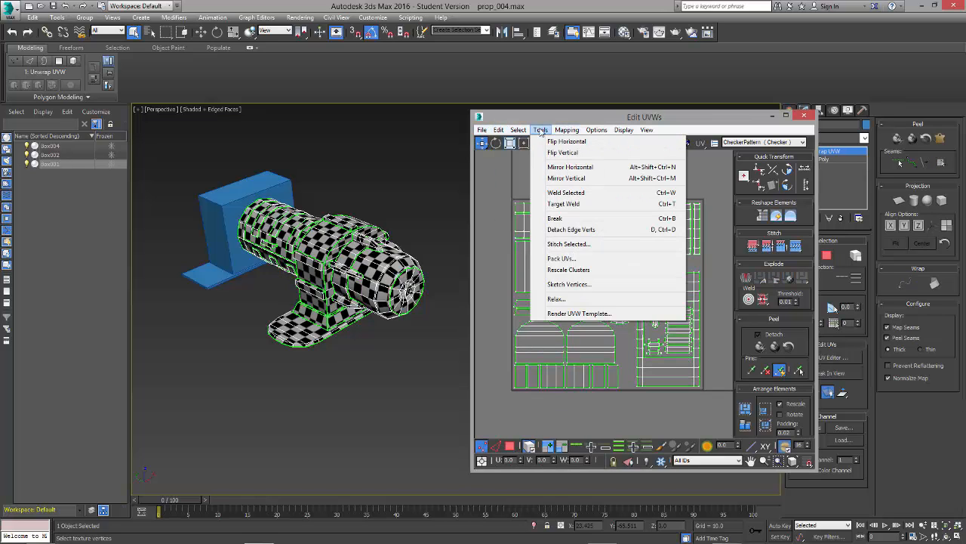
click(611, 314)
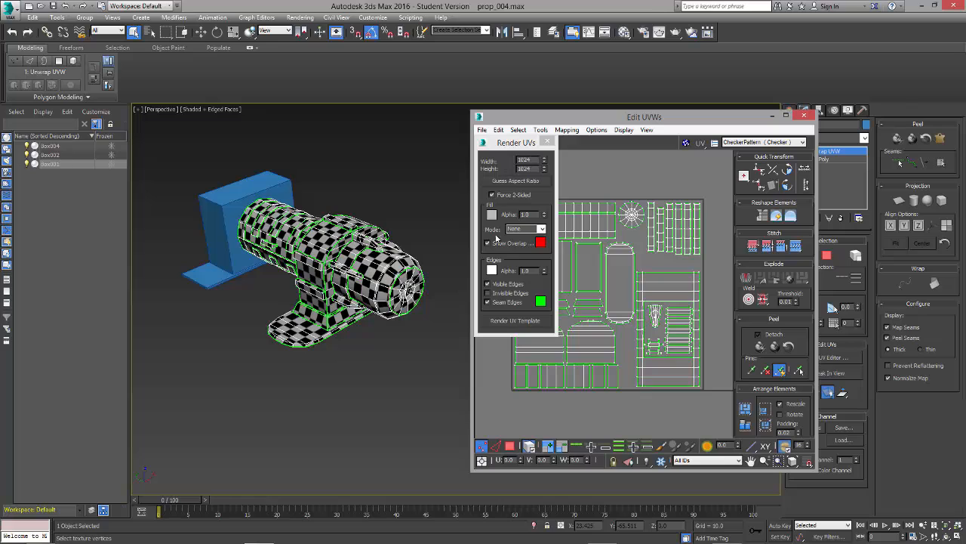
drag(508, 143, 447, 150)
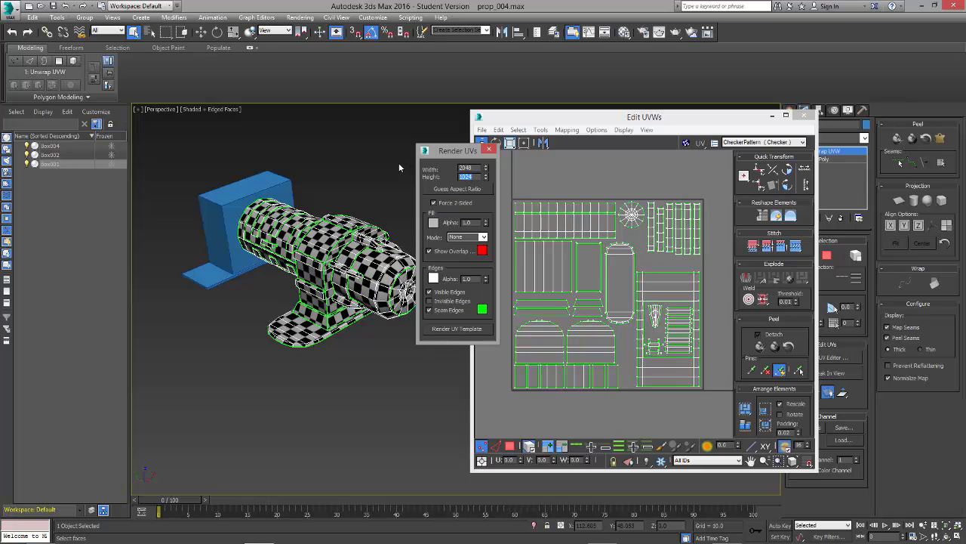
text(2048)
key(Return)
Step: Render the UV template, and resize the render window and its view to show the entire map
click(461, 332)
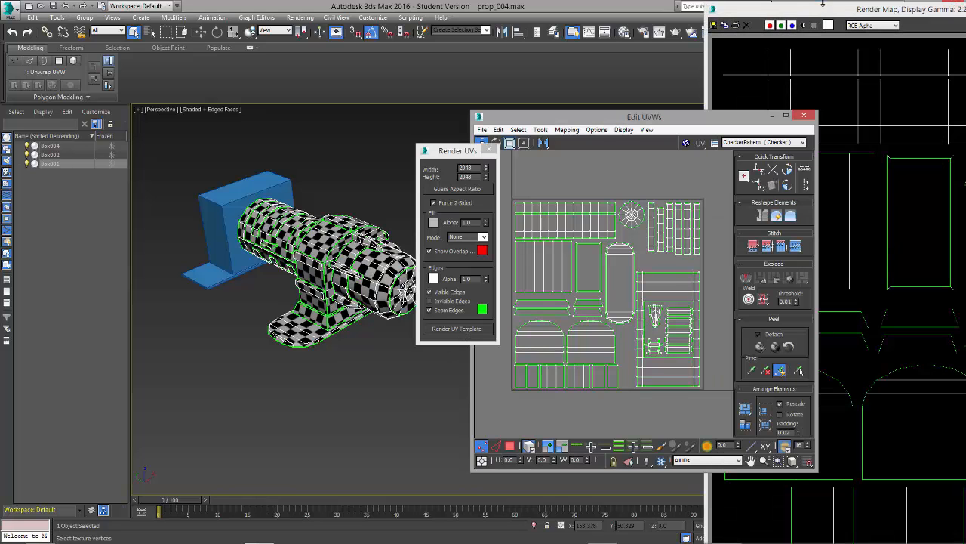
drag(827, 11, 499, 12)
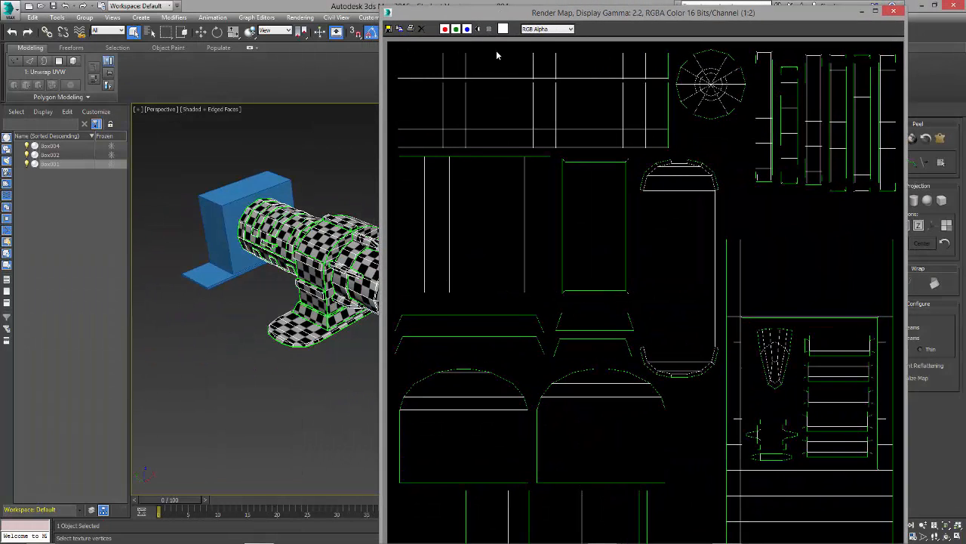
drag(381, 9, 474, 179)
drag(581, 188, 543, 64)
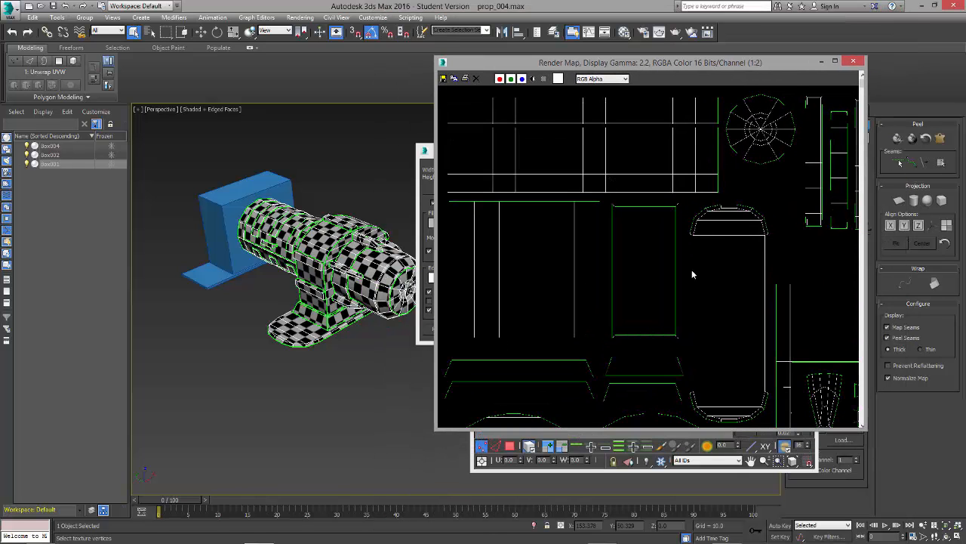
scroll(721, 342, down, 3)
scroll(690, 314, down, 2)
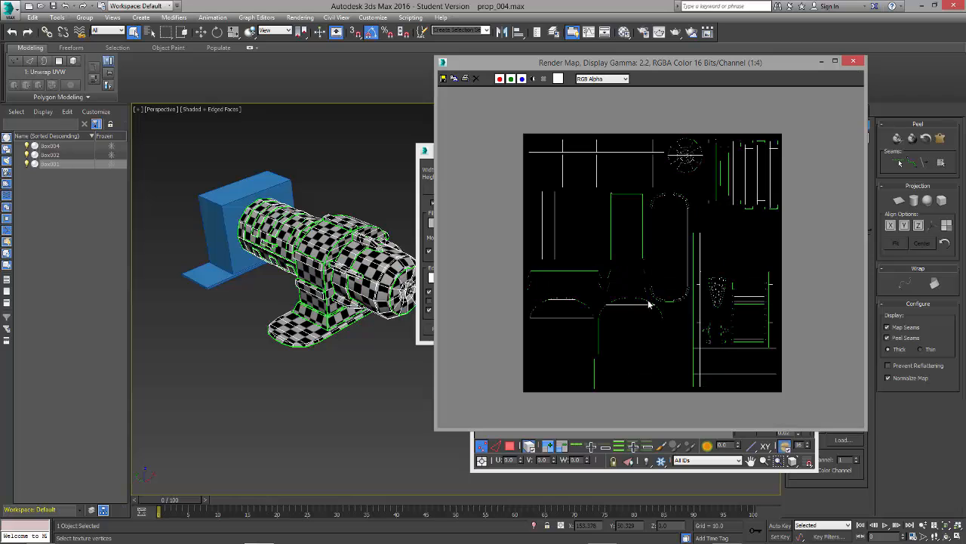
Step: Save the rendered UV template as a JPEG file named prop_uv in the prop_001 folder, at quality 100
click(443, 79)
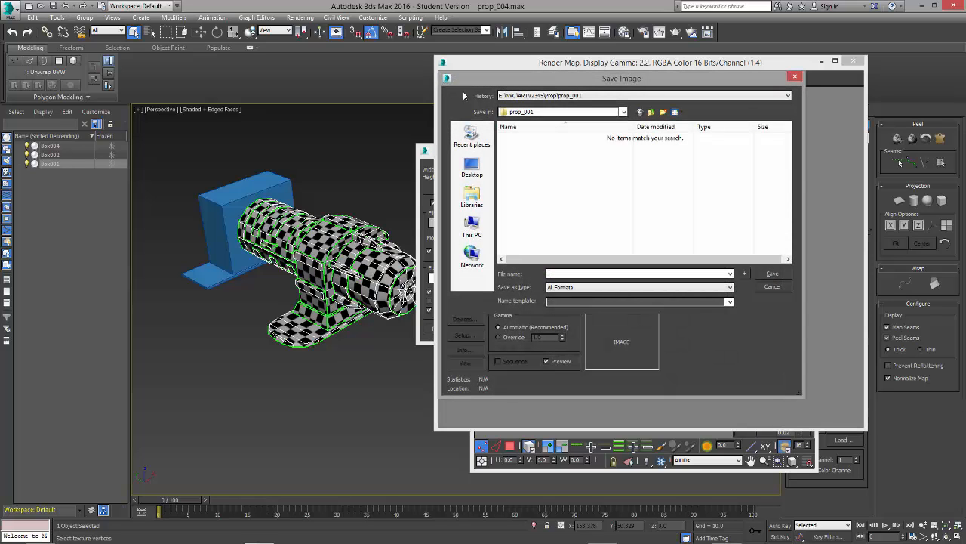
click(592, 288)
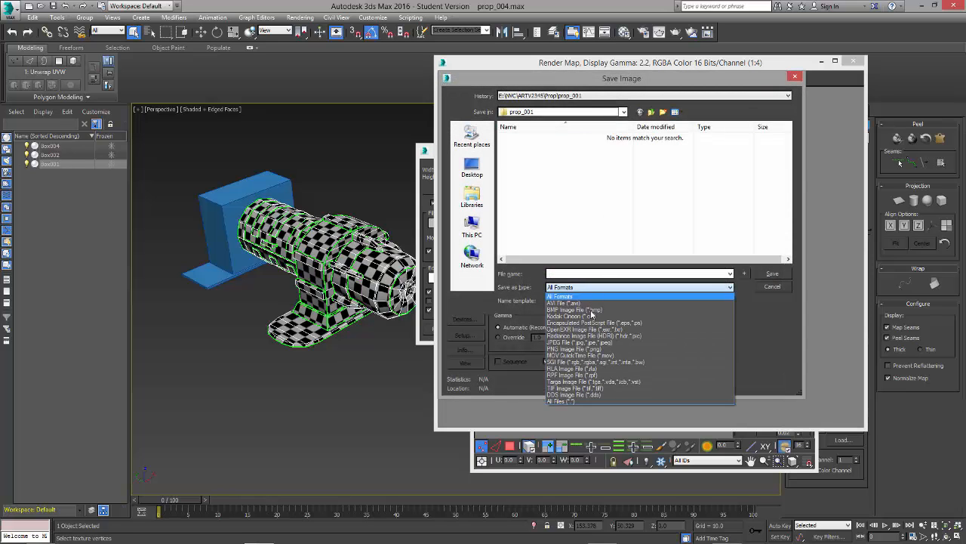
click(575, 342)
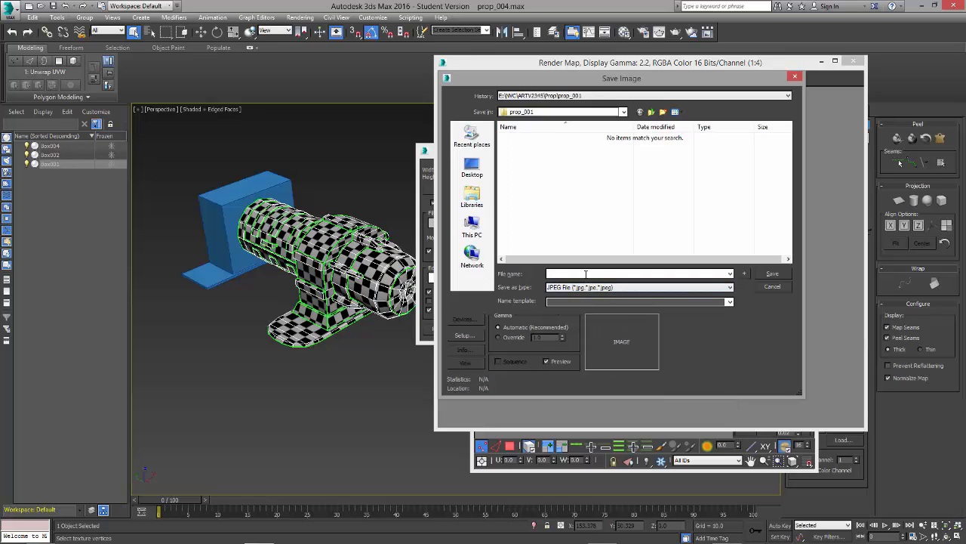
text(prop_)
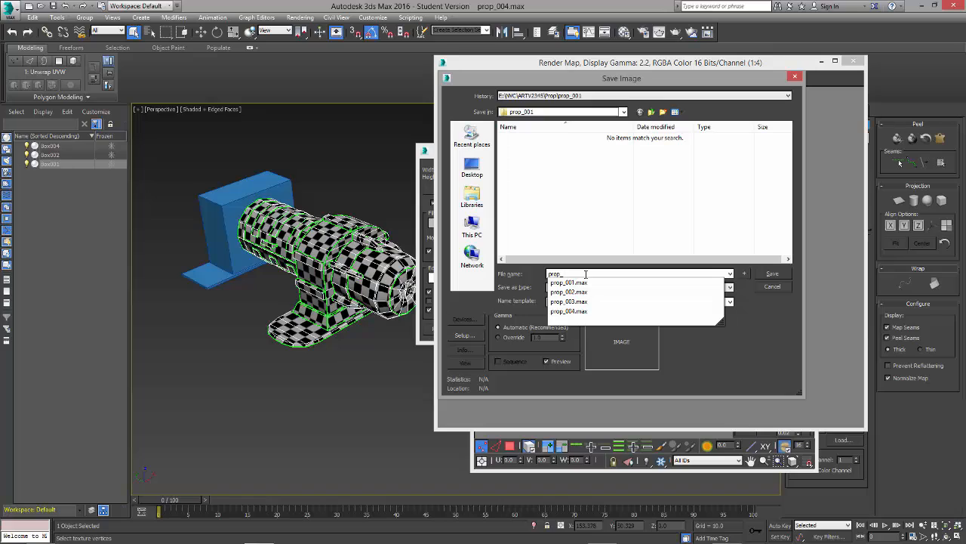
text(uv)
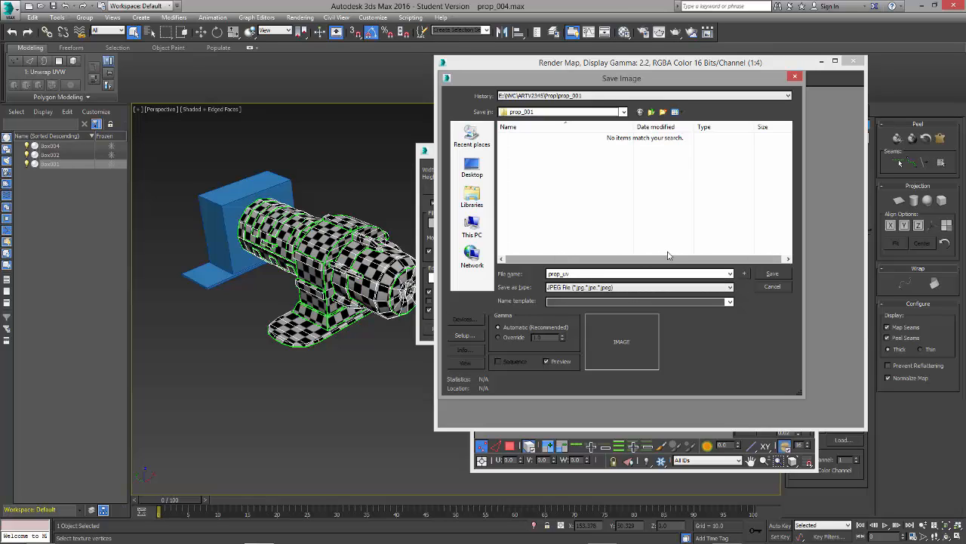
click(778, 276)
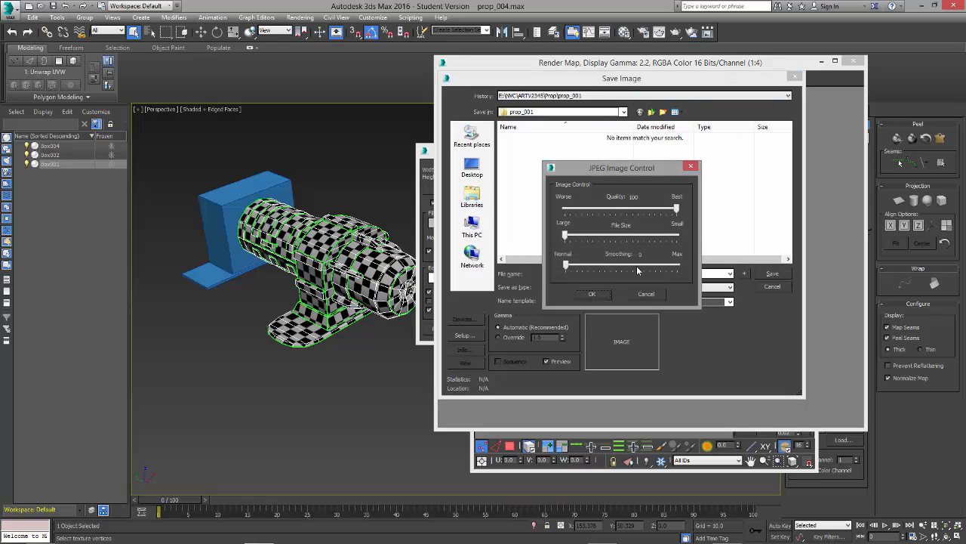
click(593, 295)
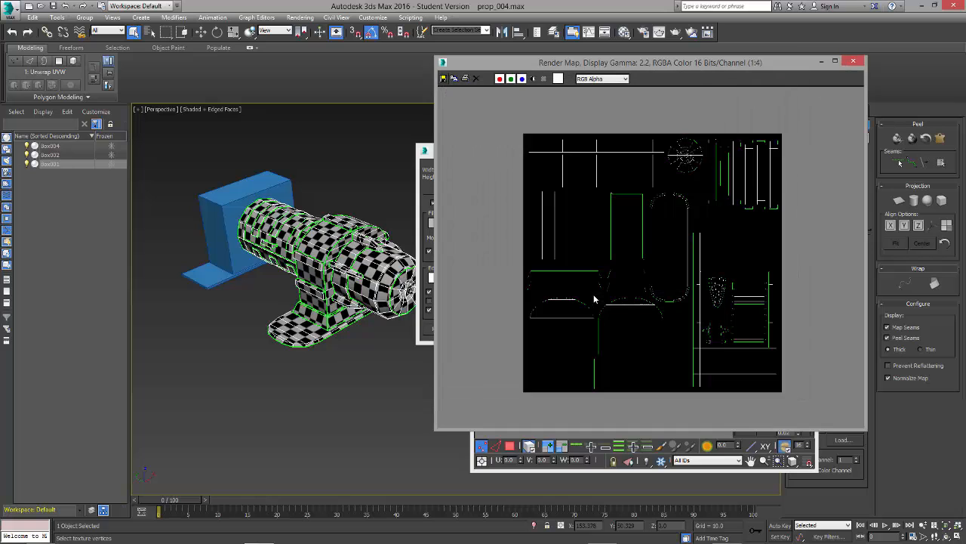